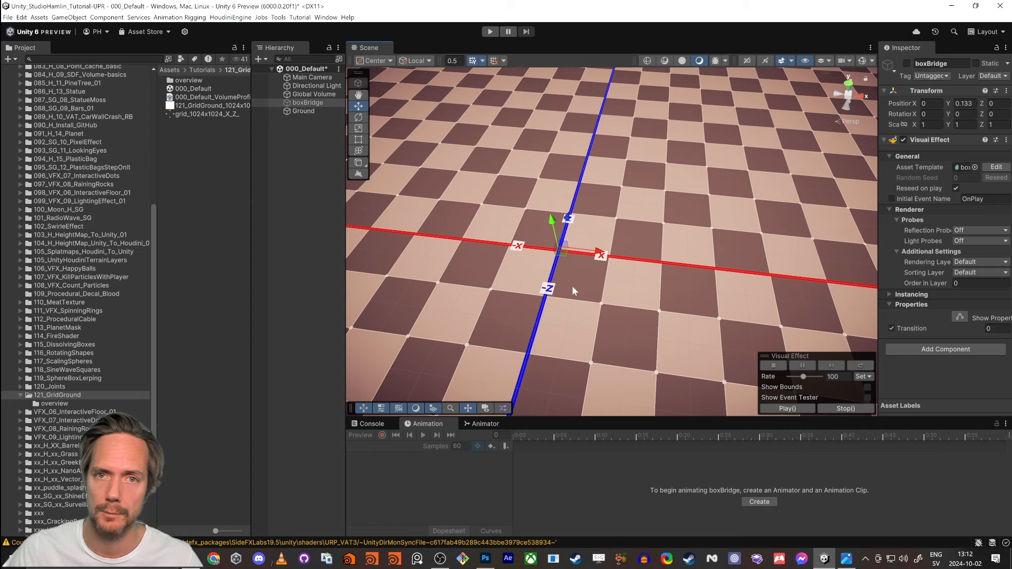
- Enable the boxBridge object and inspect the box bridge from several angles
{"action": "left_click_drag", "start_coordinate": [566, 287], "coordinate": [574, 289], "text": "alt"}
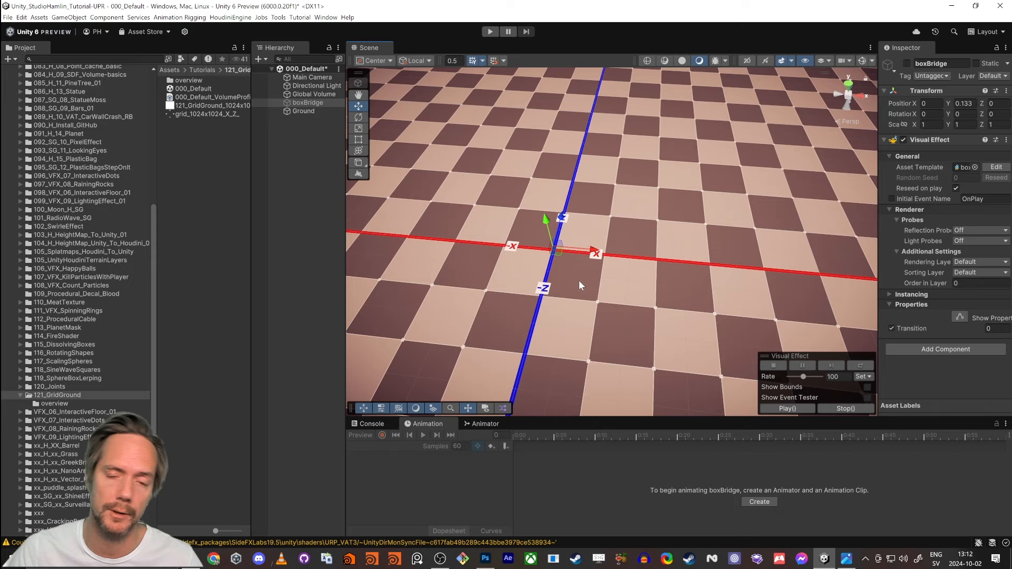
{"action": "left_click", "coordinate": [906, 63]}
{"action": "left_click_drag", "start_coordinate": [606, 274], "coordinate": [651, 291], "text": "alt"}
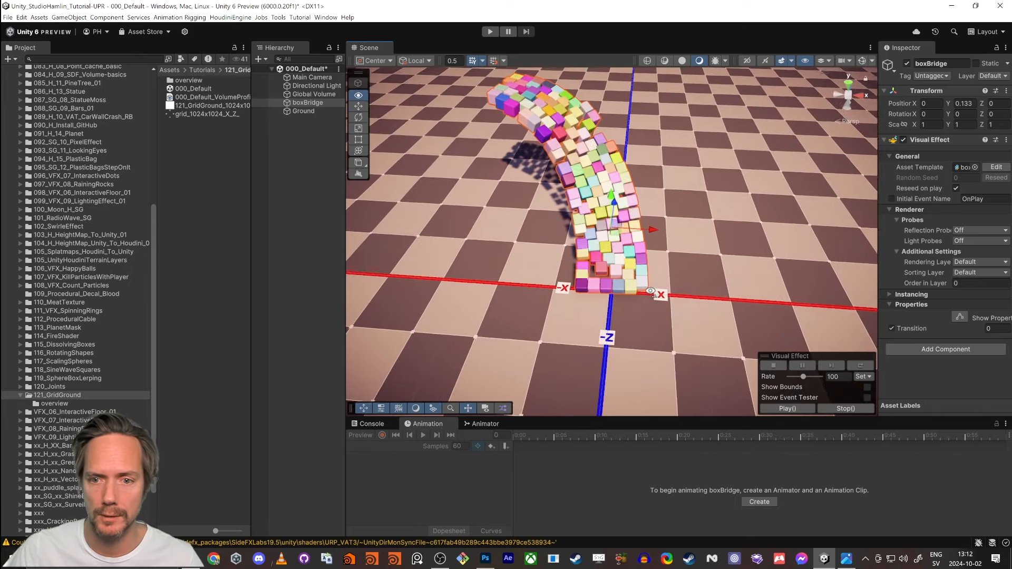
{"action": "right_click_drag", "start_coordinate": [651, 291], "coordinate": [432, 249]}
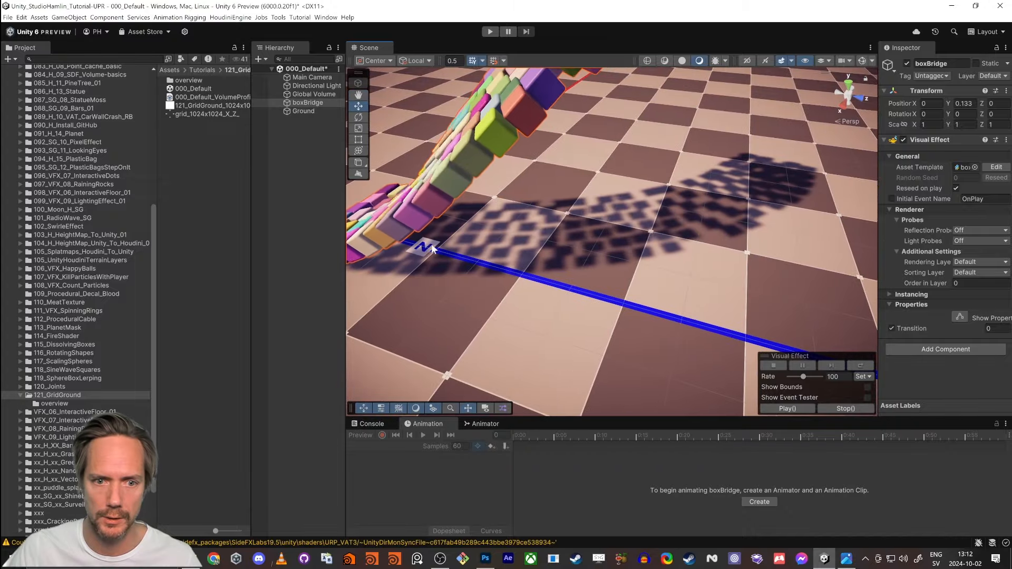
{"action": "mouse_move", "coordinate": [582, 290]}
{"action": "left_mouse_down", "text": "alt"}
{"action": "mouse_move", "coordinate": [745, 296]}
{"action": "mouse_move", "coordinate": [574, 289]}
{"action": "left_mouse_up", "text": "alt"}
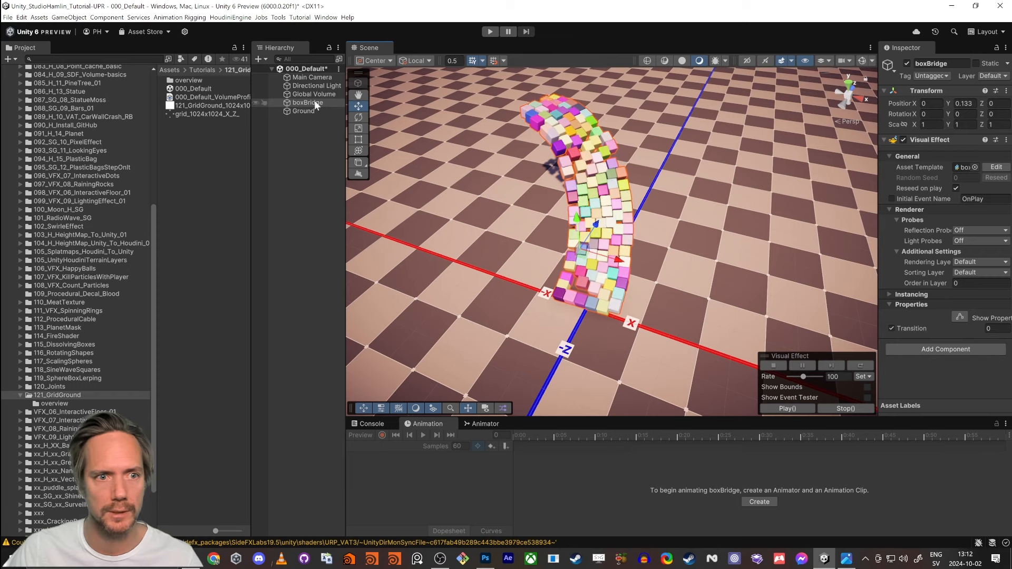
- Widen the Inspector for the boxBridge object and try out its Transition property
{"action": "left_click", "coordinate": [299, 104]}
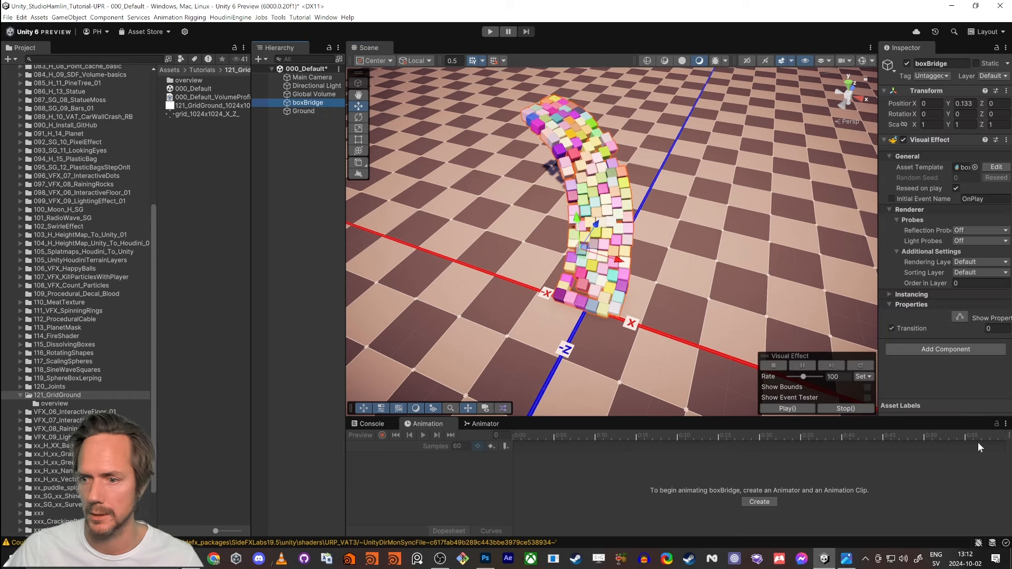
{"action": "left_click_drag", "start_coordinate": [878, 287], "coordinate": [822, 295]}
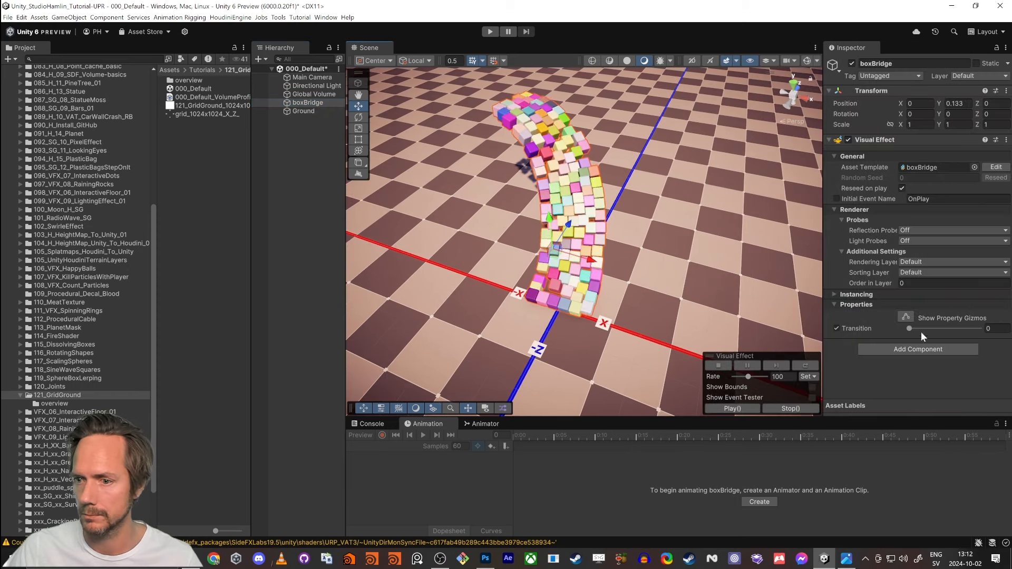
{"action": "mouse_move", "coordinate": [910, 328]}
{"action": "left_mouse_down"}
{"action": "mouse_move", "coordinate": [1004, 340]}
{"action": "mouse_move", "coordinate": [900, 340]}
{"action": "left_mouse_up"}
{"action": "mouse_move", "coordinate": [635, 263]}
{"action": "right_mouse_down"}
{"action": "mouse_move", "coordinate": [658, 220]}
{"action": "mouse_move", "coordinate": [635, 279]}
{"action": "right_mouse_up"}
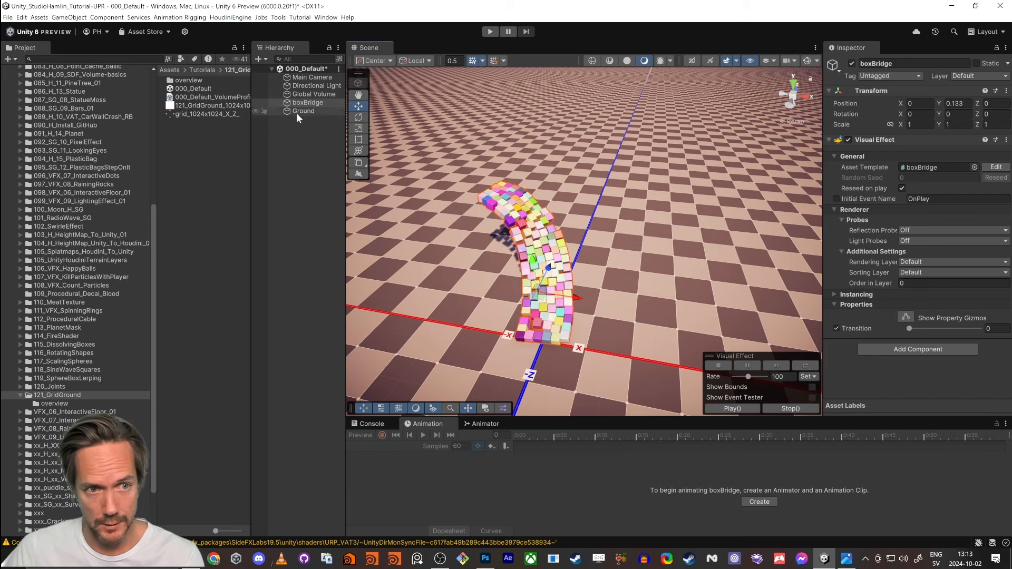
- Delete the boxBridge object and look over the empty grid ground
{"action": "left_click", "coordinate": [312, 103]}
{"action": "key", "text": "Delete"}
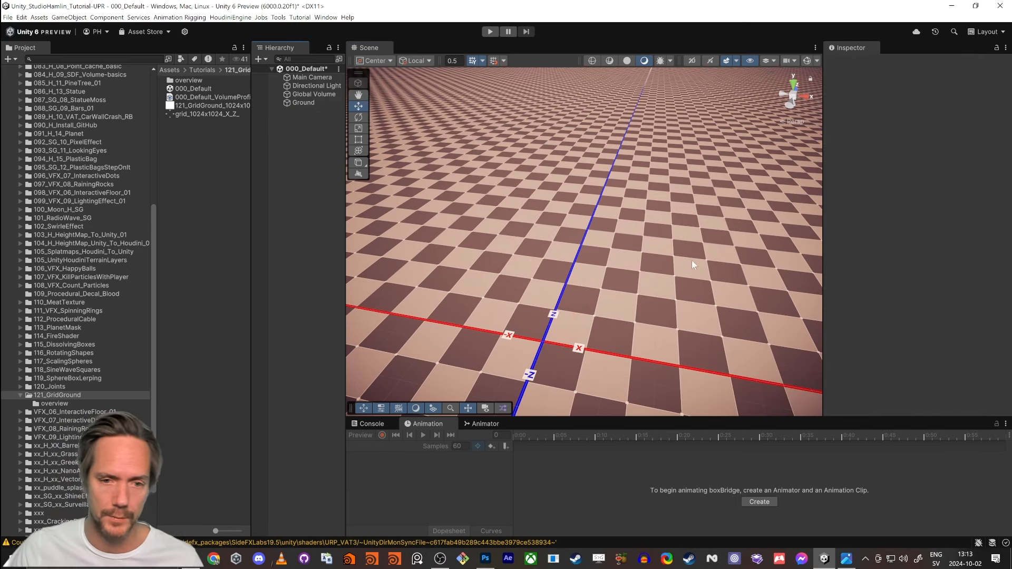
{"action": "right_click_drag", "start_coordinate": [585, 282], "coordinate": [587, 252]}
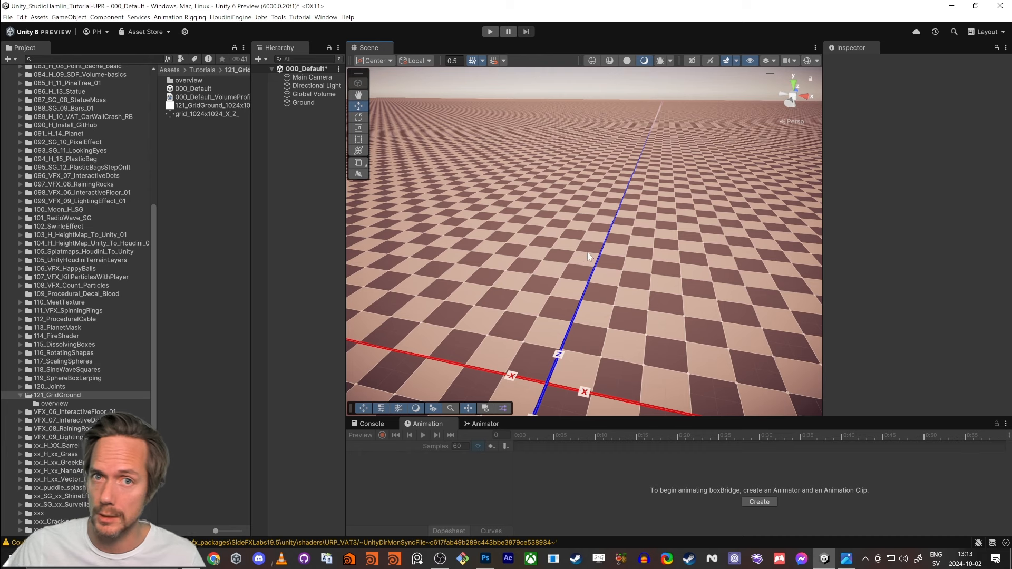
{"action": "mouse_move", "coordinate": [584, 239]}
{"action": "right_mouse_down"}
{"action": "mouse_move", "coordinate": [594, 248]}
{"action": "mouse_move", "coordinate": [584, 258]}
{"action": "right_mouse_up"}
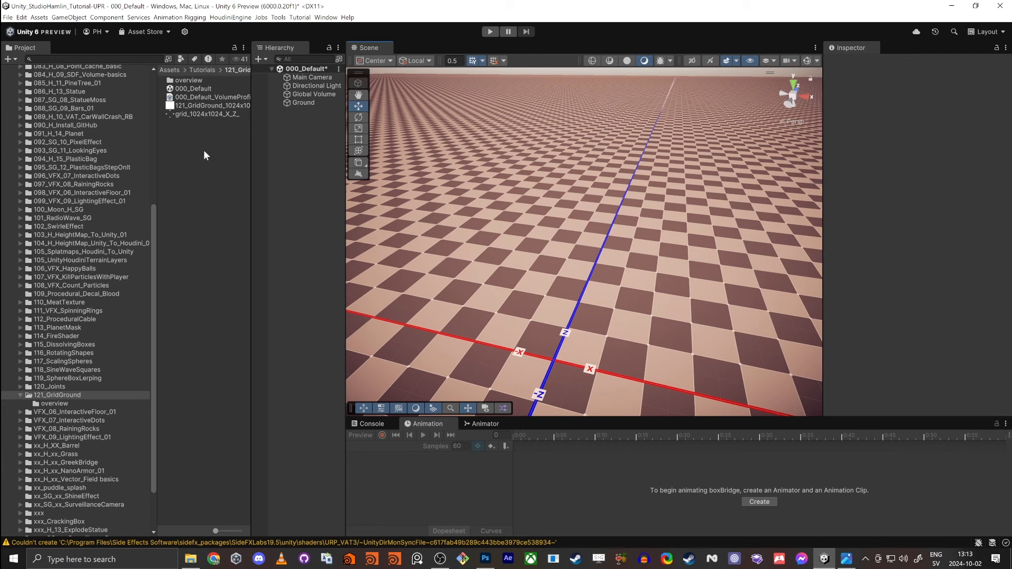
- Reload the 000_Default scene without saving its changes and remove boxBridge from it
{"action": "double_click", "coordinate": [203, 89]}
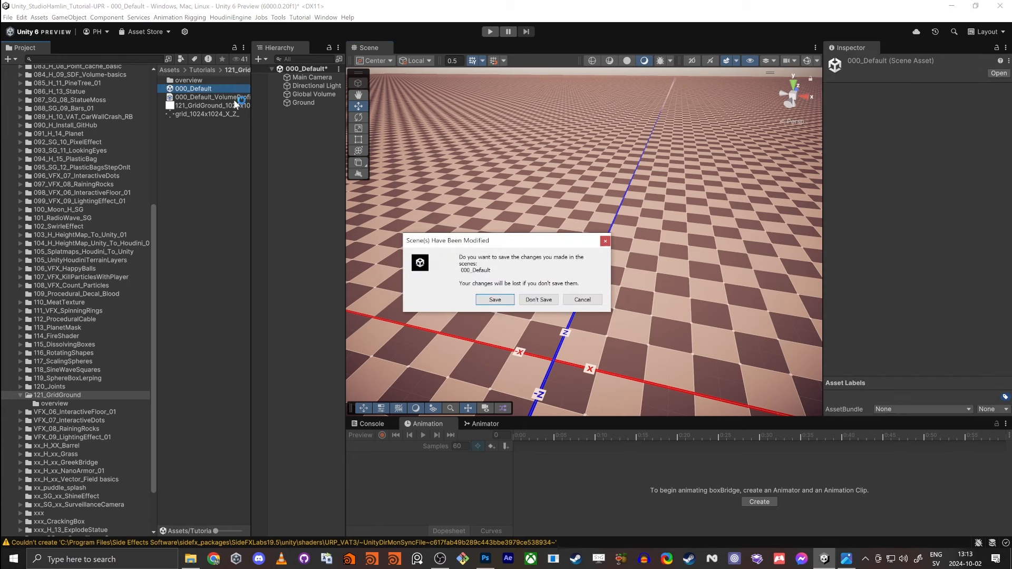
{"action": "left_click", "coordinate": [540, 299]}
{"action": "left_click", "coordinate": [319, 104]}
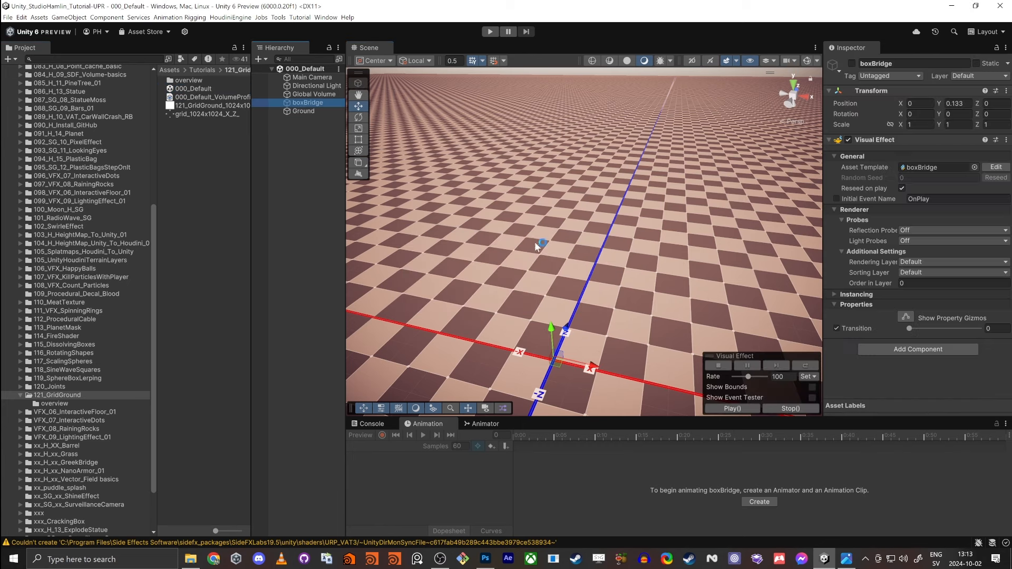
{"action": "key", "text": "Delete"}
- Create a URP Lit Shader Graph named 121_Ground_Gird in the 121_GridGround folder
{"action": "right_click", "coordinate": [191, 166]}
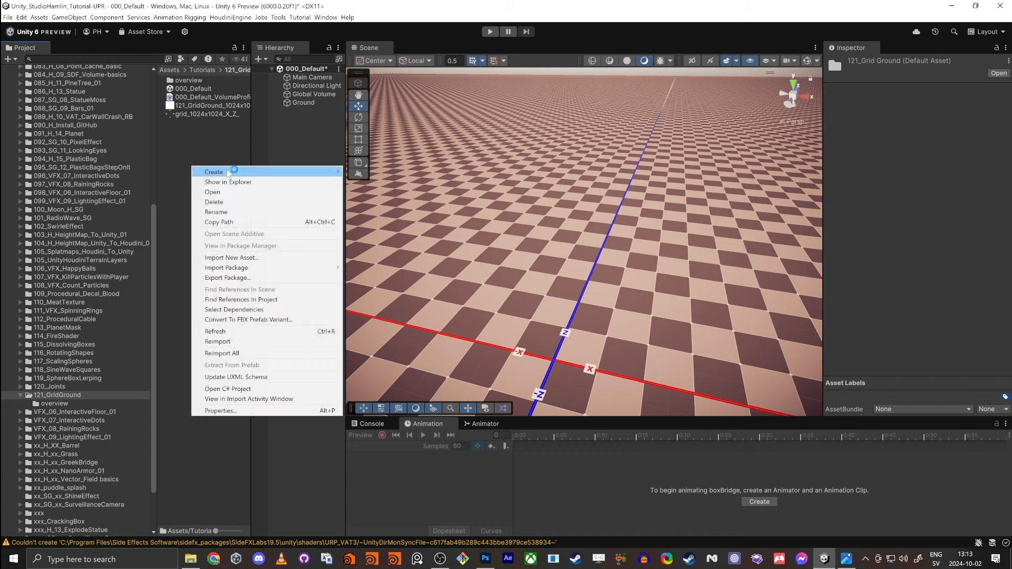
{"action": "mouse_move", "coordinate": [232, 172]}
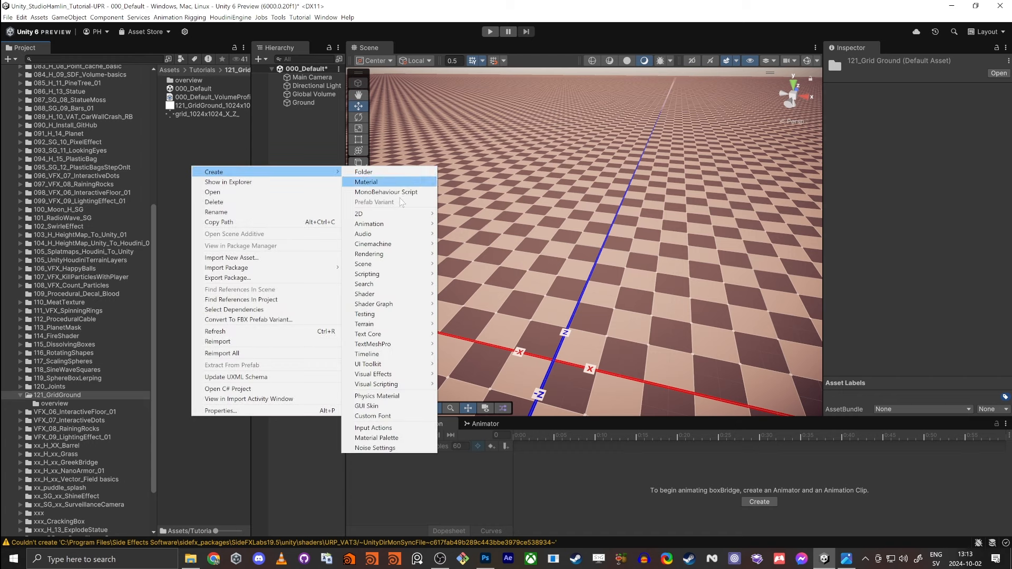
{"action": "mouse_move", "coordinate": [402, 296]}
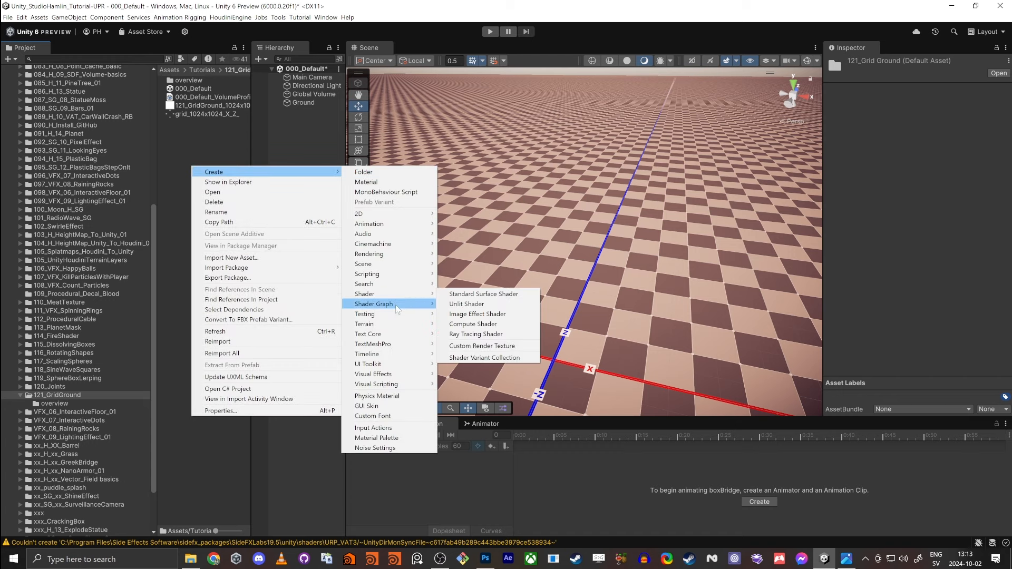
{"action": "mouse_move", "coordinate": [458, 304]}
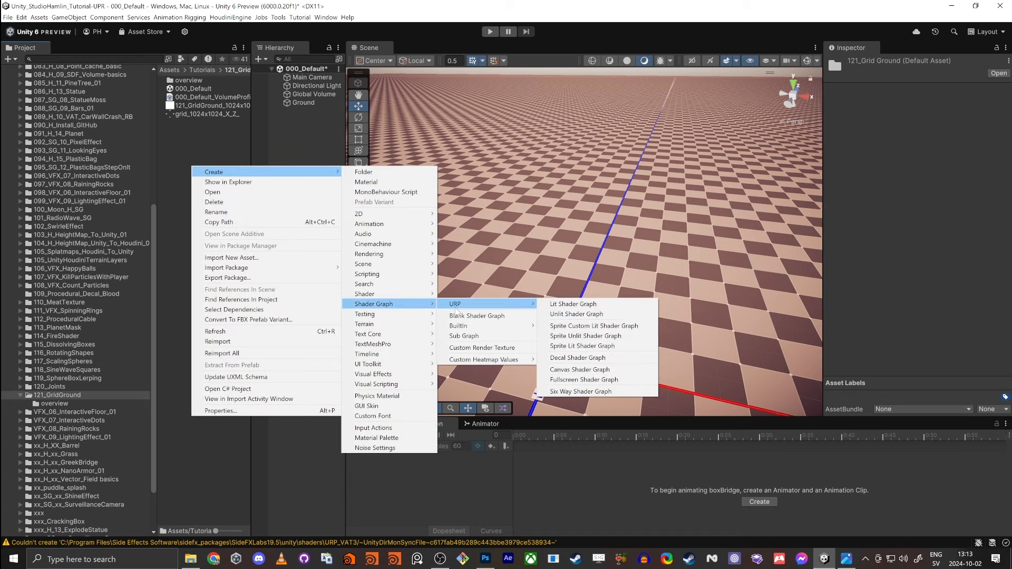
{"action": "left_click", "coordinate": [625, 306]}
{"action": "type", "text": "Ground_gG"}
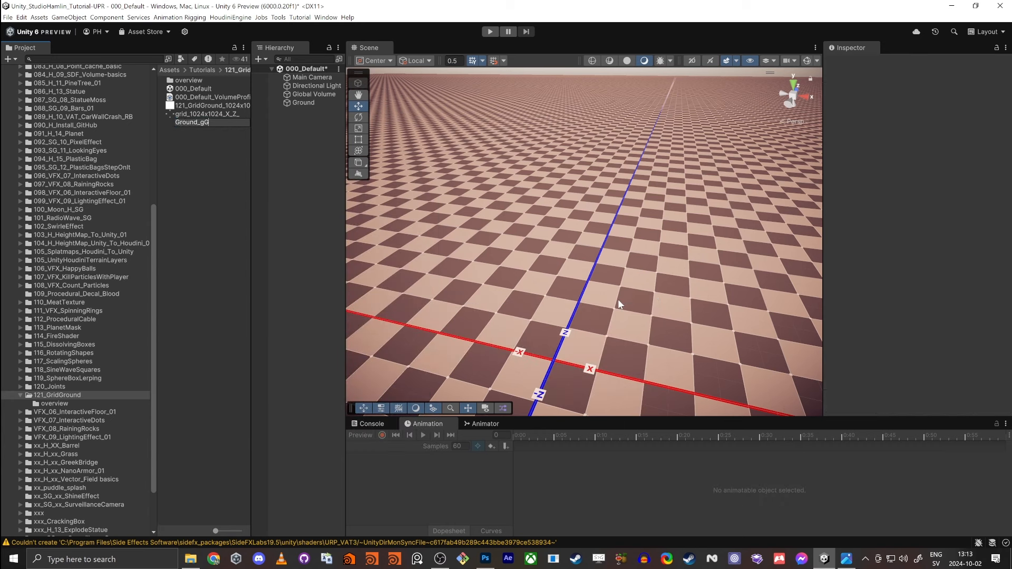
{"action": "type", "text": "121_"}
{"action": "key", "text": "Return"}
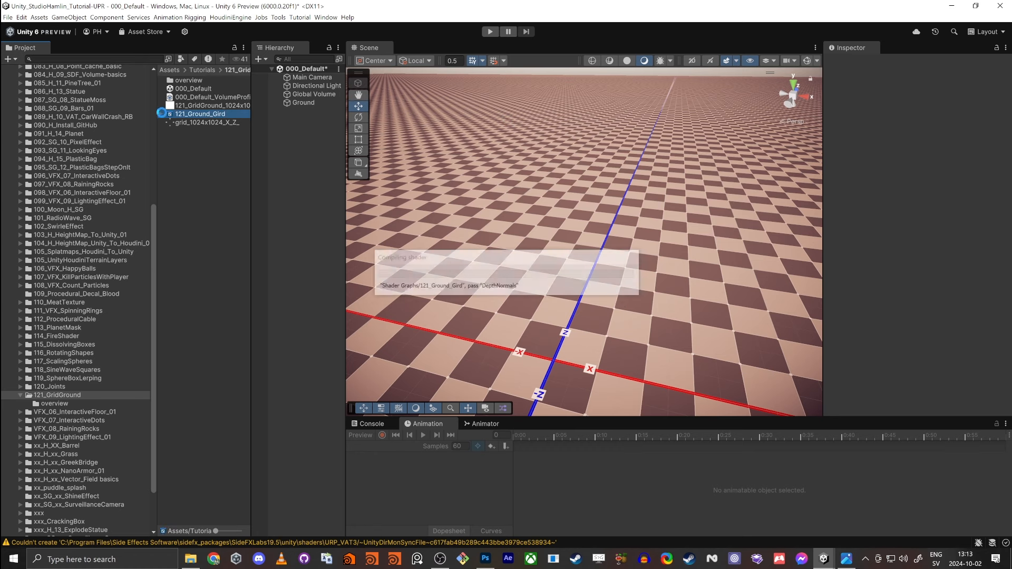
- Open the 121_Ground_Gird shader graph and create a material from it, also named 121_Ground_Gird
{"action": "double_click", "coordinate": [193, 114]}
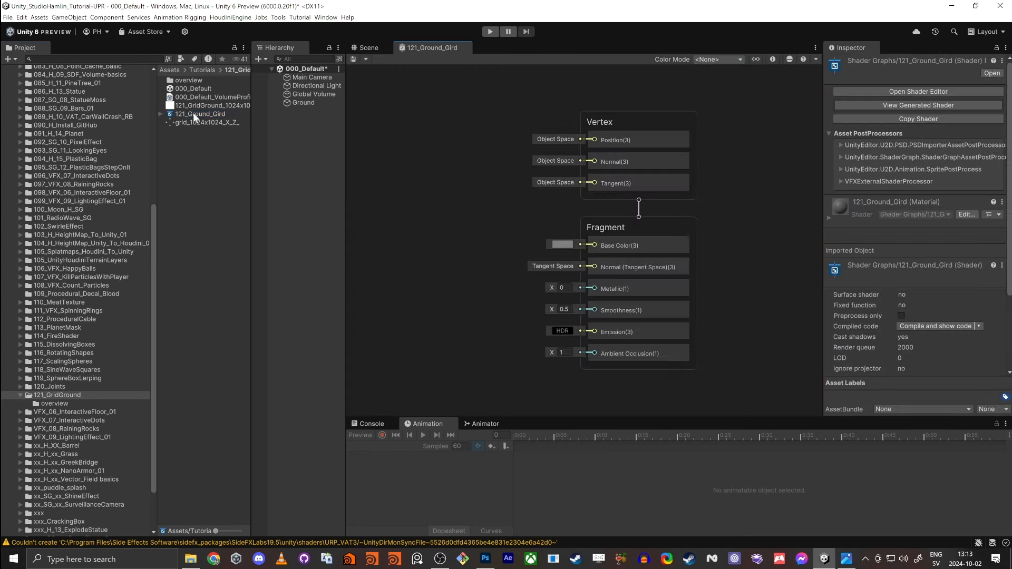
{"action": "right_click", "coordinate": [193, 114]}
{"action": "mouse_move", "coordinate": [216, 120]}
{"action": "left_click", "coordinate": [400, 129]}
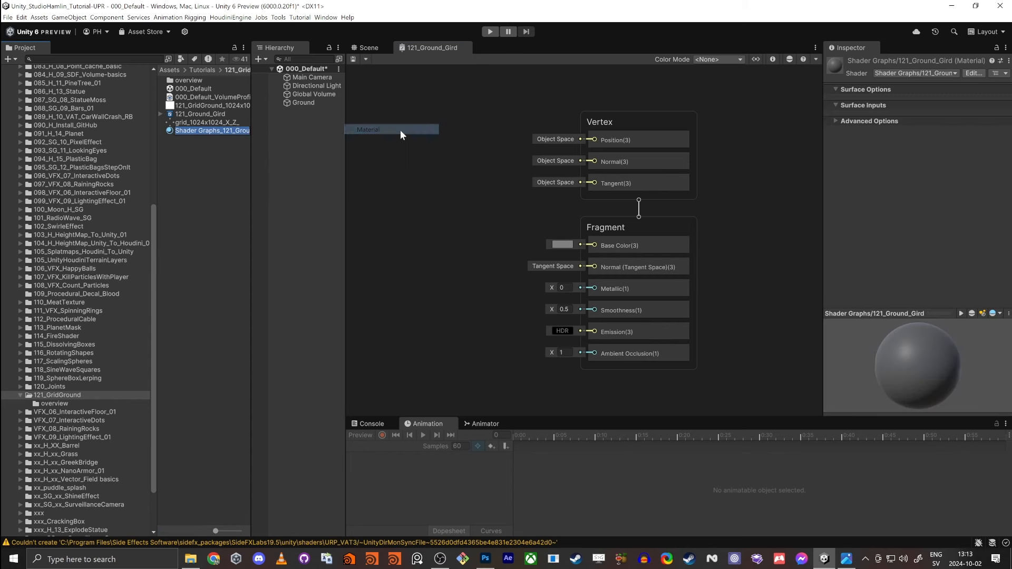
{"action": "type", "text": "121_Ground_Gird"}
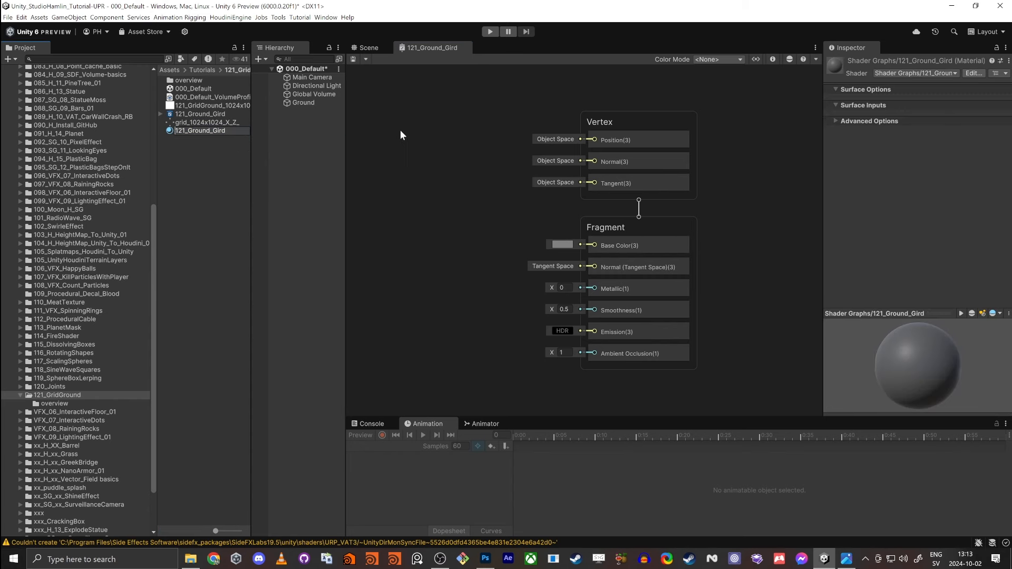
{"action": "key", "text": "Return"}
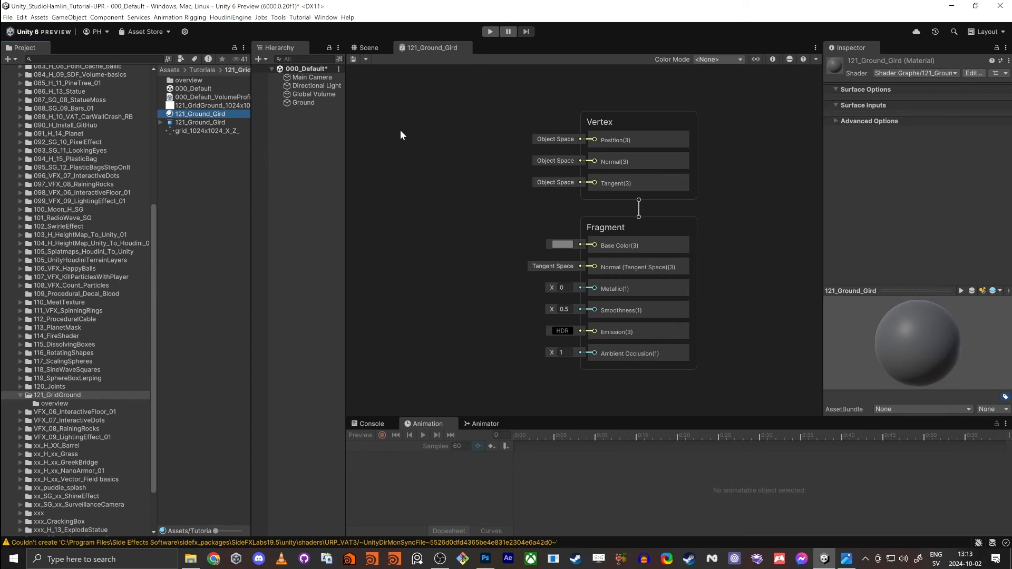
- Return to the scene and apply the 121_Ground_Gird material to the ground
{"action": "left_click", "coordinate": [365, 46]}
{"action": "left_click_drag", "start_coordinate": [192, 114], "coordinate": [537, 266]}
{"action": "left_click_drag", "start_coordinate": [586, 213], "coordinate": [565, 267], "text": "alt"}
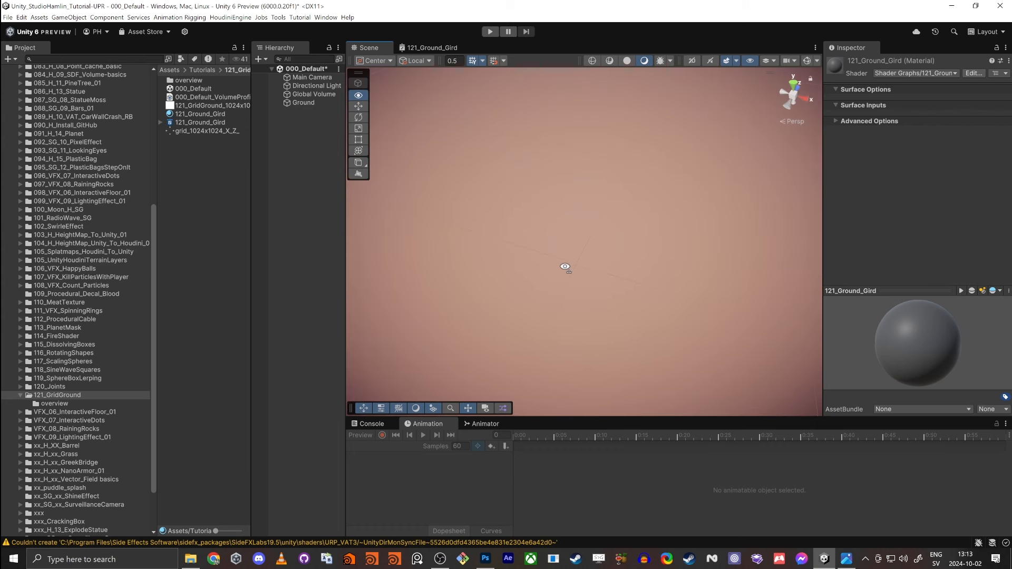
- Add a 3D cube to the scene and set its position to 0, 0, 0
{"action": "right_click", "coordinate": [317, 177]}
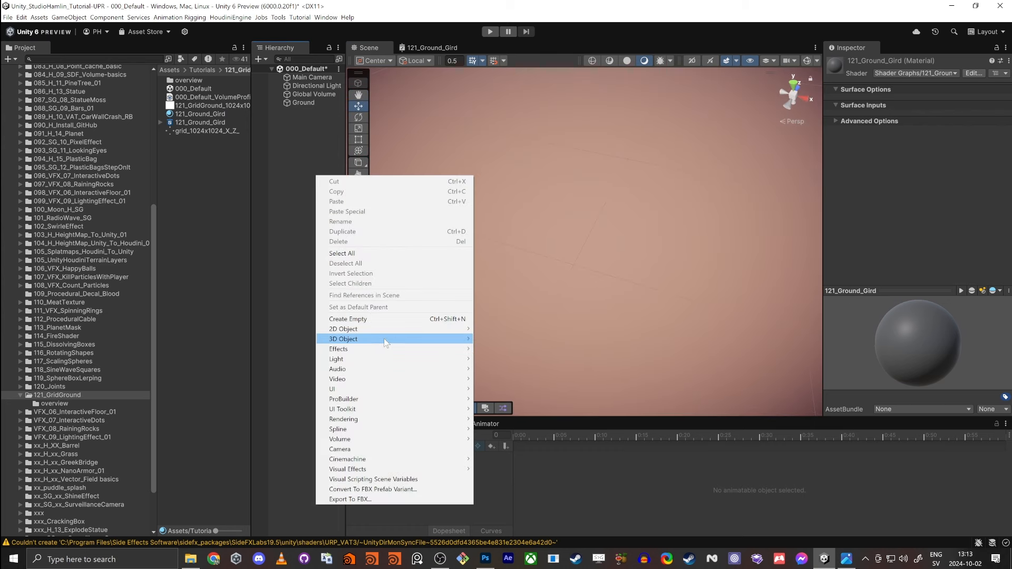
{"action": "mouse_move", "coordinate": [384, 339]}
{"action": "left_click", "coordinate": [505, 339]}
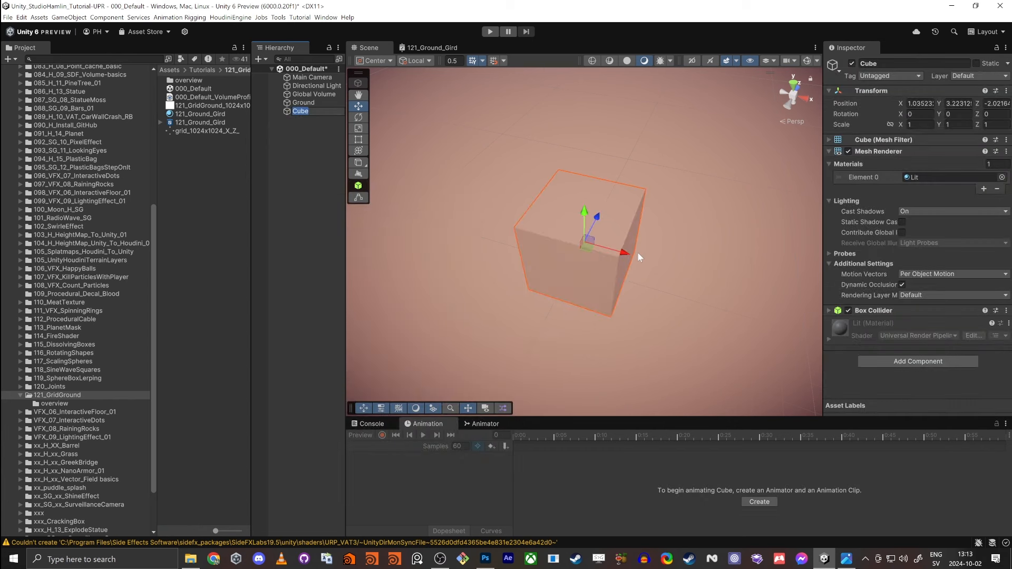
{"action": "left_click", "coordinate": [921, 102]}
{"action": "type", "text": "0"}
{"action": "key", "text": "Tab"}
{"action": "type", "text": "0"}
{"action": "key", "text": "Tab"}
{"action": "type", "text": "0"}
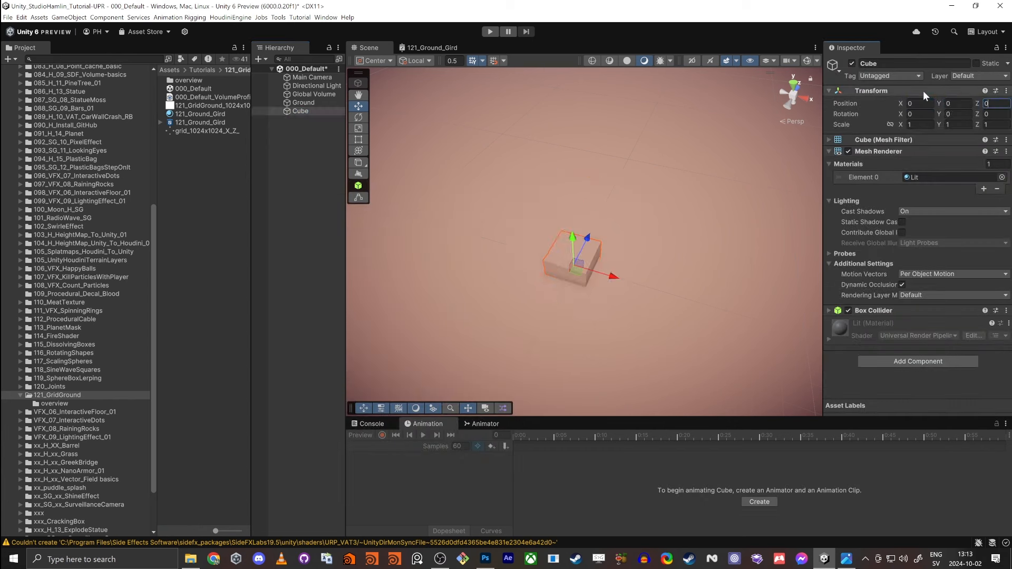
{"action": "key", "text": "Tab"}
- Examine the cube at the origin of the plain ground from several sides
{"action": "right_click_drag", "start_coordinate": [714, 332], "coordinate": [514, 305]}
{"action": "key", "text": "w"}
{"action": "key", "text": "d"}
{"action": "key", "text": "s"}
{"action": "key", "text": "e"}
{"action": "key", "text": "a"}
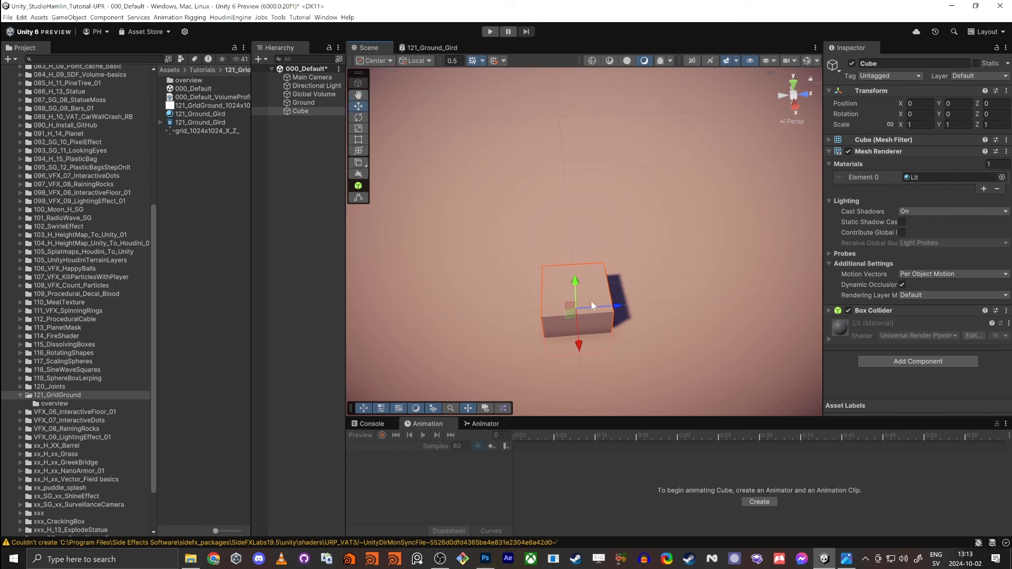
{"action": "key", "text": "d"}
{"action": "mouse_move", "coordinate": [591, 302]}
{"action": "right_mouse_down"}
{"action": "mouse_move", "coordinate": [570, 306]}
{"action": "mouse_move", "coordinate": [551, 327]}
{"action": "mouse_move", "coordinate": [576, 303]}
{"action": "right_mouse_up"}
{"action": "key", "text": "a"}
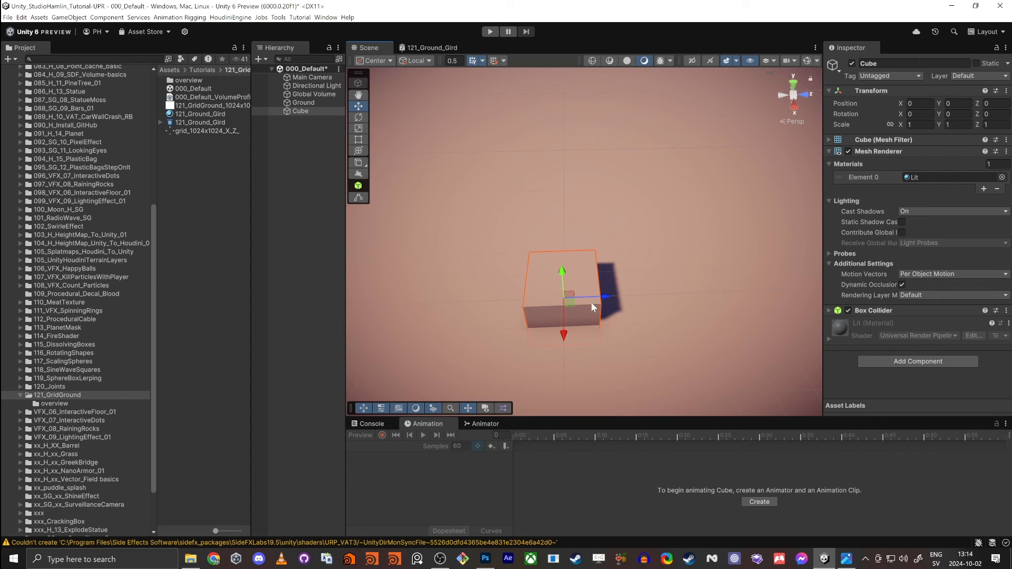
{"action": "right_click_drag", "start_coordinate": [592, 307], "coordinate": [757, 354]}
{"action": "key", "text": "a"}
{"action": "key", "text": "w"}
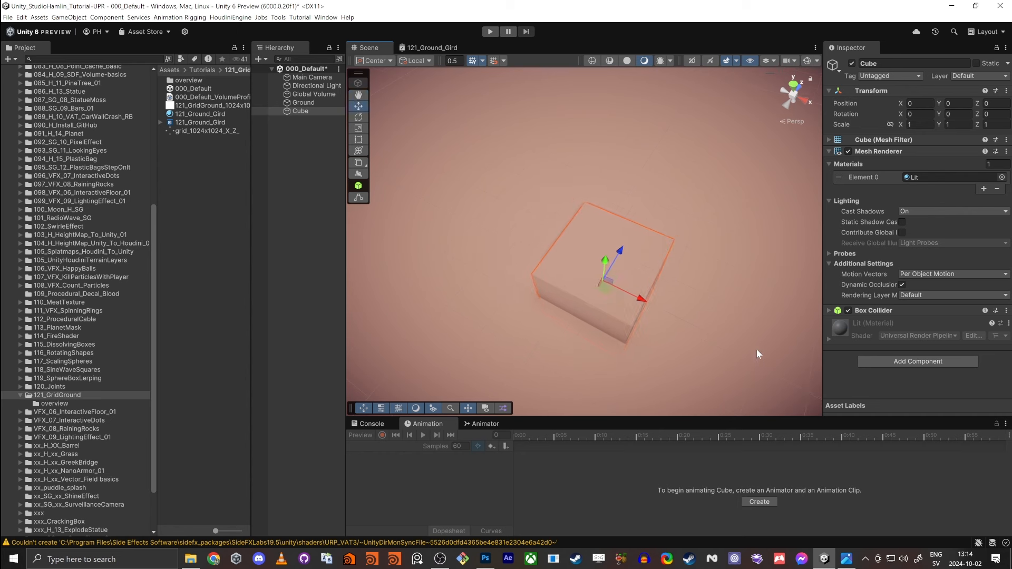
- Rotate the cube about -37 degrees around Y and set the transform handle to Pivot with Local orientation
{"action": "key", "text": "e"}
{"action": "left_click_drag", "start_coordinate": [596, 320], "coordinate": [669, 279]}
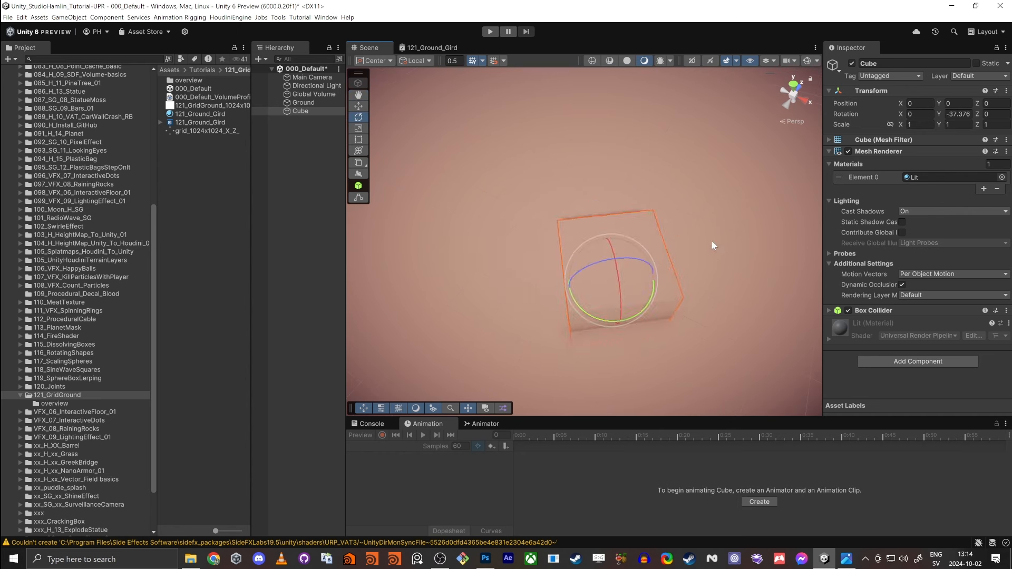
{"action": "left_click", "coordinate": [383, 62]}
{"action": "left_click", "coordinate": [377, 82]}
{"action": "left_click", "coordinate": [412, 60]}
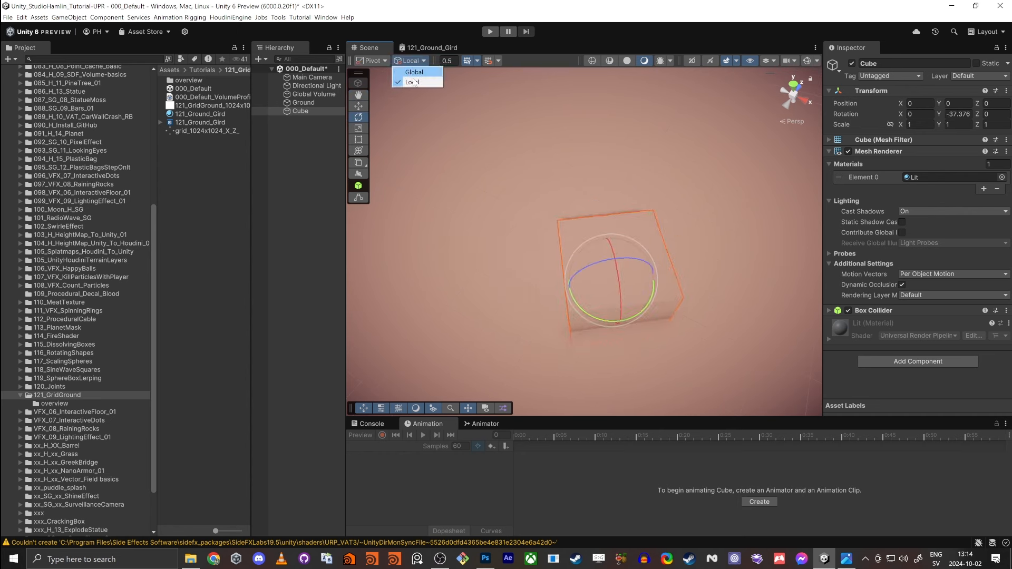
{"action": "left_click", "coordinate": [413, 82]}
- Nudge the cube slightly along its local Z axis and switch the handle orientation to Global
{"action": "key", "text": "w"}
{"action": "mouse_move", "coordinate": [606, 248]}
{"action": "left_mouse_down"}
{"action": "mouse_move", "coordinate": [606, 266]}
{"action": "mouse_move", "coordinate": [605, 248]}
{"action": "left_mouse_up"}
{"action": "left_click", "coordinate": [402, 62]}
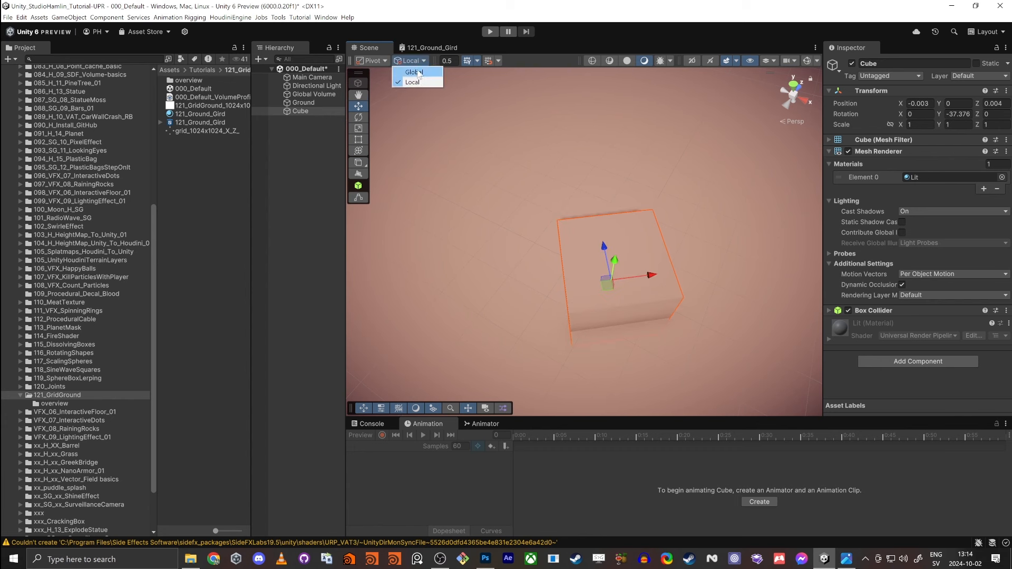
{"action": "left_click", "coordinate": [412, 73]}
- Undo the cube's rotation and moves, and set its Z position back to 0
{"action": "key", "text": "ctrl+z"}
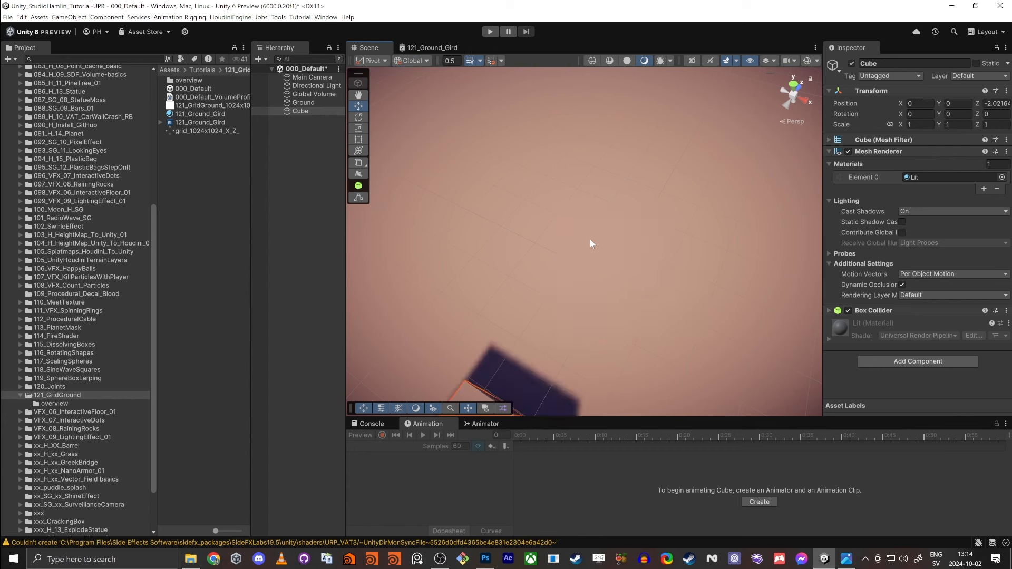
{"action": "left_click", "coordinate": [993, 103]}
{"action": "type", "text": "0"}
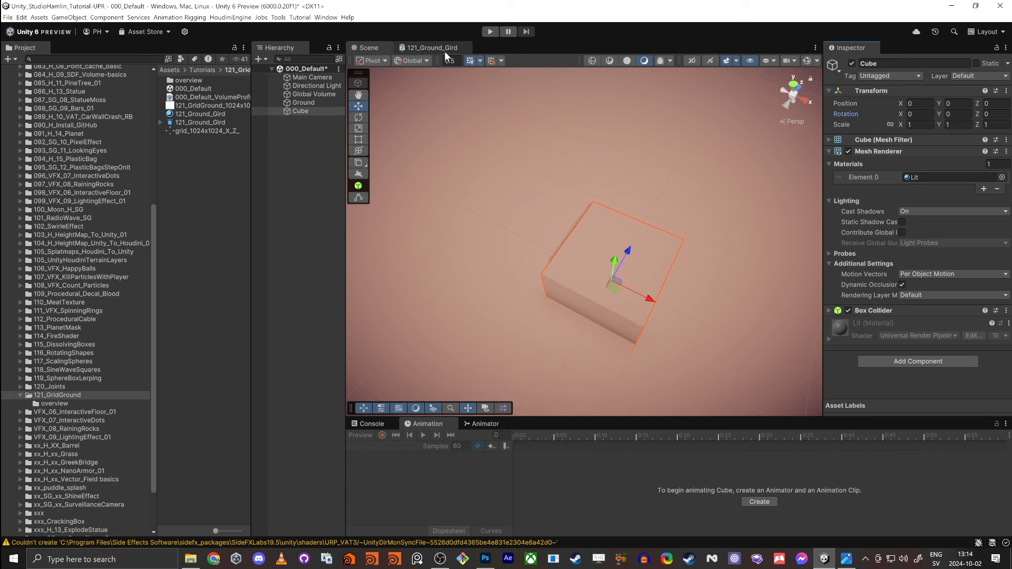
- Show the 121_Ground_Gird shader graph maximized, with free space beside the Vertex and Fragment blocks
{"action": "left_click", "coordinate": [428, 47]}
{"action": "key", "text": "shift+space"}
{"action": "middle_click_drag", "start_coordinate": [471, 233], "coordinate": [567, 362]}
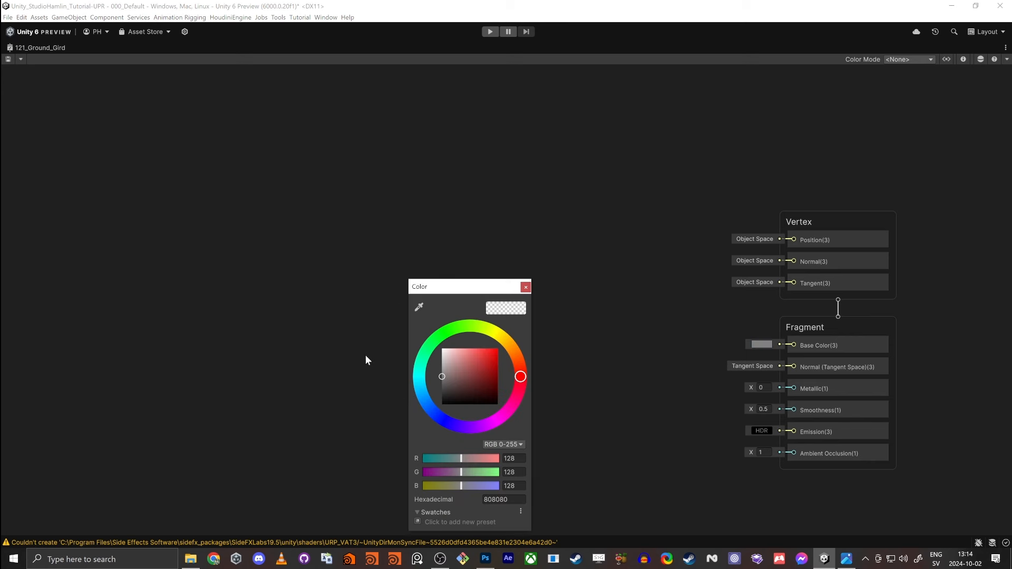
- Add a Position node, set its space to Absolute World, and place it well away from the Vertex and Fragment blocks
{"action": "left_click", "coordinate": [380, 354]}
{"action": "key", "text": "space"}
{"action": "type", "text": "posi"}
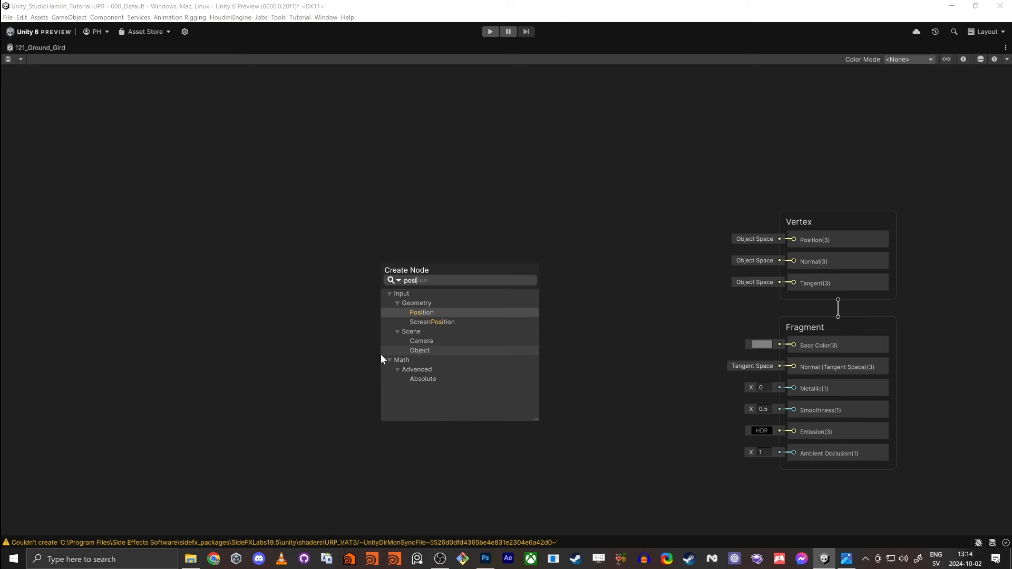
{"action": "key", "text": "Return"}
{"action": "left_click", "coordinate": [464, 416]}
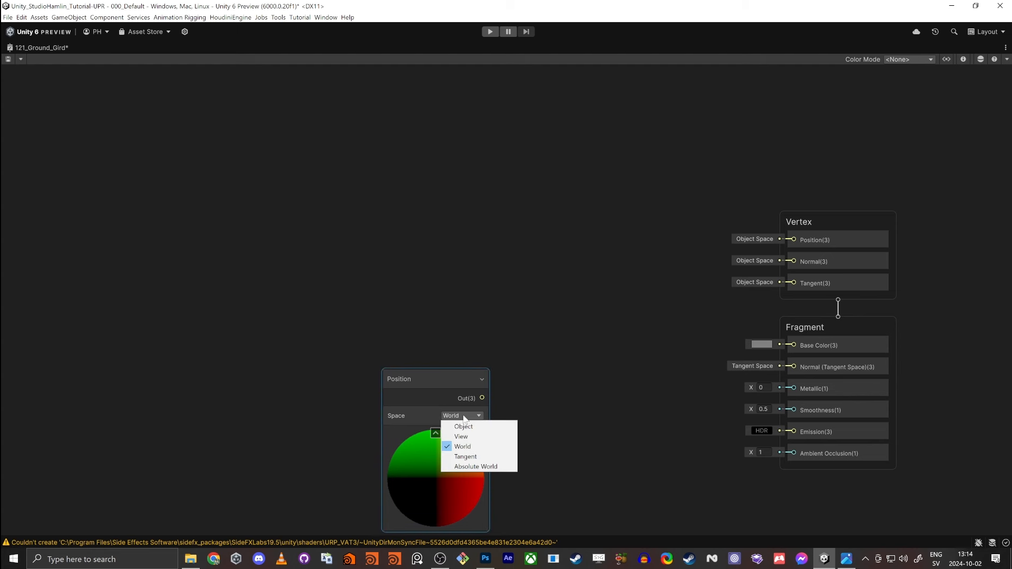
{"action": "left_click", "coordinate": [486, 467]}
{"action": "left_click_drag", "start_coordinate": [441, 375], "coordinate": [365, 273]}
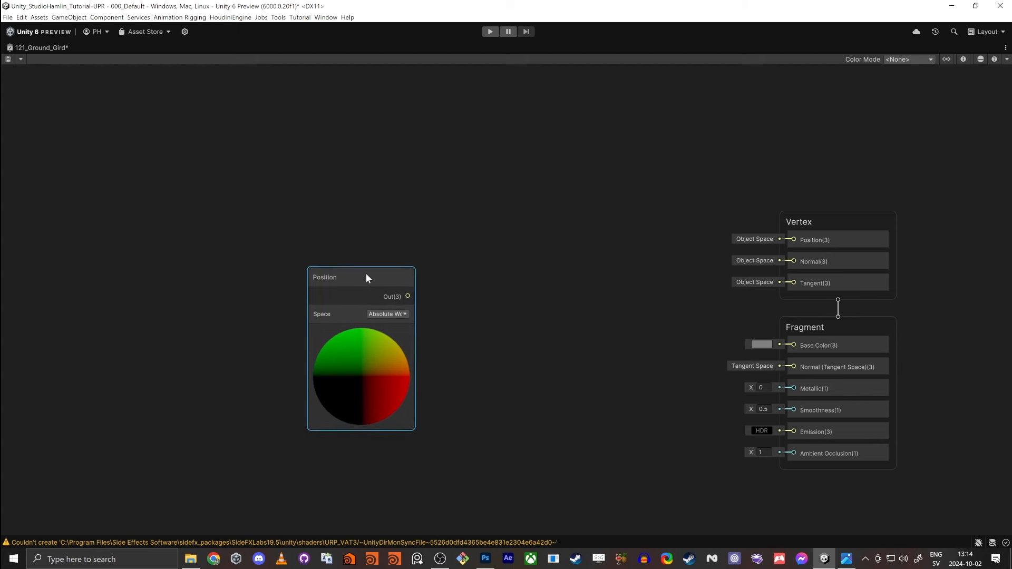
{"action": "scroll", "coordinate": [372, 358], "scroll_direction": "up", "scroll_amount": 5}
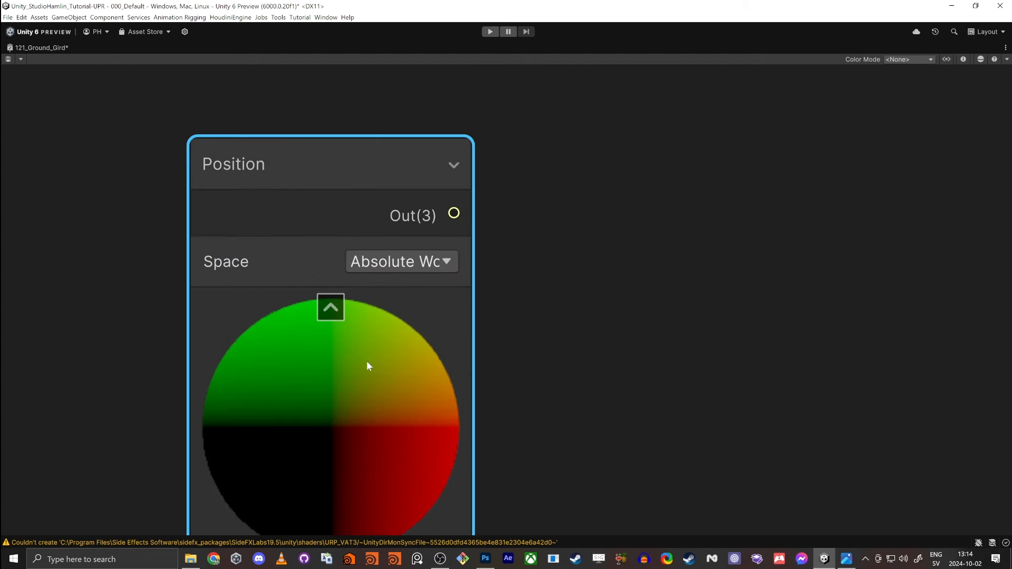
{"action": "scroll", "coordinate": [334, 360], "scroll_direction": "down", "scroll_amount": 5}
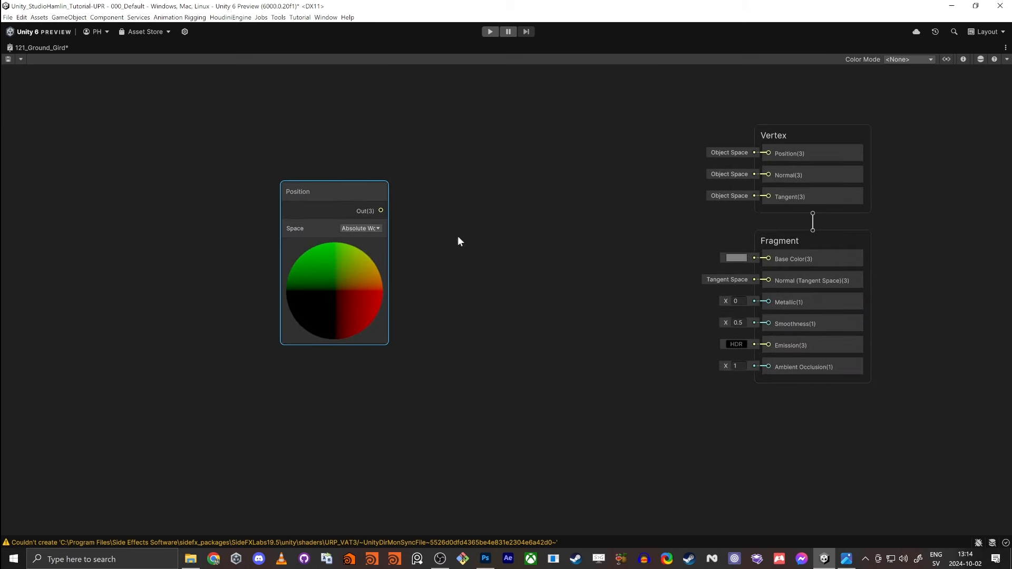
{"action": "left_click_drag", "start_coordinate": [355, 201], "coordinate": [204, 201]}
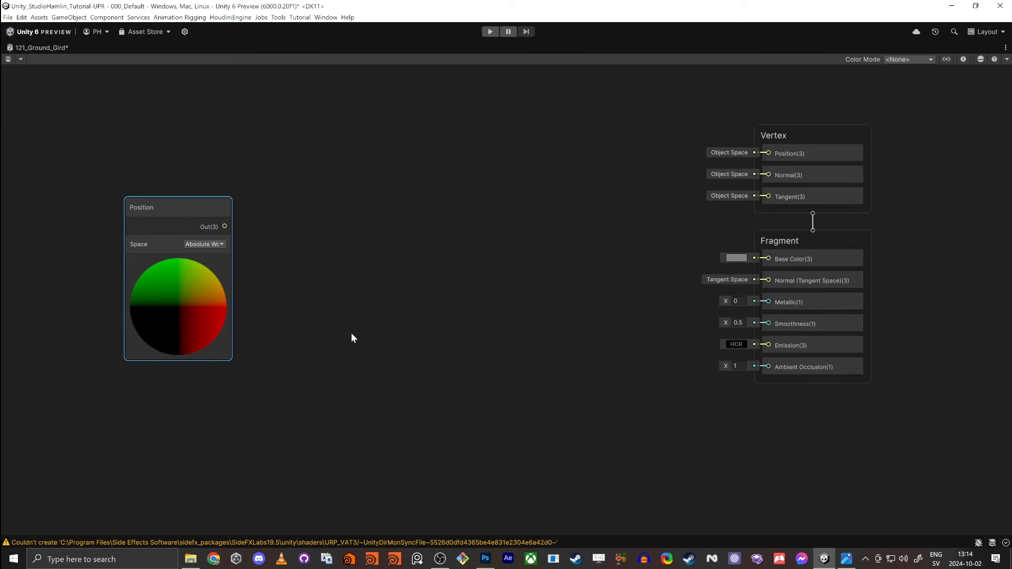
- Create an Absolute node fed by the Position node's output and place it slightly below and away from the Position node
{"action": "scroll", "coordinate": [330, 335], "scroll_direction": "up", "scroll_amount": 2}
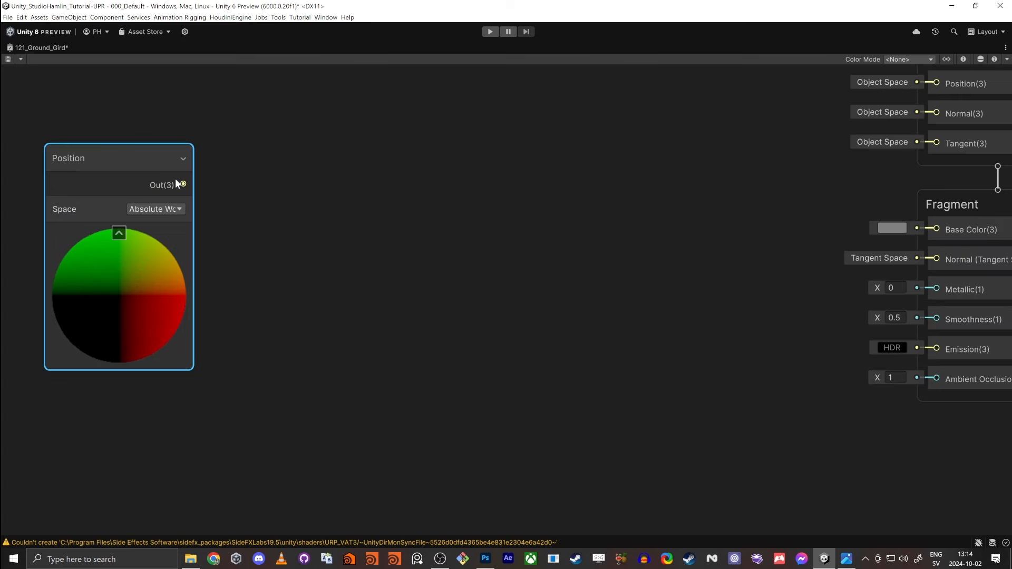
{"action": "left_click_drag", "start_coordinate": [177, 181], "coordinate": [360, 231]}
{"action": "type", "text": "absu"}
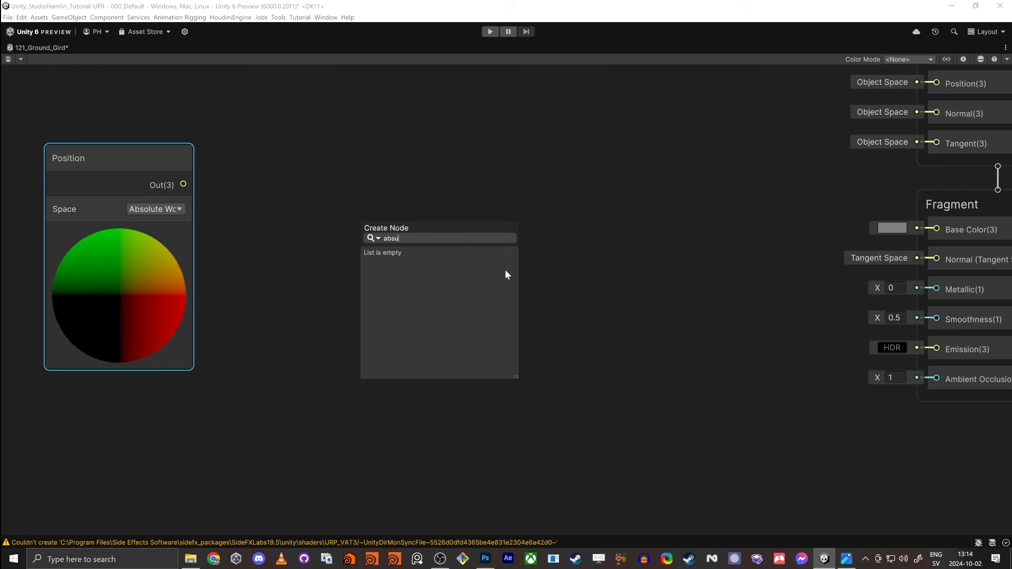
{"action": "key", "text": "BackSpace"}
{"action": "left_click", "coordinate": [505, 270]}
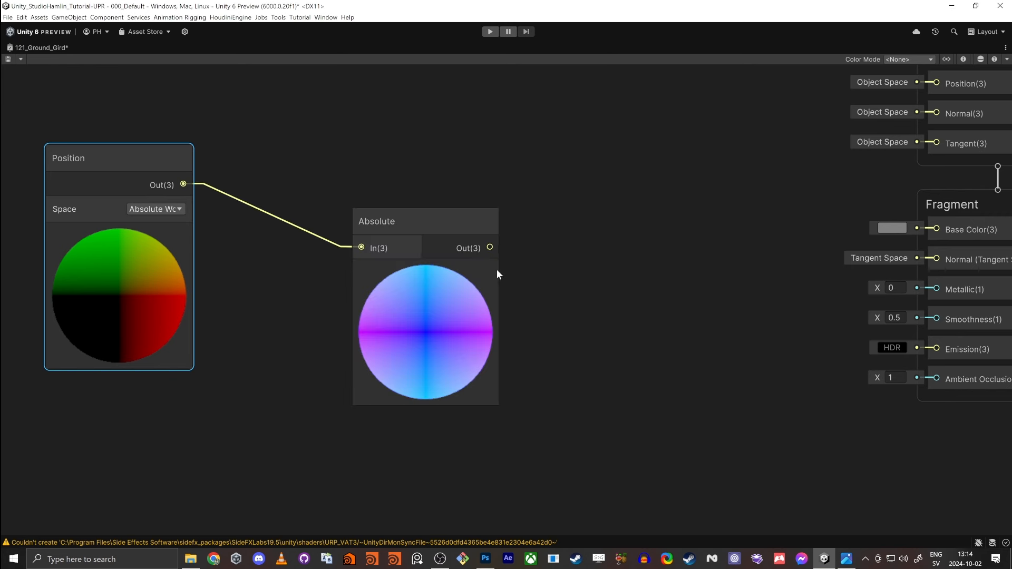
{"action": "left_click_drag", "start_coordinate": [417, 220], "coordinate": [454, 231]}
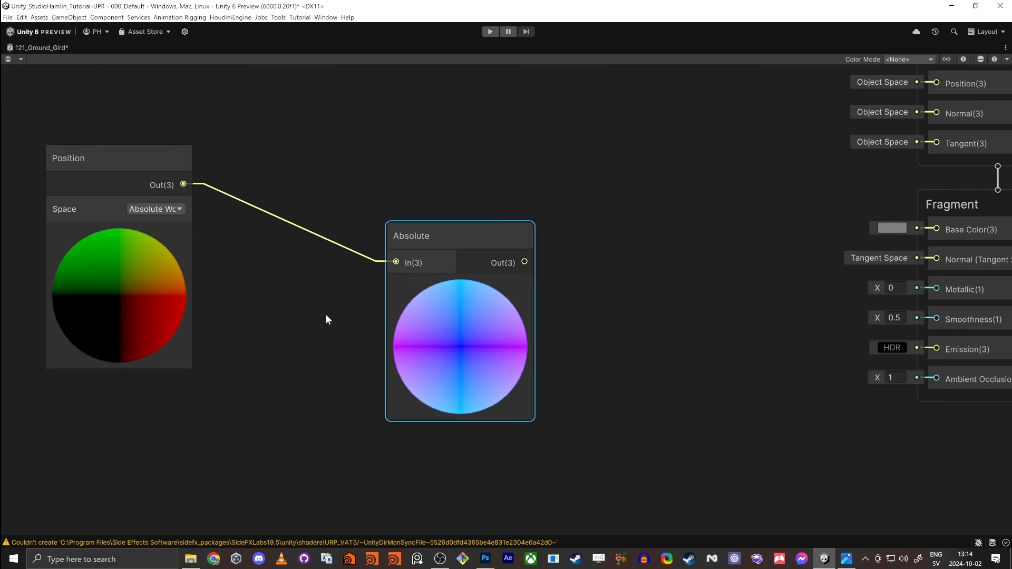
- Insert a Split node between Position and Absolute, and feed its R channel into the Absolute node's input
{"action": "middle_click_drag", "start_coordinate": [327, 317], "coordinate": [481, 289]}
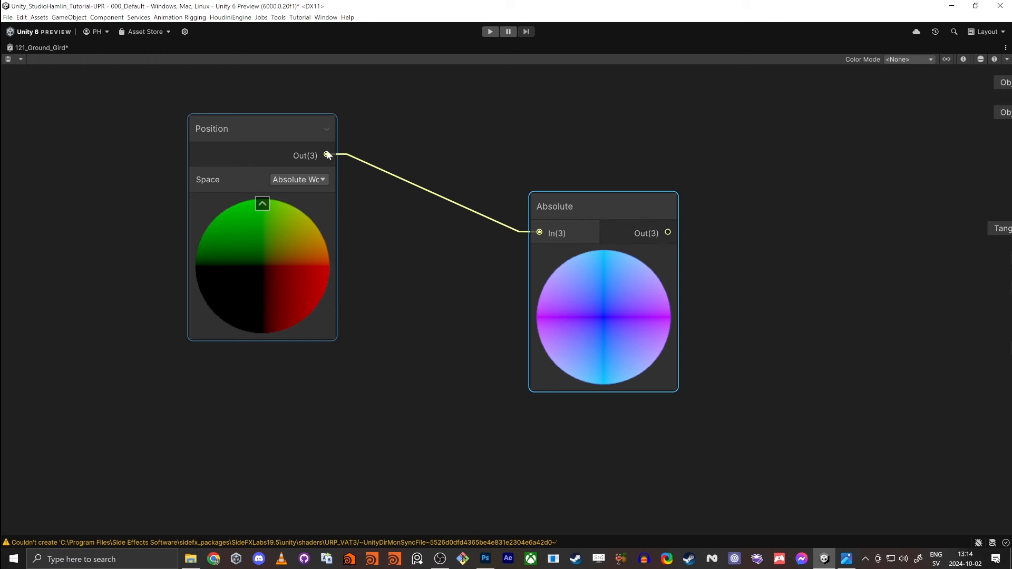
{"action": "left_click_drag", "start_coordinate": [327, 154], "coordinate": [411, 270]}
{"action": "type", "text": "sjpli"}
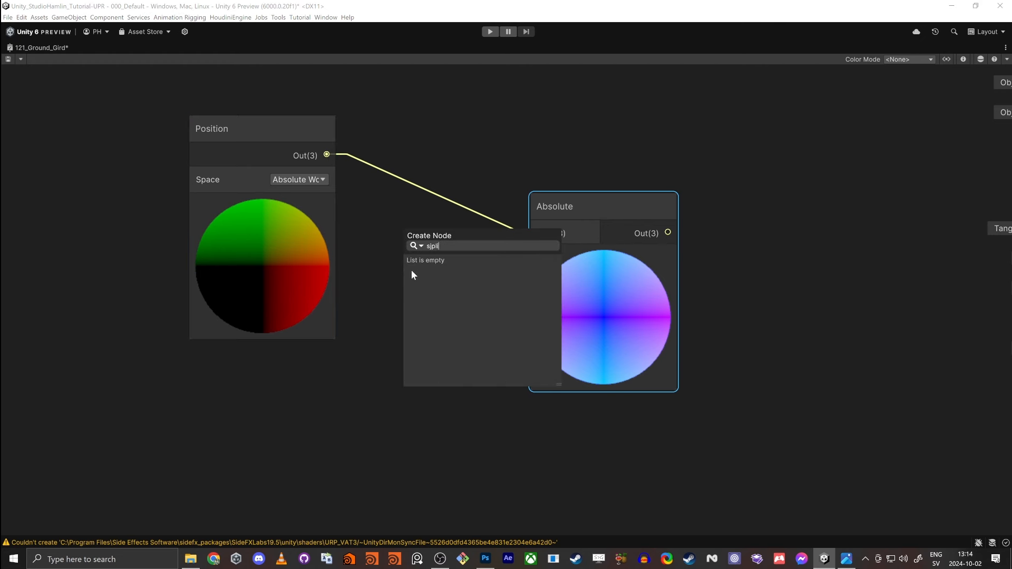
{"action": "key", "text": "BackSpace"}
{"action": "key", "text": "BackSpace"}
{"action": "key", "text": "BackSpace"}
{"action": "key", "text": "BackSpace"}
{"action": "type", "text": "plit"}
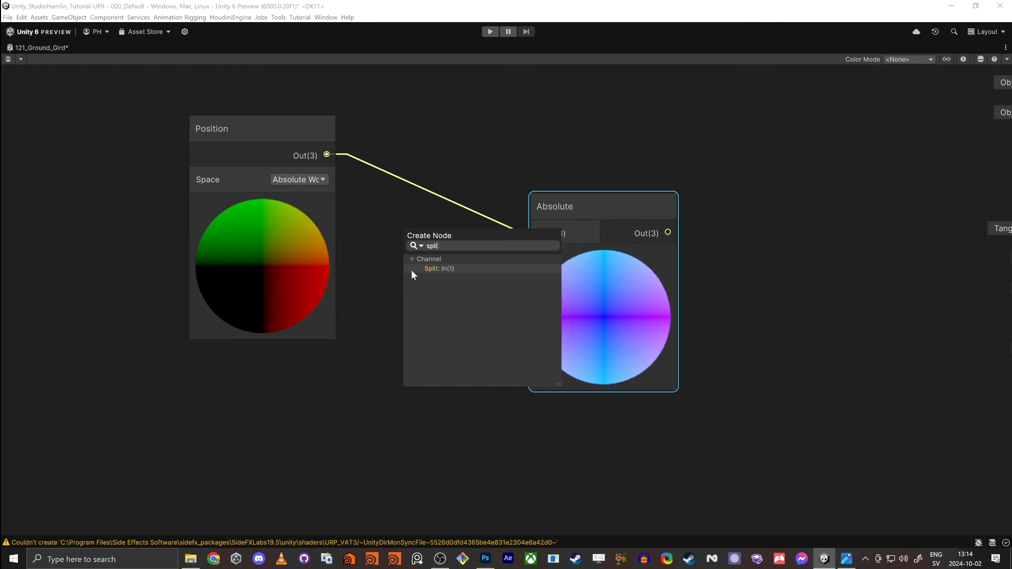
{"action": "key", "text": "Return"}
{"action": "left_click_drag", "start_coordinate": [468, 255], "coordinate": [539, 233]}
{"action": "left_click", "coordinate": [278, 265]}
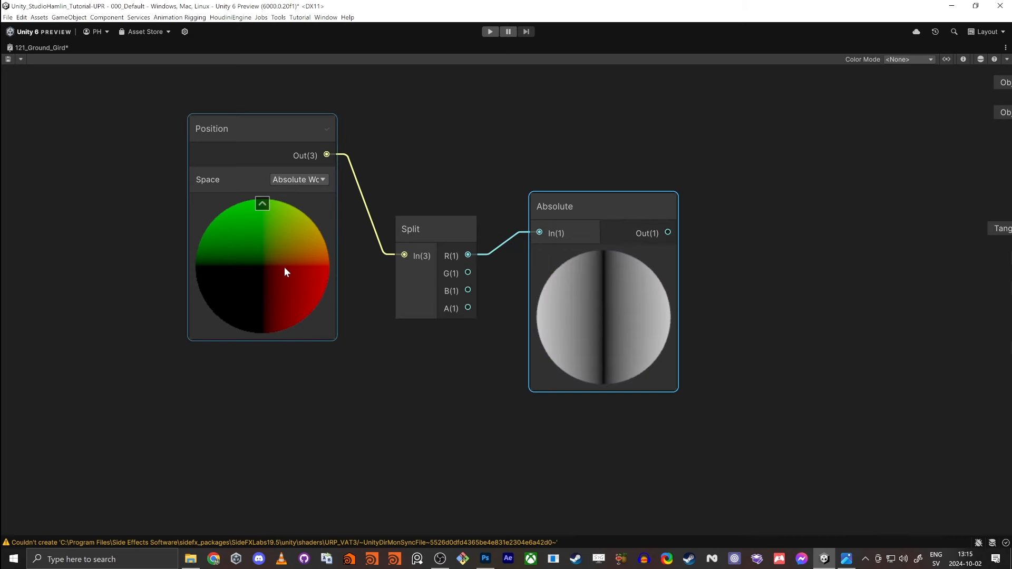
- Restore the shader graph from its maximized state and dock the Scene view below the Inspector
{"action": "left_click", "coordinate": [481, 128]}
{"action": "key", "text": "shift+space"}
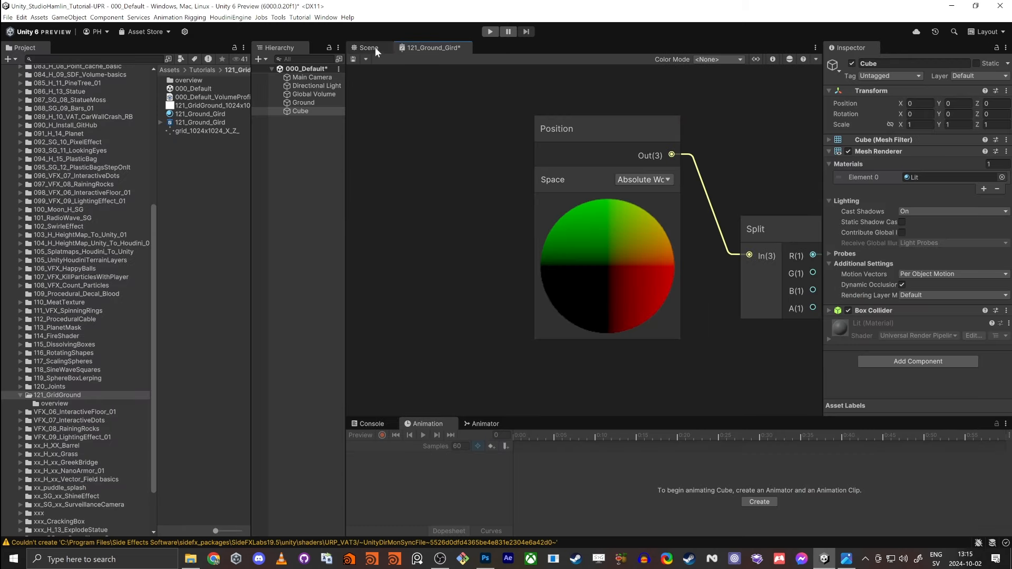
{"action": "left_click_drag", "start_coordinate": [374, 47], "coordinate": [877, 365]}
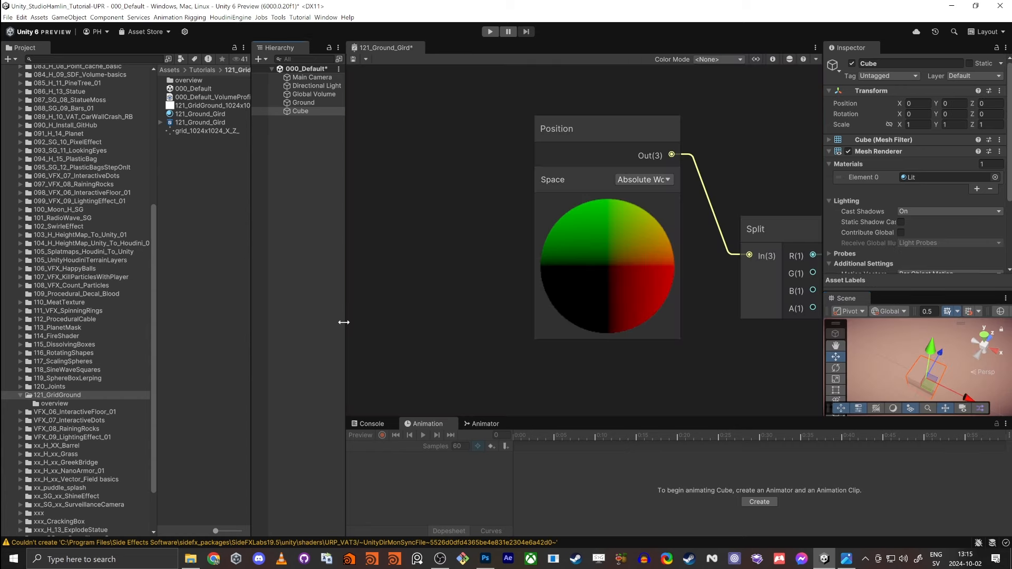
- Widen the shader graph area and close the Animation, Animator and Console panels beneath it
{"action": "left_click_drag", "start_coordinate": [343, 322], "coordinate": [285, 333]}
{"action": "middle_click", "coordinate": [347, 424]}
{"action": "middle_click", "coordinate": [346, 424]}
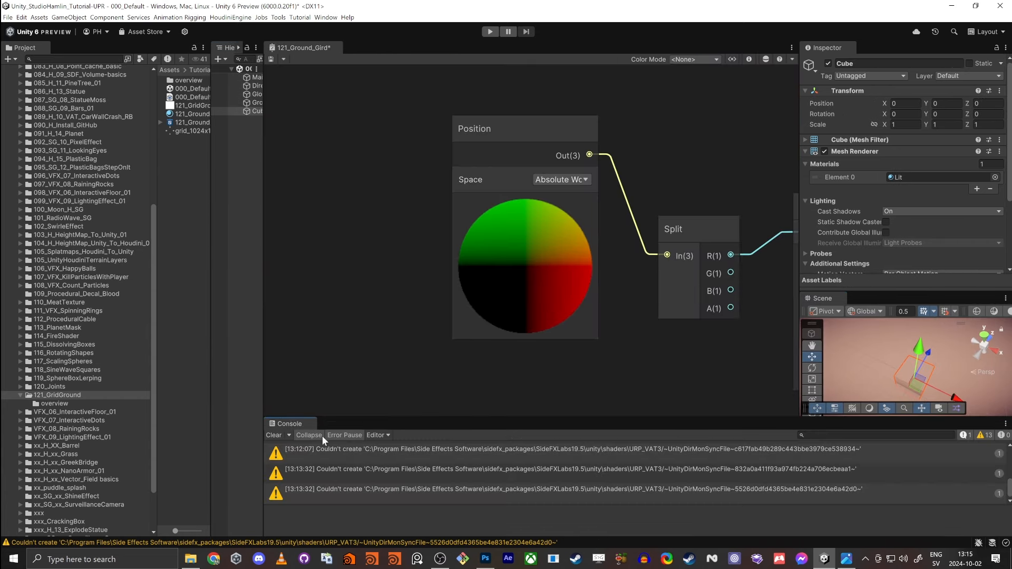
{"action": "middle_click", "coordinate": [300, 428]}
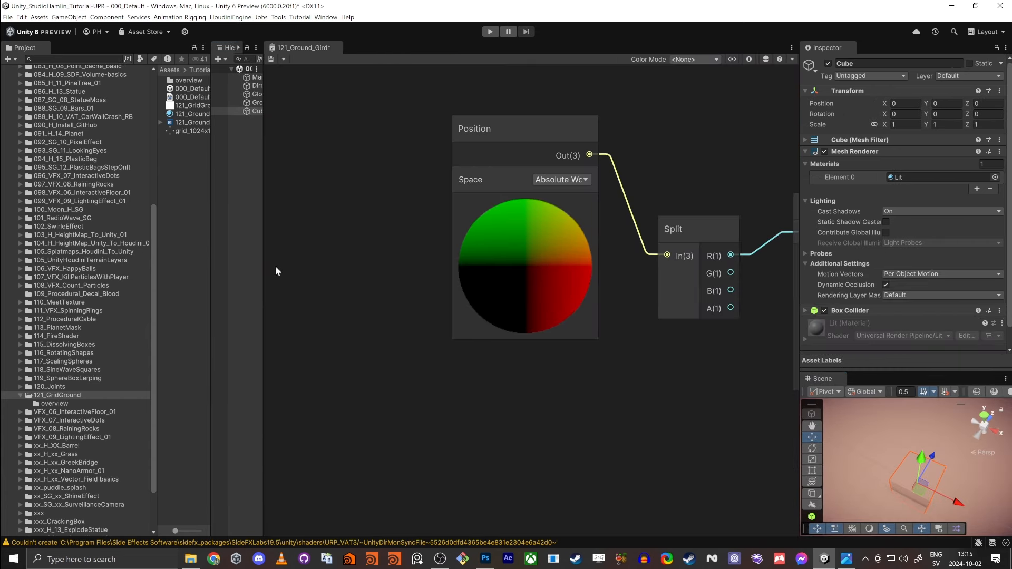
- Shrink the Project and Hierarchy panels and stack them in one narrow column, with Project below Hierarchy
{"action": "left_click_drag", "start_coordinate": [210, 207], "coordinate": [110, 210]}
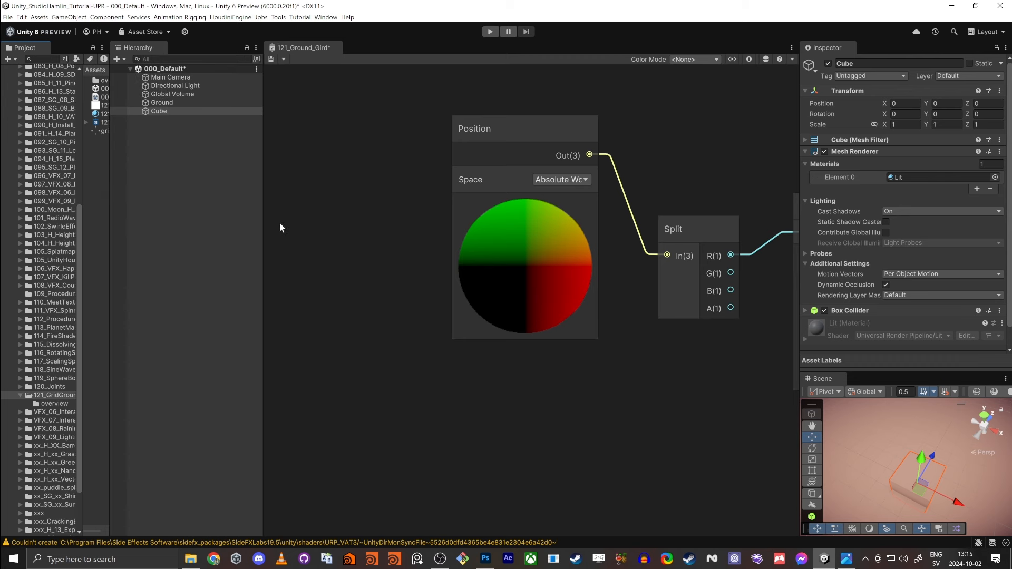
{"action": "left_click_drag", "start_coordinate": [262, 223], "coordinate": [169, 216]}
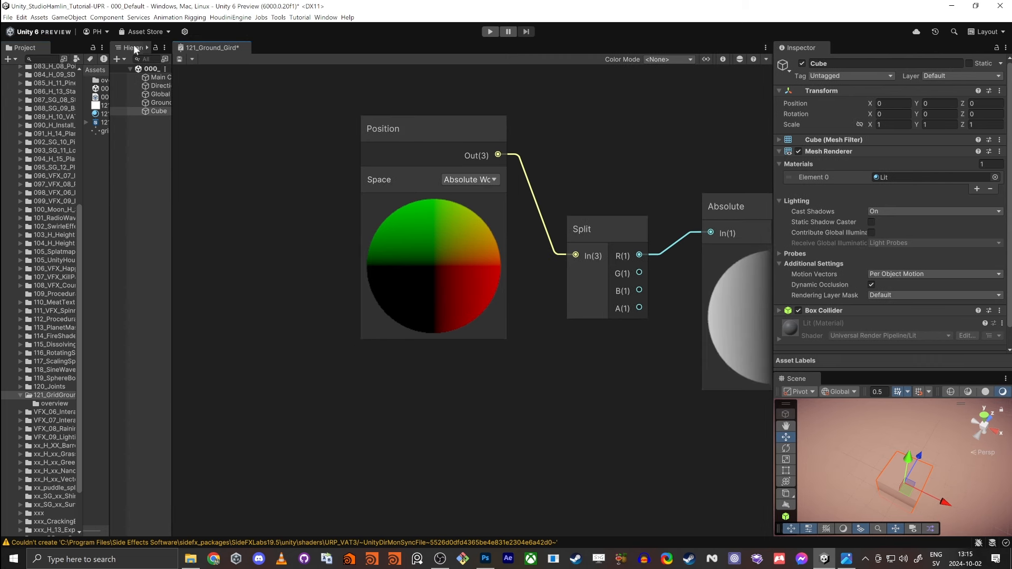
{"action": "left_click_drag", "start_coordinate": [134, 44], "coordinate": [20, 48]}
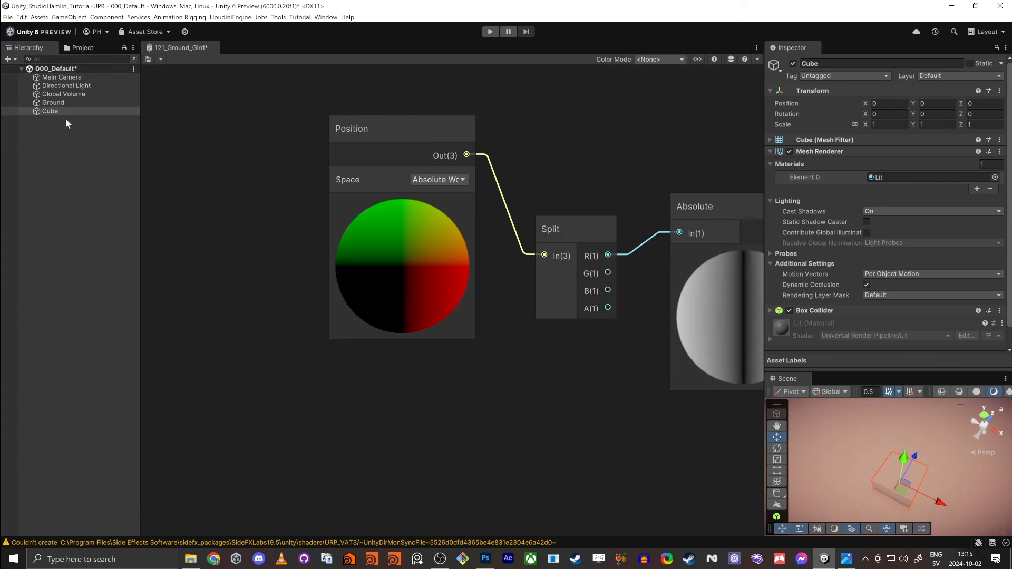
{"action": "left_click_drag", "start_coordinate": [82, 50], "coordinate": [80, 422]}
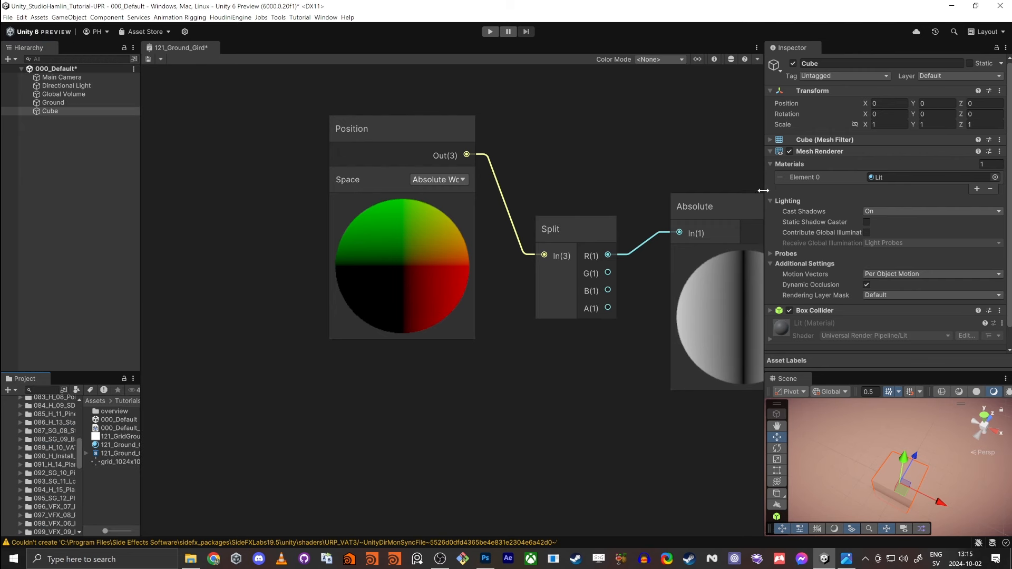
- Narrow the Inspector column in favour of the shader graph and enlarge the Scene view beneath the Inspector
{"action": "left_click_drag", "start_coordinate": [764, 184], "coordinate": [809, 184]}
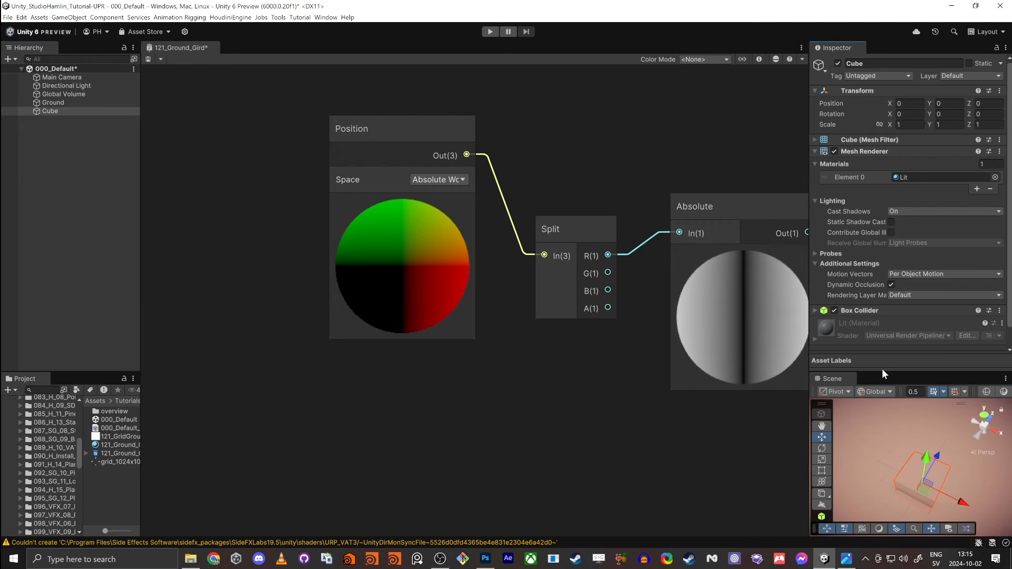
{"action": "left_click_drag", "start_coordinate": [879, 372], "coordinate": [879, 221]}
{"action": "scroll", "coordinate": [482, 426], "scroll_direction": "down", "scroll_amount": 5}
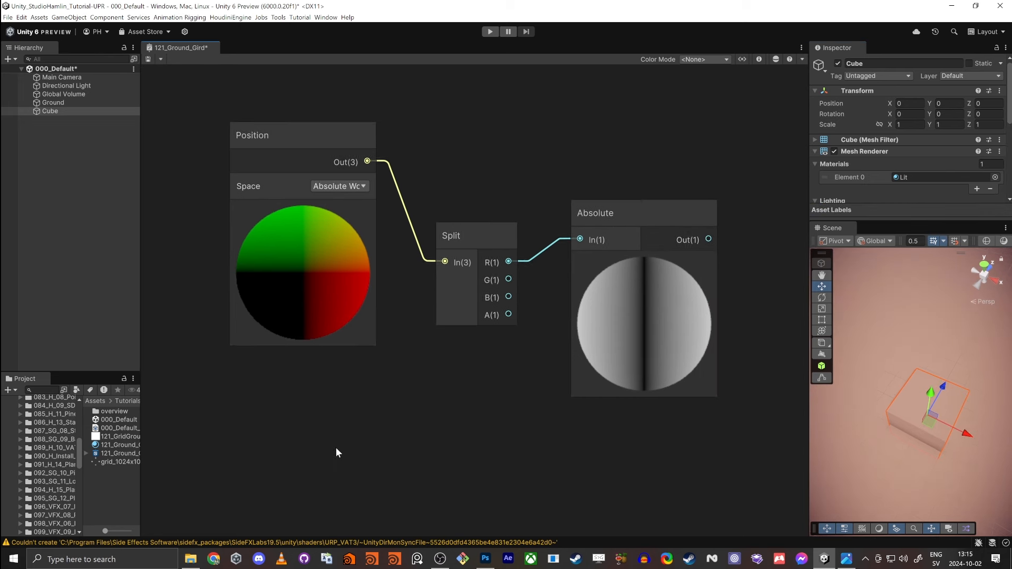
- Connect the Absolute output to the Fragment's Base Color and move the Position, Split and Absolute nodes closer to the Fragment block
{"action": "scroll", "coordinate": [567, 352], "scroll_direction": "up", "scroll_amount": 3}
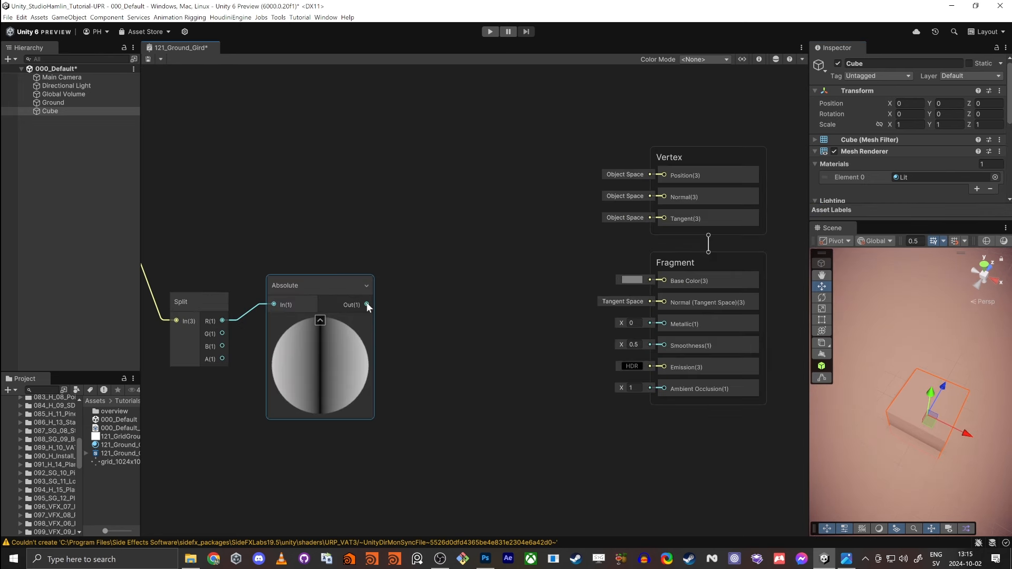
{"action": "left_click_drag", "start_coordinate": [368, 305], "coordinate": [662, 280]}
{"action": "scroll", "coordinate": [380, 217], "scroll_direction": "down", "scroll_amount": 3}
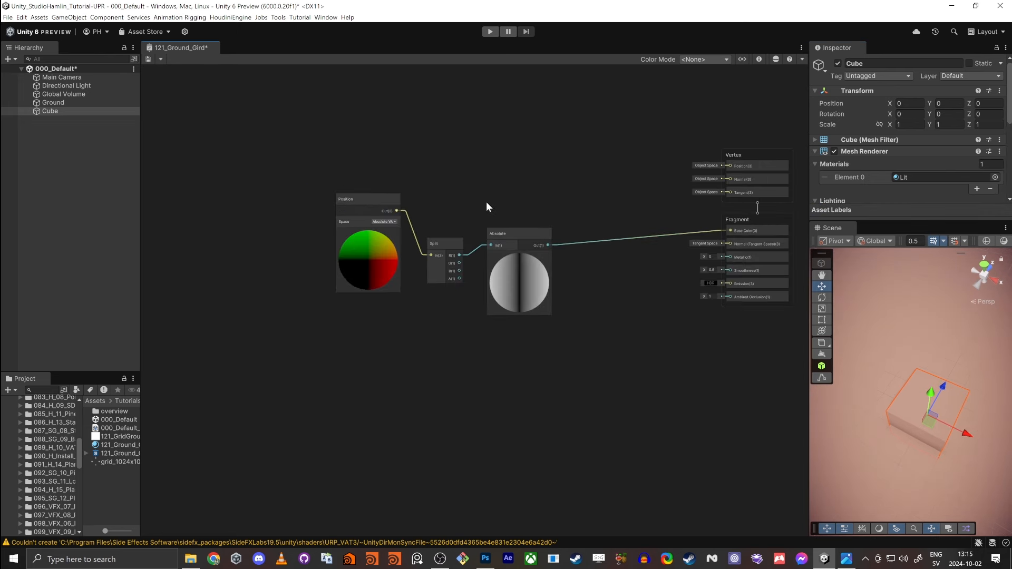
{"action": "left_click_drag", "start_coordinate": [332, 129], "coordinate": [515, 317]}
{"action": "left_click_drag", "start_coordinate": [521, 237], "coordinate": [619, 214]}
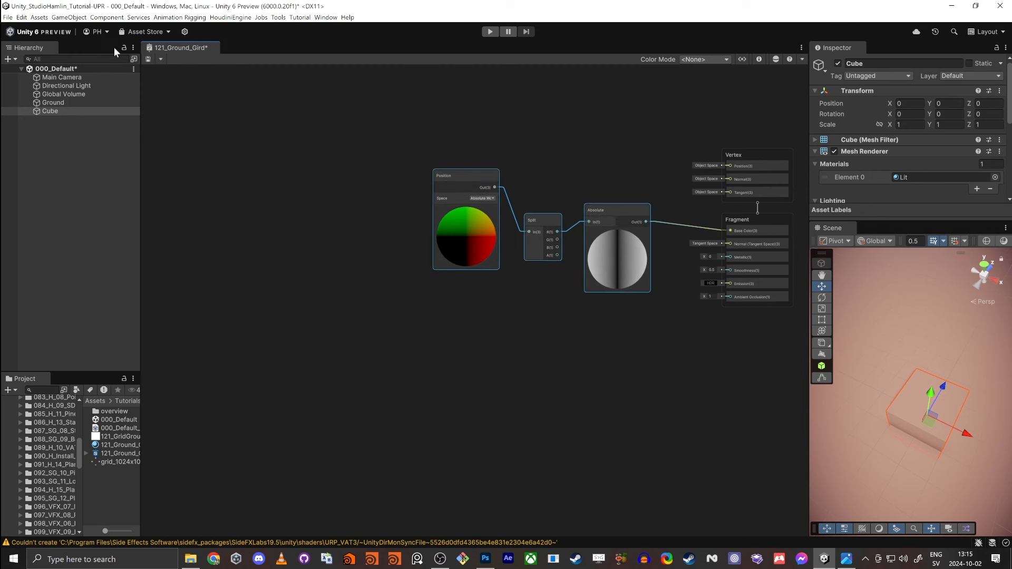
- Save the shader graph and inspect the ground around the cube in the Scene view
{"action": "left_click", "coordinate": [149, 60]}
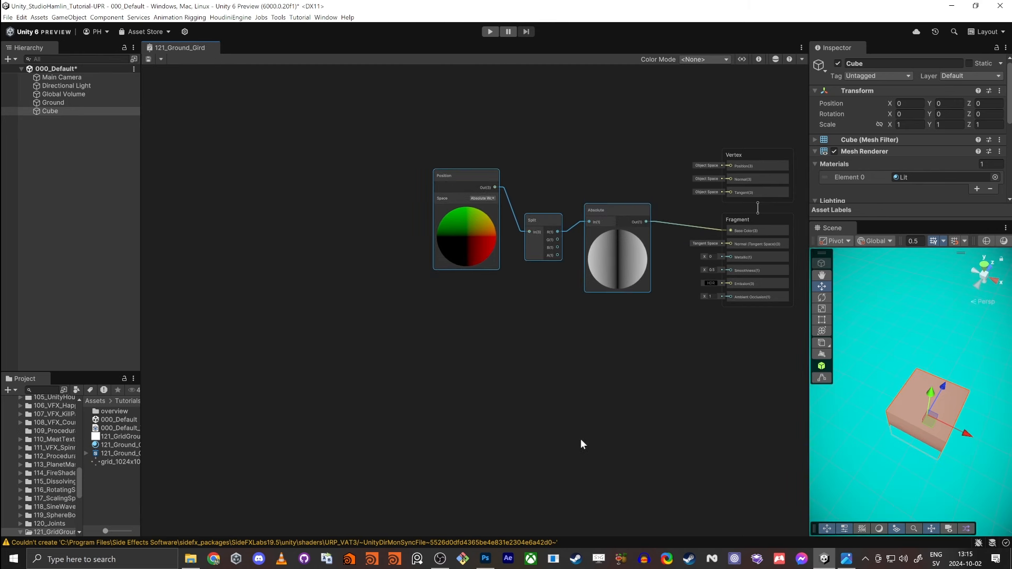
{"action": "left_click_drag", "start_coordinate": [863, 429], "coordinate": [940, 404], "text": "alt"}
{"action": "scroll", "coordinate": [941, 404], "scroll_direction": "down", "scroll_amount": 5}
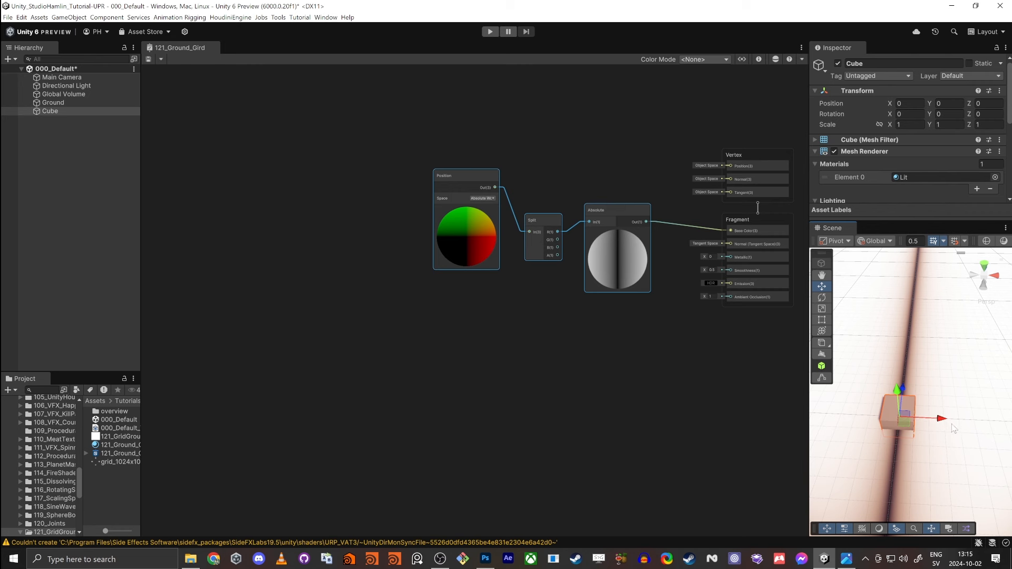
{"action": "scroll", "coordinate": [905, 430], "scroll_direction": "up", "scroll_amount": 8}
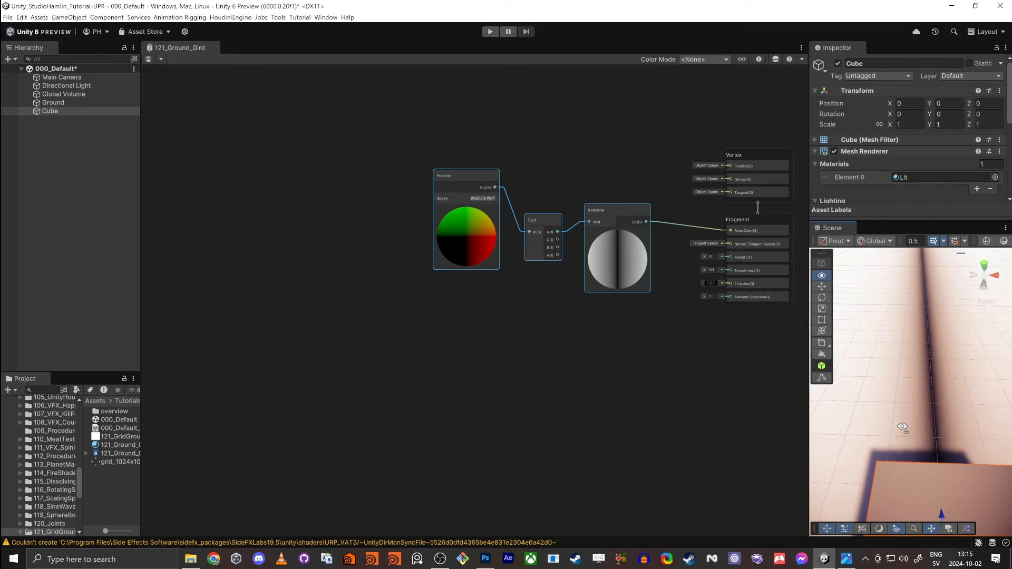
{"action": "left_click_drag", "start_coordinate": [904, 427], "coordinate": [911, 392], "text": "alt"}
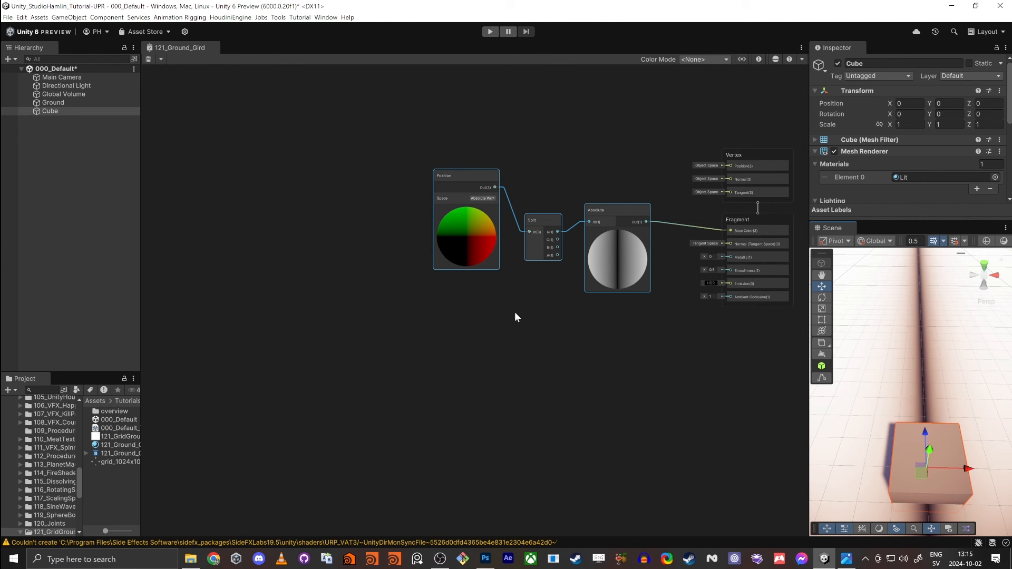
- Move the Position, Split and Absolute nodes together away from the Fragment block to make room for more nodes
{"action": "left_click_drag", "start_coordinate": [294, 151], "coordinate": [653, 285]}
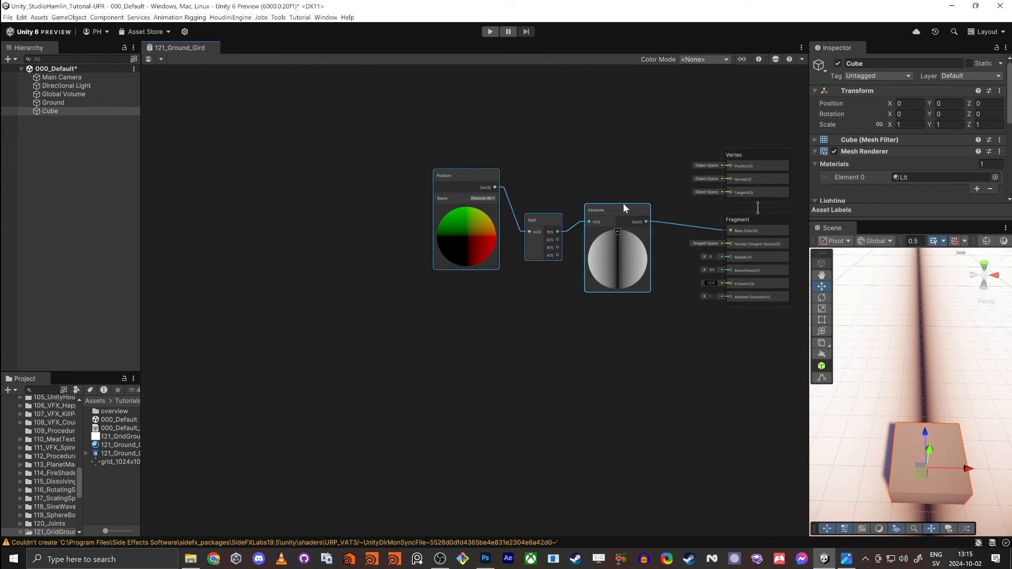
{"action": "left_click_drag", "start_coordinate": [618, 204], "coordinate": [424, 217]}
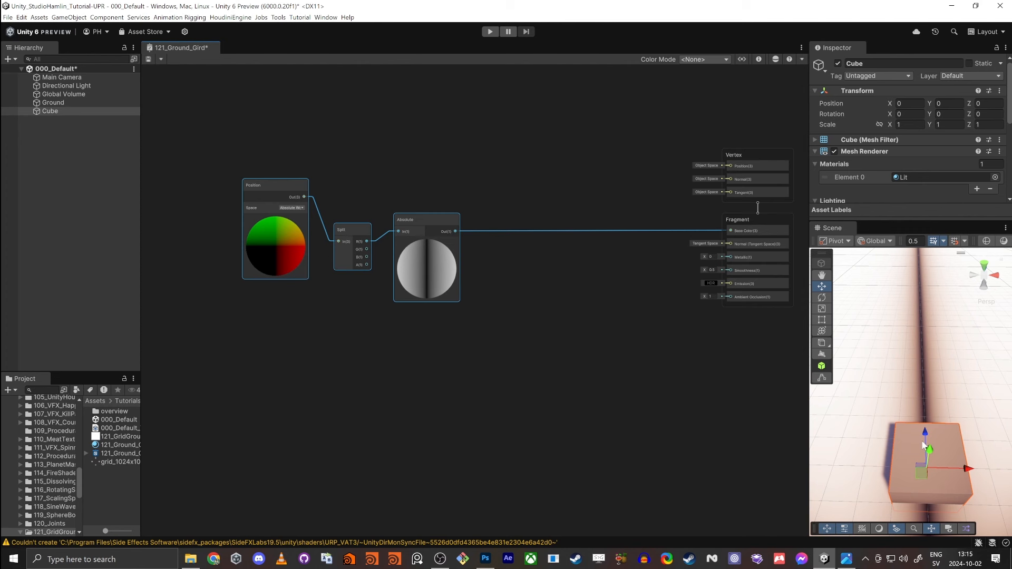
{"action": "left_click", "coordinate": [485, 283]}
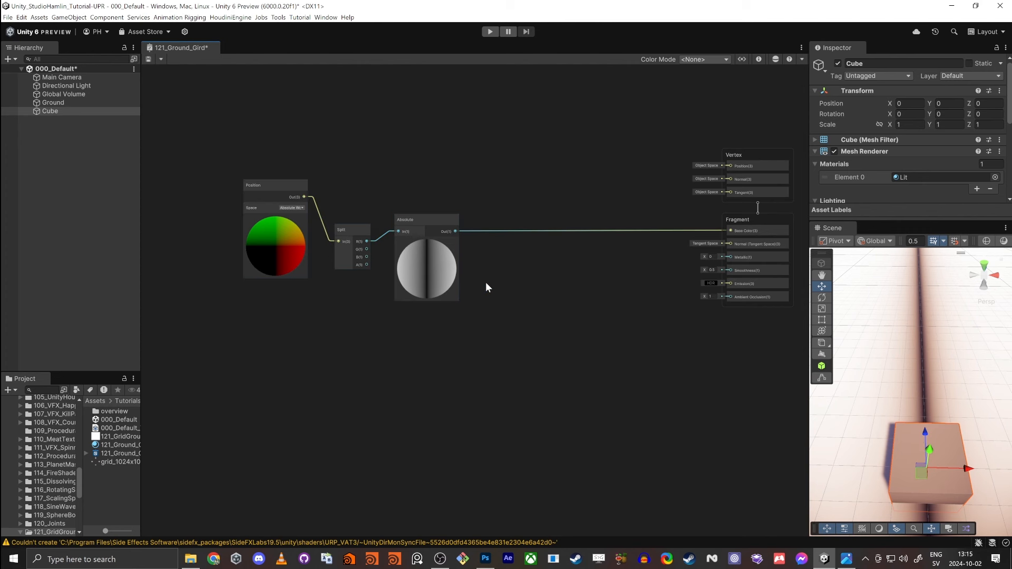
- Insert a One Minus node between the Absolute output and the Fragment's Base Color, and save the shader graph
{"action": "key", "text": "space"}
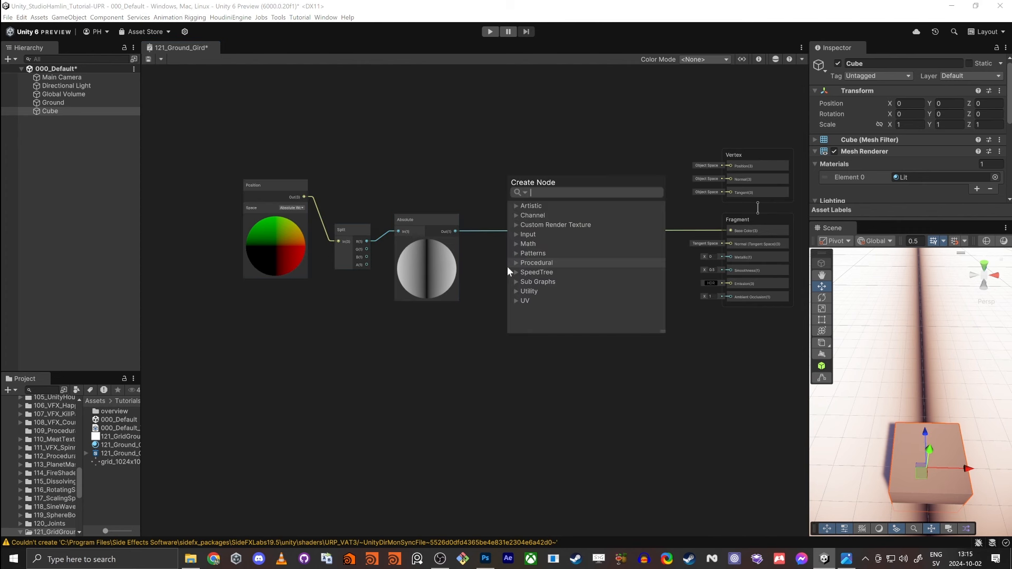
{"action": "type", "text": "onemi"}
{"action": "key", "text": "Return"}
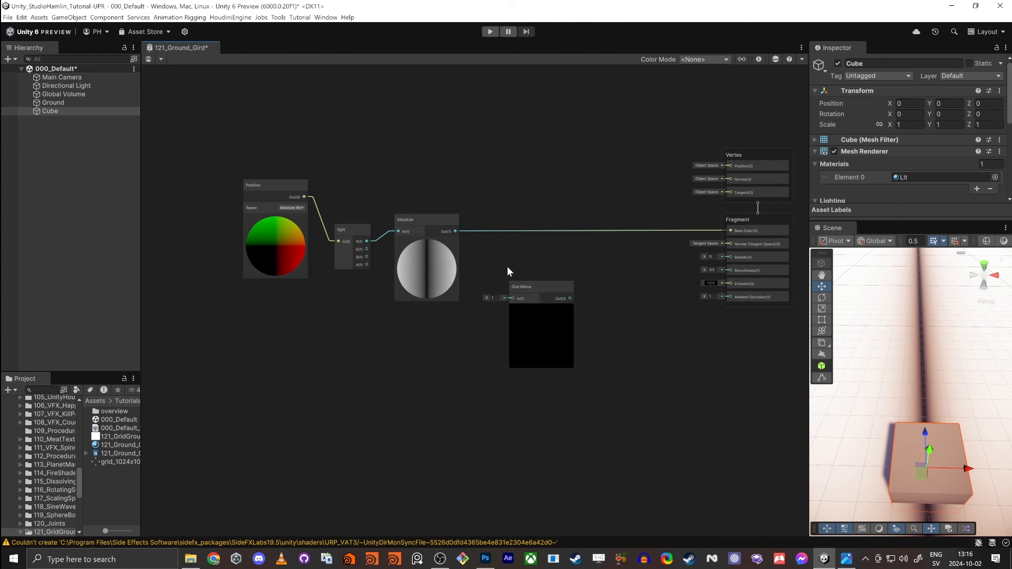
{"action": "left_click_drag", "start_coordinate": [535, 318], "coordinate": [536, 294]}
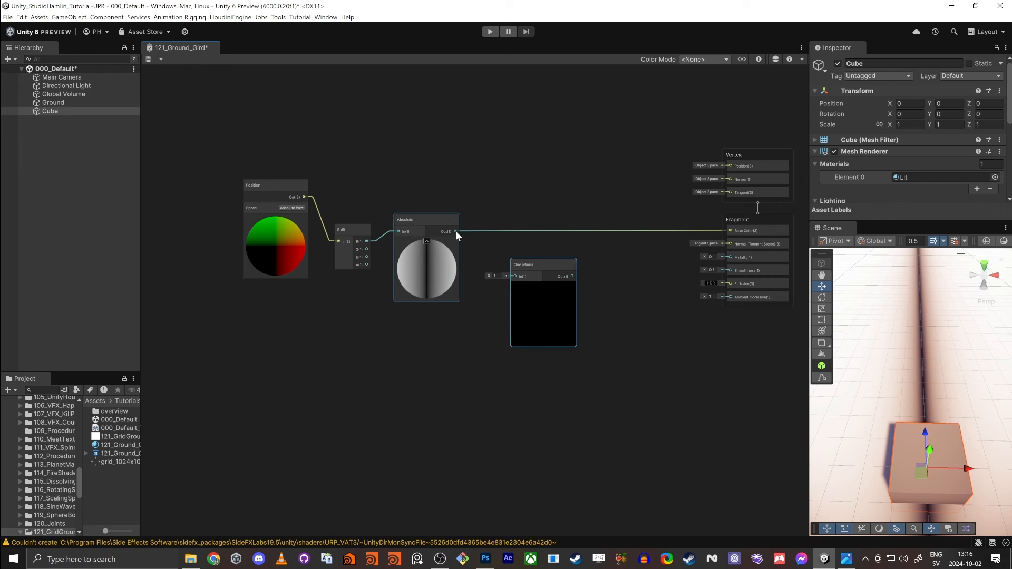
{"action": "left_click_drag", "start_coordinate": [454, 231], "coordinate": [729, 230]}
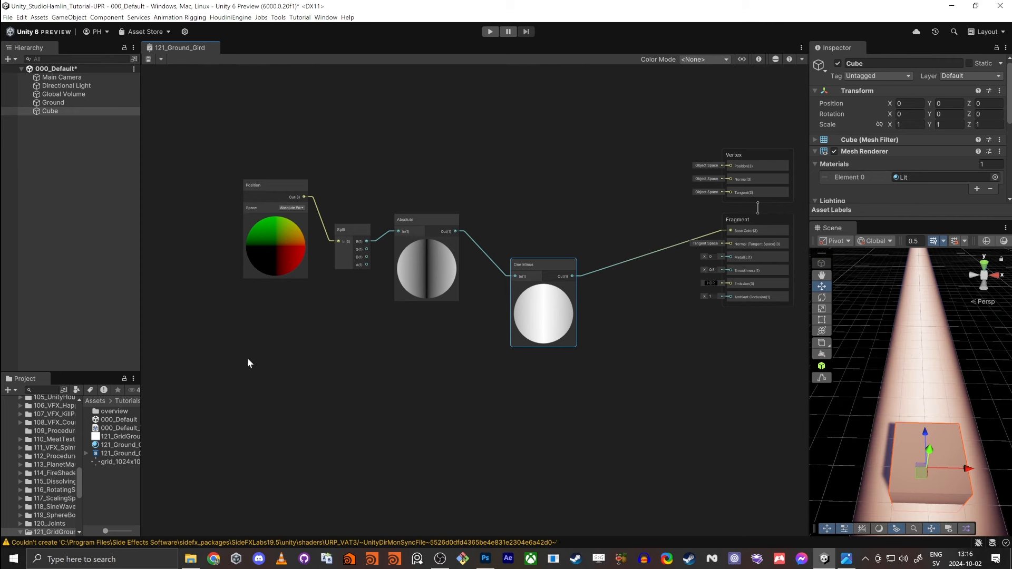
- Align the One Minus and Position nodes with the rest of the chain and shift all nodes farther from the Fragment block
{"action": "left_click_drag", "start_coordinate": [574, 265], "coordinate": [538, 216]}
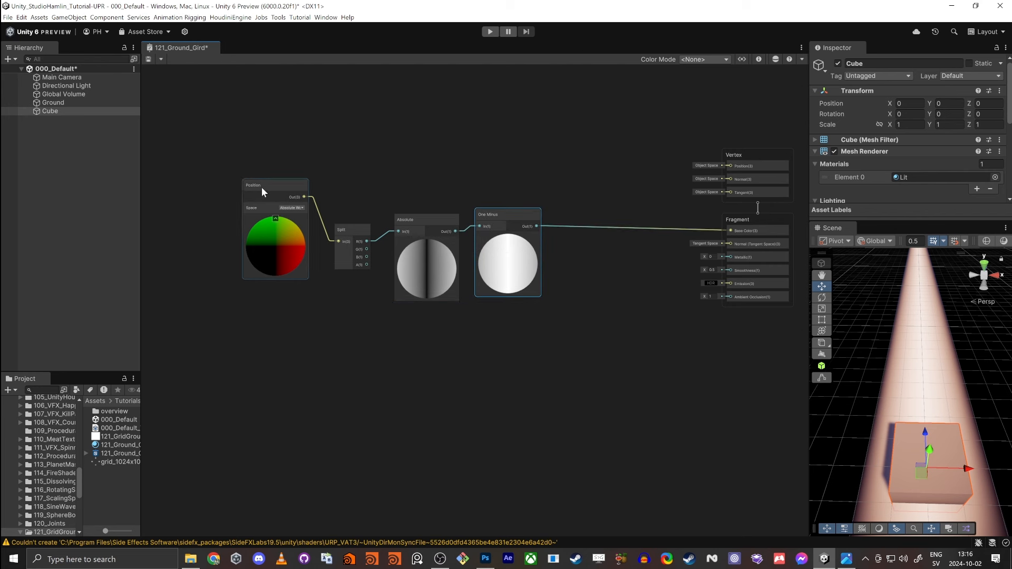
{"action": "left_click_drag", "start_coordinate": [268, 192], "coordinate": [277, 237]}
{"action": "left_click_drag", "start_coordinate": [247, 172], "coordinate": [384, 220]}
{"action": "left_click", "coordinate": [454, 253]}
- Insert a Floor node between One Minus and the Fragment's Base Color, and save the graph to check the ground in the Scene view
{"action": "key", "text": "space"}
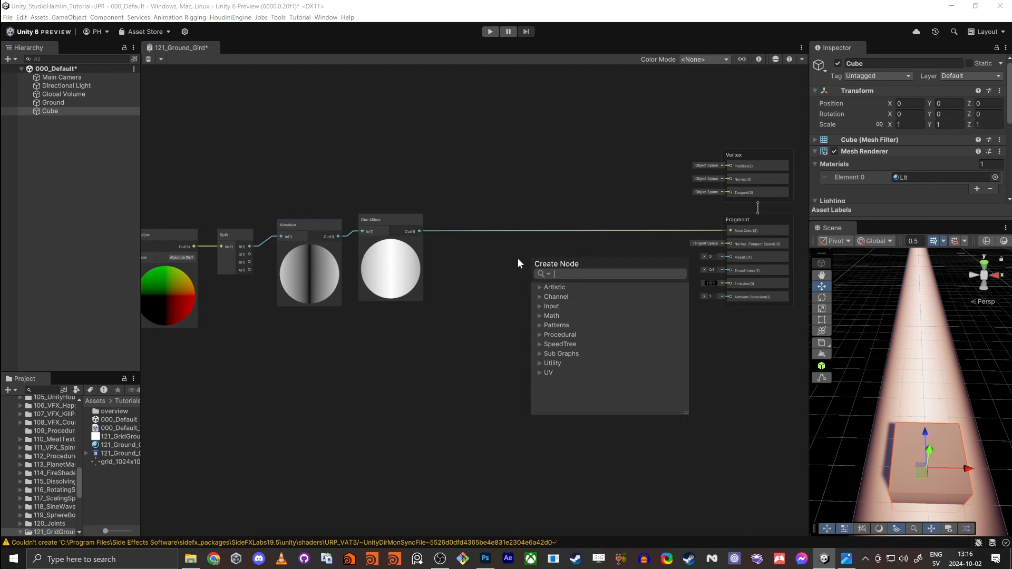
{"action": "type", "text": "floor"}
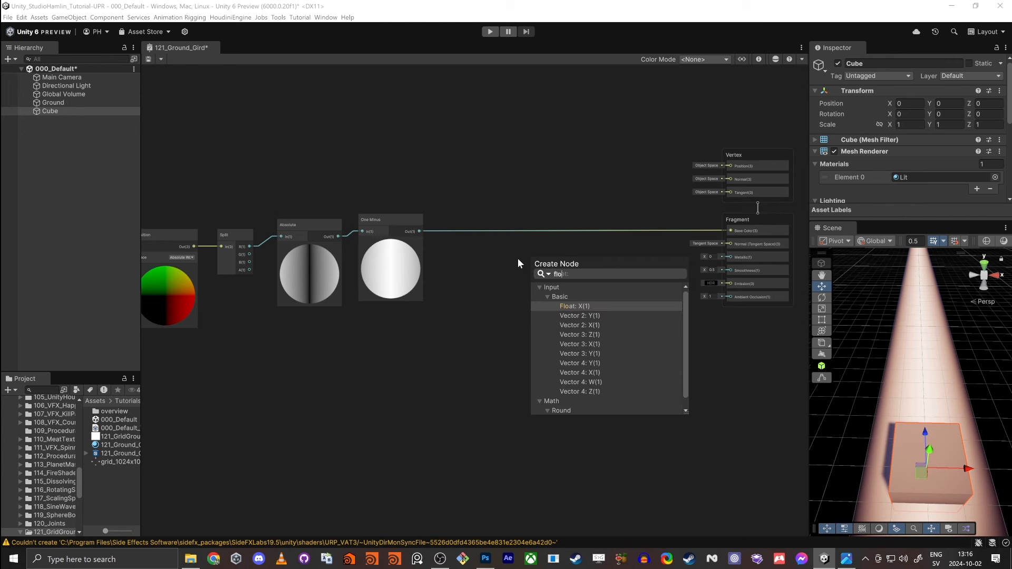
{"action": "key", "text": "Return"}
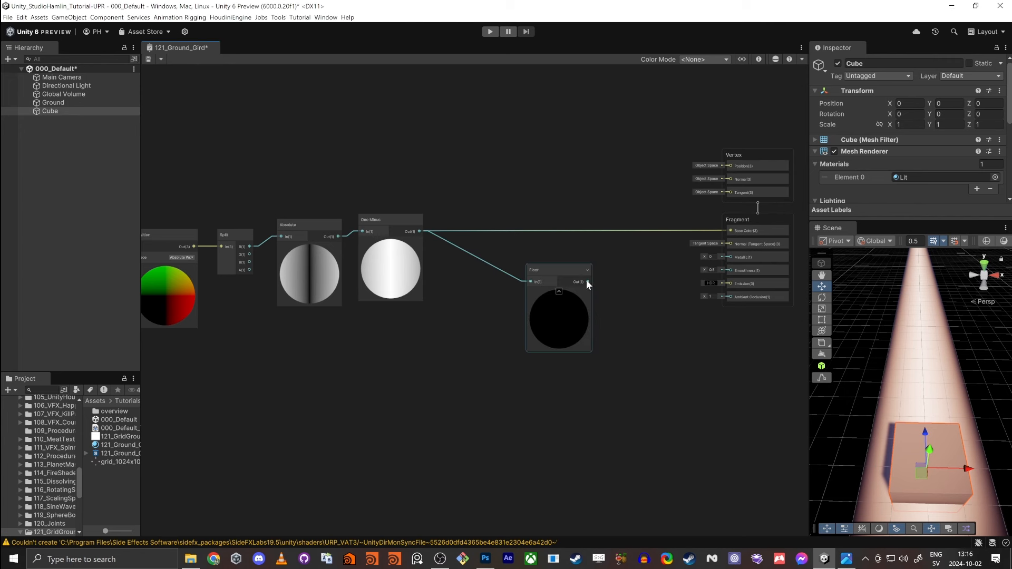
{"action": "left_click_drag", "start_coordinate": [587, 281], "coordinate": [732, 230]}
{"action": "left_click_drag", "start_coordinate": [552, 284], "coordinate": [574, 225]}
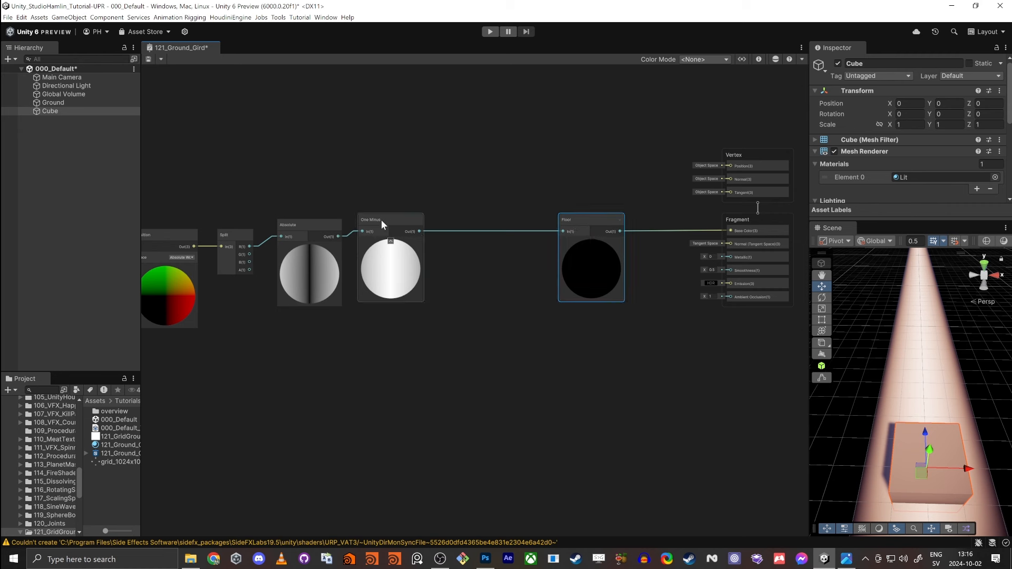
{"action": "left_click", "coordinate": [482, 214]}
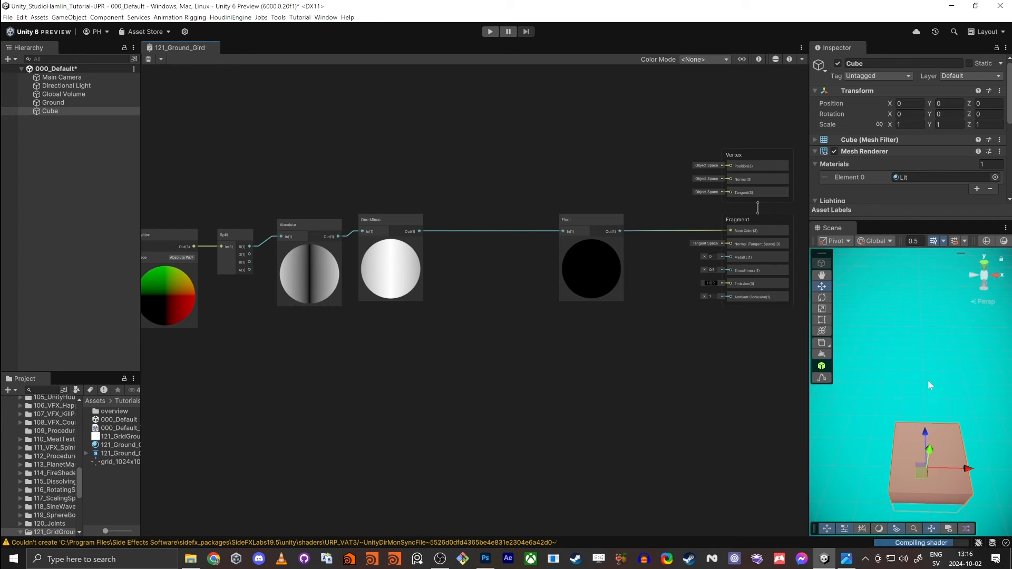
{"action": "right_click_drag", "start_coordinate": [907, 389], "coordinate": [907, 364]}
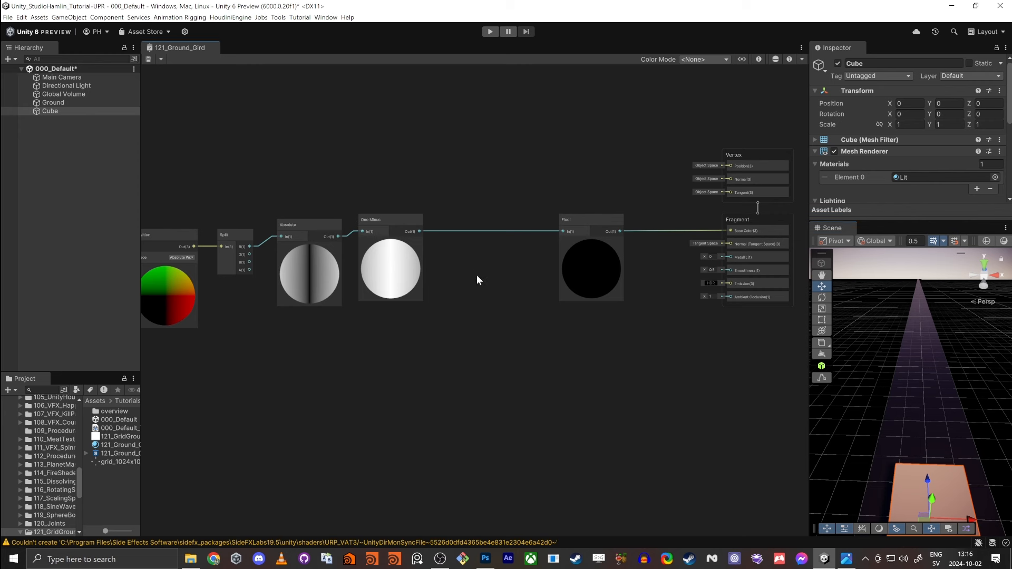
- Insert an Add node between One Minus and Floor, feeding the One Minus output into its B input
{"action": "key", "text": "space"}
{"action": "type", "text": "add"}
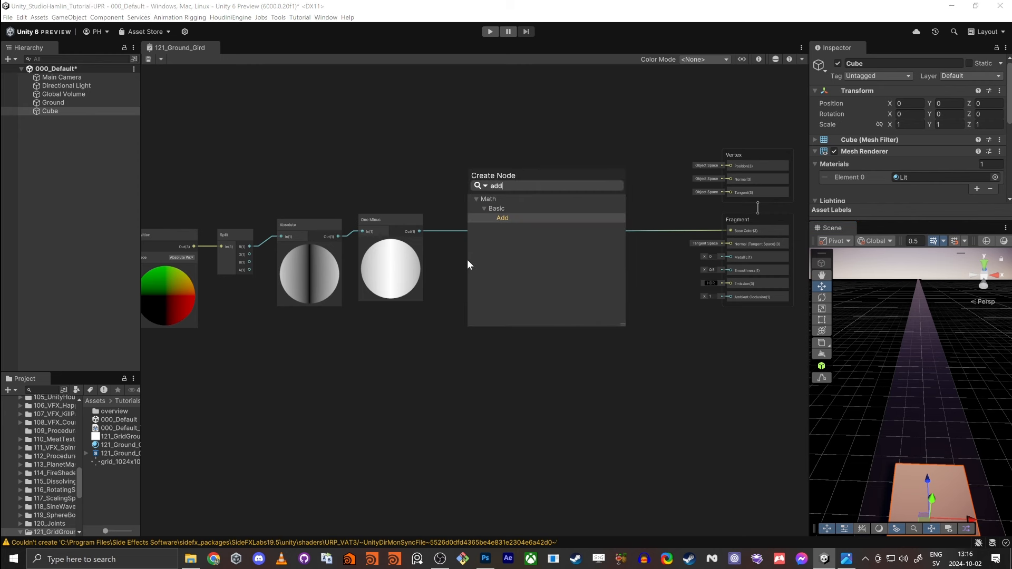
{"action": "key", "text": "Return"}
{"action": "left_click_drag", "start_coordinate": [419, 231], "coordinate": [472, 291]}
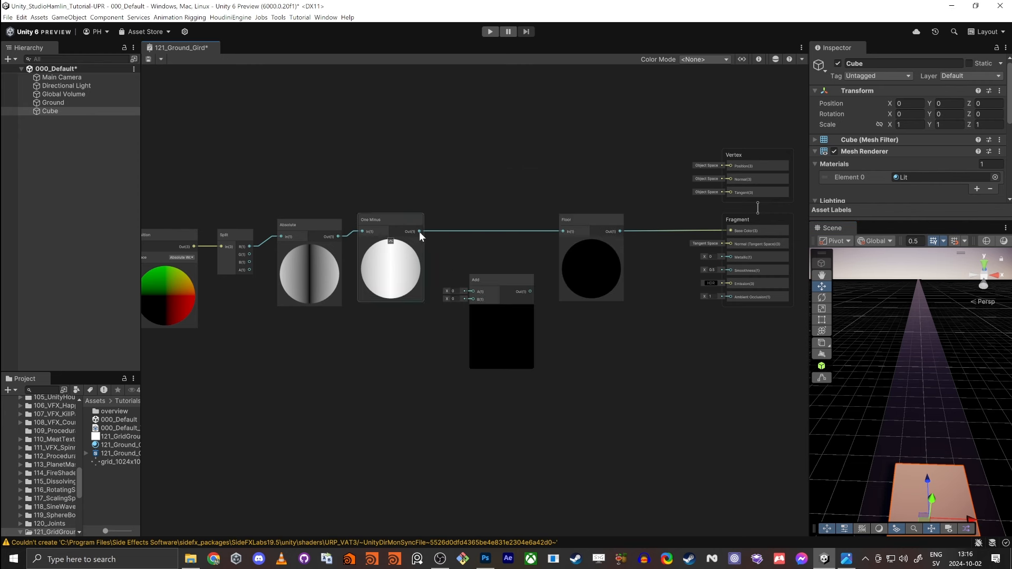
{"action": "mouse_move", "coordinate": [419, 232]}
{"action": "left_mouse_down"}
{"action": "mouse_move", "coordinate": [479, 300]}
{"action": "mouse_move", "coordinate": [421, 230]}
{"action": "left_mouse_up"}
{"action": "left_click", "coordinate": [454, 298]}
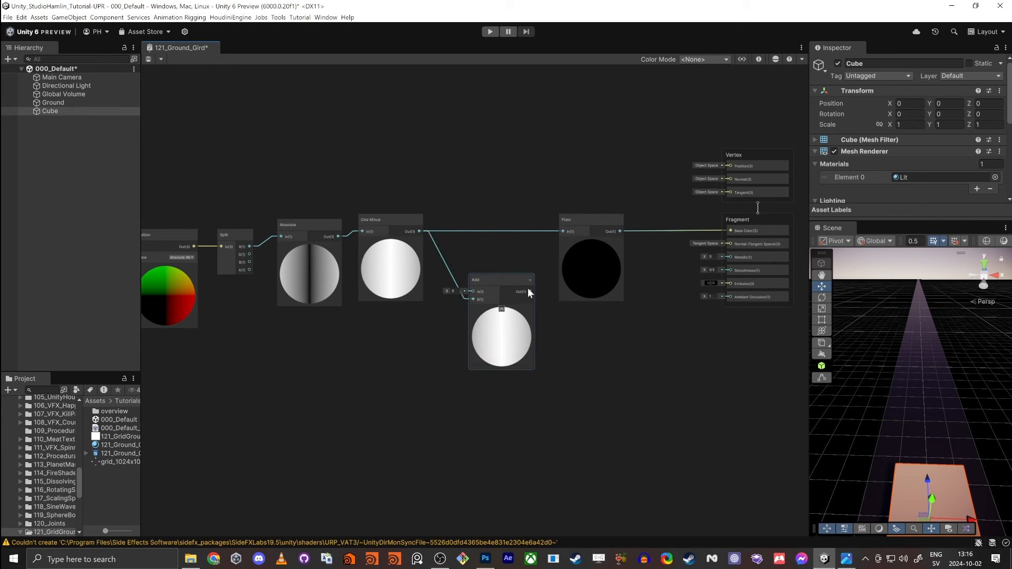
{"action": "left_click_drag", "start_coordinate": [530, 290], "coordinate": [561, 232]}
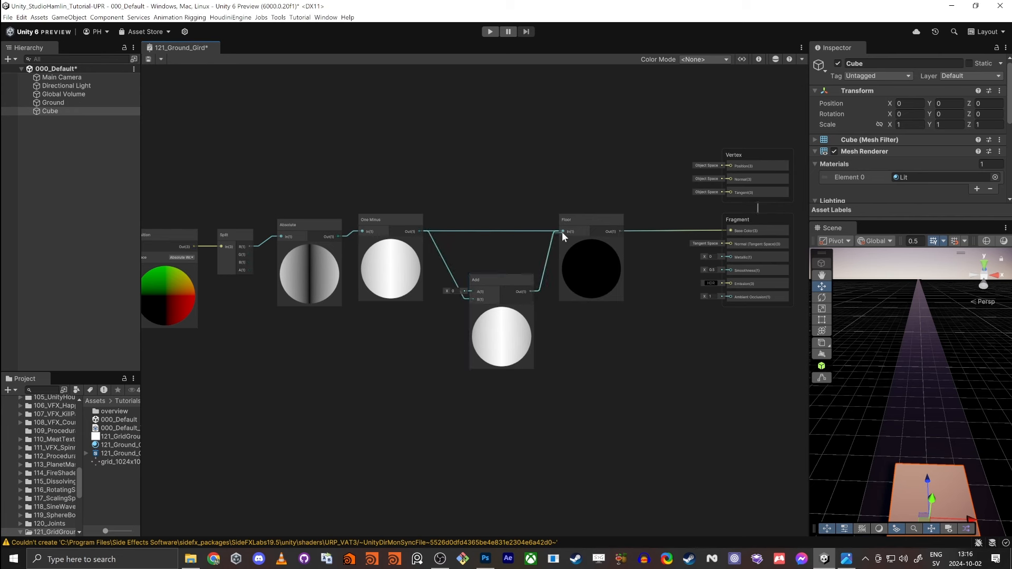
- Show the Blackboard and create a Float property named Line_Width
{"action": "left_click", "coordinate": [741, 59]}
{"action": "left_click", "coordinate": [266, 89]}
{"action": "left_click", "coordinate": [296, 111]}
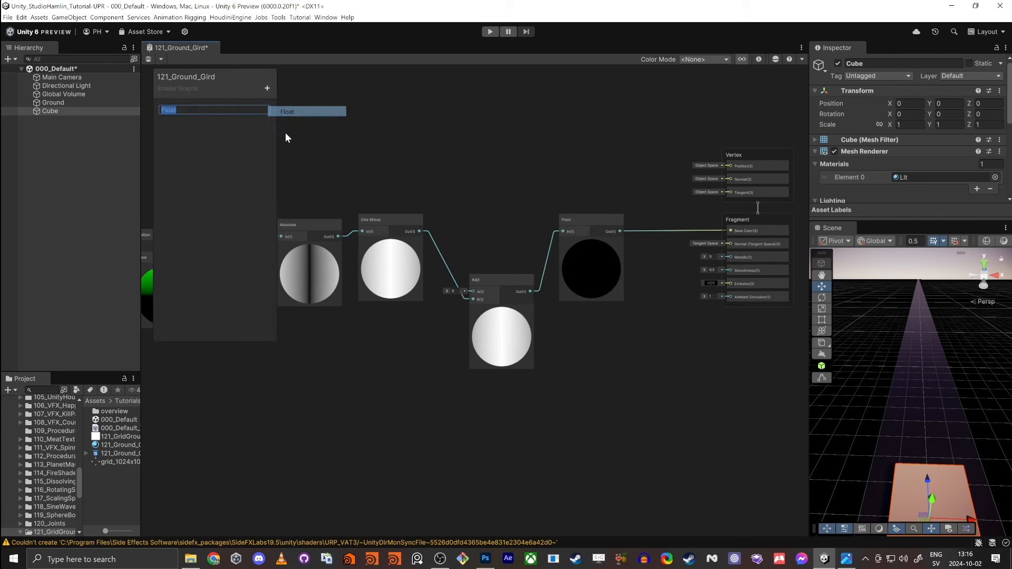
{"action": "type", "text": "Line_"}
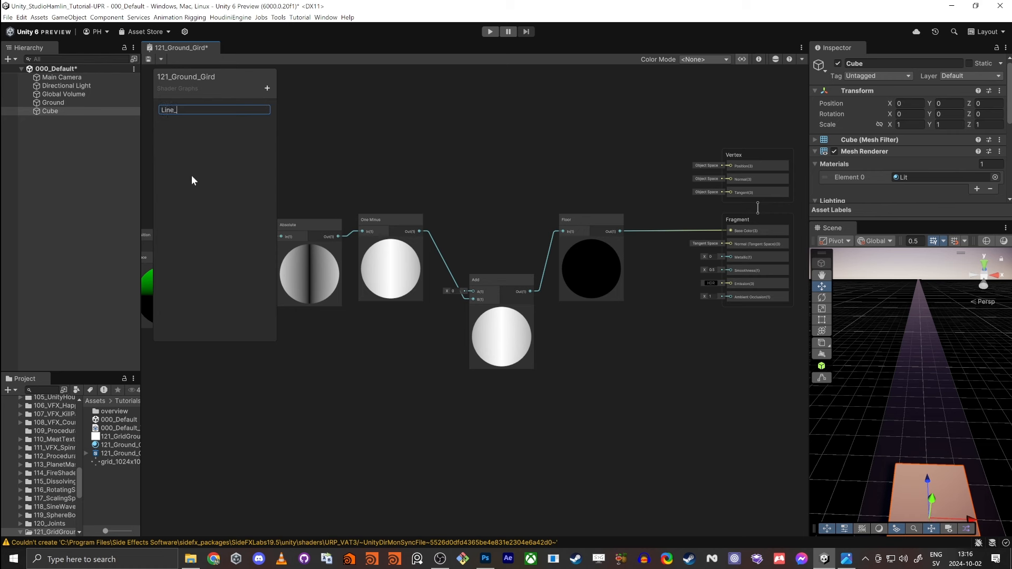
{"action": "type", "text": "Witdh"}
{"action": "key", "text": "BackSpace"}
{"action": "key", "text": "BackSpace"}
{"action": "key", "text": "BackSpace"}
{"action": "type", "text": "dth"}
{"action": "key", "text": "Return"}
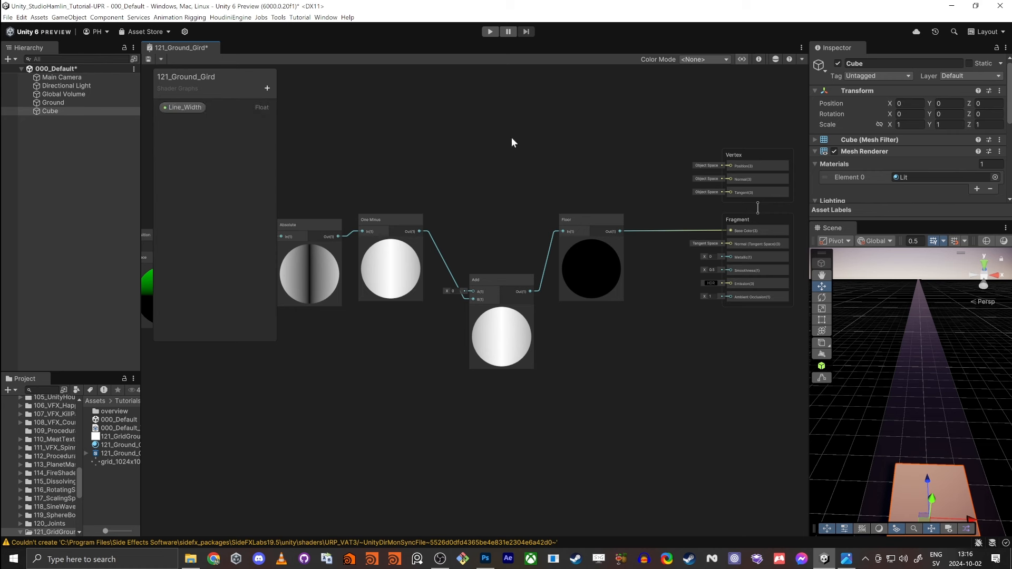
{"action": "left_click", "coordinate": [789, 58]}
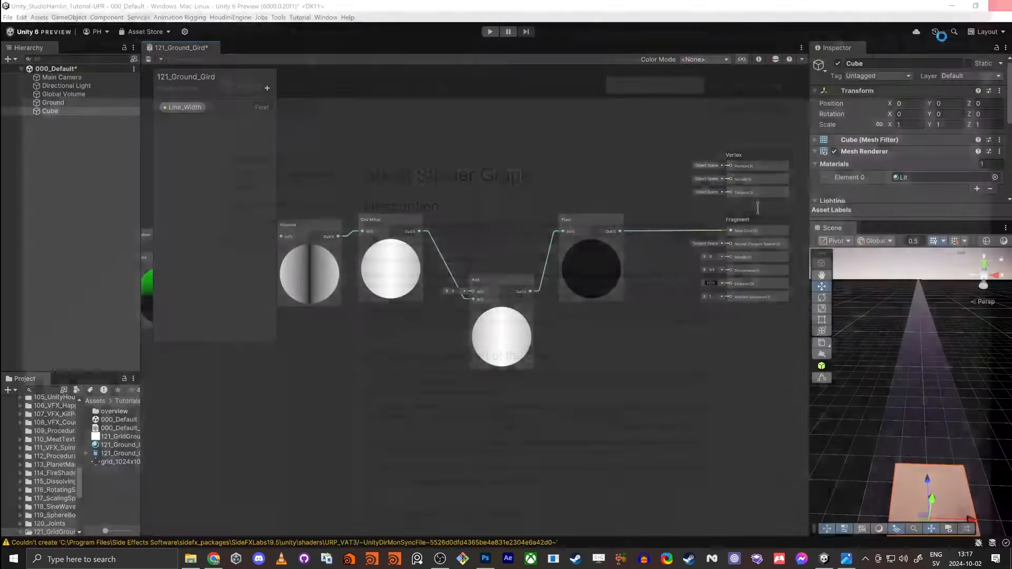
{"action": "left_click", "coordinate": [759, 59]}
{"action": "left_click", "coordinate": [759, 59]}
{"action": "left_click", "coordinate": [775, 59]}
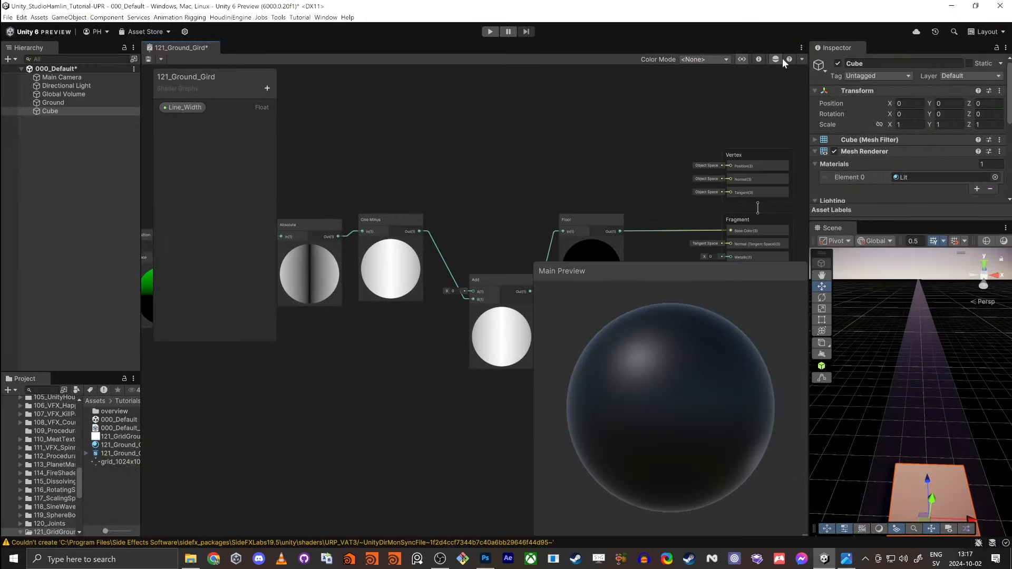
{"action": "left_click", "coordinate": [778, 58]}
- Show the Graph Inspector, set the Line_Width property's mode to Slider, and hide the inspector again
{"action": "left_click", "coordinate": [759, 59]}
{"action": "left_click", "coordinate": [191, 104]}
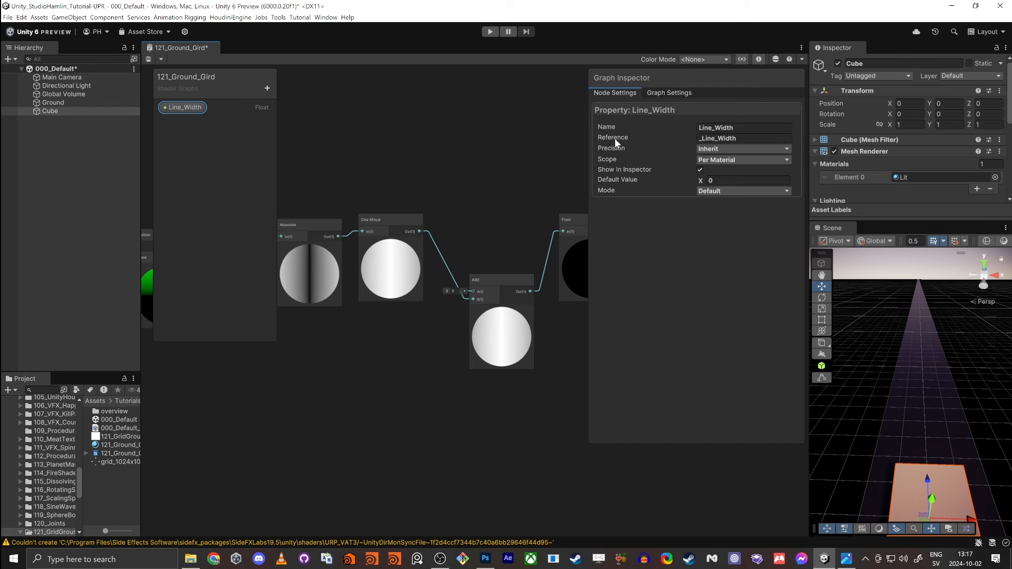
{"action": "left_click", "coordinate": [723, 191]}
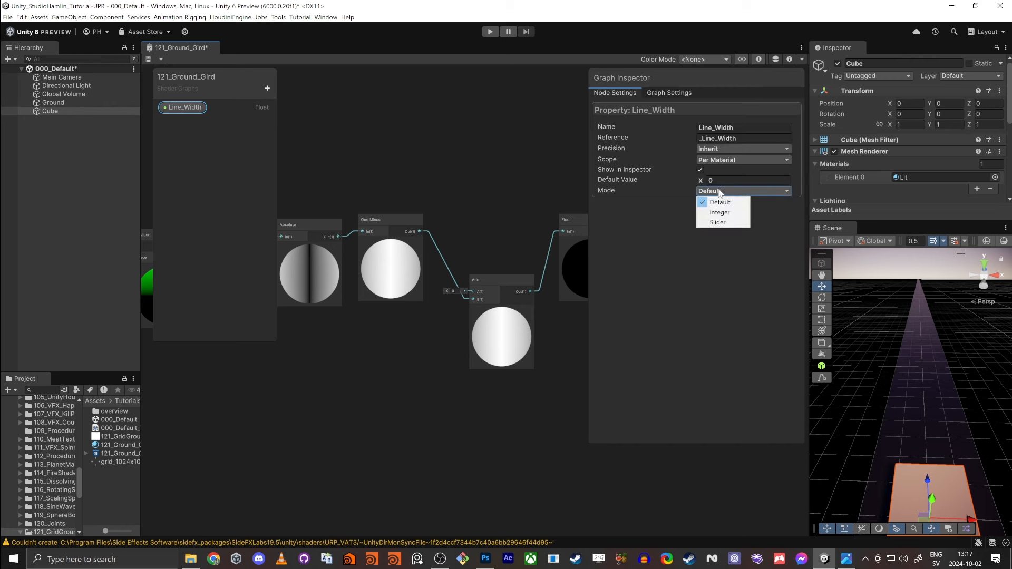
{"action": "left_click", "coordinate": [718, 221]}
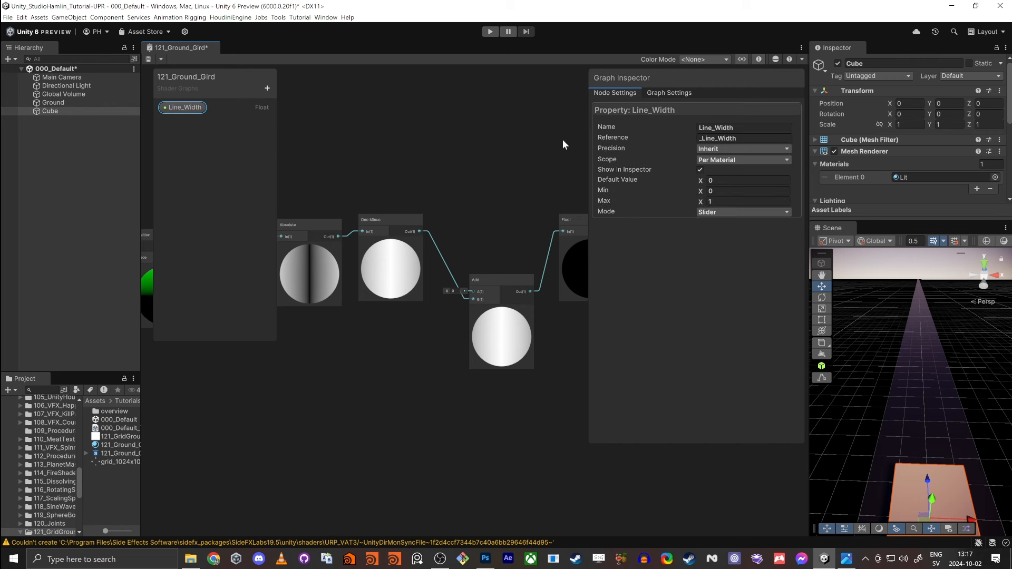
{"action": "left_click", "coordinate": [773, 60]}
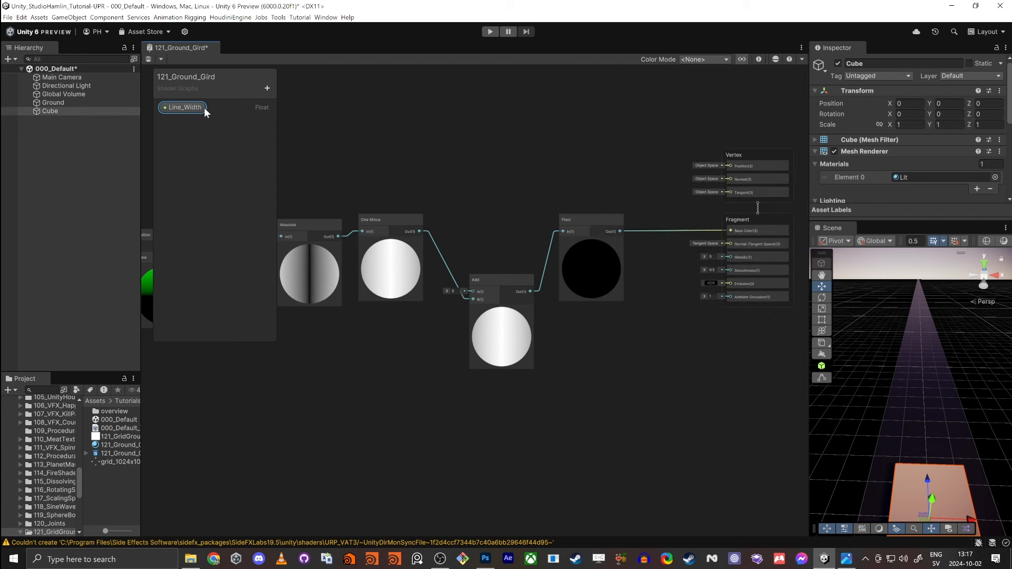
- Connect a Line_Width property node to the Add node's A input, place Add between One Minus and Floor, and save the graph
{"action": "left_click_drag", "start_coordinate": [408, 167], "coordinate": [408, 167]}
{"action": "left_click_drag", "start_coordinate": [508, 277], "coordinate": [441, 170]}
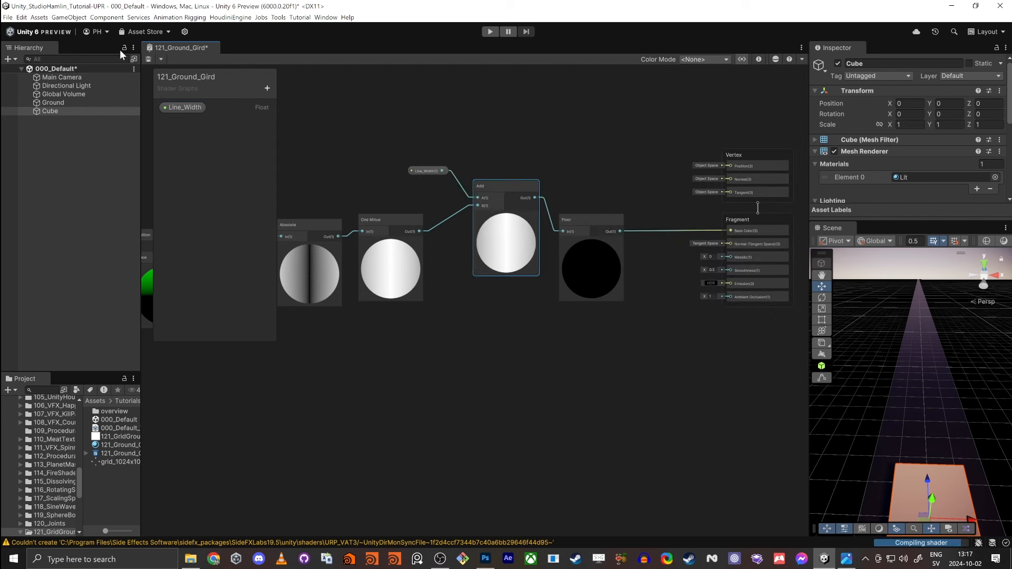
{"action": "left_click", "coordinate": [144, 58]}
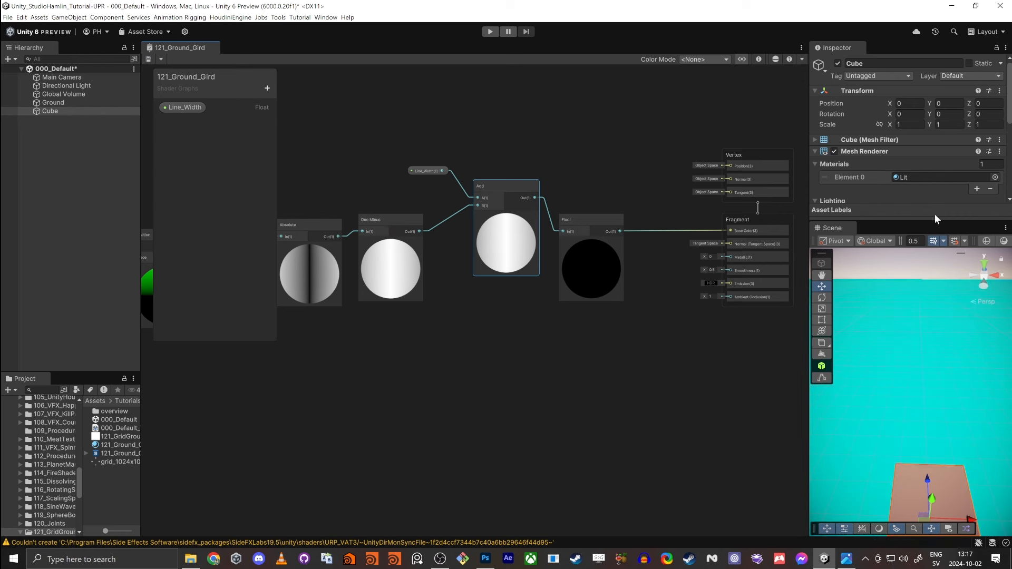
- Select the 121_Ground_Gird material in the project assets and set its Line_Width to 1
{"action": "scroll", "coordinate": [837, 183], "scroll_direction": "down", "scroll_amount": 3}
{"action": "scroll", "coordinate": [837, 182], "scroll_direction": "down", "scroll_amount": 3}
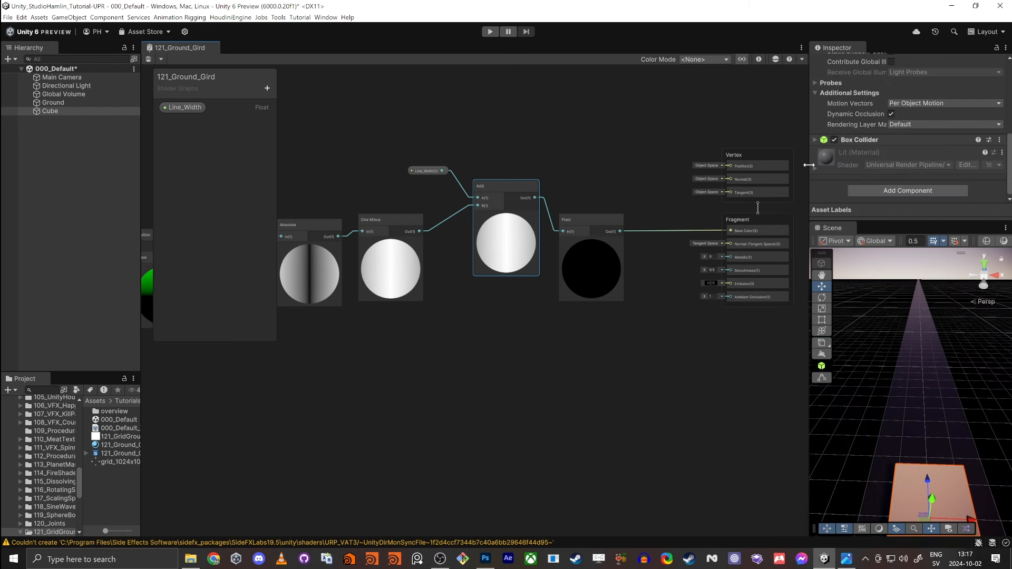
{"action": "scroll", "coordinate": [850, 154], "scroll_direction": "down", "scroll_amount": 1}
{"action": "scroll", "coordinate": [931, 155], "scroll_direction": "up", "scroll_amount": 4}
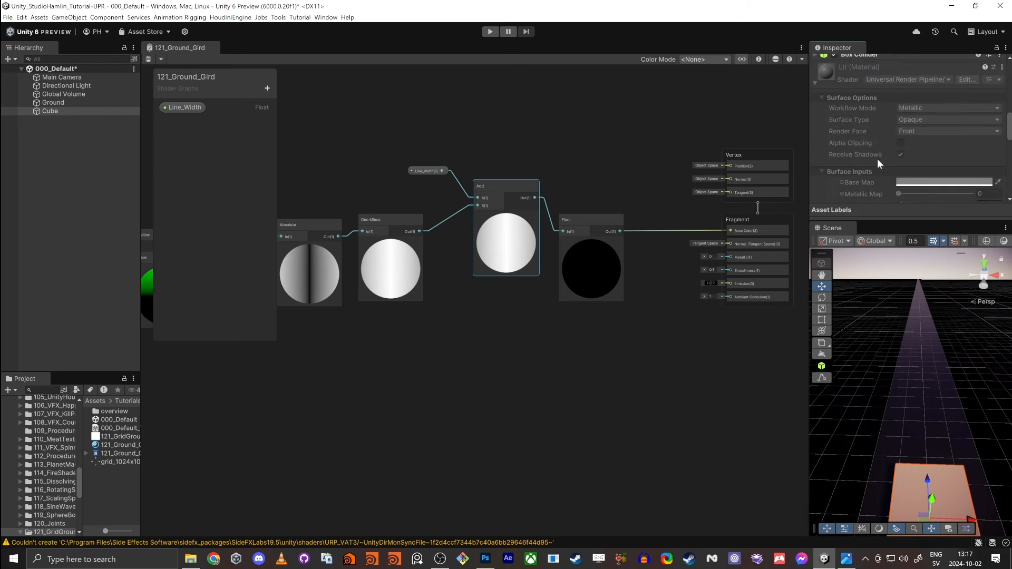
{"action": "left_click", "coordinate": [113, 446]}
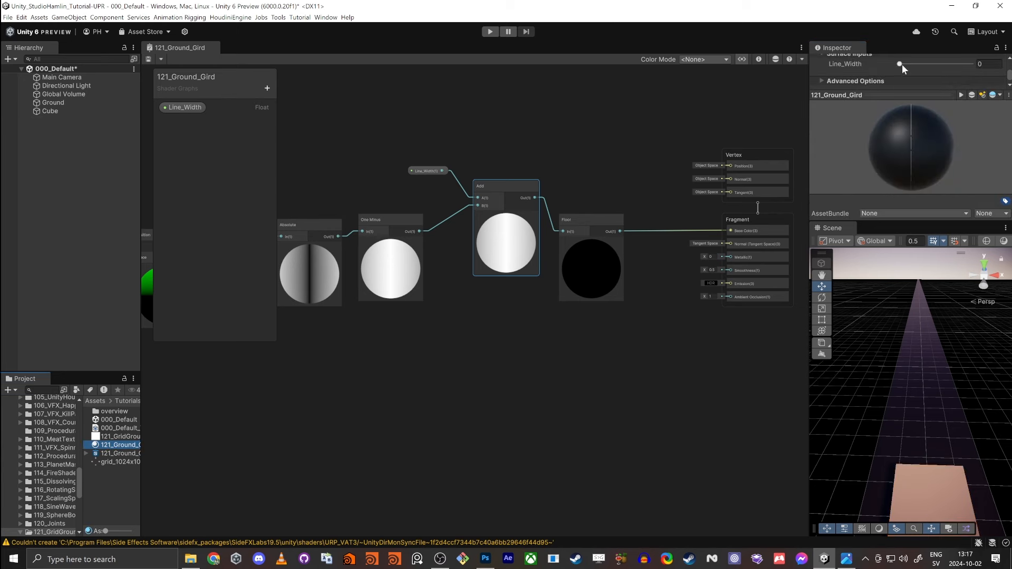
{"action": "left_click_drag", "start_coordinate": [902, 65], "coordinate": [999, 73]}
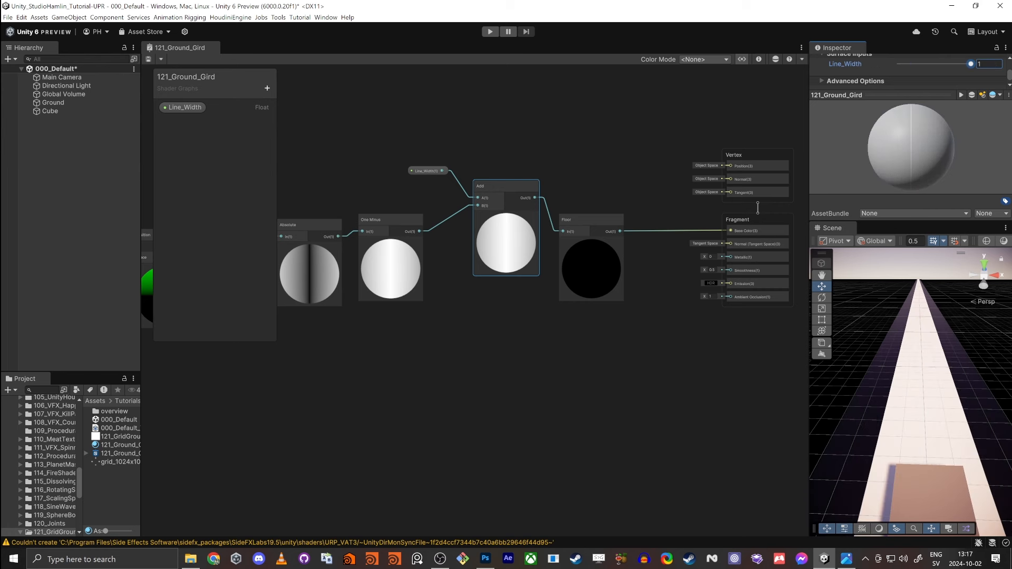
- Examine the width of the ground line relative to the cube from several angles in the Scene view
{"action": "key", "text": "s"}
{"action": "mouse_move", "coordinate": [907, 391]}
{"action": "right_mouse_down"}
{"action": "mouse_move", "coordinate": [917, 421]}
{"action": "mouse_move", "coordinate": [917, 385]}
{"action": "right_mouse_up"}
{"action": "key", "text": "w"}
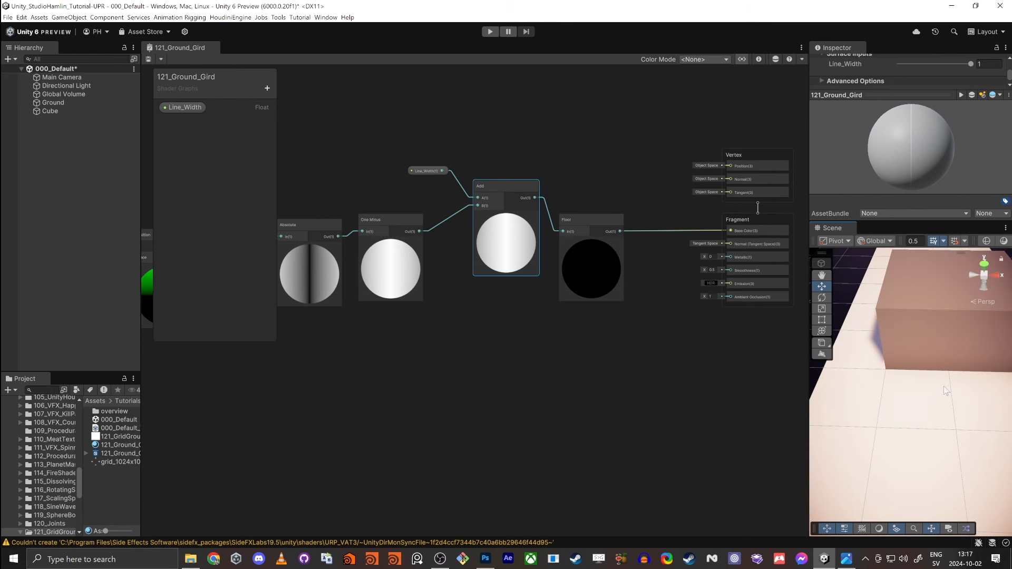
{"action": "mouse_move", "coordinate": [943, 386]}
{"action": "middle_mouse_down"}
{"action": "mouse_move", "coordinate": [873, 392]}
{"action": "mouse_move", "coordinate": [910, 384]}
{"action": "mouse_move", "coordinate": [953, 393]}
{"action": "middle_mouse_up"}
{"action": "scroll", "coordinate": [920, 387], "scroll_direction": "down", "scroll_amount": 3}
{"action": "scroll", "coordinate": [940, 396], "scroll_direction": "down", "scroll_amount": 2}
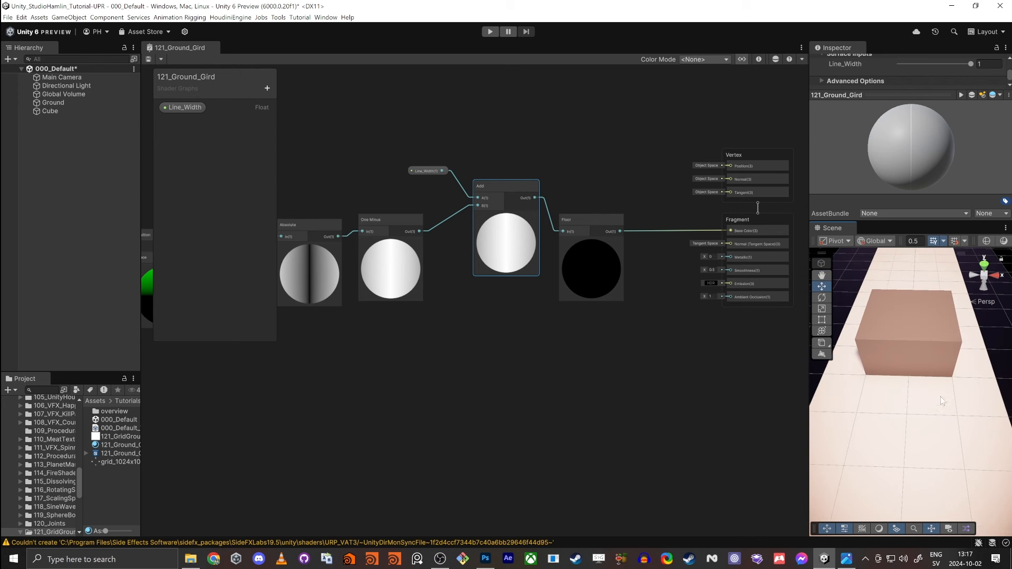
- Move the Line_Width node away from Add and create a Multiply node with Line_Width connected to its A input
{"action": "scroll", "coordinate": [940, 397], "scroll_direction": "down", "scroll_amount": 1}
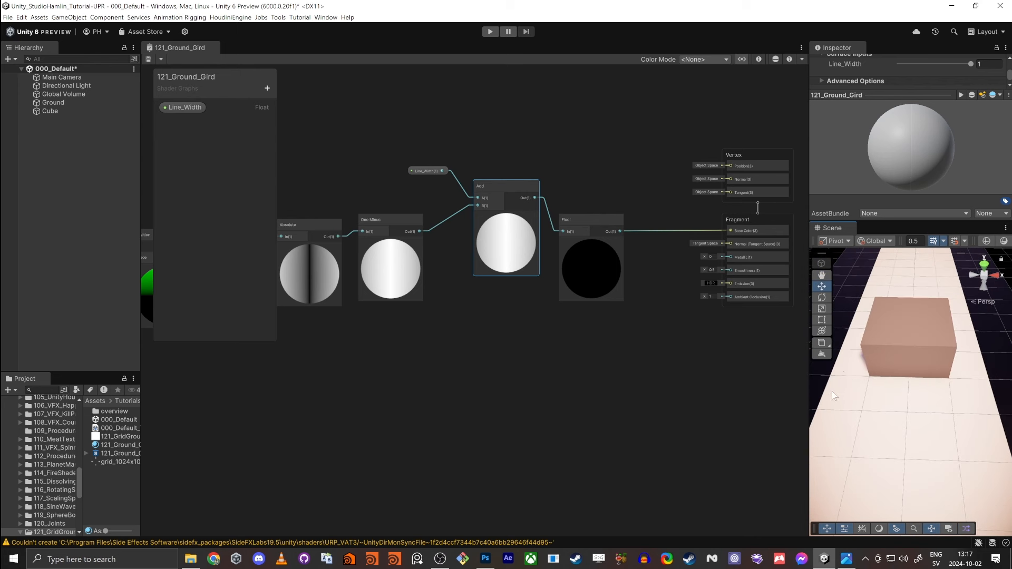
{"action": "scroll", "coordinate": [424, 162], "scroll_direction": "up", "scroll_amount": 5}
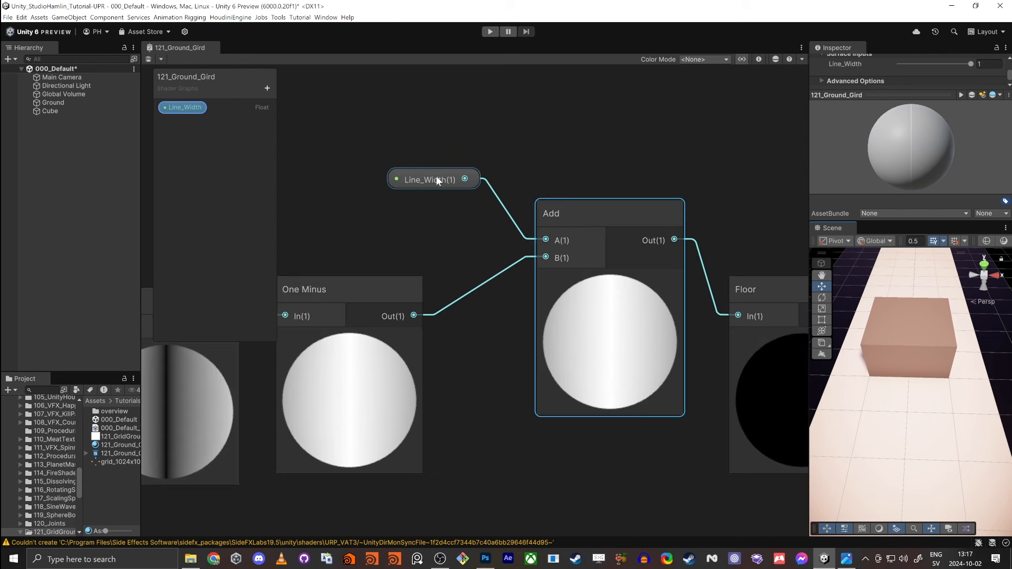
{"action": "left_click_drag", "start_coordinate": [435, 175], "coordinate": [324, 152]}
{"action": "left_click", "coordinate": [340, 174]}
{"action": "key", "text": "space"}
{"action": "type", "text": "mult"}
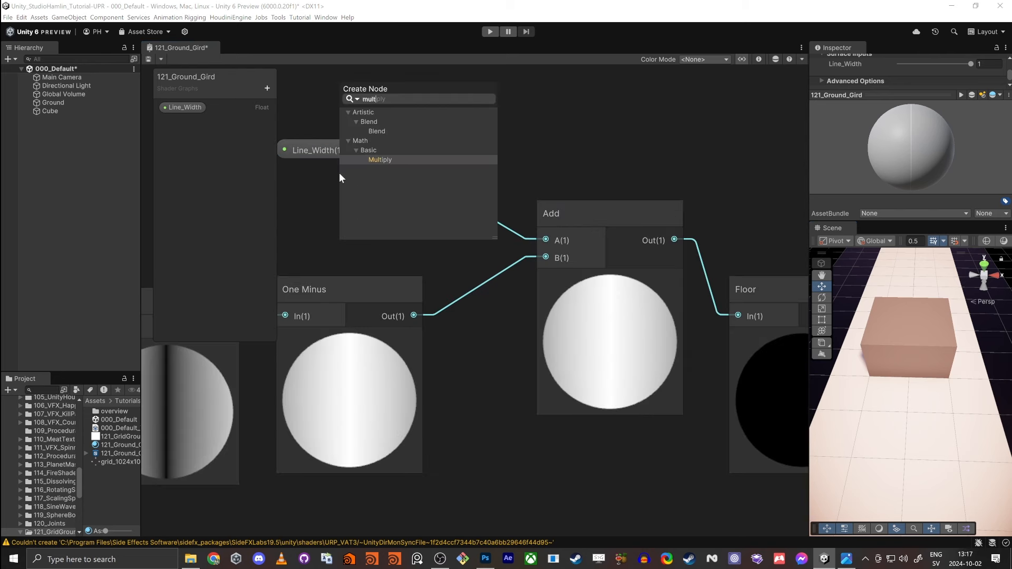
{"action": "key", "text": "Return"}
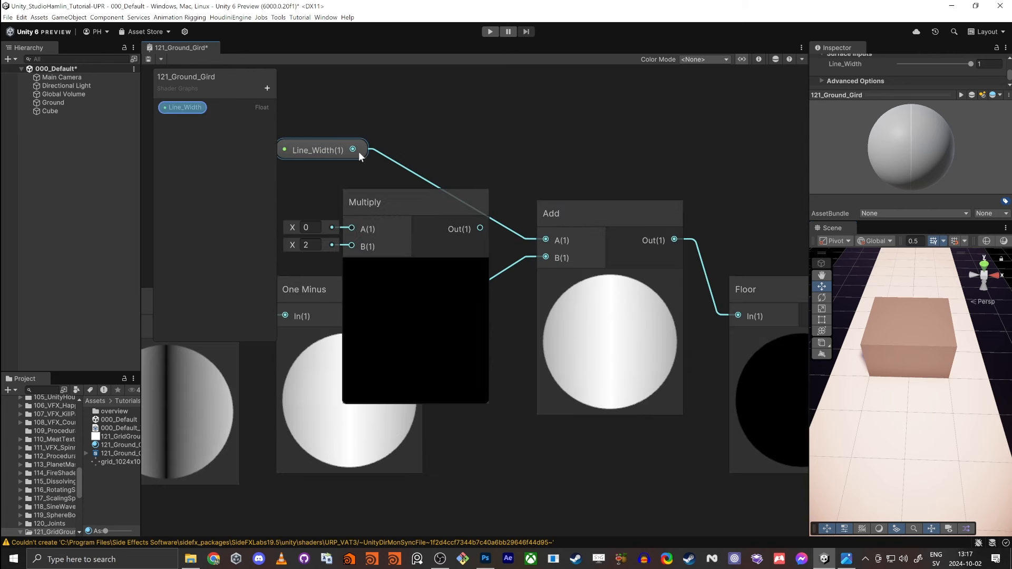
{"action": "left_click_drag", "start_coordinate": [367, 151], "coordinate": [351, 228]}
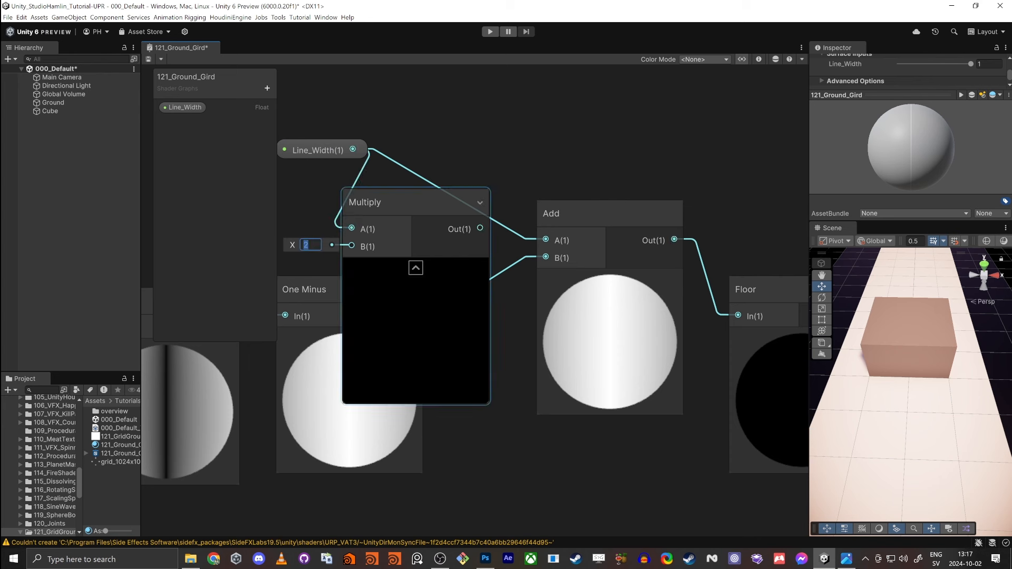
- Set the Multiply node's B to 0.5, place it collapsed between Line_Width and Add's A input, and save the graph
{"action": "left_click", "coordinate": [695, 232]}
{"action": "left_click", "coordinate": [416, 268]}
{"action": "left_click_drag", "start_coordinate": [406, 201], "coordinate": [470, 177]}
{"action": "left_click", "coordinate": [149, 59]}
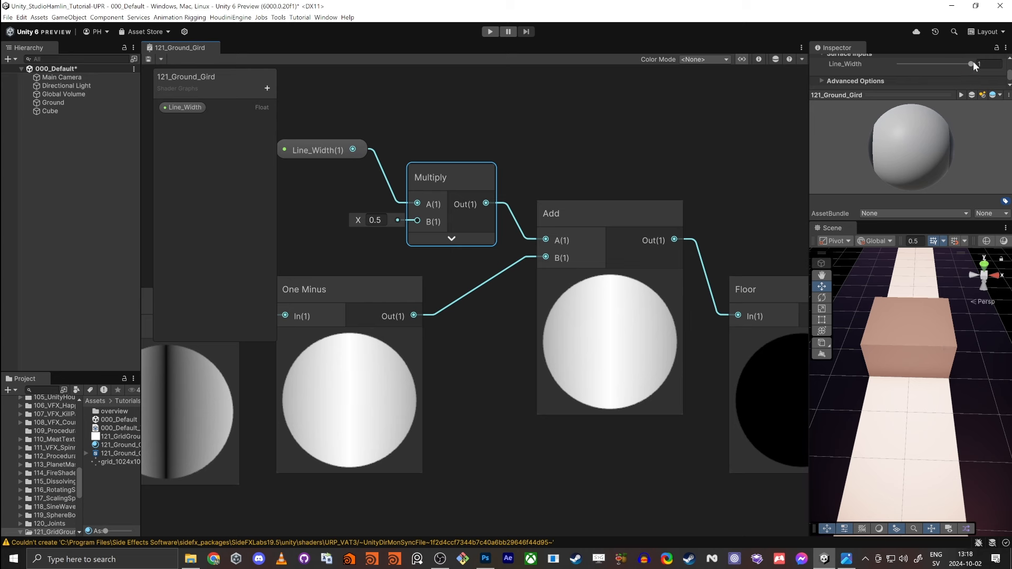
- Reduce the ground material's Line_Width to about 0.081
{"action": "left_click_drag", "start_coordinate": [972, 61], "coordinate": [906, 85]}
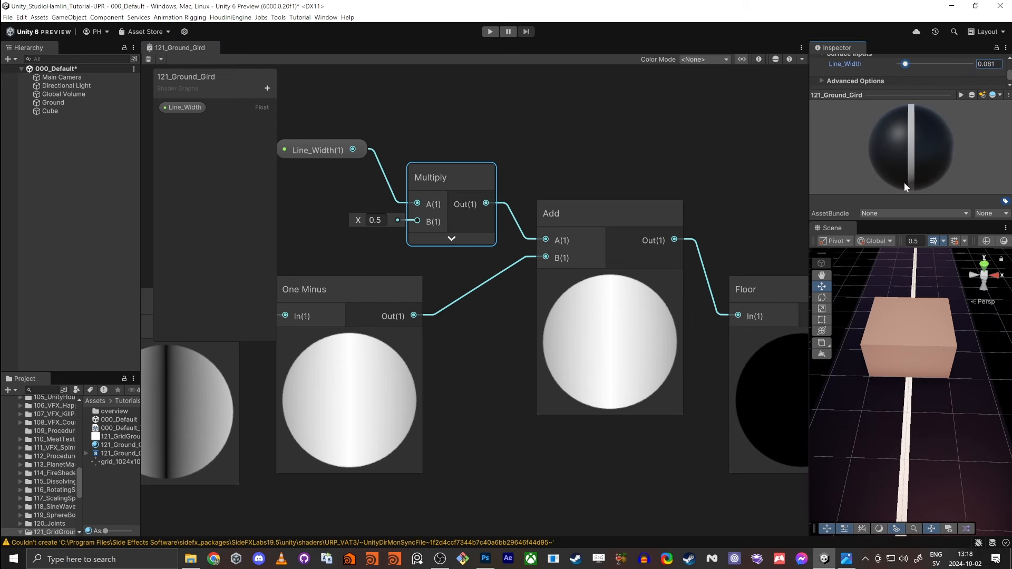
- Shift the whole node chain away from the Fragment block and create a Saturate node in the freed space
{"action": "scroll", "coordinate": [501, 350], "scroll_direction": "down", "scroll_amount": 5}
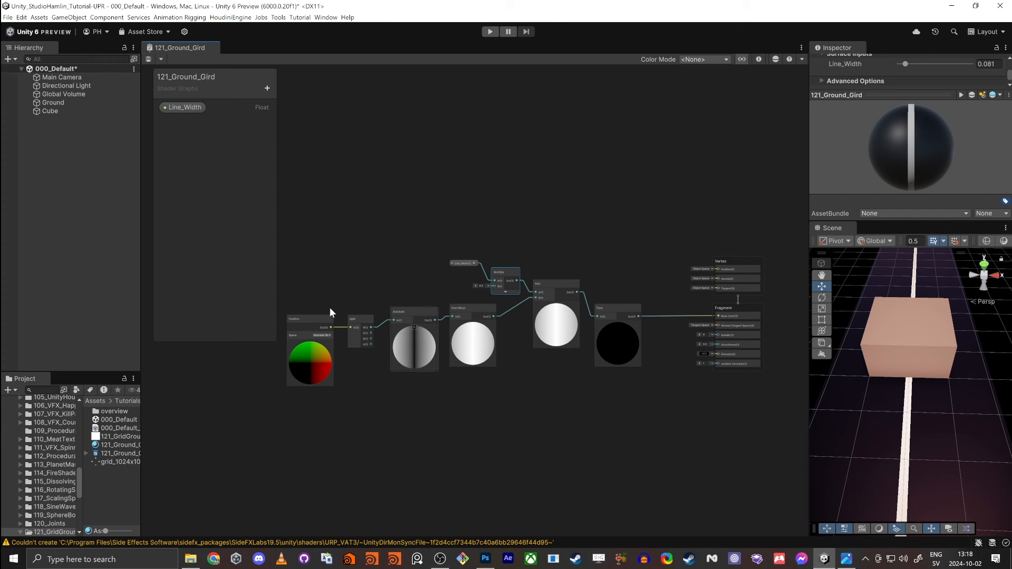
{"action": "middle_click_drag", "start_coordinate": [415, 235], "coordinate": [454, 200]}
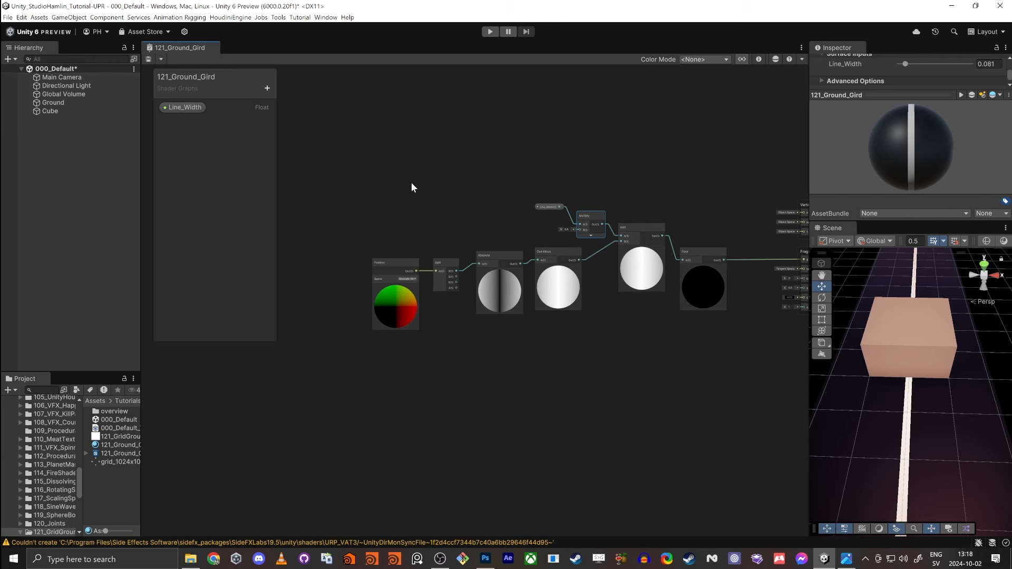
{"action": "left_click_drag", "start_coordinate": [354, 169], "coordinate": [685, 343]}
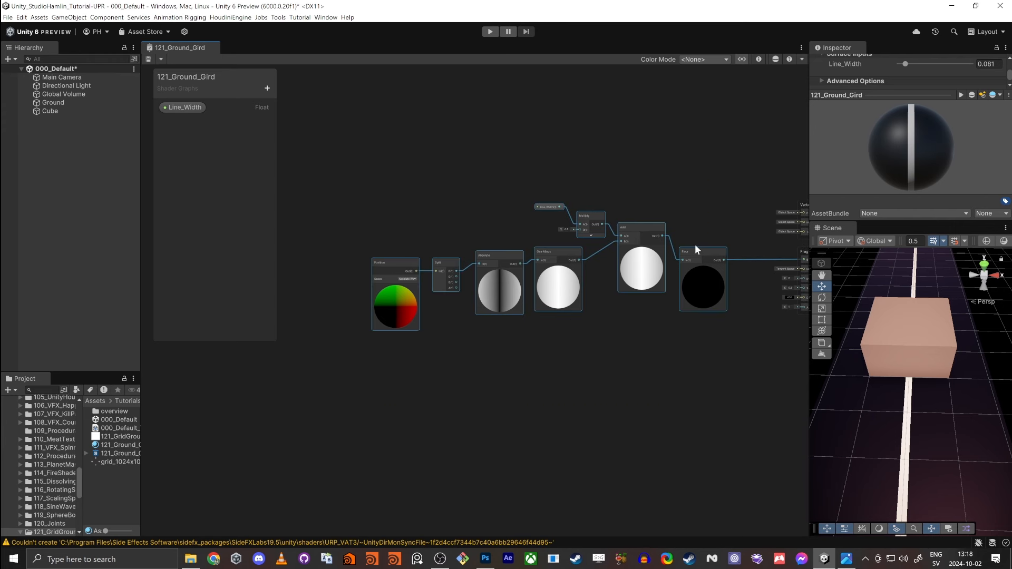
{"action": "left_click_drag", "start_coordinate": [694, 248], "coordinate": [579, 254]}
{"action": "key", "text": "space"}
{"action": "type", "text": "saturate"}
{"action": "key", "text": "Return"}
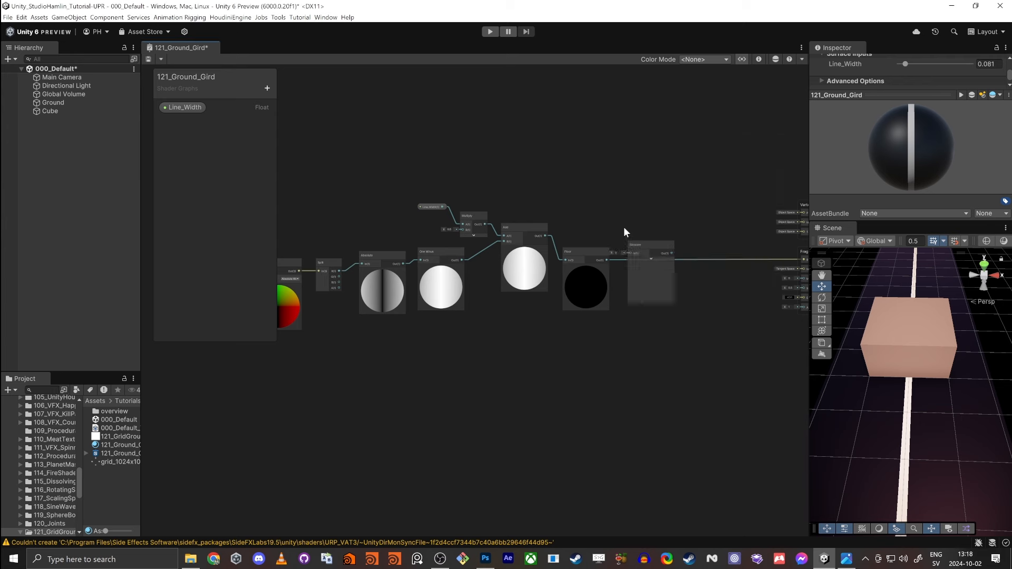
- Connect Saturate between Floor and the fragment's Base Color, line it up with Floor, and save the graph
{"action": "scroll", "coordinate": [624, 226], "scroll_direction": "up", "scroll_amount": 4}
{"action": "left_click_drag", "start_coordinate": [639, 311], "coordinate": [650, 221]}
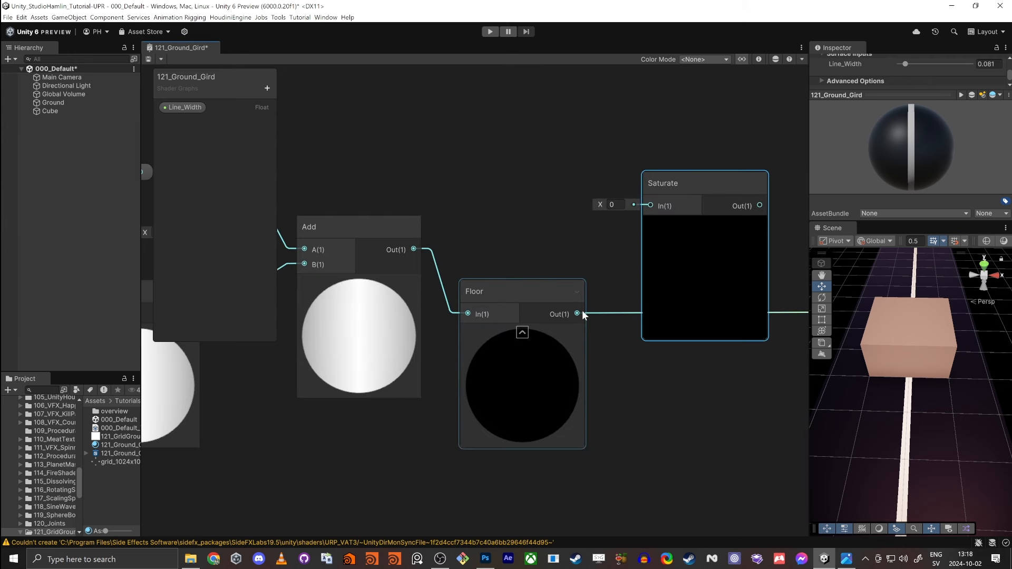
{"action": "left_click_drag", "start_coordinate": [577, 313], "coordinate": [651, 205]}
{"action": "key", "text": "f"}
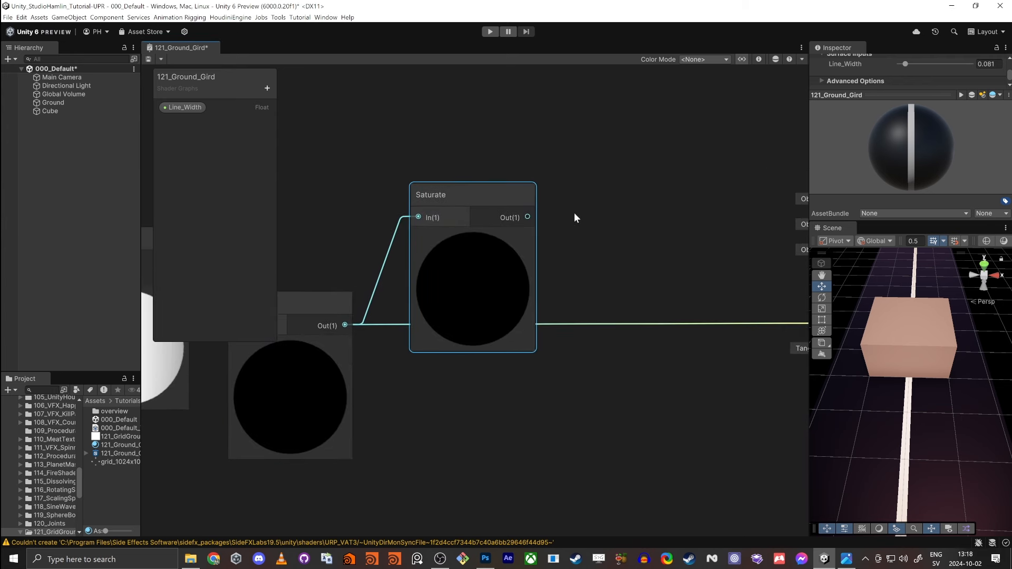
{"action": "key", "text": "a"}
{"action": "left_click_drag", "start_coordinate": [412, 210], "coordinate": [653, 289]}
{"action": "middle_click_drag", "start_coordinate": [456, 382], "coordinate": [666, 326]}
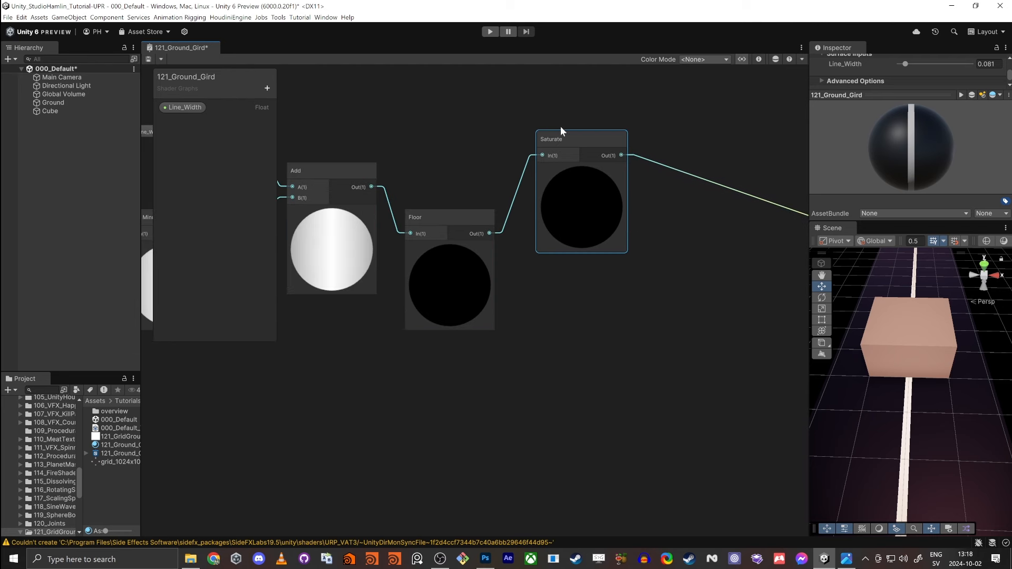
{"action": "left_click_drag", "start_coordinate": [560, 138], "coordinate": [554, 220]}
{"action": "left_click", "coordinate": [149, 59]}
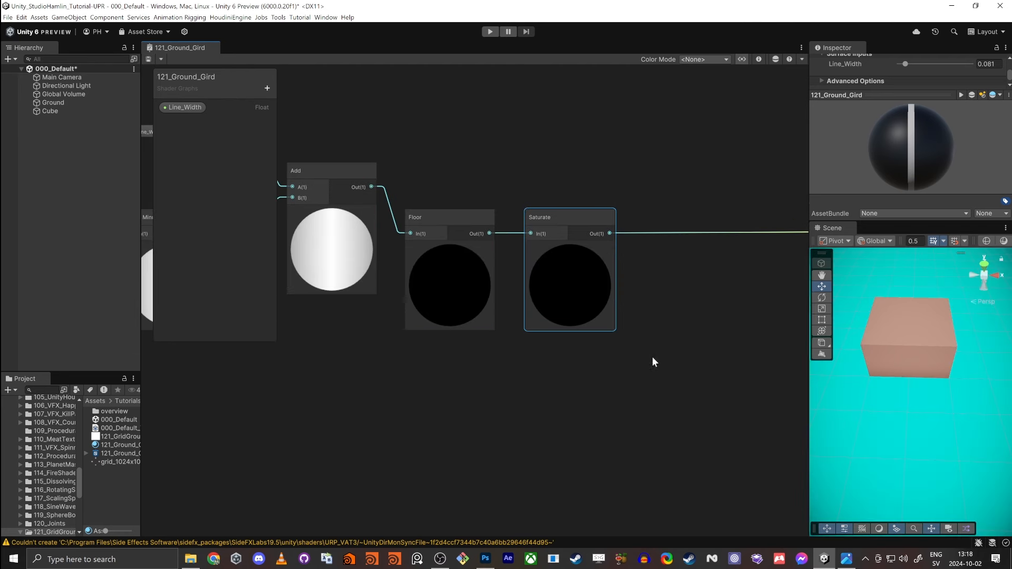
- Check the saturated line on the ground in the Scene view and align the Add node with the Floor node
{"action": "right_click_drag", "start_coordinate": [864, 393], "coordinate": [877, 361]}
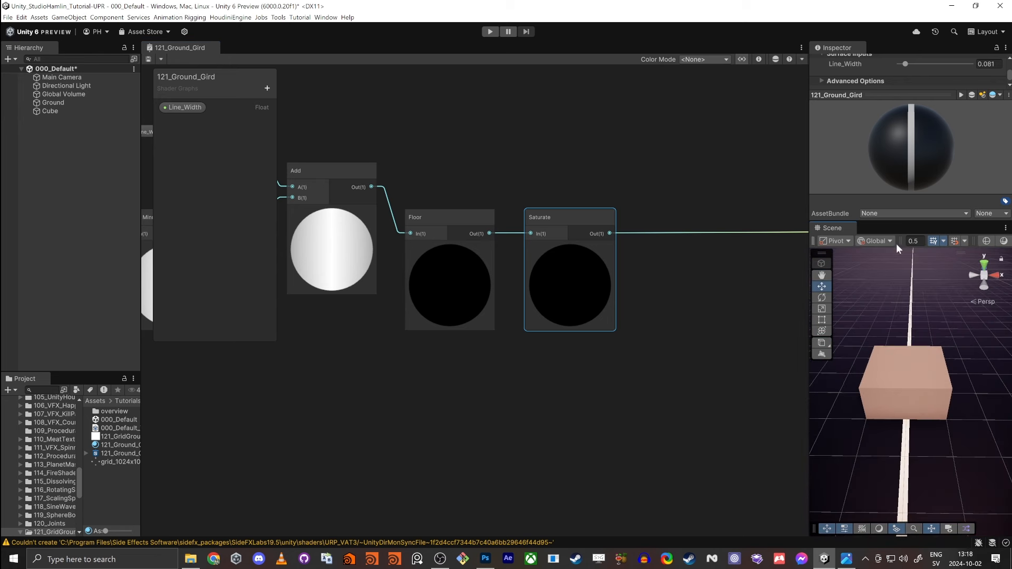
{"action": "right_click_drag", "start_coordinate": [897, 395], "coordinate": [899, 368]}
{"action": "scroll", "coordinate": [598, 382], "scroll_direction": "down", "scroll_amount": 6}
{"action": "middle_click_drag", "start_coordinate": [341, 460], "coordinate": [634, 359]}
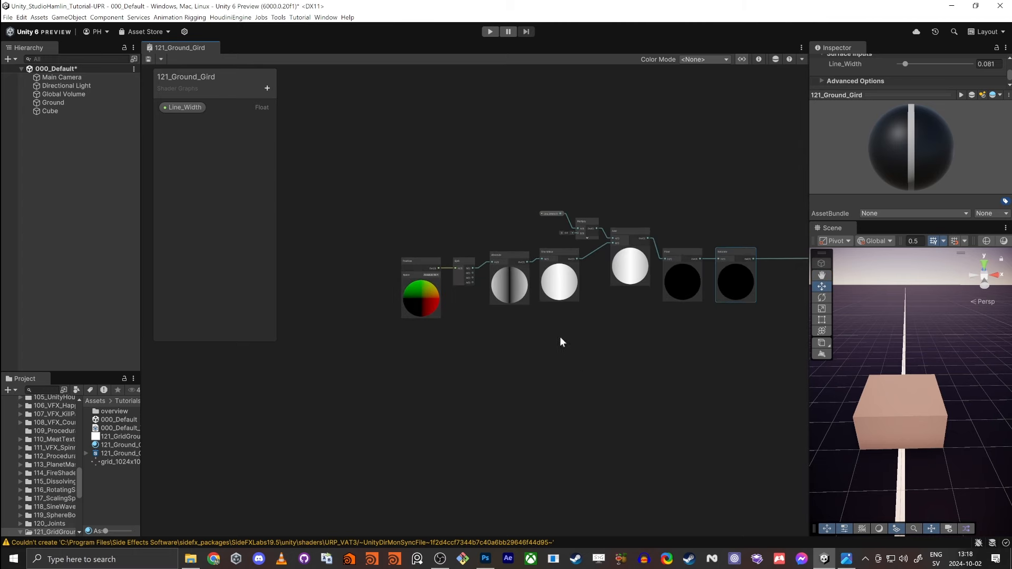
{"action": "left_click_drag", "start_coordinate": [622, 230], "coordinate": [617, 249]}
- Move the Position and Split nodes away from the Absolute node to make room between them
{"action": "scroll", "coordinate": [464, 277], "scroll_direction": "up", "scroll_amount": 8}
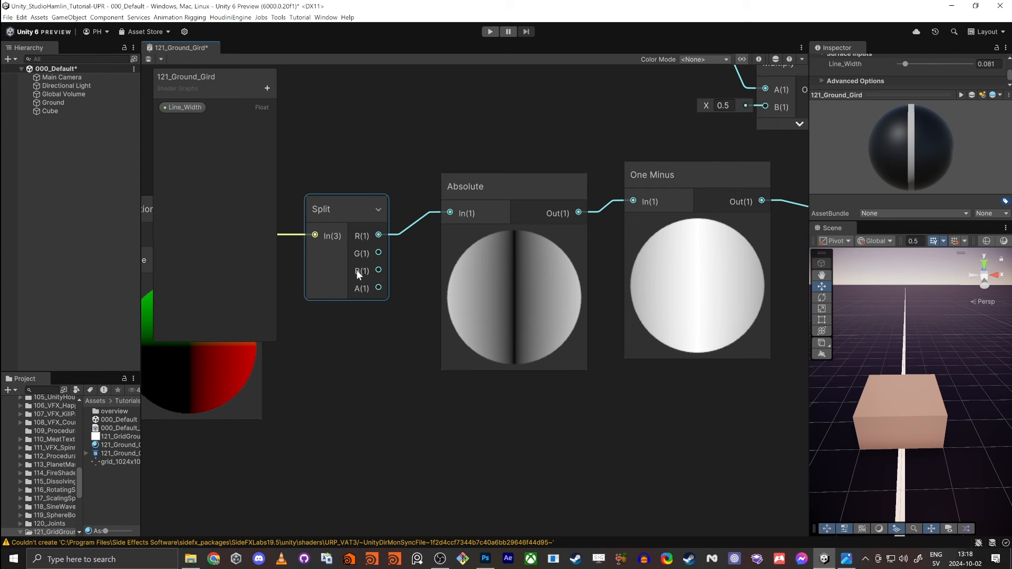
{"action": "scroll", "coordinate": [377, 270], "scroll_direction": "down", "scroll_amount": 8}
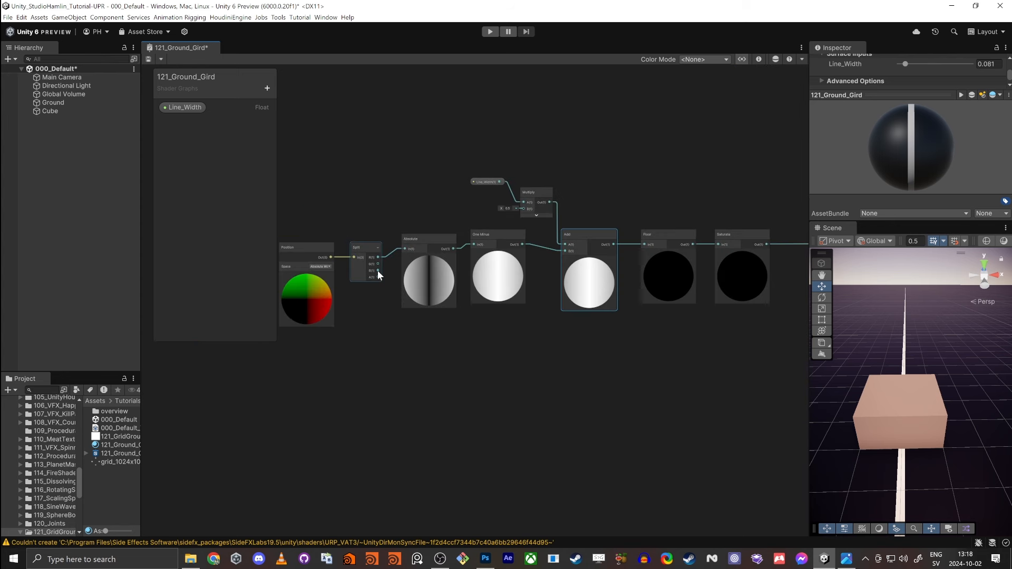
{"action": "left_click_drag", "start_coordinate": [748, 416], "coordinate": [748, 418]}
{"action": "middle_click_drag", "start_coordinate": [513, 437], "coordinate": [765, 352]}
{"action": "left_click", "coordinate": [510, 226]}
{"action": "left_click_drag", "start_coordinate": [605, 232], "coordinate": [606, 231]}
{"action": "left_click_drag", "start_coordinate": [621, 165], "coordinate": [476, 162]}
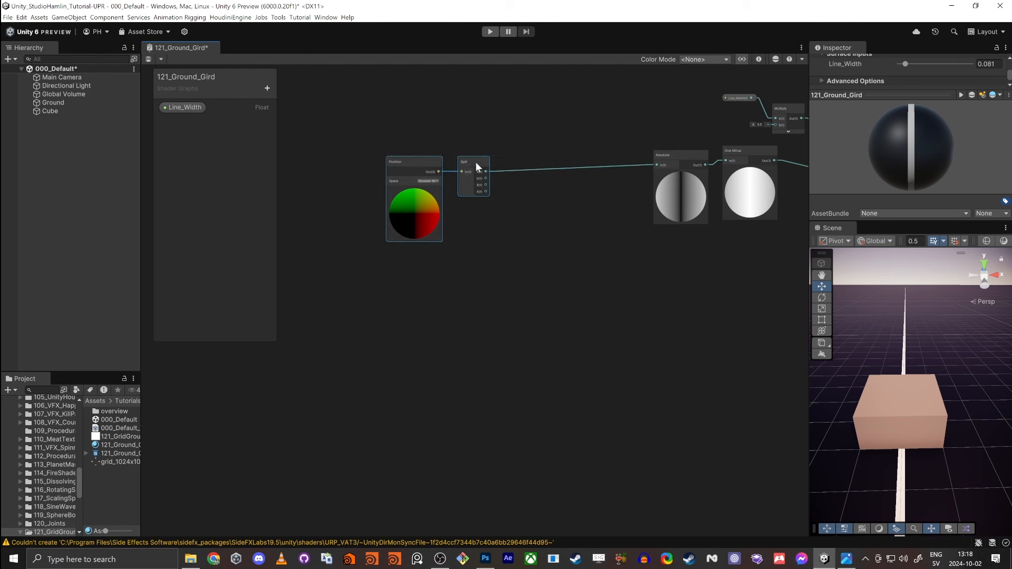
- Create a Vector 2 node and connect Split's R output to its X input and B output to Y
{"action": "key", "text": "space"}
{"action": "type", "text": "vec"}
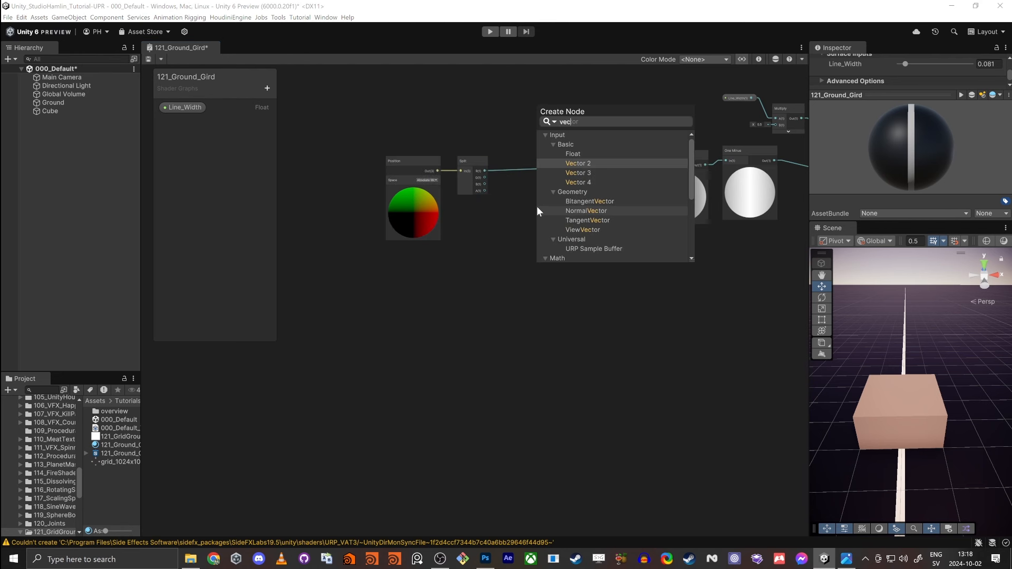
{"action": "key", "text": "Return"}
{"action": "scroll", "coordinate": [536, 207], "scroll_direction": "up", "scroll_amount": 3}
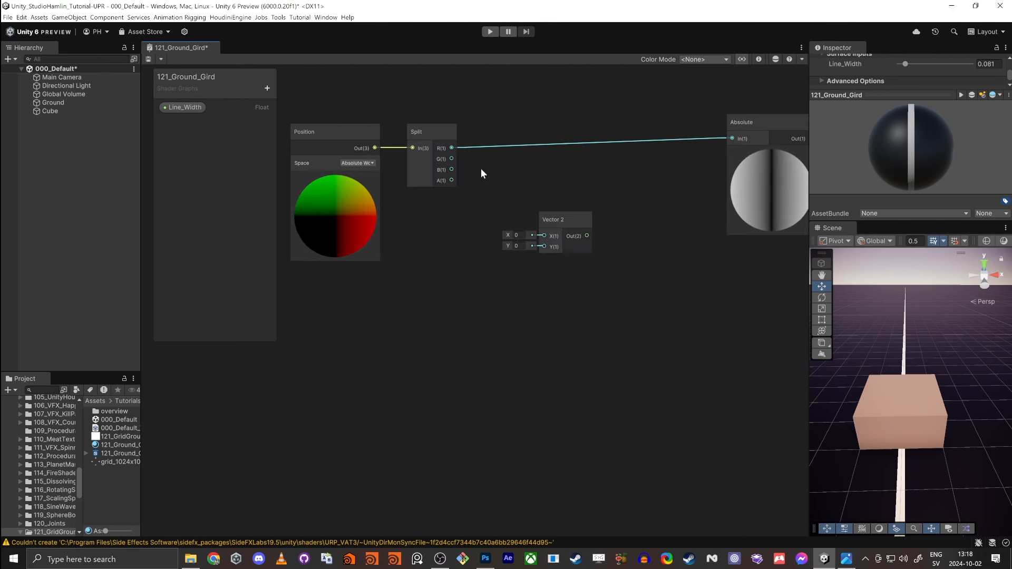
{"action": "left_click_drag", "start_coordinate": [557, 267], "coordinate": [452, 148]}
- Try a Swizzle node fed by Position with its mask set to xz as an alternative to Split and Vector 2
{"action": "left_click", "coordinate": [355, 156]}
{"action": "left_click", "coordinate": [475, 314]}
{"action": "key", "text": "space"}
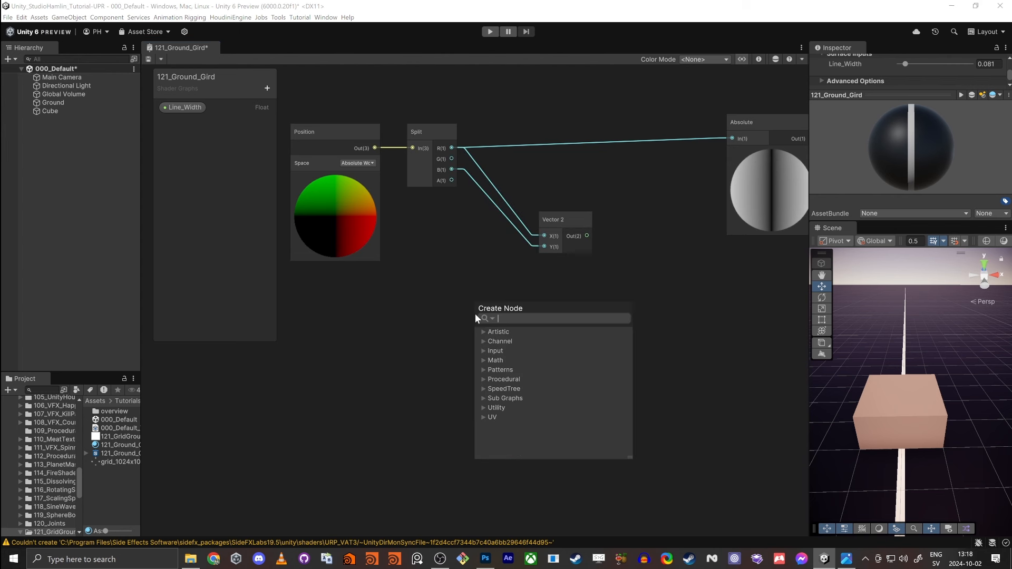
{"action": "type", "text": "swiz"}
{"action": "key", "text": "Return"}
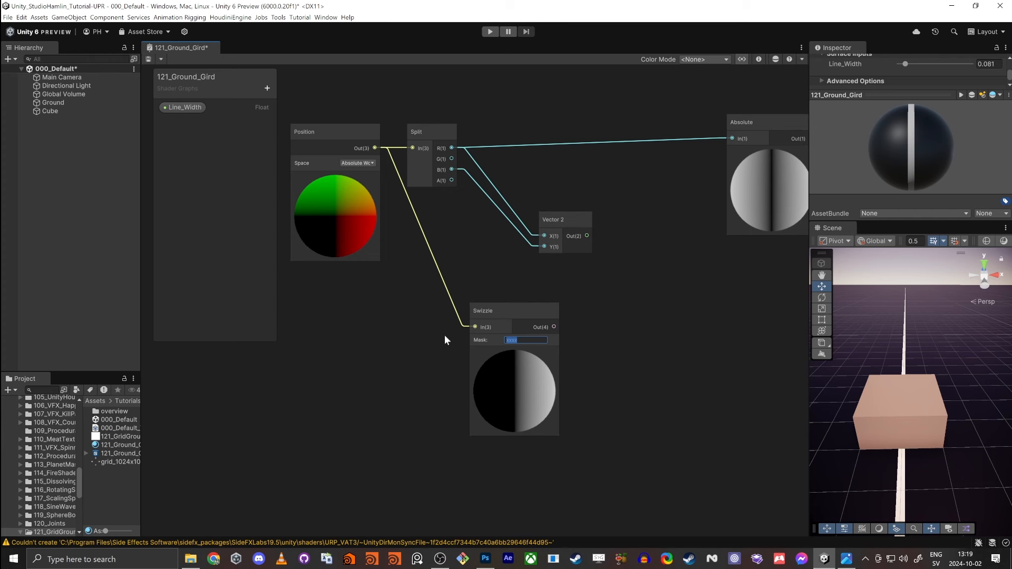
{"action": "type", "text": "xz"}
{"action": "key", "text": "Return"}
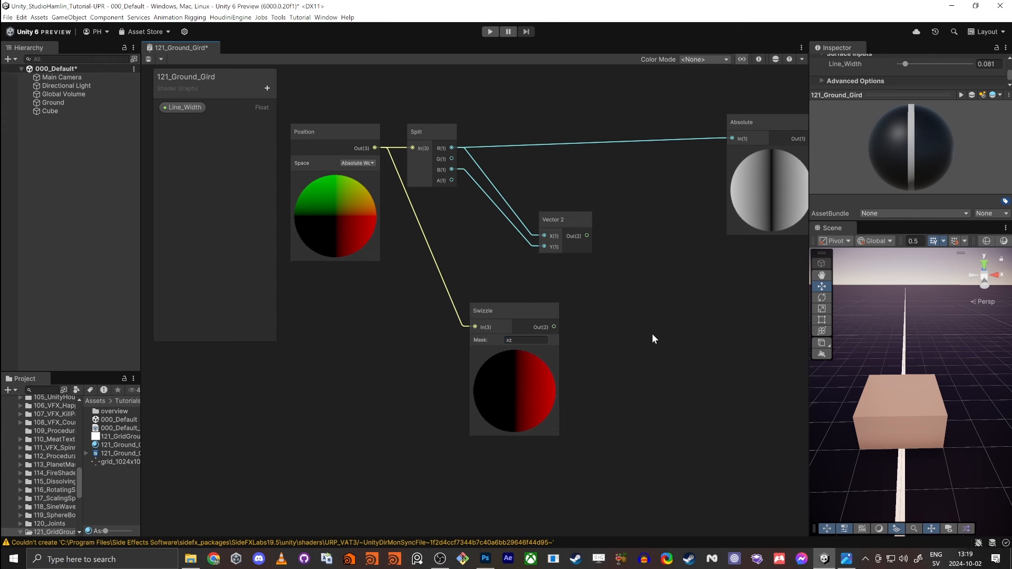
{"action": "middle_click_drag", "start_coordinate": [580, 326], "coordinate": [516, 378]}
{"action": "left_click", "coordinate": [452, 381]}
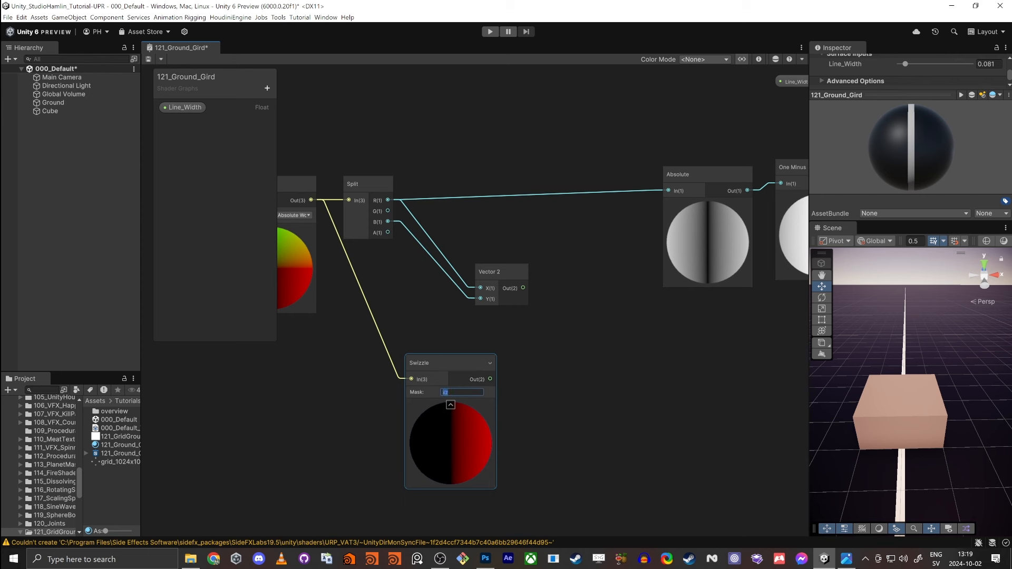
- Connect the Vector 2 output to the Absolute node's input and delete the Swizzle node
{"action": "left_click", "coordinate": [453, 338]}
{"action": "left_click_drag", "start_coordinate": [527, 288], "coordinate": [668, 191]}
{"action": "left_click", "coordinate": [482, 391]}
{"action": "key", "text": "Delete"}
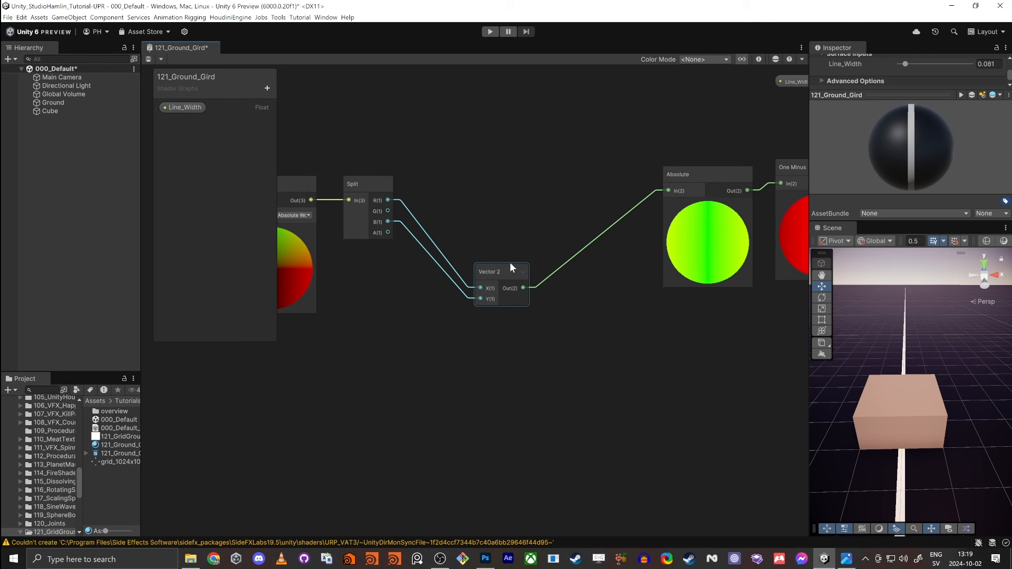
- Move the Vector 2 node in line between the Split and Absolute nodes
{"action": "left_click_drag", "start_coordinate": [510, 268], "coordinate": [543, 187]}
{"action": "middle_click_drag", "start_coordinate": [472, 273], "coordinate": [548, 309]}
{"action": "scroll", "coordinate": [546, 308], "scroll_direction": "up", "scroll_amount": 4}
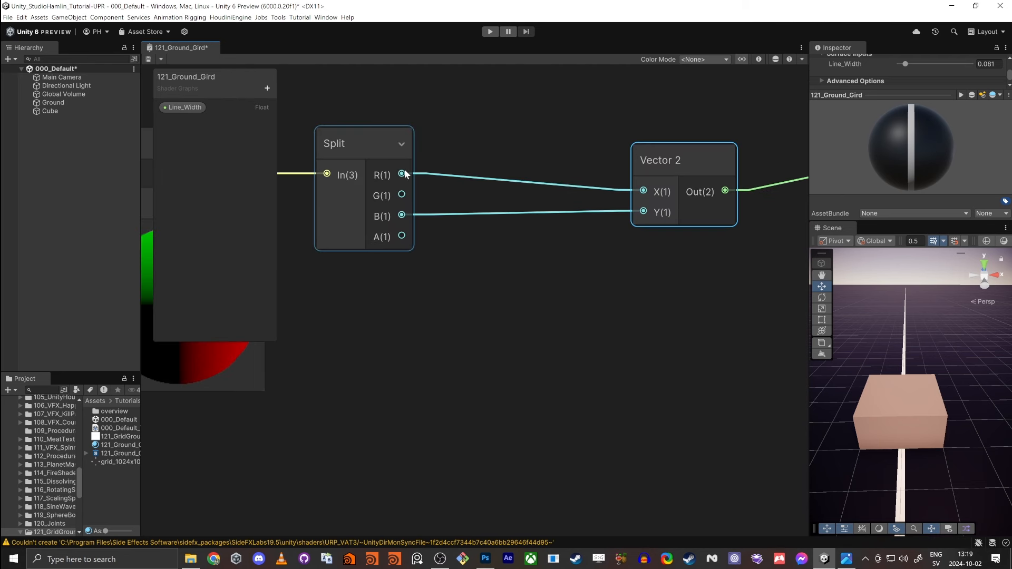
{"action": "scroll", "coordinate": [615, 390], "scroll_direction": "down", "scroll_amount": 5}
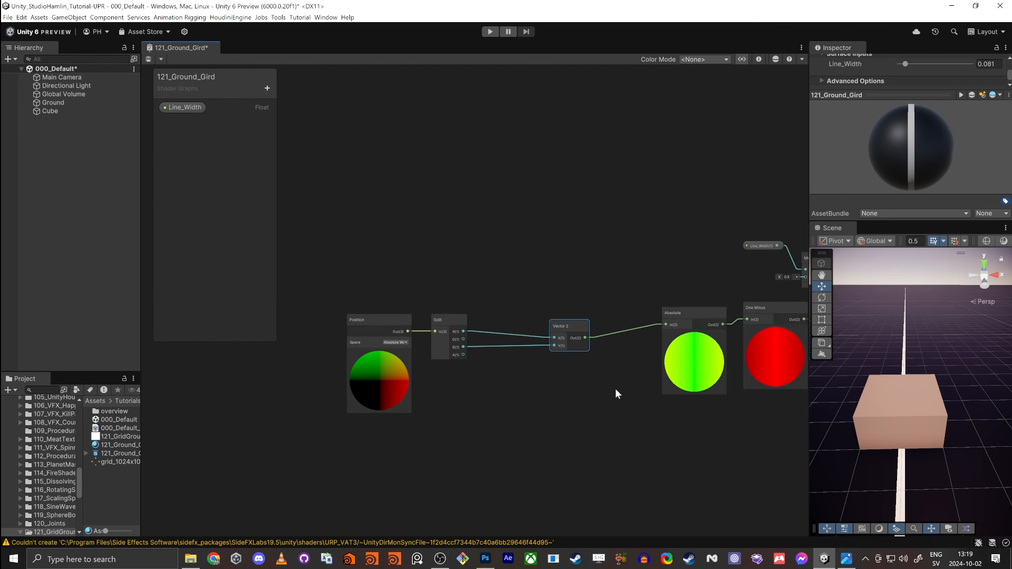
{"action": "middle_click_drag", "start_coordinate": [615, 390], "coordinate": [375, 334]}
{"action": "scroll", "coordinate": [389, 330], "scroll_direction": "down", "scroll_amount": 2}
- Save the graph and examine the ground lines around the cube from several angles in the Scene view
{"action": "left_click_drag", "start_coordinate": [406, 211], "coordinate": [680, 387]}
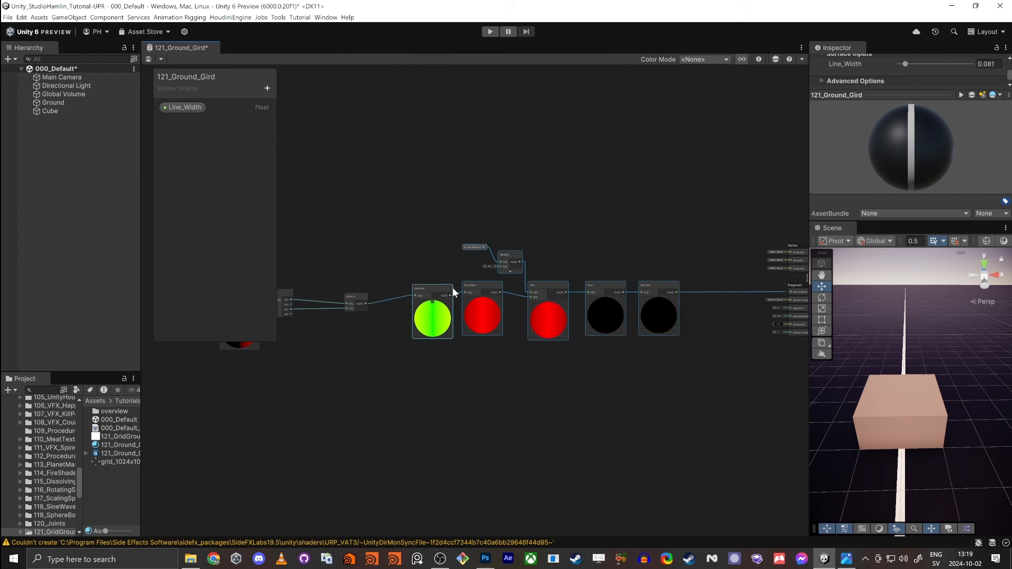
{"action": "middle_click_drag", "start_coordinate": [606, 300], "coordinate": [438, 308]}
{"action": "scroll", "coordinate": [529, 387], "scroll_direction": "up", "scroll_amount": 4}
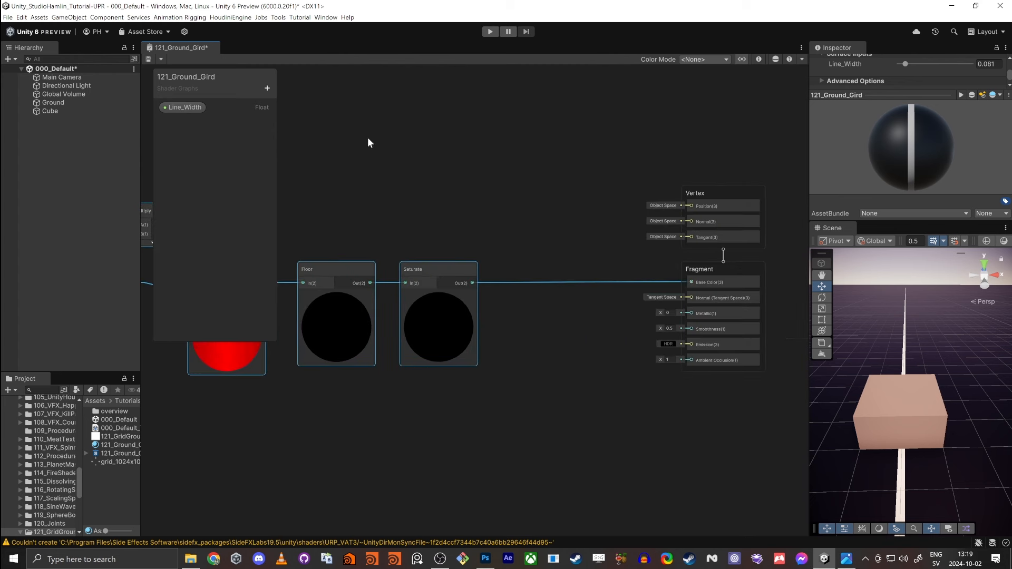
{"action": "left_click", "coordinate": [149, 59]}
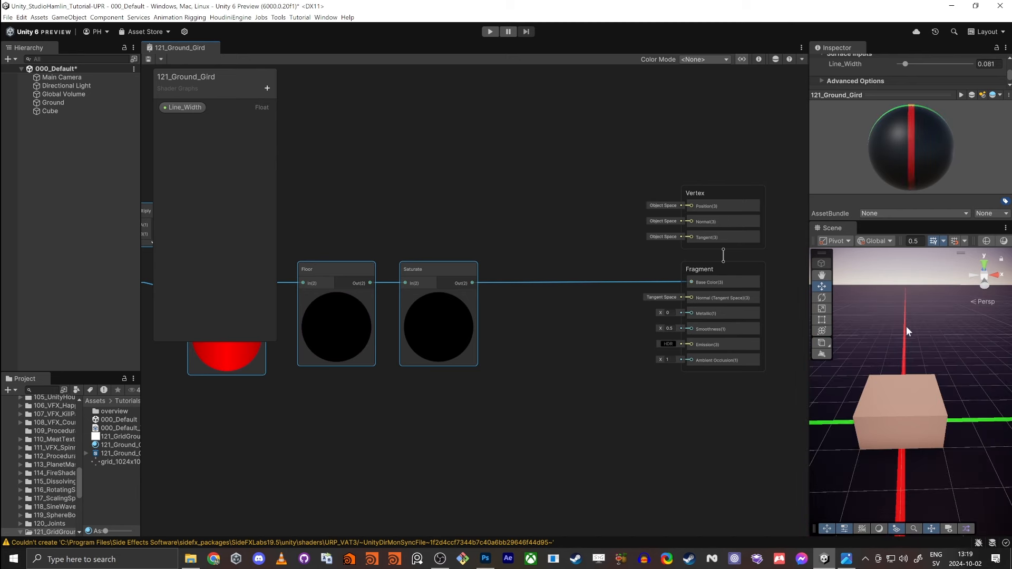
{"action": "left_click_drag", "start_coordinate": [905, 326], "coordinate": [913, 429], "text": "alt"}
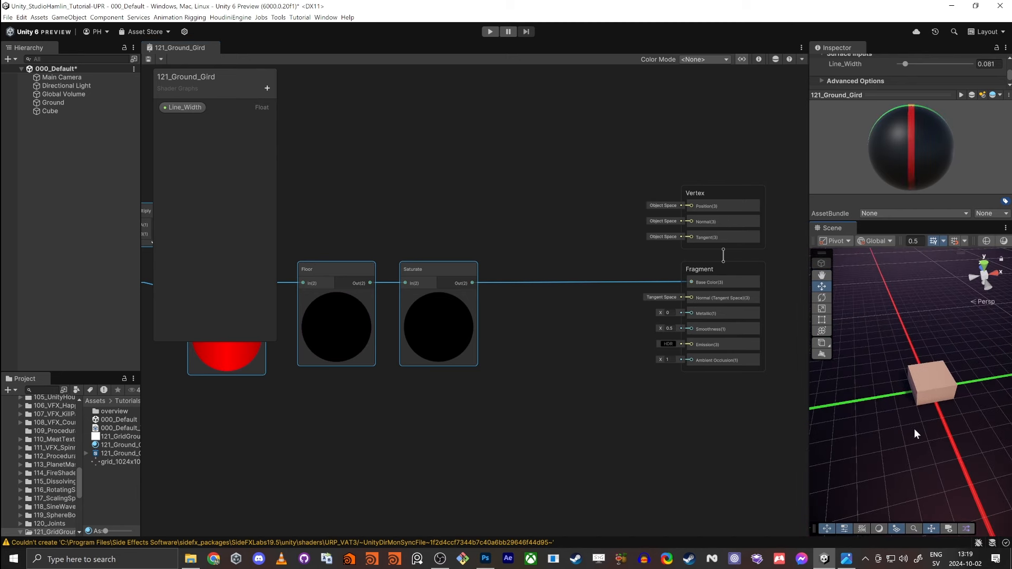
{"action": "left_click_drag", "start_coordinate": [933, 389], "coordinate": [874, 385], "text": "alt"}
- Move the nodes from Absolute through Saturate, together with Line_Width and Multiply, farther away from the Fragment block
{"action": "scroll", "coordinate": [595, 429], "scroll_direction": "down", "scroll_amount": 6}
{"action": "middle_click_drag", "start_coordinate": [321, 438], "coordinate": [607, 302]}
{"action": "left_click_drag", "start_coordinate": [378, 155], "coordinate": [752, 297]}
{"action": "left_click_drag", "start_coordinate": [751, 231], "coordinate": [519, 227]}
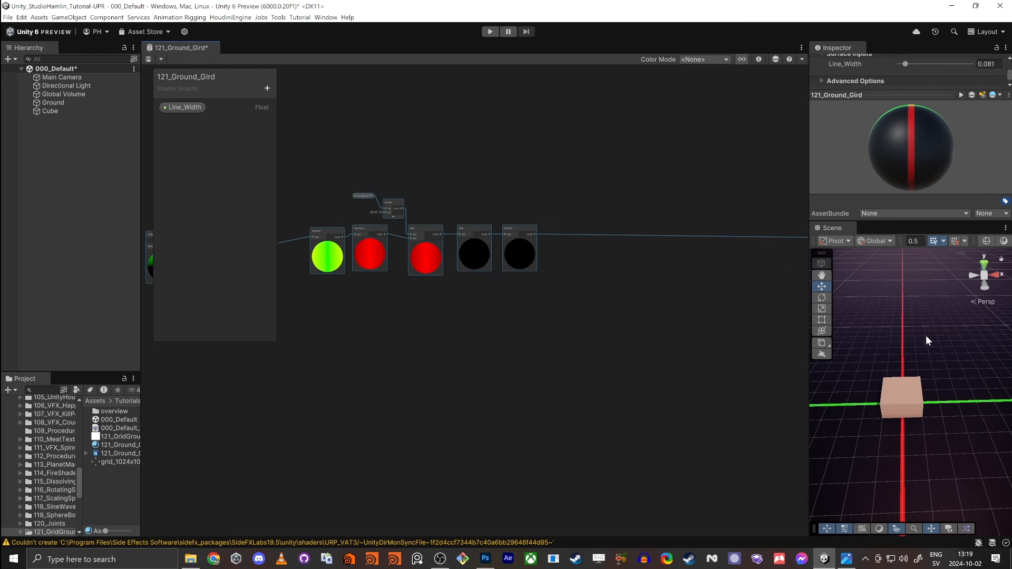
{"action": "scroll", "coordinate": [901, 358], "scroll_direction": "up", "scroll_amount": 3}
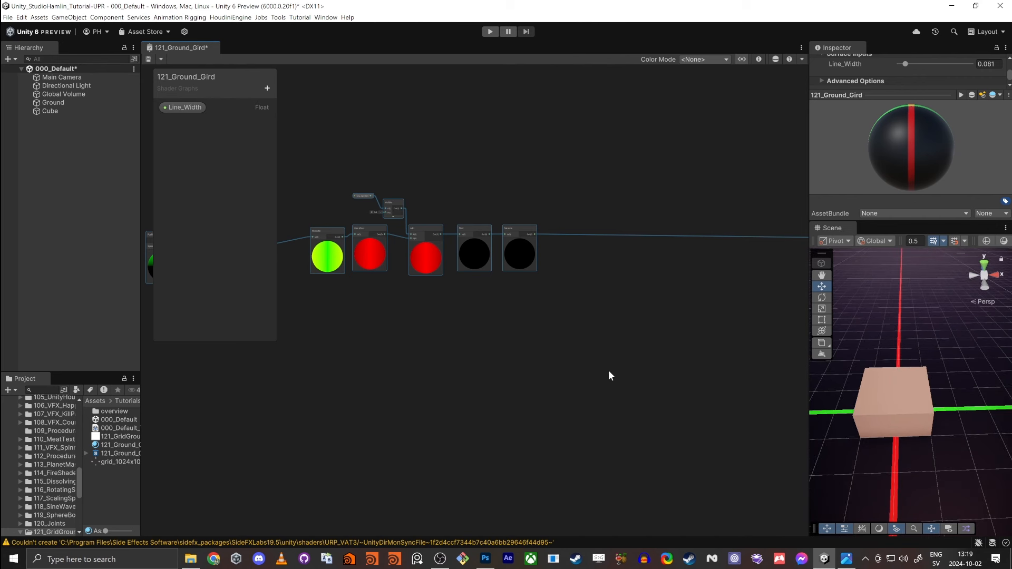
- Add a Split node after the Saturate node and connect Saturate's output to its input
{"action": "scroll", "coordinate": [496, 298], "scroll_direction": "up", "scroll_amount": 5}
{"action": "key", "text": "space"}
{"action": "type", "text": "s"}
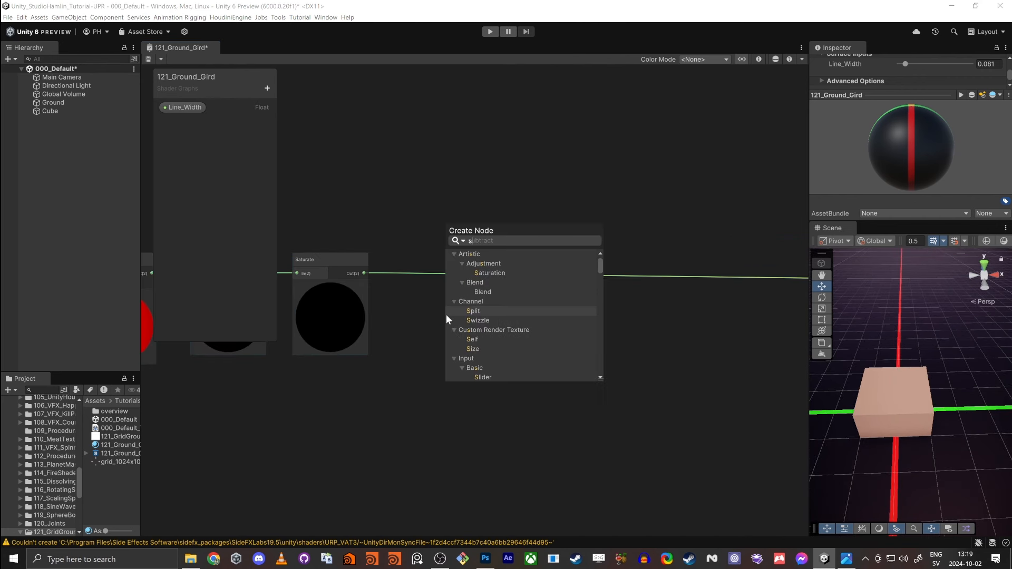
{"action": "type", "text": "plit"}
{"action": "key", "text": "Return"}
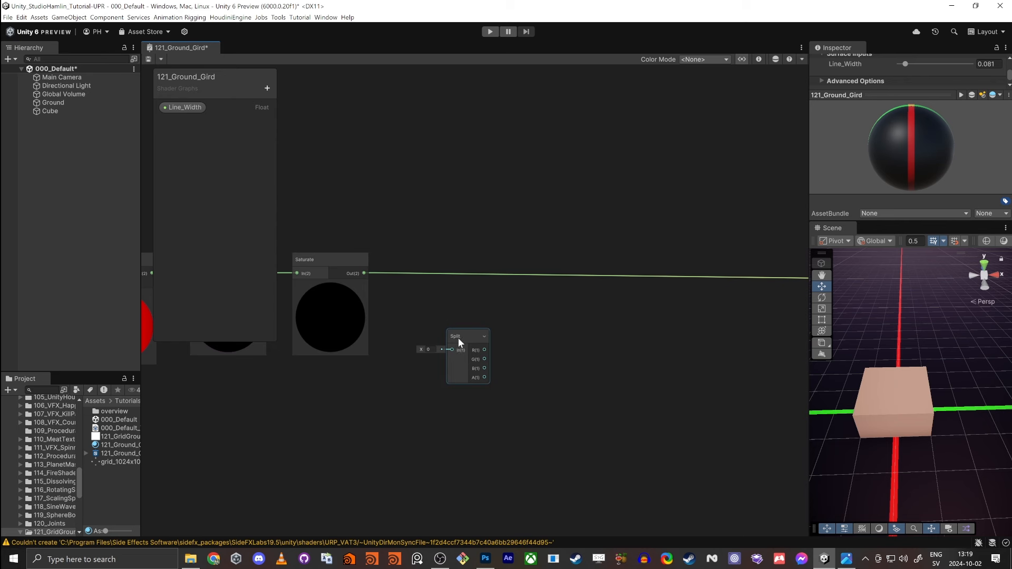
{"action": "left_click_drag", "start_coordinate": [363, 273], "coordinate": [452, 350]}
{"action": "left_click_drag", "start_coordinate": [456, 333], "coordinate": [461, 315]}
{"action": "middle_click_drag", "start_coordinate": [655, 328], "coordinate": [584, 330]}
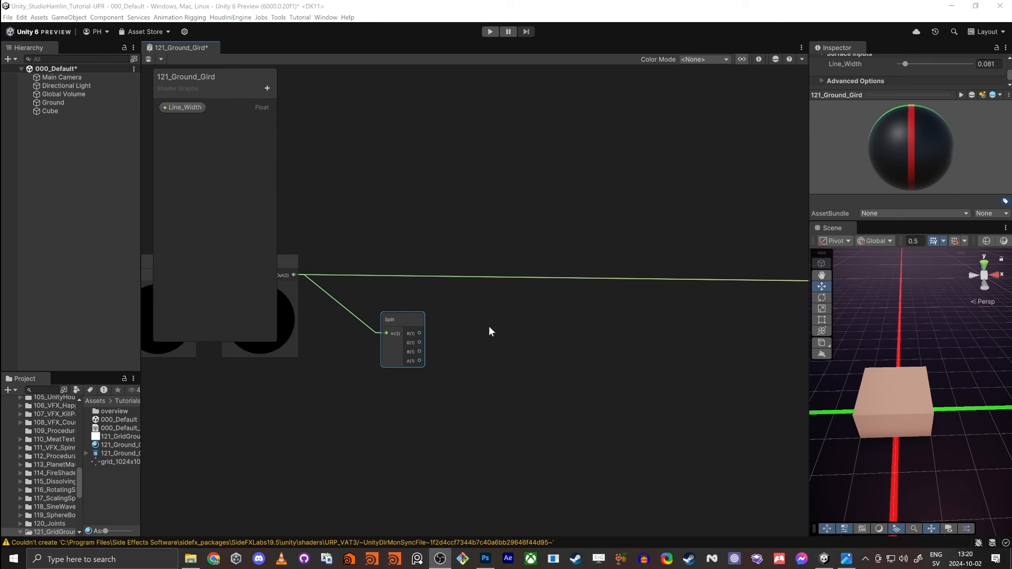
{"action": "left_click", "coordinate": [615, 329]}
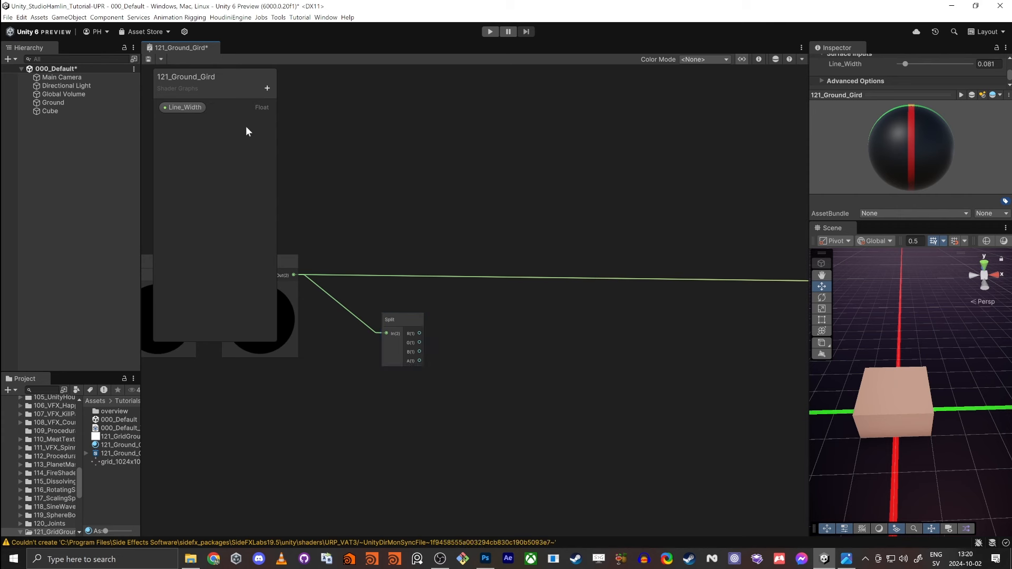
- Add a Color node above the Split node and set its color to pure red
{"action": "key", "text": "space"}
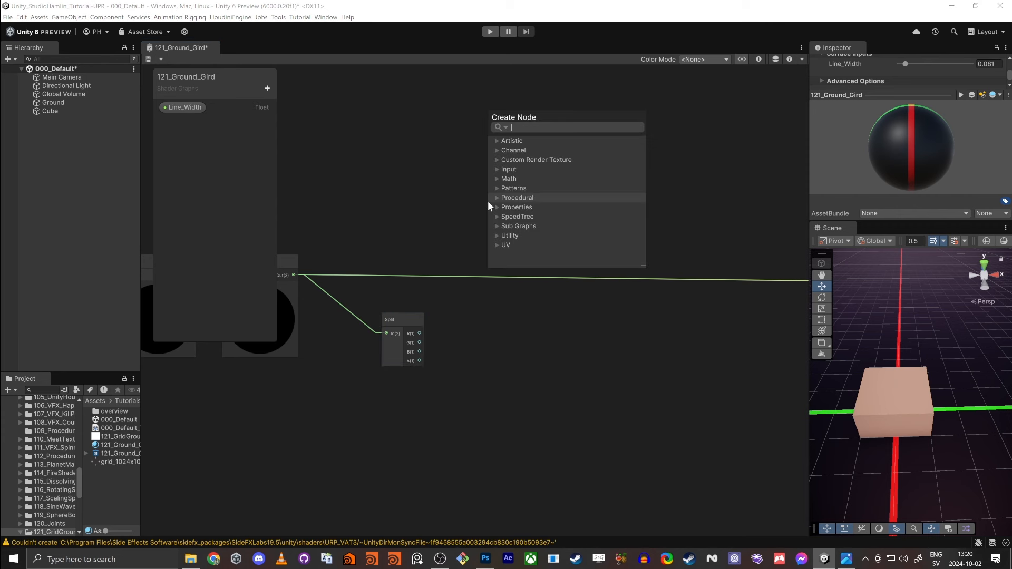
{"action": "type", "text": "color"}
{"action": "key", "text": "Return"}
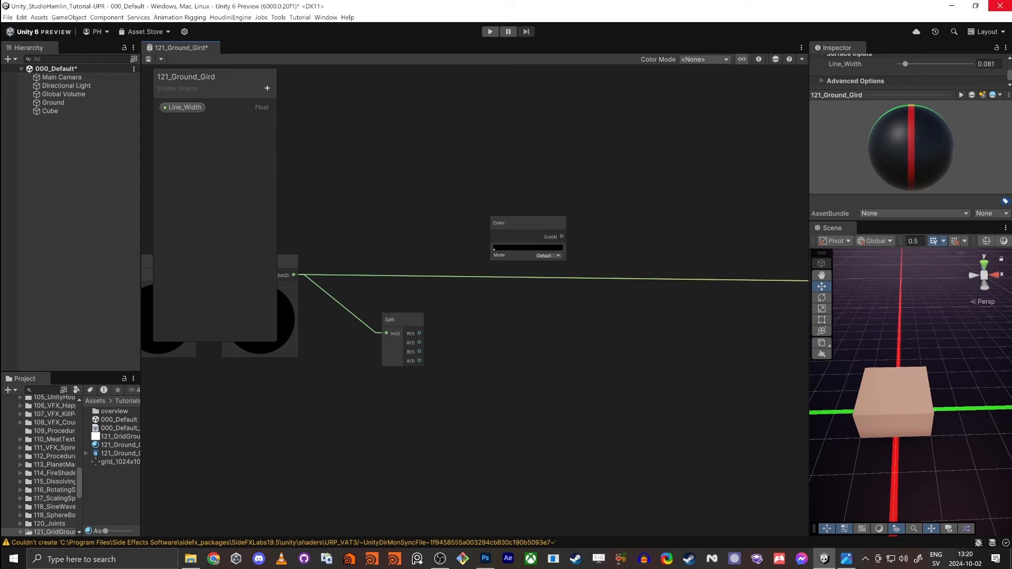
{"action": "left_click", "coordinate": [519, 248]}
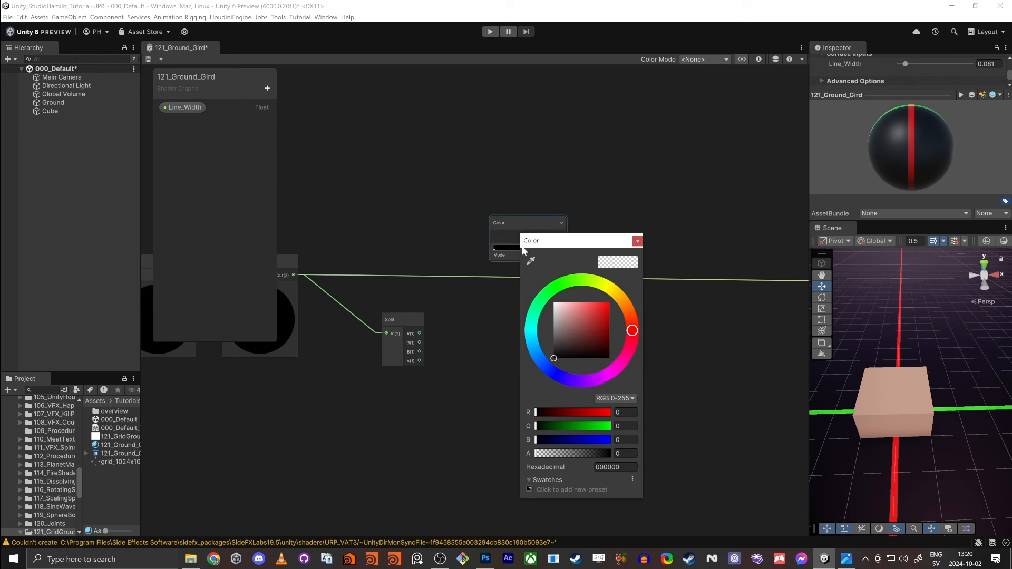
{"action": "left_click_drag", "start_coordinate": [578, 330], "coordinate": [609, 302]}
{"action": "left_click", "coordinate": [636, 241]}
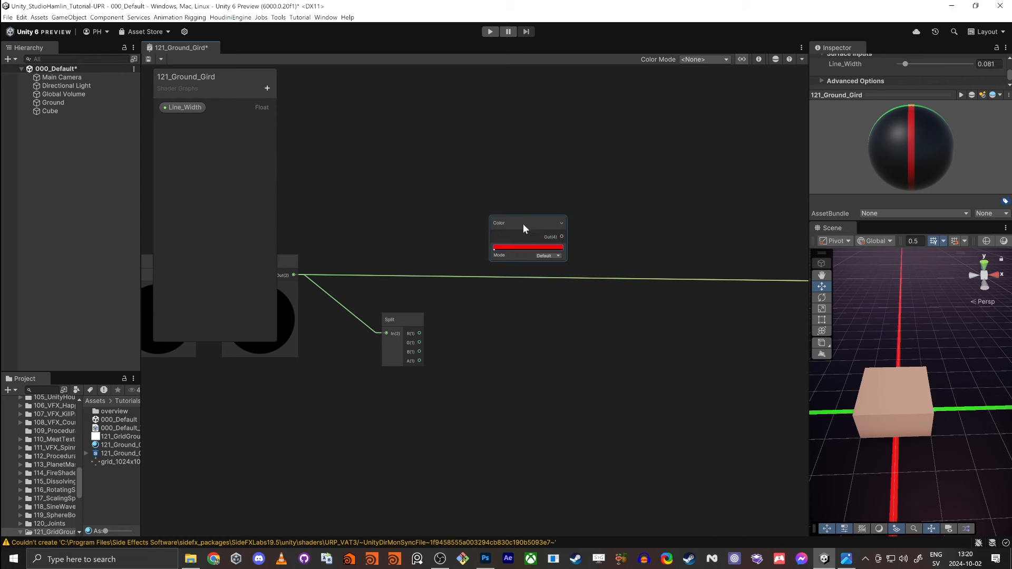
- Duplicate the red Color node and set the copy to blue, hexadecimal 0000FF
{"action": "mouse_move", "coordinate": [523, 223]}
{"action": "left_mouse_down"}
{"action": "mouse_move", "coordinate": [509, 152]}
{"action": "mouse_move", "coordinate": [510, 217]}
{"action": "left_mouse_up"}
{"action": "key", "text": "ctrl+d"}
{"action": "left_click", "coordinate": [496, 238]}
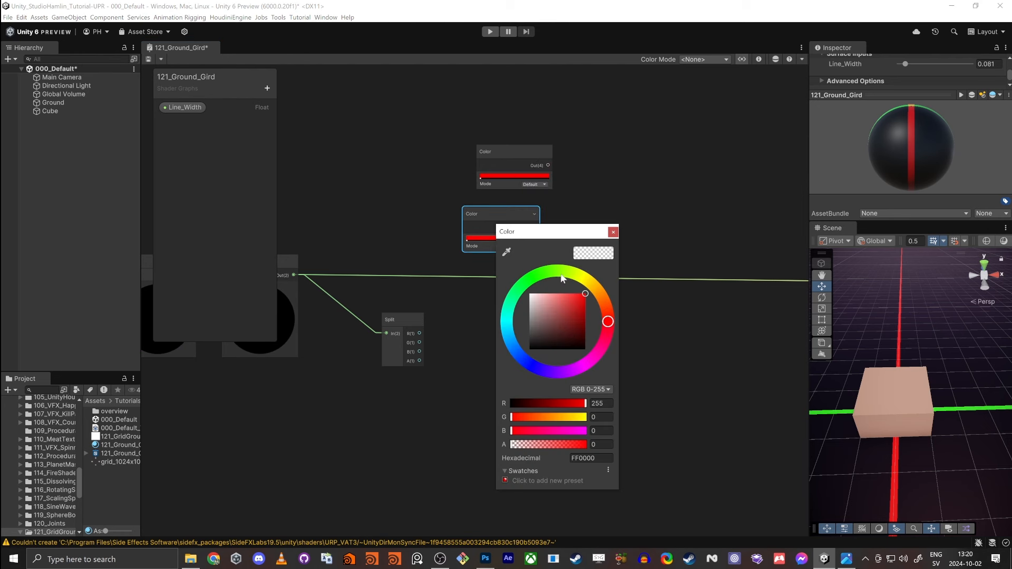
{"action": "left_click", "coordinate": [529, 362]}
{"action": "left_click_drag", "start_coordinate": [520, 416], "coordinate": [510, 417]}
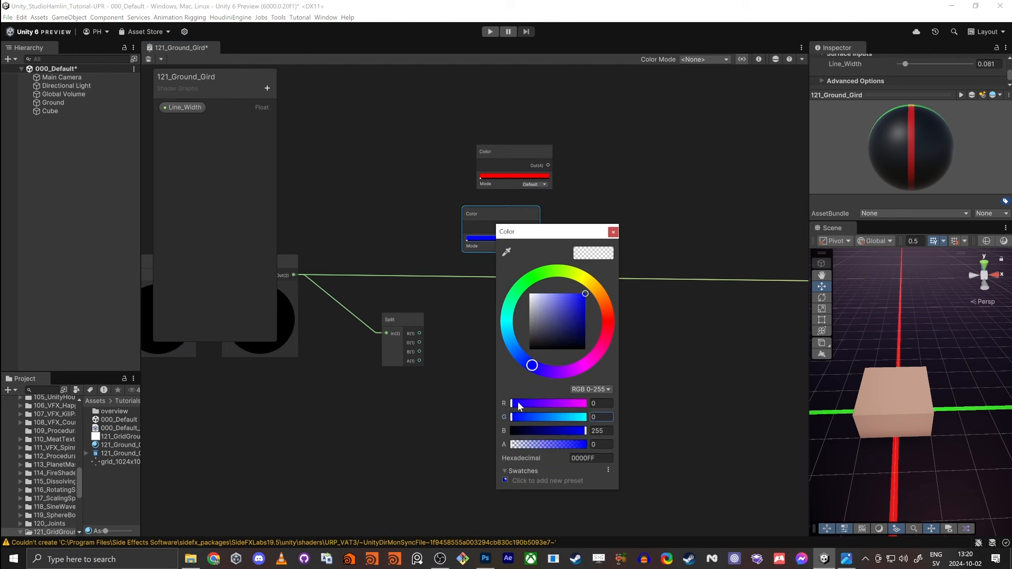
{"action": "left_click", "coordinate": [613, 232]}
- Add a Lerp node and place it near the Split node, below the blue Color node
{"action": "key", "text": "space"}
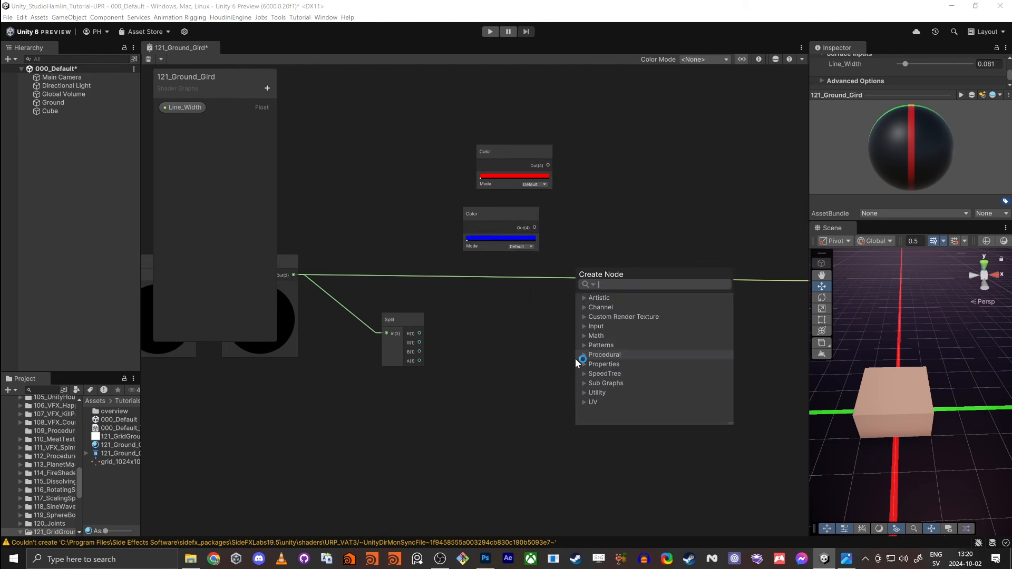
{"action": "type", "text": "lerp"}
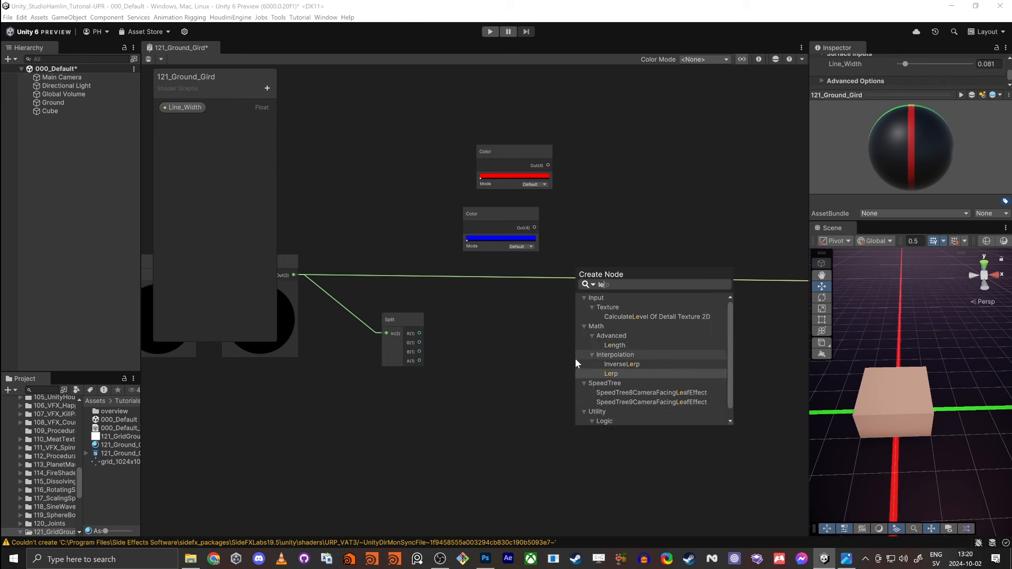
{"action": "key", "text": "Return"}
{"action": "scroll", "coordinate": [507, 303], "scroll_direction": "up", "scroll_amount": 3}
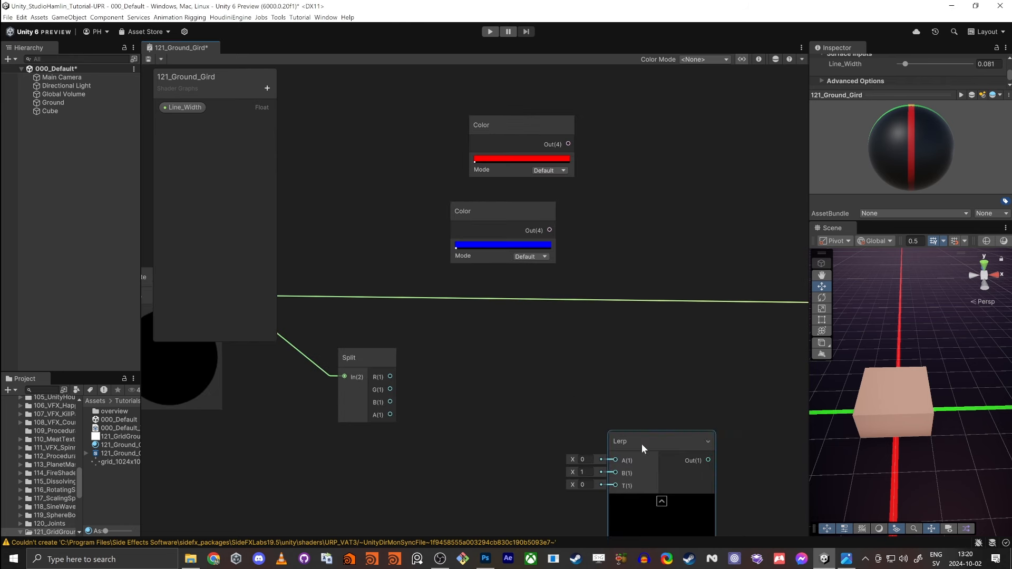
{"action": "left_click_drag", "start_coordinate": [641, 444], "coordinate": [548, 315]}
- Wire Split R to the Lerp's T, blue Color to B and the Lerp output to Base Color, saving to check the ground
{"action": "left_click_drag", "start_coordinate": [390, 376], "coordinate": [507, 361]}
{"action": "left_click_drag", "start_coordinate": [513, 222], "coordinate": [725, 319]}
{"action": "scroll", "coordinate": [602, 364], "scroll_direction": "down", "scroll_amount": 5}
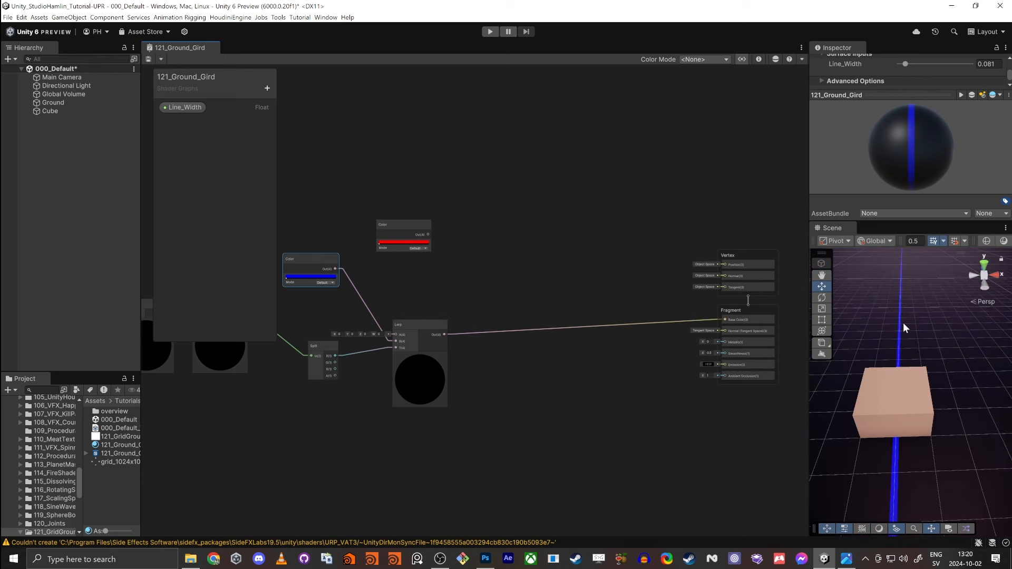
{"action": "left_click_drag", "start_coordinate": [891, 315], "coordinate": [890, 413], "text": "alt"}
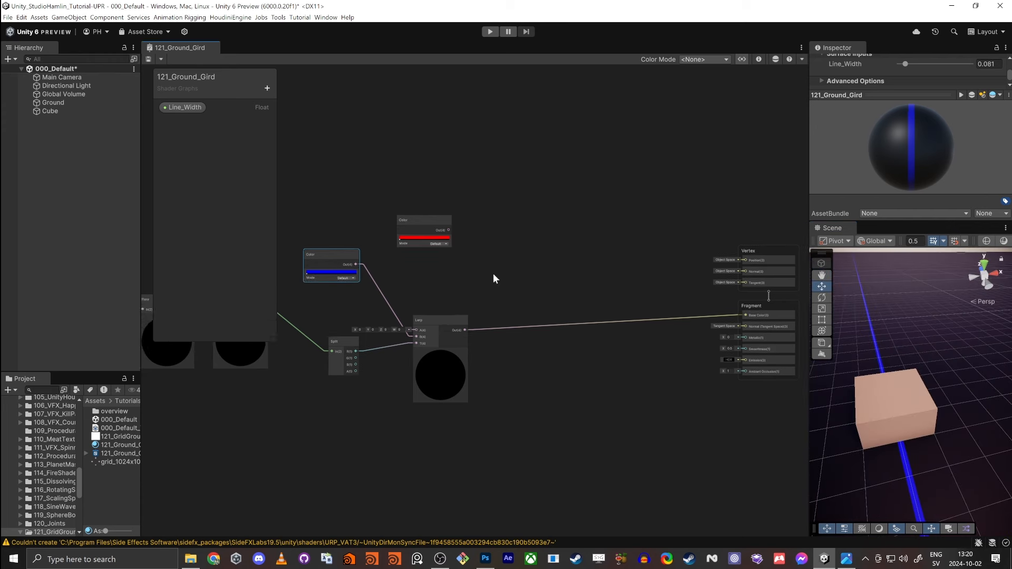
- Duplicate the Lerp node, connect the red Color to the copy's B input and place both nodes together
{"action": "left_click", "coordinate": [461, 312]}
{"action": "key", "text": "ctrl+d"}
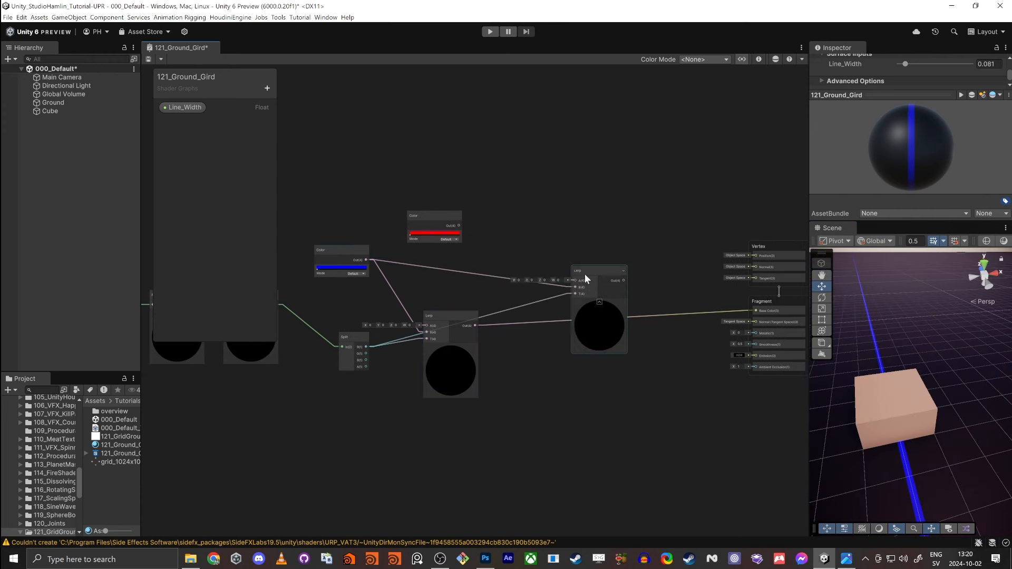
{"action": "scroll", "coordinate": [538, 288], "scroll_direction": "up", "scroll_amount": 4}
{"action": "left_click_drag", "start_coordinate": [608, 285], "coordinate": [508, 527]}
{"action": "scroll", "coordinate": [542, 319], "scroll_direction": "down", "scroll_amount": 4}
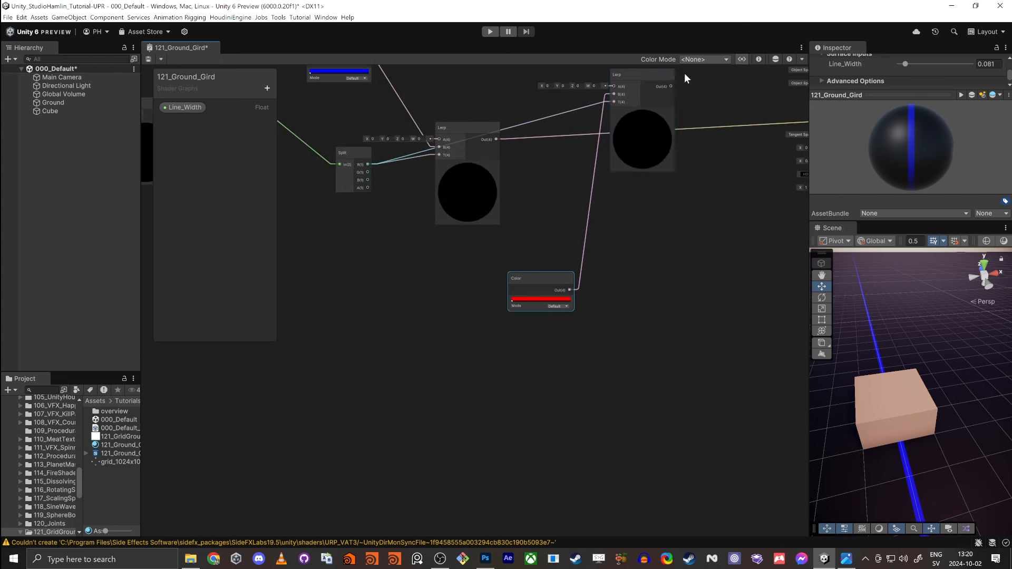
{"action": "left_click_drag", "start_coordinate": [648, 79], "coordinate": [616, 76]}
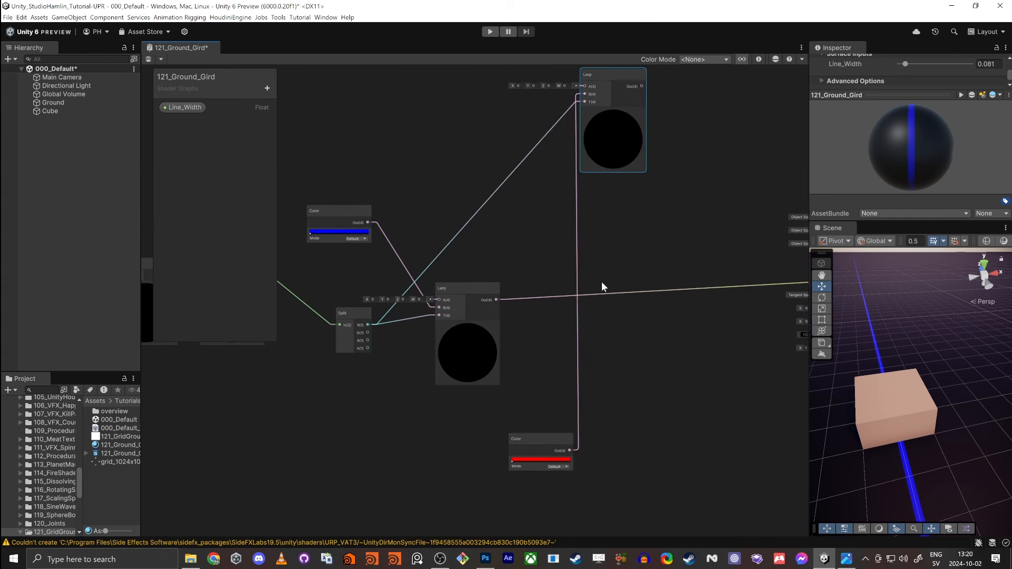
{"action": "left_click_drag", "start_coordinate": [532, 456], "coordinate": [527, 157]}
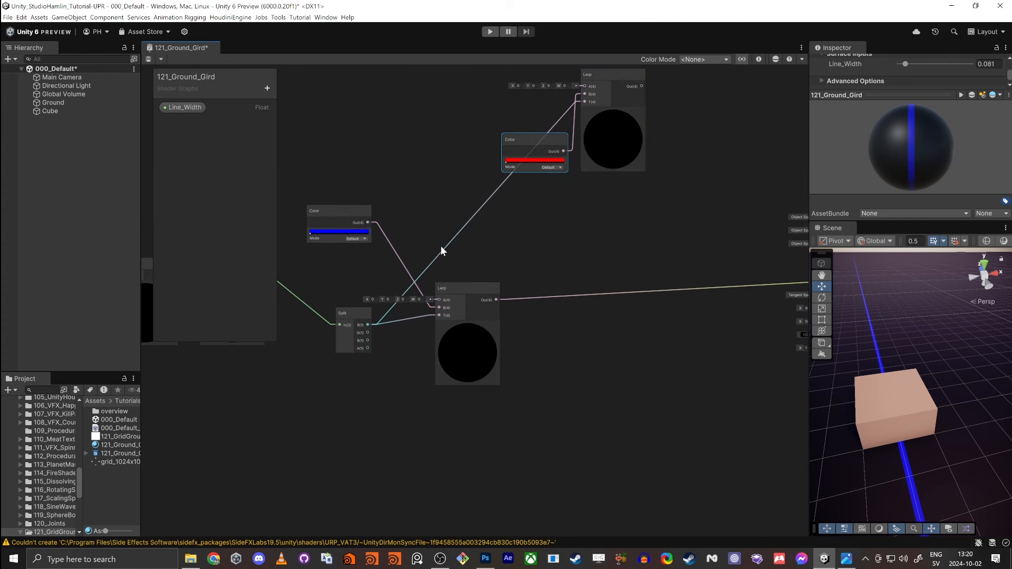
- Connect the first Lerp's output to the second Lerp's A input, and the second Lerp's output to Base Color
{"action": "middle_click_drag", "start_coordinate": [574, 71], "coordinate": [583, 119]}
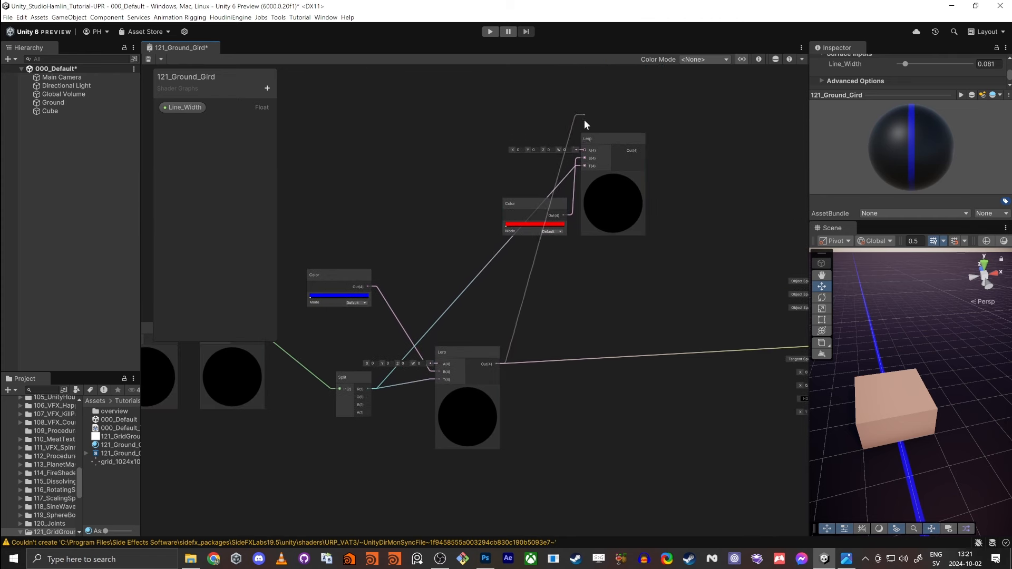
{"action": "key", "text": "space"}
{"action": "key", "text": "Escape"}
{"action": "left_click_drag", "start_coordinate": [583, 150], "coordinate": [495, 364]}
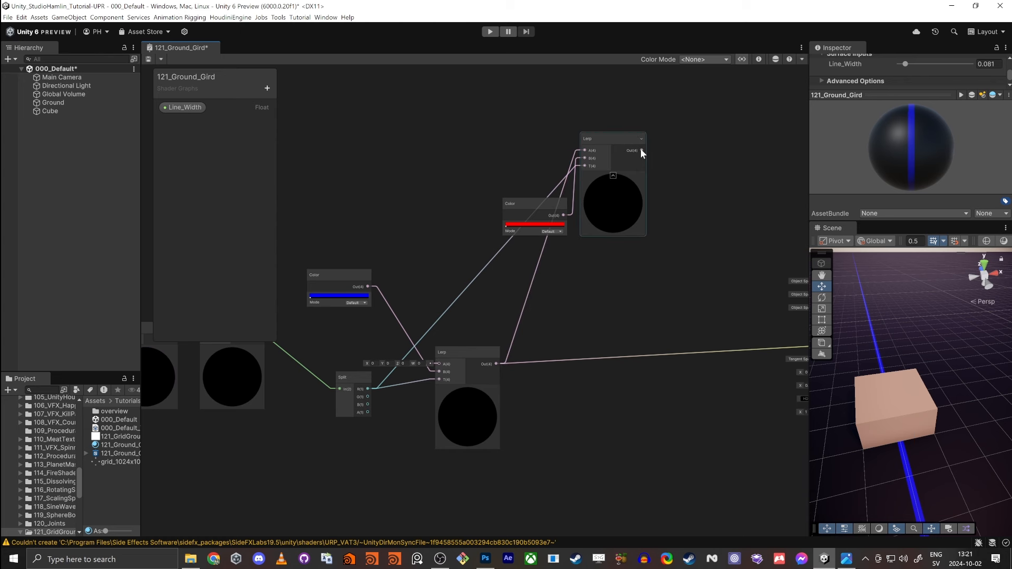
{"action": "left_click_drag", "start_coordinate": [641, 152], "coordinate": [671, 334]}
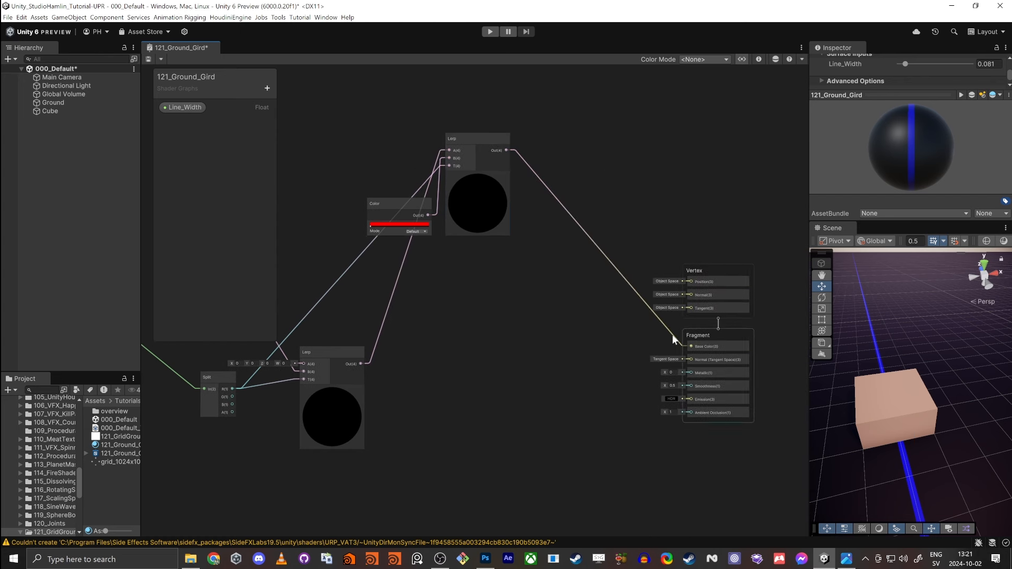
- Arrange the two Lerp nodes, the two Color nodes and the Split node into a clear layout and save the graph
{"action": "left_click_drag", "start_coordinate": [487, 136], "coordinate": [497, 300]}
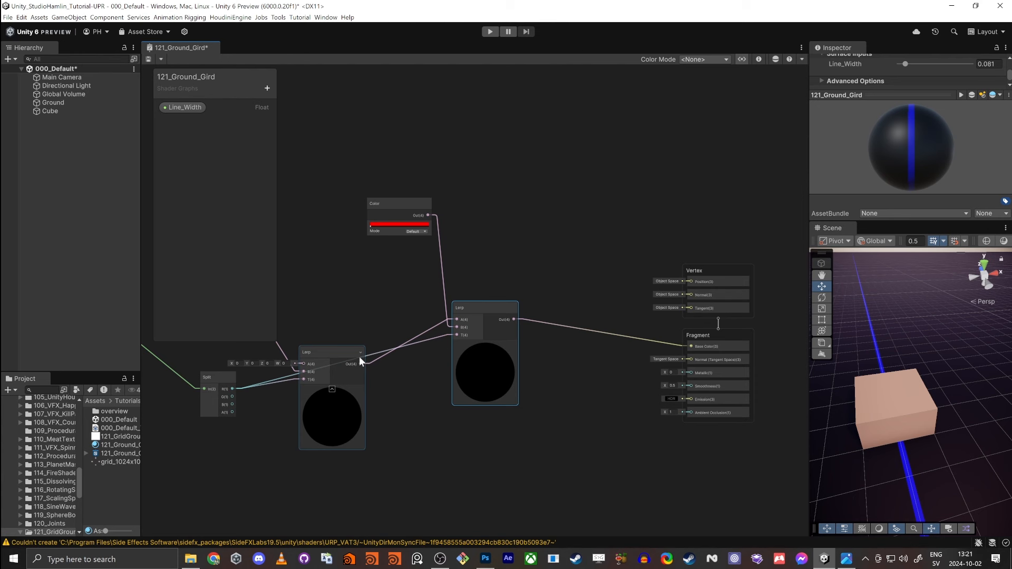
{"action": "left_click_drag", "start_coordinate": [359, 362], "coordinate": [332, 228]}
{"action": "middle_click_drag", "start_coordinate": [332, 228], "coordinate": [432, 241]}
{"action": "left_click_drag", "start_coordinate": [434, 232], "coordinate": [463, 135]}
{"action": "left_click_drag", "start_coordinate": [489, 230], "coordinate": [433, 330]}
{"action": "middle_click_drag", "start_coordinate": [289, 306], "coordinate": [447, 330]}
{"action": "left_click_drag", "start_coordinate": [446, 329], "coordinate": [438, 205]}
{"action": "left_click_drag", "start_coordinate": [474, 420], "coordinate": [486, 363]}
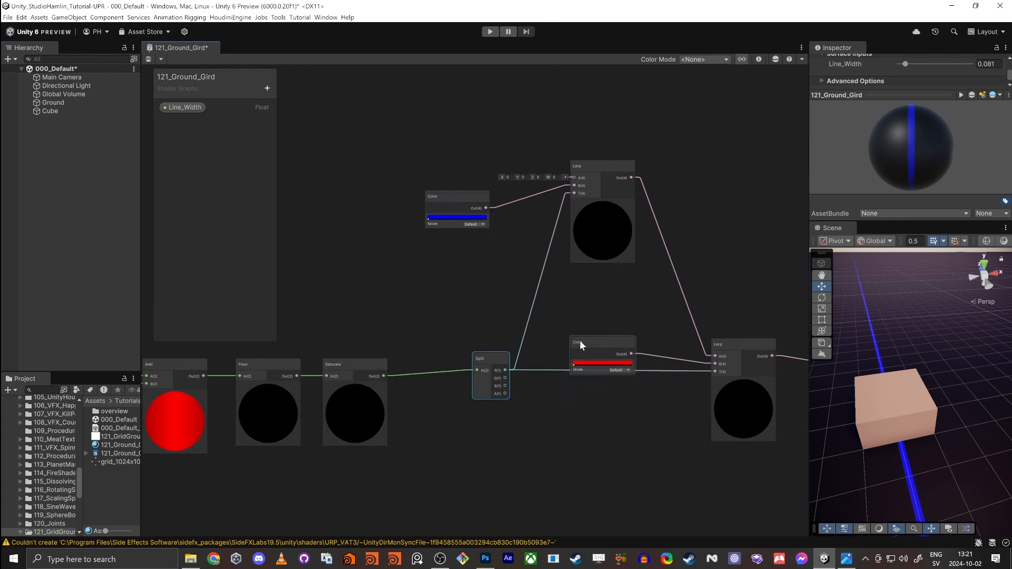
{"action": "left_click_drag", "start_coordinate": [580, 341], "coordinate": [582, 294]}
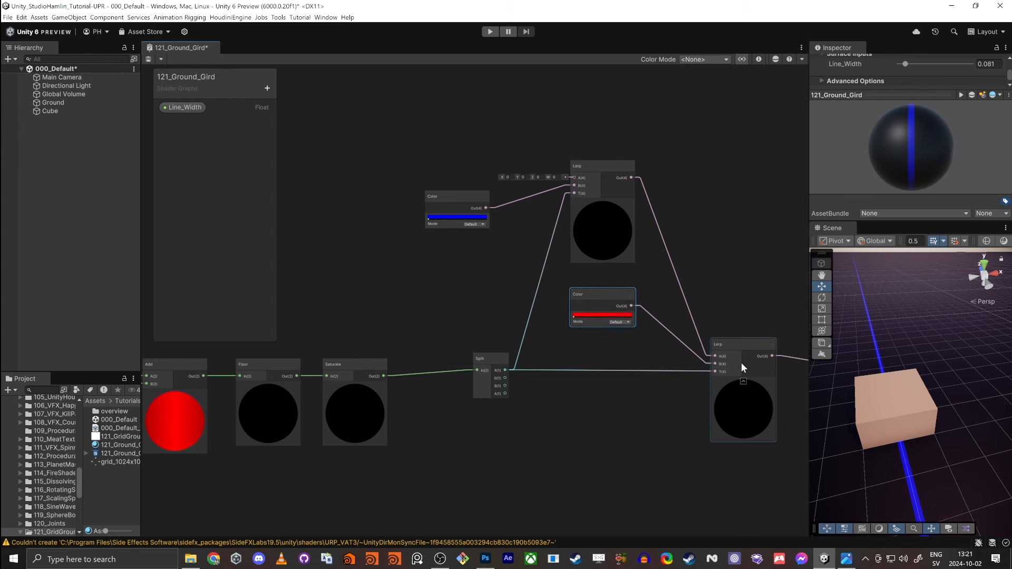
{"action": "left_click_drag", "start_coordinate": [735, 343], "coordinate": [719, 340]}
{"action": "middle_click_drag", "start_coordinate": [714, 257], "coordinate": [654, 233]}
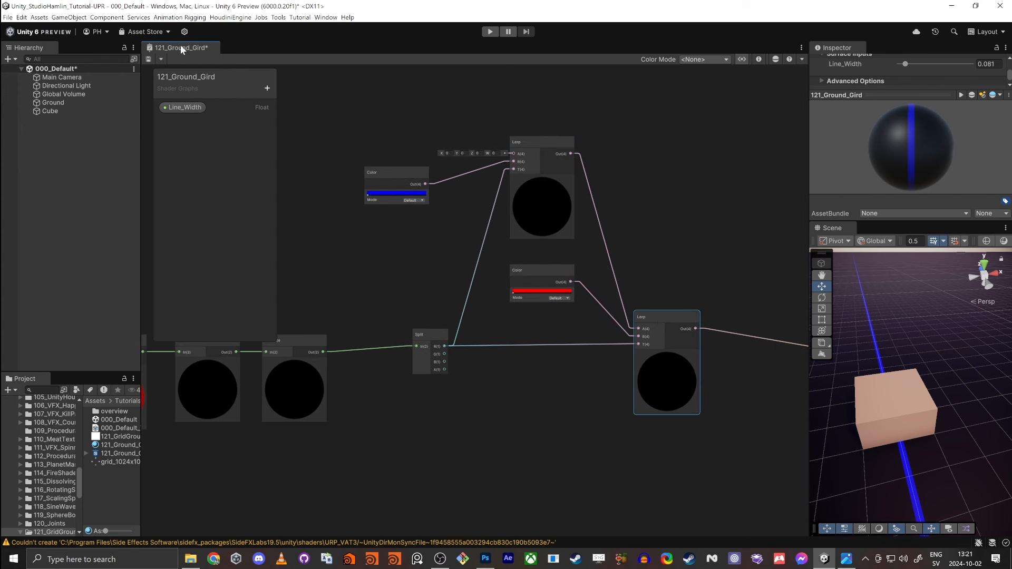
{"action": "left_click", "coordinate": [149, 59]}
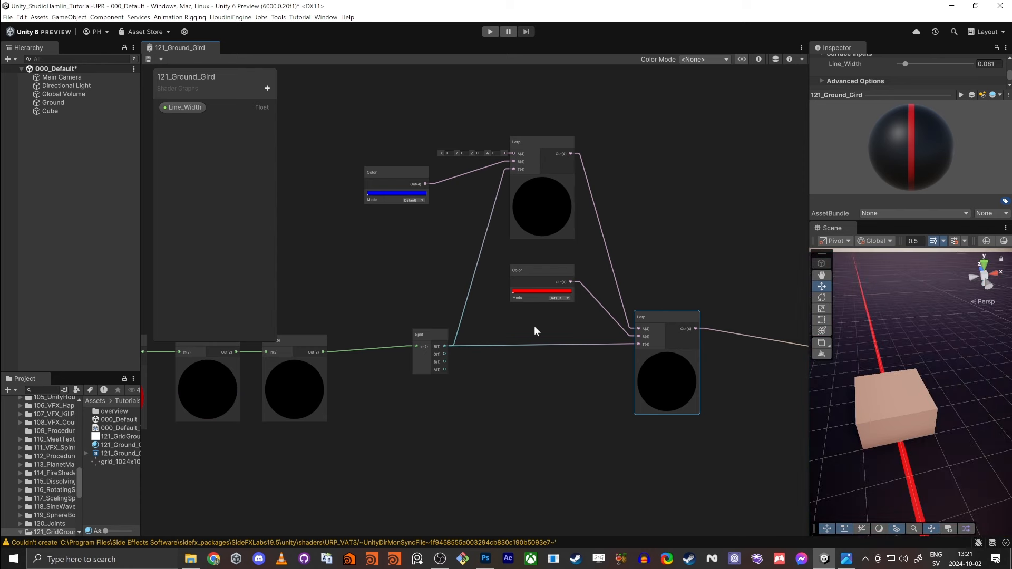
- Connect the Split node's G output to the second Lerp's T input and save the graph
{"action": "scroll", "coordinate": [582, 328], "scroll_direction": "up", "scroll_amount": 3}
{"action": "scroll", "coordinate": [728, 359], "scroll_direction": "down", "scroll_amount": 3}
{"action": "scroll", "coordinate": [640, 366], "scroll_direction": "up", "scroll_amount": 2}
{"action": "scroll", "coordinate": [535, 398], "scroll_direction": "down", "scroll_amount": 2}
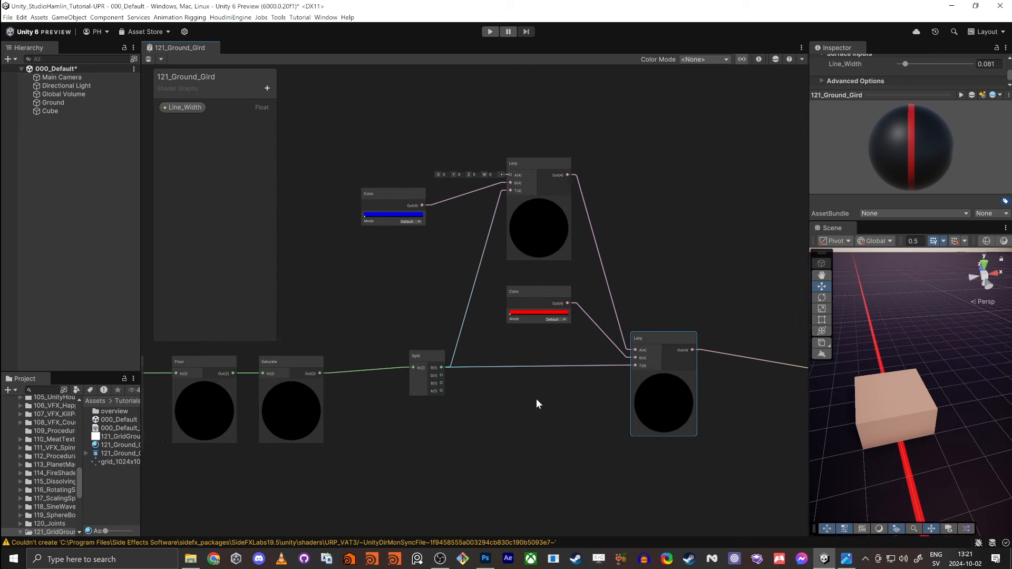
{"action": "scroll", "coordinate": [444, 380], "scroll_direction": "up", "scroll_amount": 4}
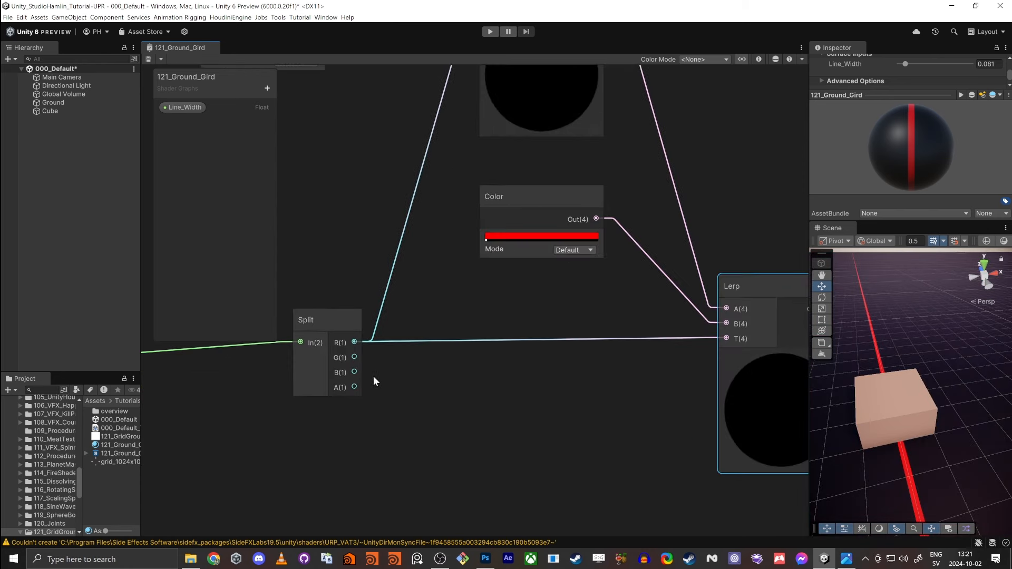
{"action": "left_click_drag", "start_coordinate": [354, 358], "coordinate": [726, 338]}
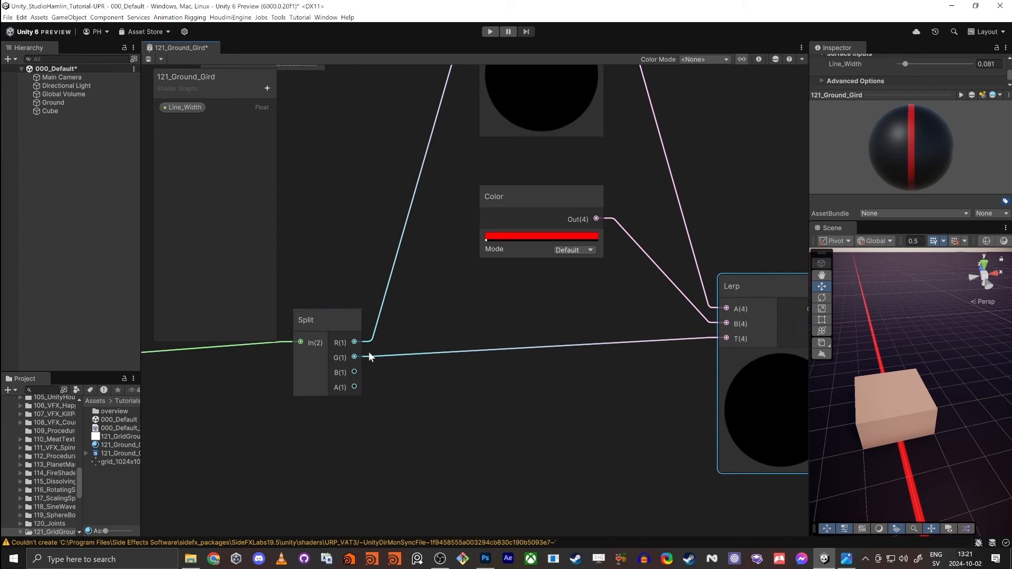
{"action": "left_click", "coordinate": [148, 59]}
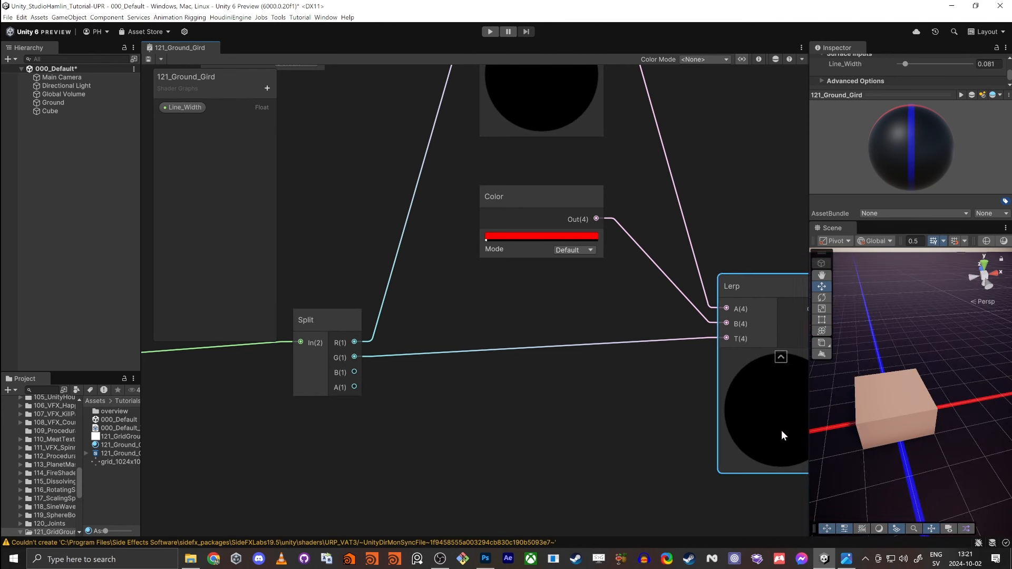
- Move the blue Color node slightly up beside the first Lerp node
{"action": "key", "text": "a"}
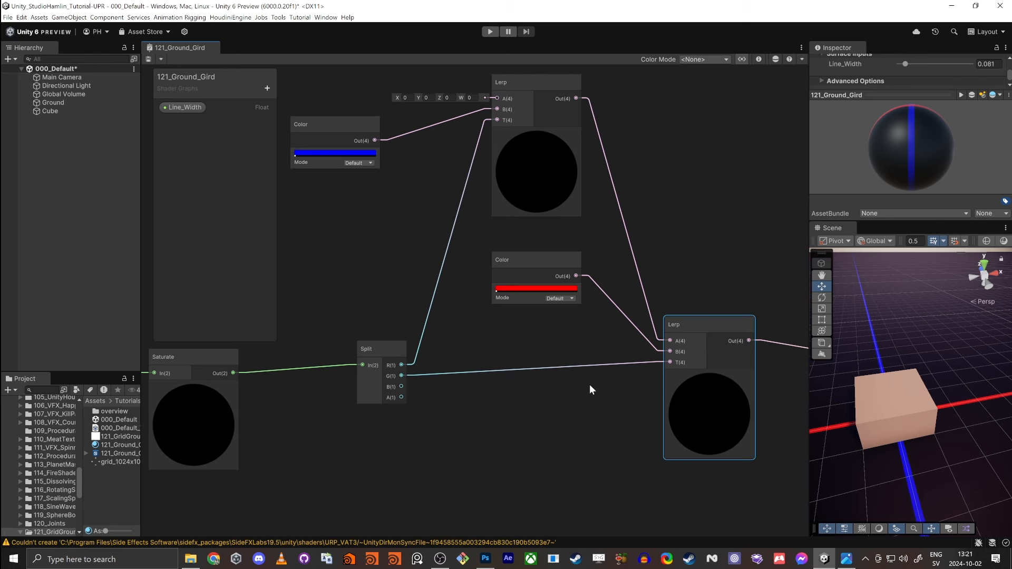
{"action": "middle_click_drag", "start_coordinate": [526, 410], "coordinate": [559, 273]}
{"action": "scroll", "coordinate": [545, 377], "scroll_direction": "down", "scroll_amount": 4}
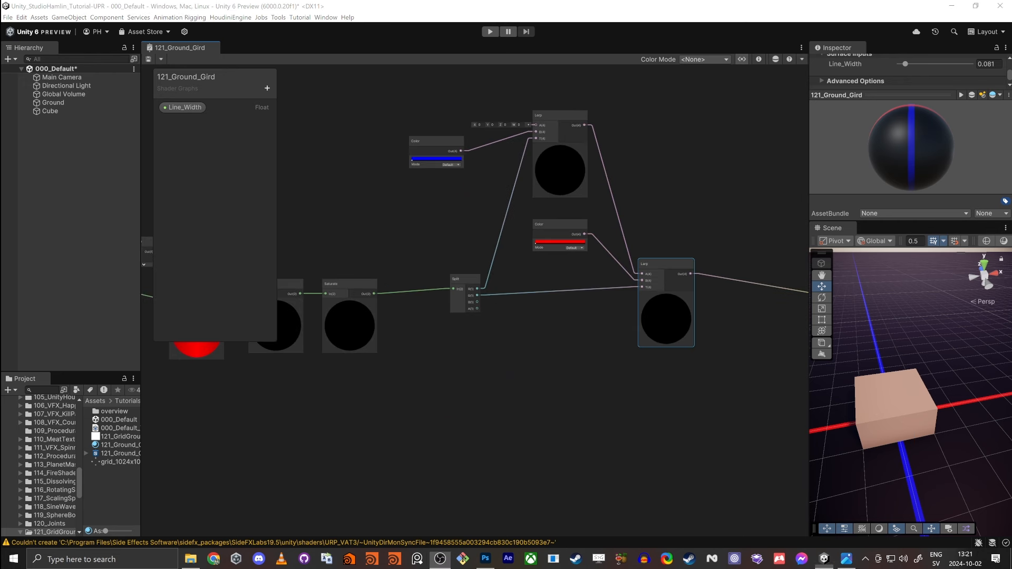
{"action": "left_click_drag", "start_coordinate": [435, 159], "coordinate": [441, 146]}
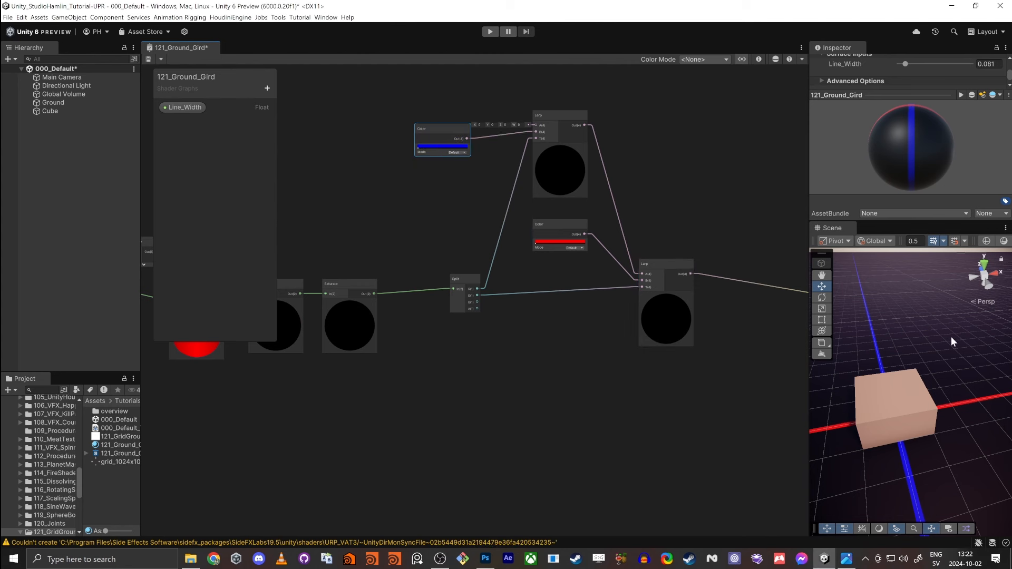
{"action": "middle_click_drag", "start_coordinate": [475, 163], "coordinate": [418, 389]}
{"action": "scroll", "coordinate": [493, 320], "scroll_direction": "up", "scroll_amount": 6}
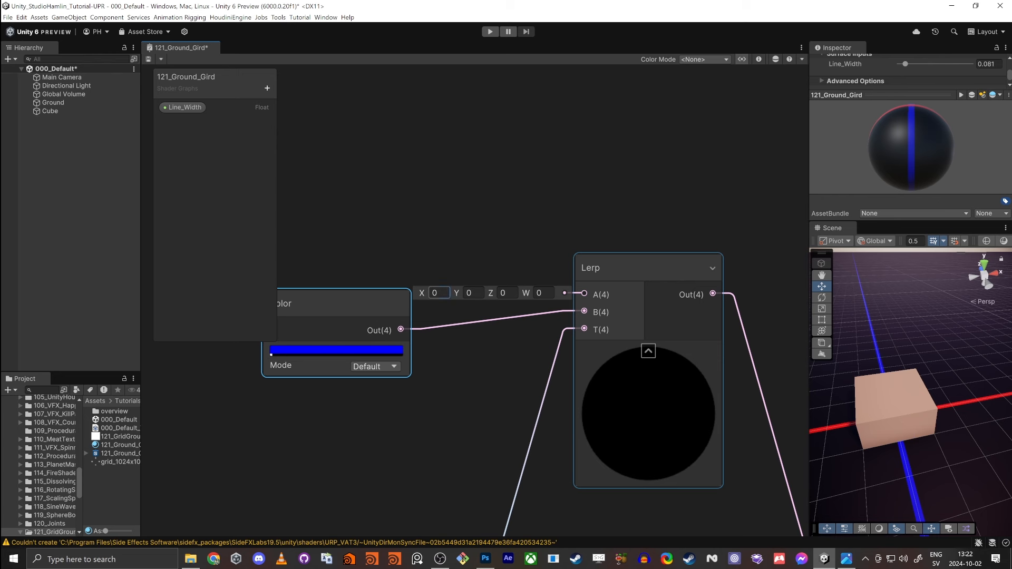
{"action": "key", "text": "Return"}
{"action": "left_click", "coordinate": [518, 296]}
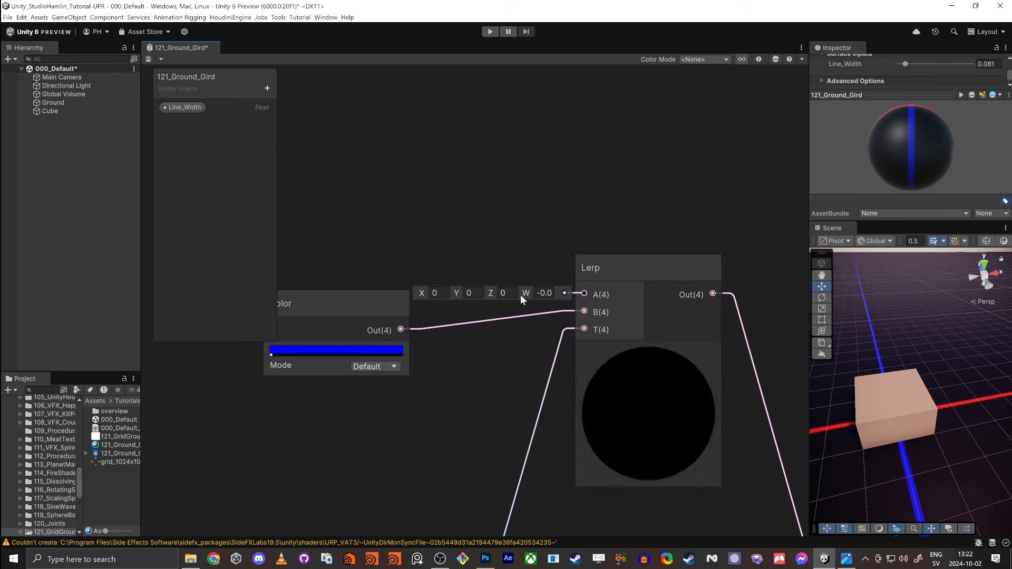
{"action": "scroll", "coordinate": [513, 240], "scroll_direction": "down", "scroll_amount": 1}
{"action": "left_click_drag", "start_coordinate": [580, 292], "coordinate": [546, 252]}
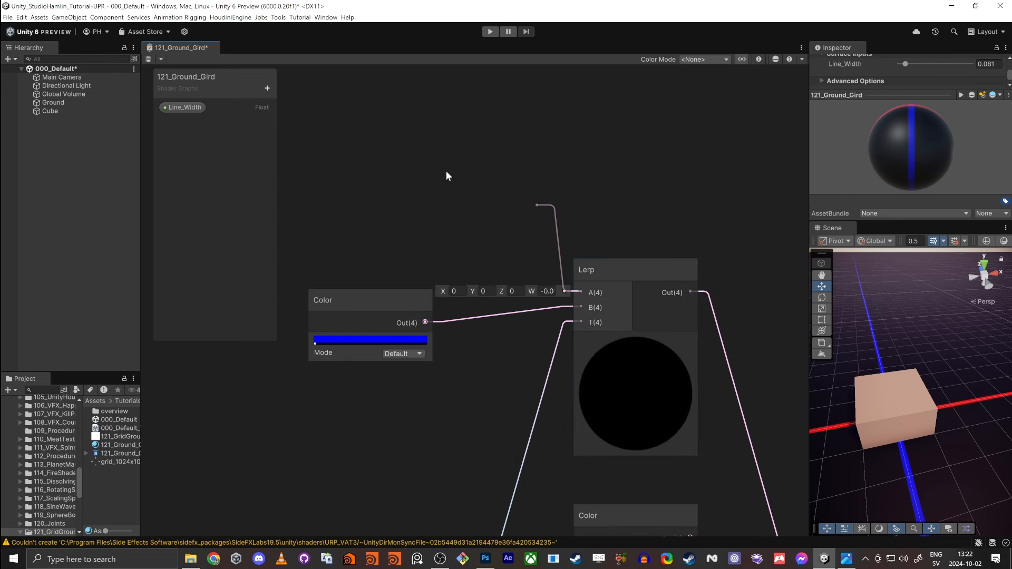
- Add a Triplanar node above the blue Color node and connect its output to the first Lerp's A input
{"action": "middle_click_drag", "start_coordinate": [437, 175], "coordinate": [600, 259]}
{"action": "scroll", "coordinate": [601, 260], "scroll_direction": "down", "scroll_amount": 2}
{"action": "middle_click_drag", "start_coordinate": [555, 202], "coordinate": [547, 268]}
{"action": "key", "text": "space"}
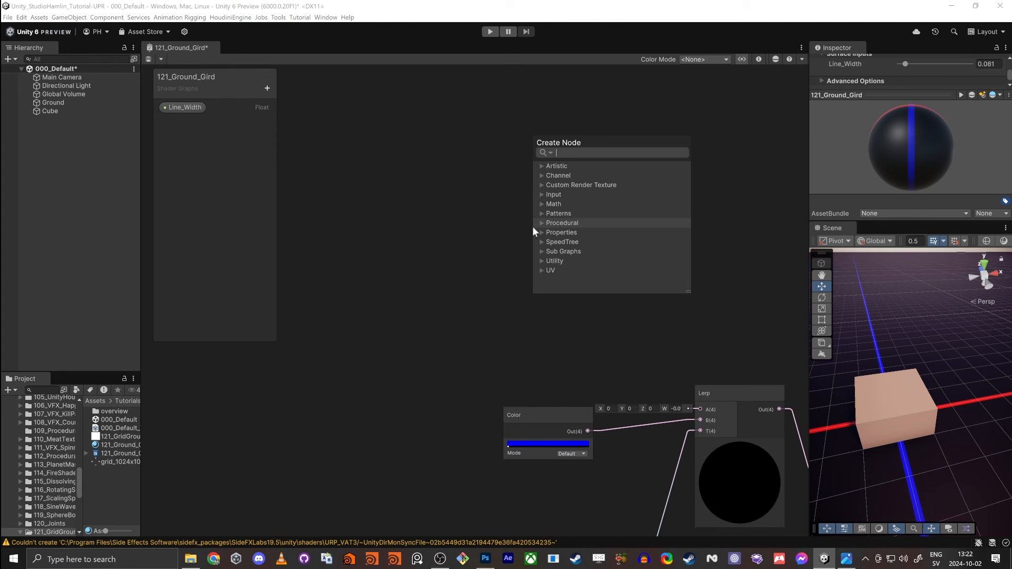
{"action": "type", "text": "tripl"}
{"action": "key", "text": "Return"}
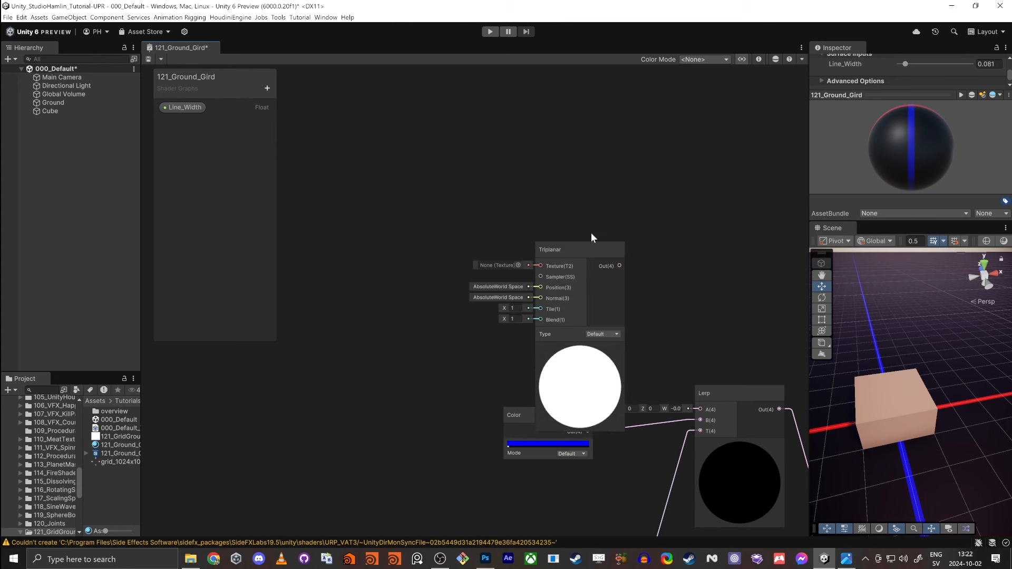
{"action": "left_click_drag", "start_coordinate": [619, 266], "coordinate": [700, 409]}
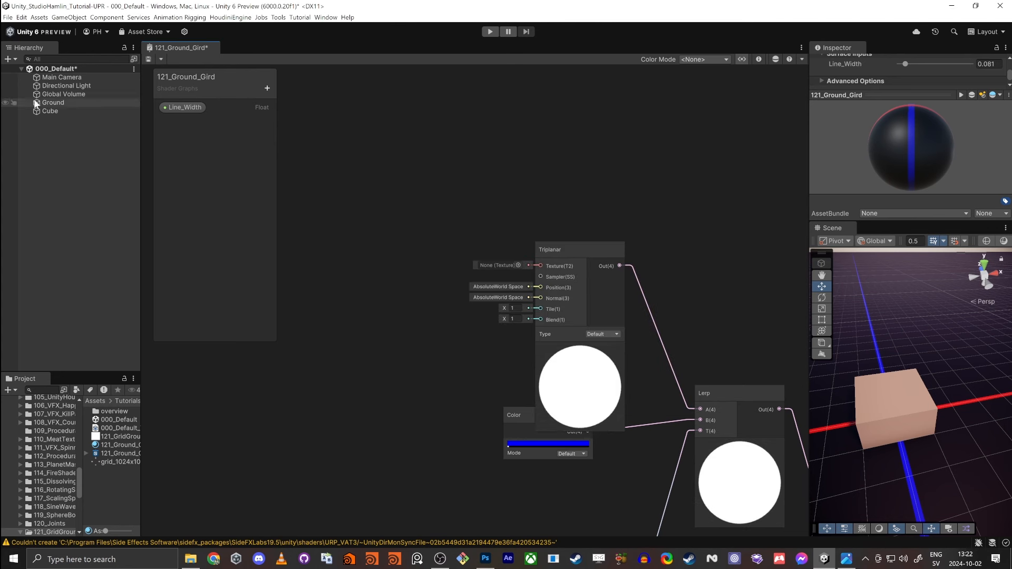
- Add a Texture 2D property, place it in the graph beside the Triplanar node and rename it Grid
{"action": "left_click", "coordinate": [267, 88]}
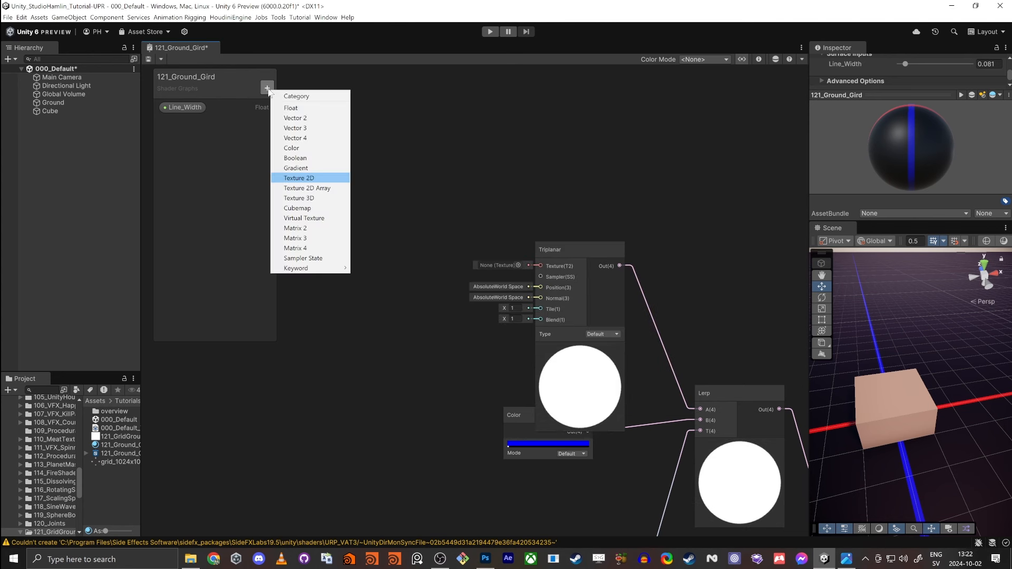
{"action": "left_click", "coordinate": [302, 177]}
{"action": "key", "text": "Return"}
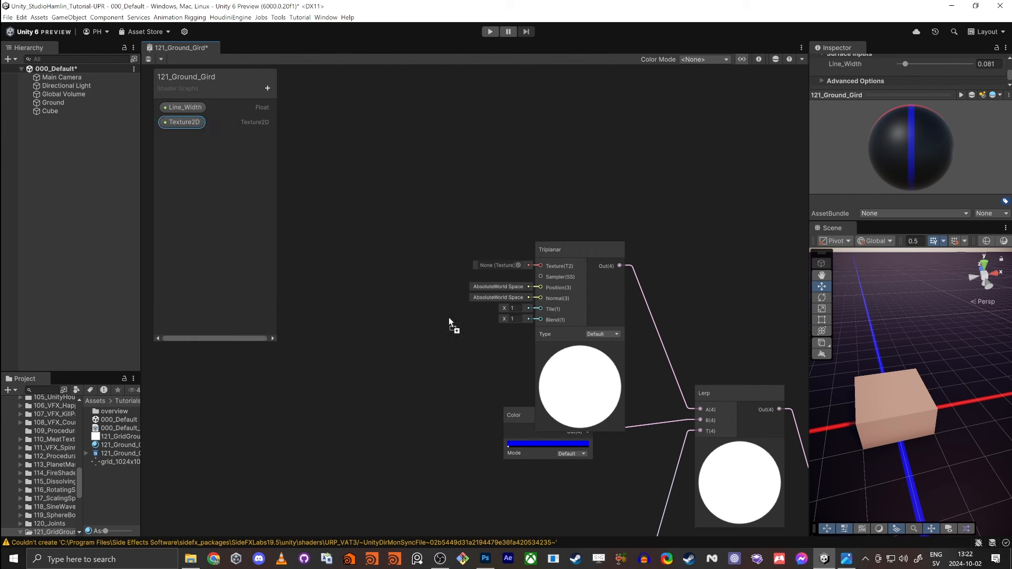
{"action": "left_click_drag", "start_coordinate": [448, 317], "coordinate": [390, 266]}
{"action": "left_click", "coordinate": [182, 127]}
{"action": "double_click", "coordinate": [181, 123]}
{"action": "type", "text": "G"}
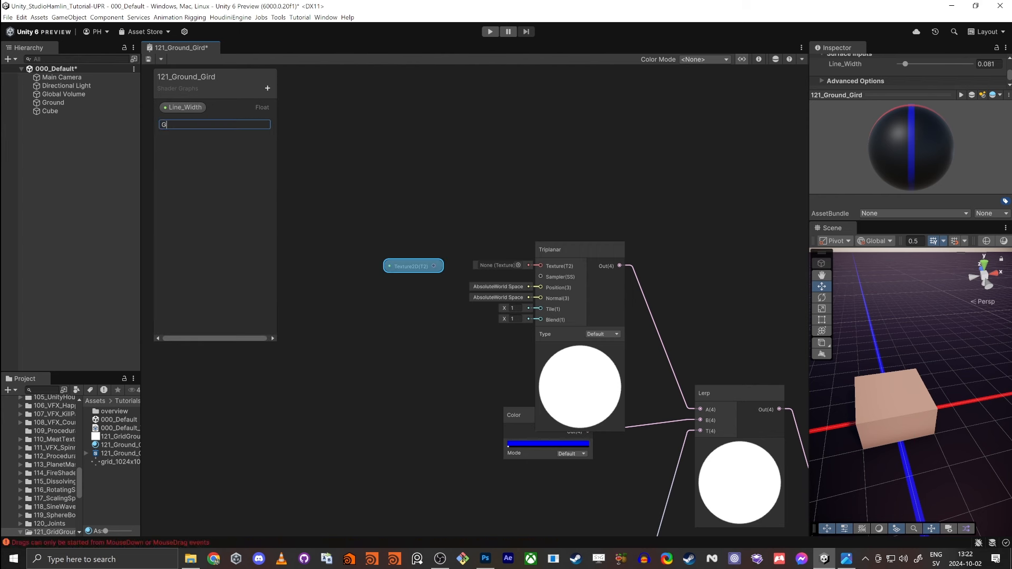
{"action": "type", "text": "rid"}
{"action": "key", "text": "Return"}
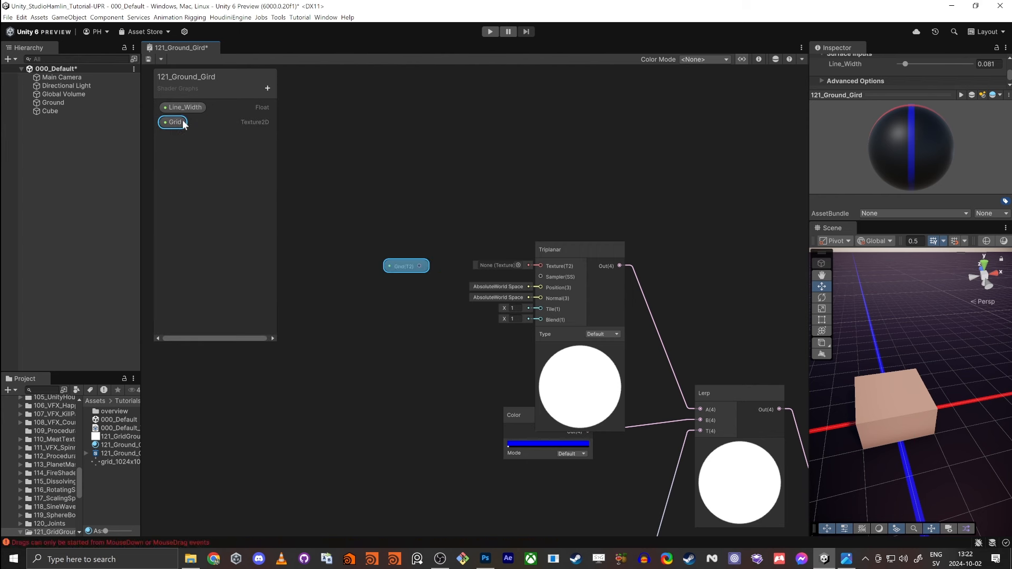
- Connect the Grid property to the Triplanar node's Texture input, move the Grid node closer and save the graph
{"action": "scroll", "coordinate": [379, 213], "scroll_direction": "up", "scroll_amount": 3}
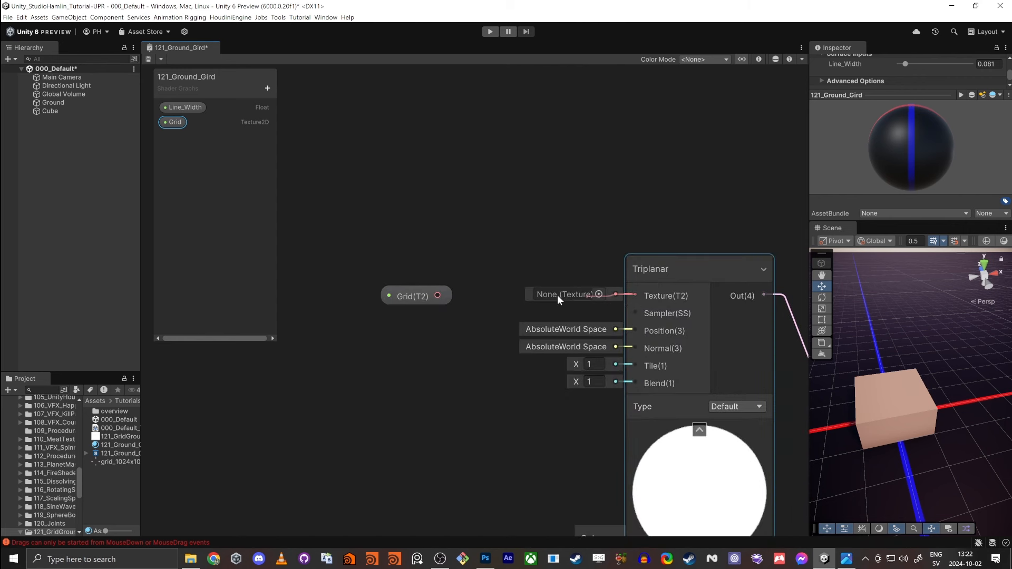
{"action": "left_click_drag", "start_coordinate": [558, 295], "coordinate": [505, 279]}
{"action": "left_click", "coordinate": [429, 267]}
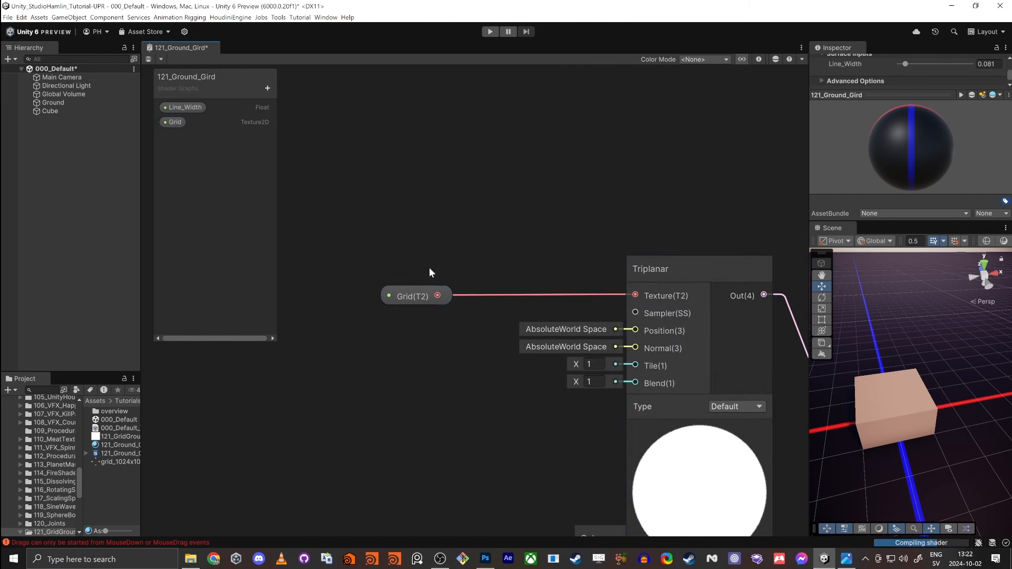
{"action": "left_click_drag", "start_coordinate": [427, 296], "coordinate": [510, 279]}
{"action": "middle_click_drag", "start_coordinate": [513, 194], "coordinate": [457, 155]}
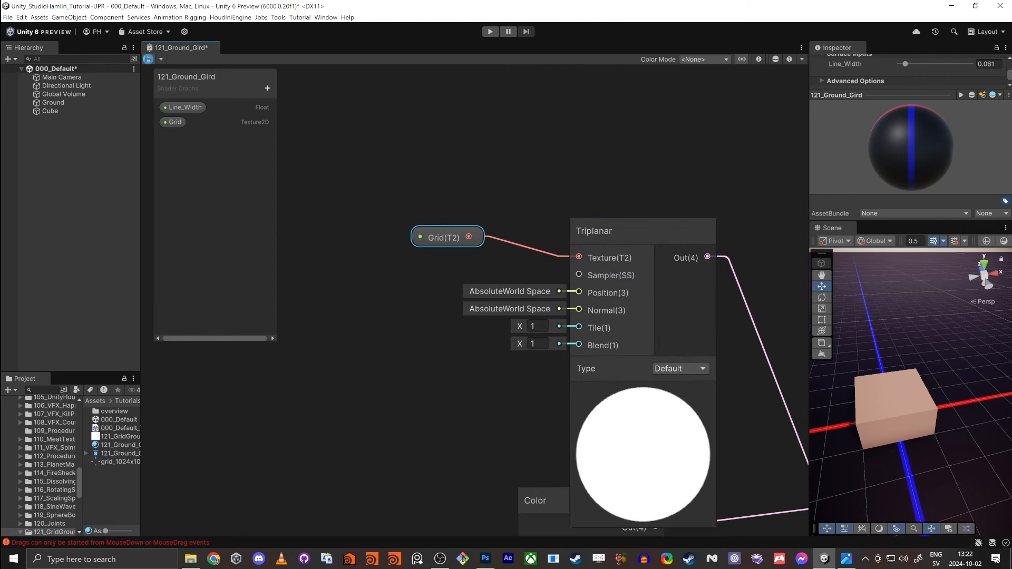
{"action": "left_click", "coordinate": [148, 59]}
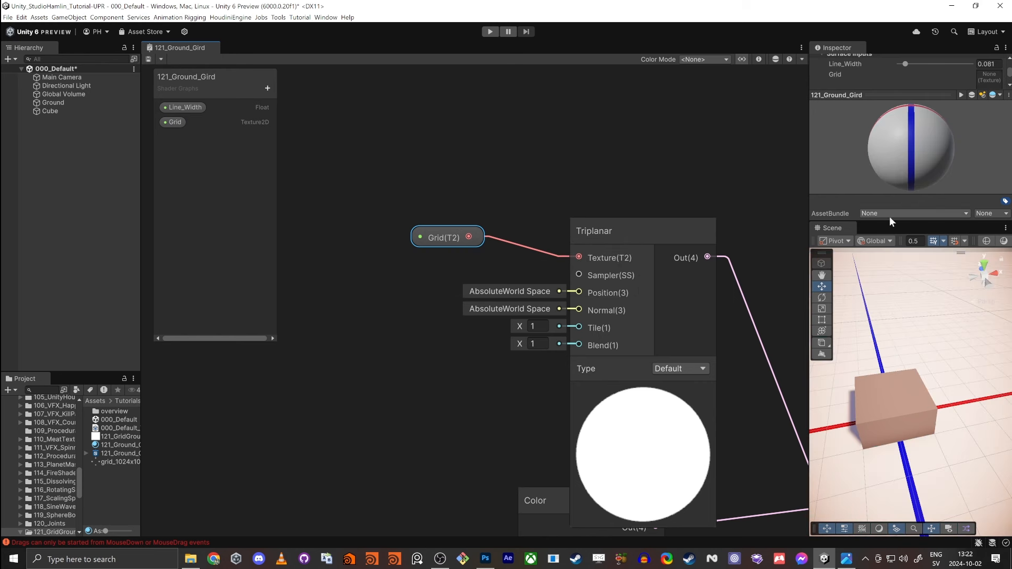
- Enlarge the Inspector and Project areas, and open the 121_GridGround_1024x1024 texture in Photoshop to check its image size
{"action": "left_click_drag", "start_coordinate": [889, 222], "coordinate": [895, 351]}
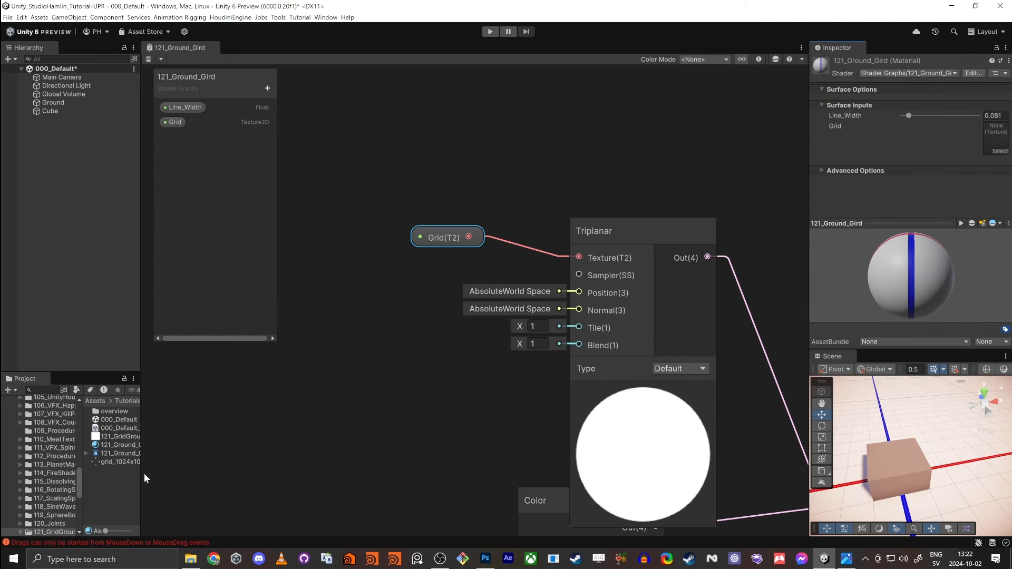
{"action": "left_click_drag", "start_coordinate": [143, 474], "coordinate": [186, 484]}
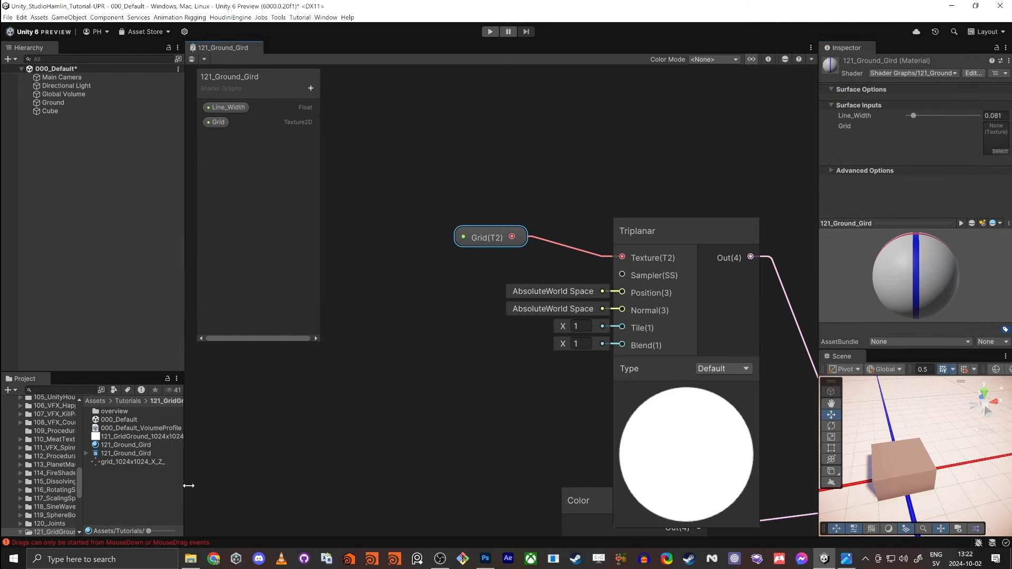
{"action": "left_click", "coordinate": [121, 438]}
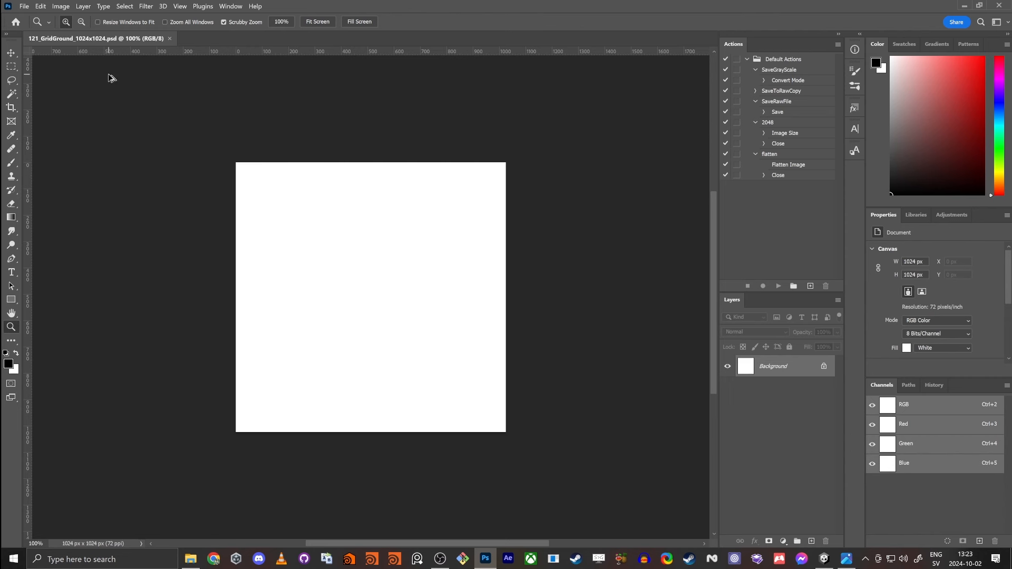
{"action": "key", "text": "ctrl+alt+i"}
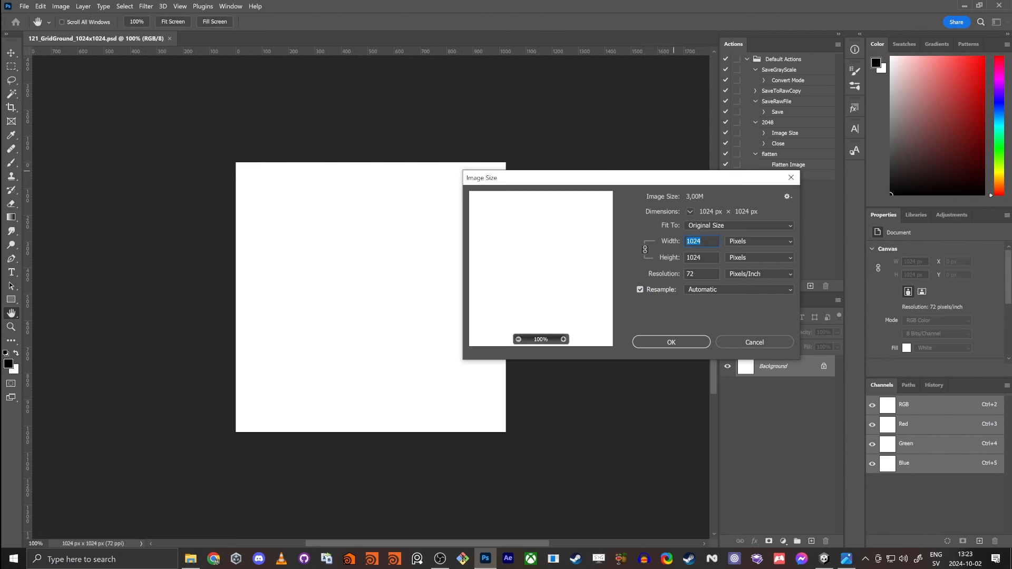
{"action": "left_click", "coordinate": [790, 177]}
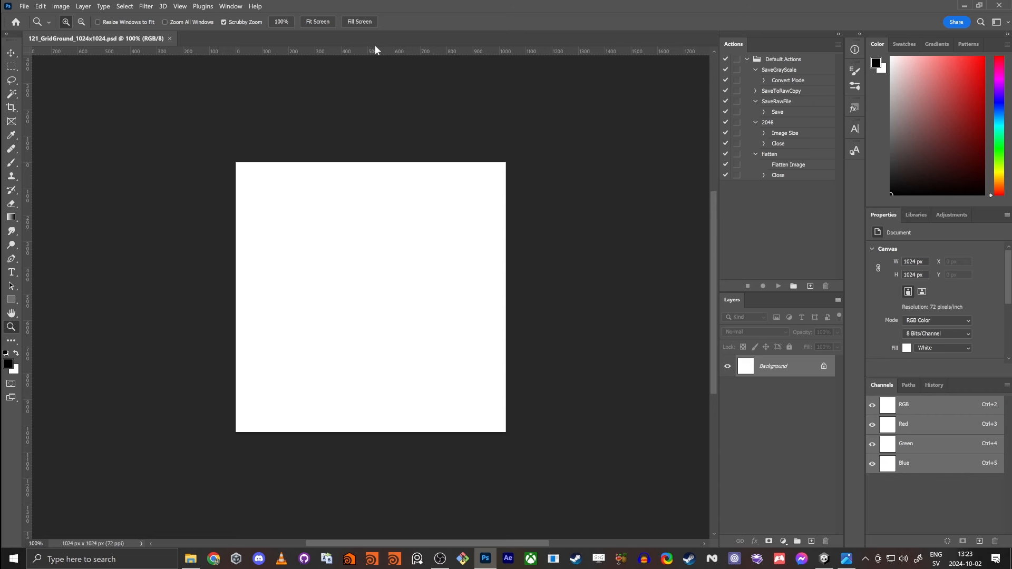
- Place one horizontal and one vertical guide through the centre of the canvas
{"action": "left_click_drag", "start_coordinate": [374, 54], "coordinate": [453, 297]}
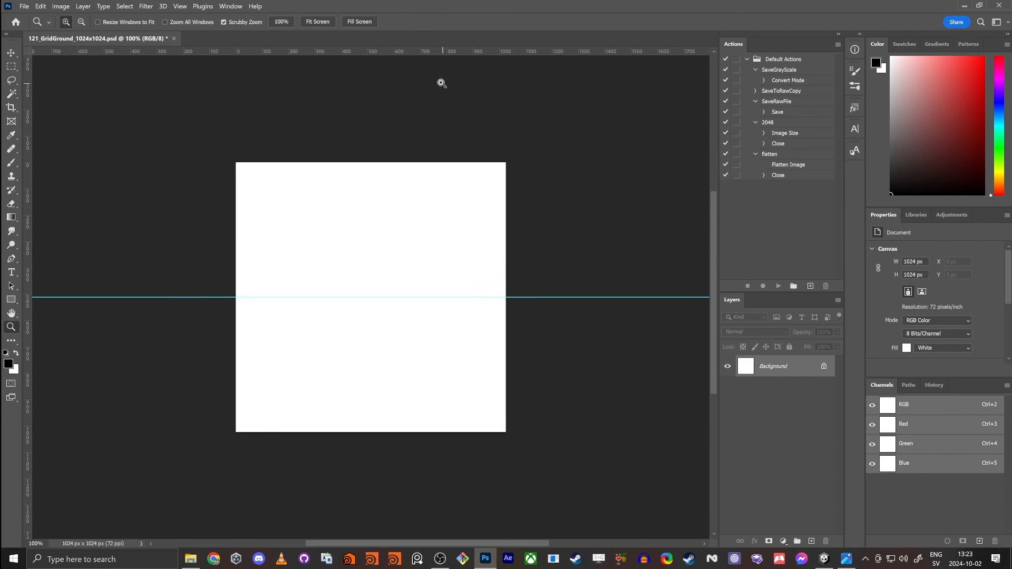
{"action": "left_click_drag", "start_coordinate": [29, 134], "coordinate": [27, 169]}
{"action": "left_click", "coordinate": [333, 56]}
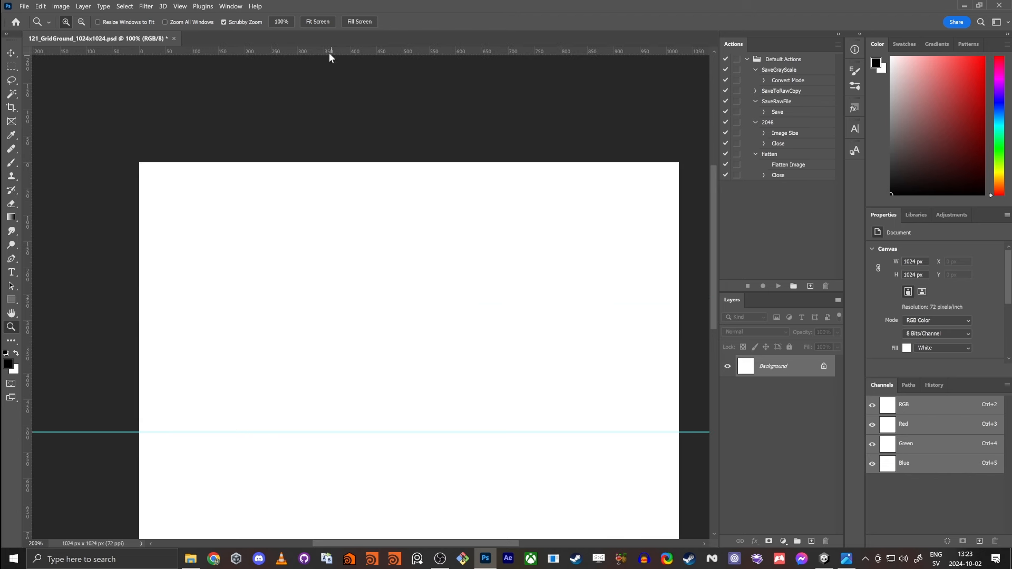
{"action": "left_click_drag", "start_coordinate": [318, 129], "coordinate": [297, 167]}
{"action": "left_click_drag", "start_coordinate": [331, 53], "coordinate": [356, 153]}
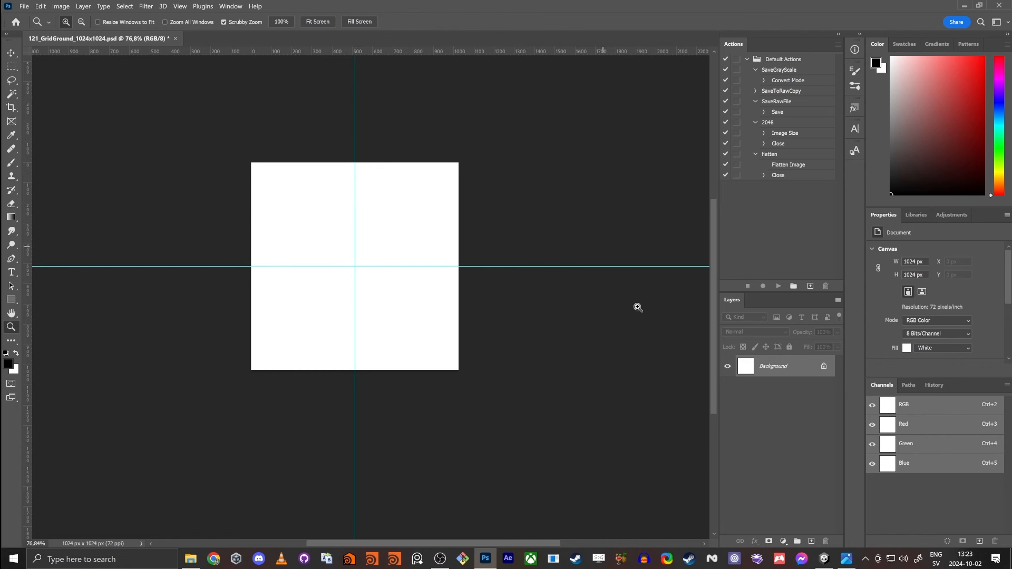
- Create a new layer and select the canvas's upper-right and lower-left quadrants along the guides
{"action": "key", "text": "ctrl+shift+n"}
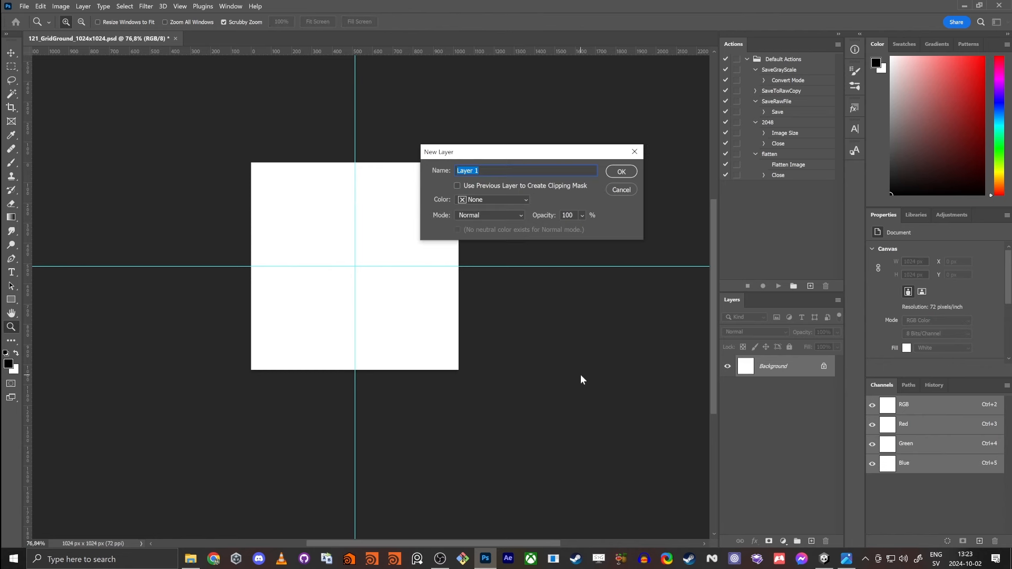
{"action": "key", "text": "Return"}
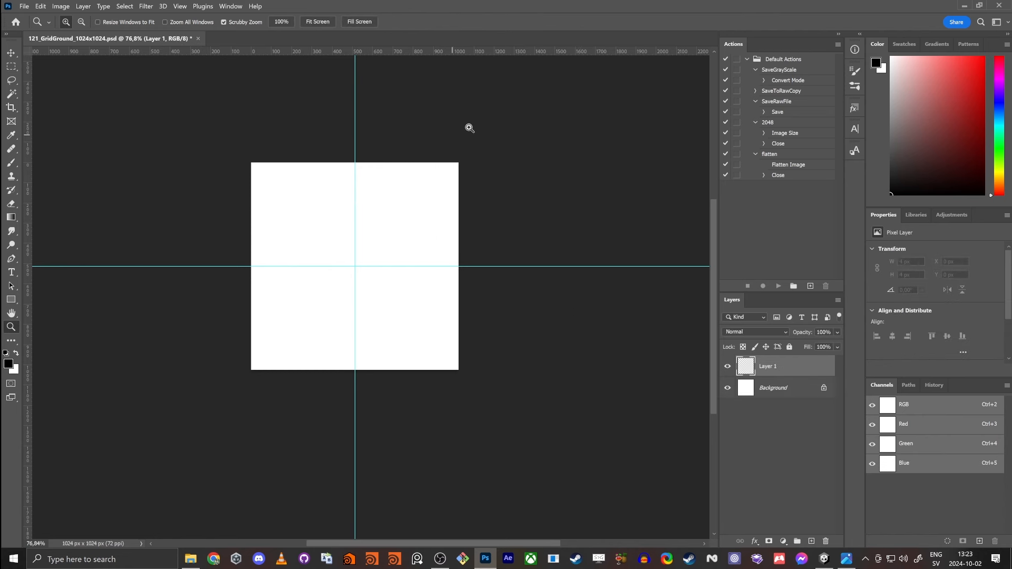
{"action": "key", "text": "m"}
{"action": "left_click_drag", "start_coordinate": [459, 163], "coordinate": [355, 266]}
{"action": "left_click_drag", "start_coordinate": [251, 369], "coordinate": [355, 266], "text": "shift"}
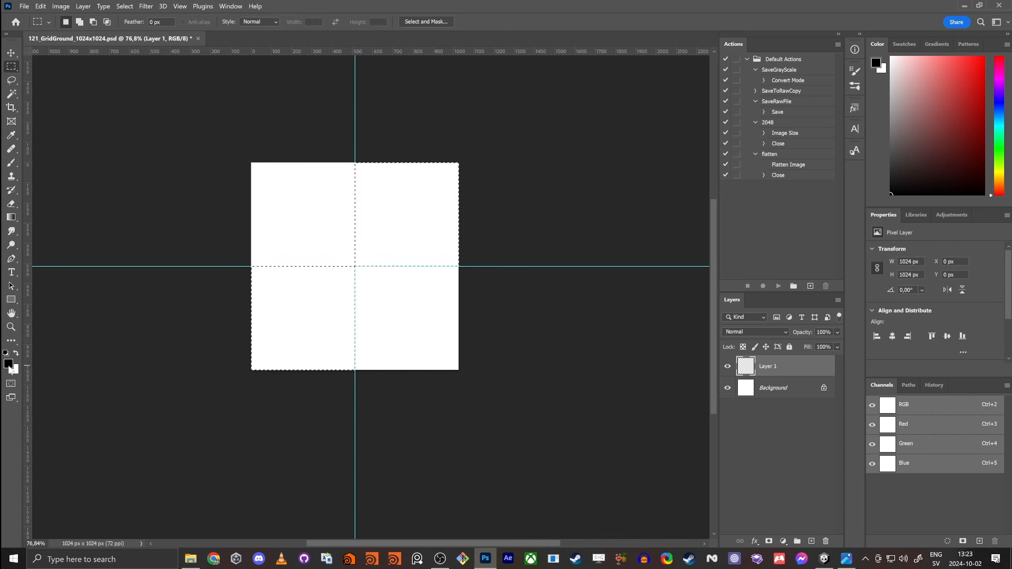
- Set the foreground colour to 6b6b6b, fill the two selected quadrants with it and deselect
{"action": "left_click", "coordinate": [9, 363]}
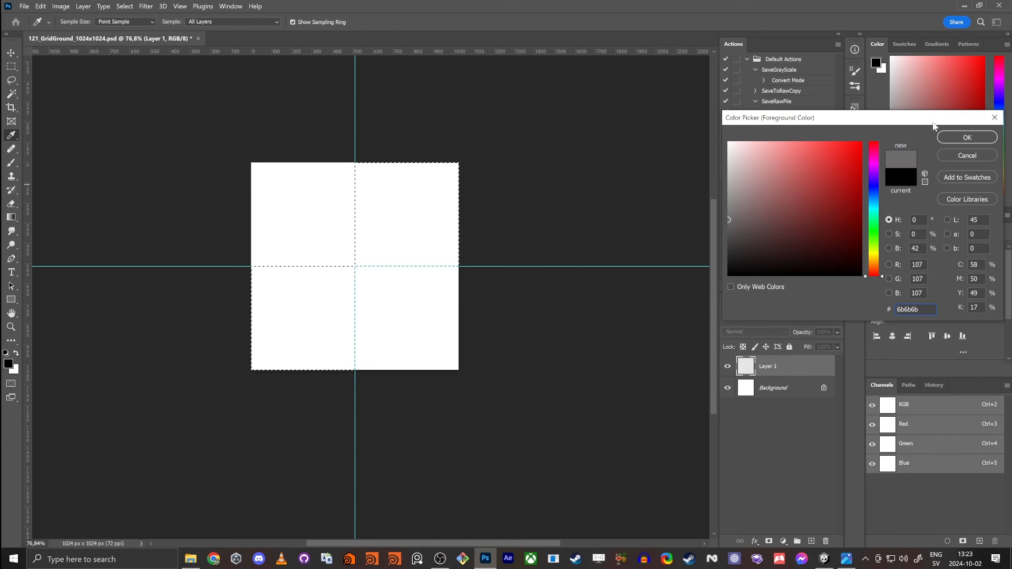
{"action": "left_click", "coordinate": [967, 137]}
{"action": "key", "text": "alt+BackSpace"}
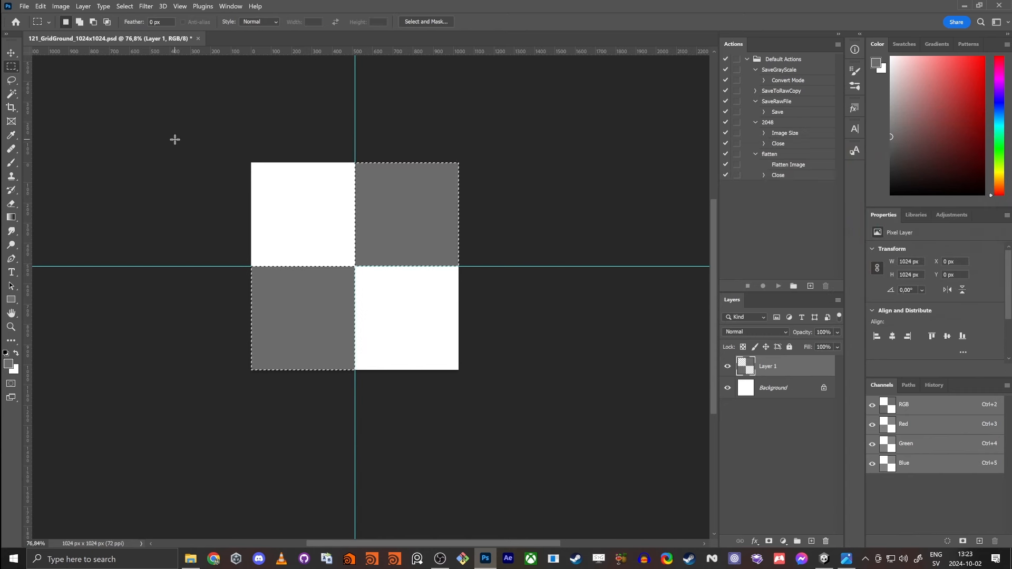
{"action": "key", "text": "ctrl+d"}
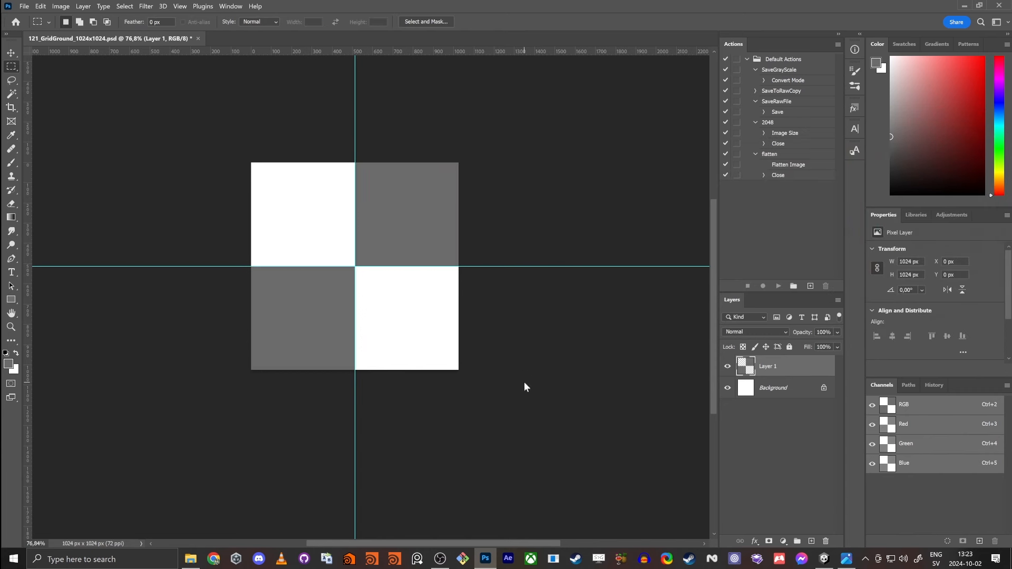
- Set the foreground colour to 3c3c3c and fill the Background layer with it
{"action": "left_click", "coordinate": [787, 390]}
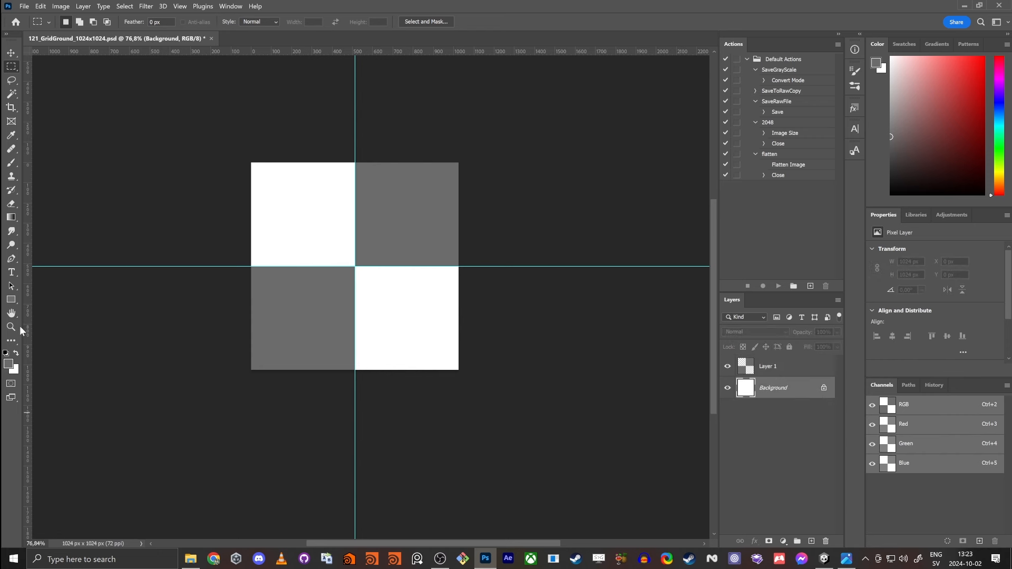
{"action": "left_click", "coordinate": [8, 363]}
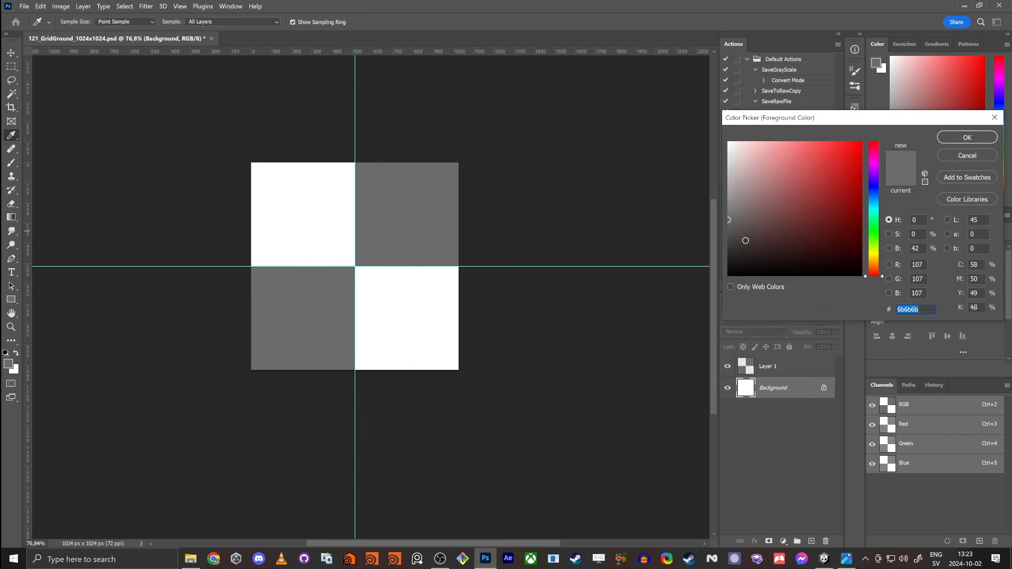
{"action": "type", "text": "3c3c3c"}
{"action": "left_click", "coordinate": [980, 135]}
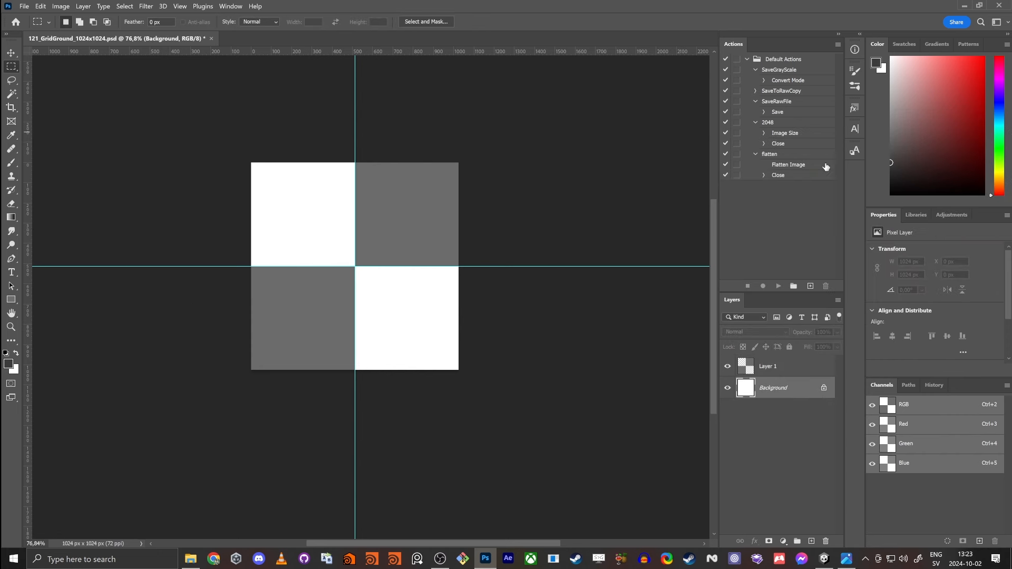
{"action": "key", "text": "alt+BackSpace"}
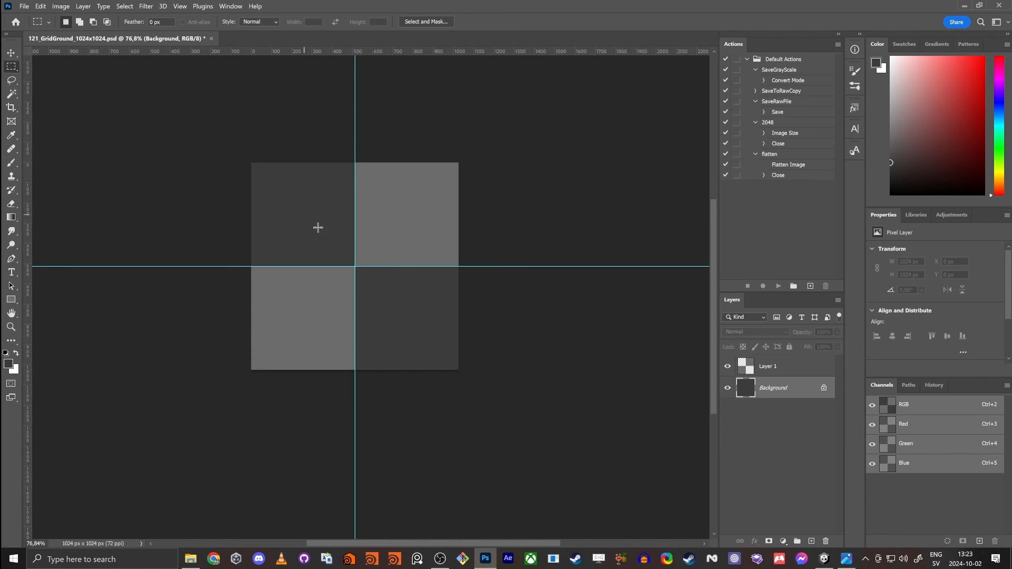
- Select the whole canvas and scale the selection outline about its centre to about 97% (roughly 995 × 995 px)
{"action": "left_click", "coordinate": [758, 457]}
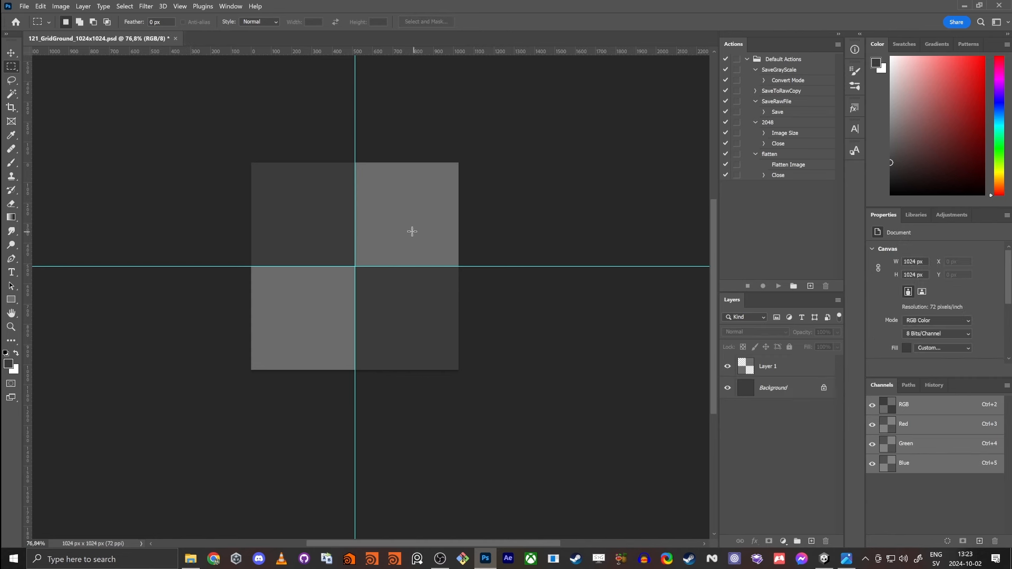
{"action": "left_click_drag", "start_coordinate": [399, 280], "coordinate": [491, 311]}
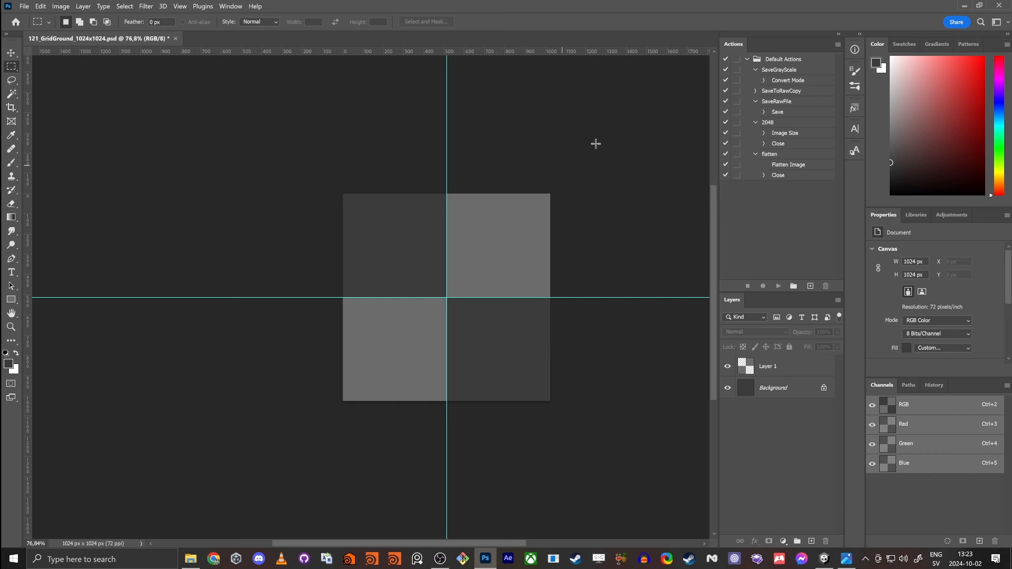
{"action": "left_click_drag", "start_coordinate": [550, 194], "coordinate": [311, 438]}
{"action": "right_click", "coordinate": [498, 225]}
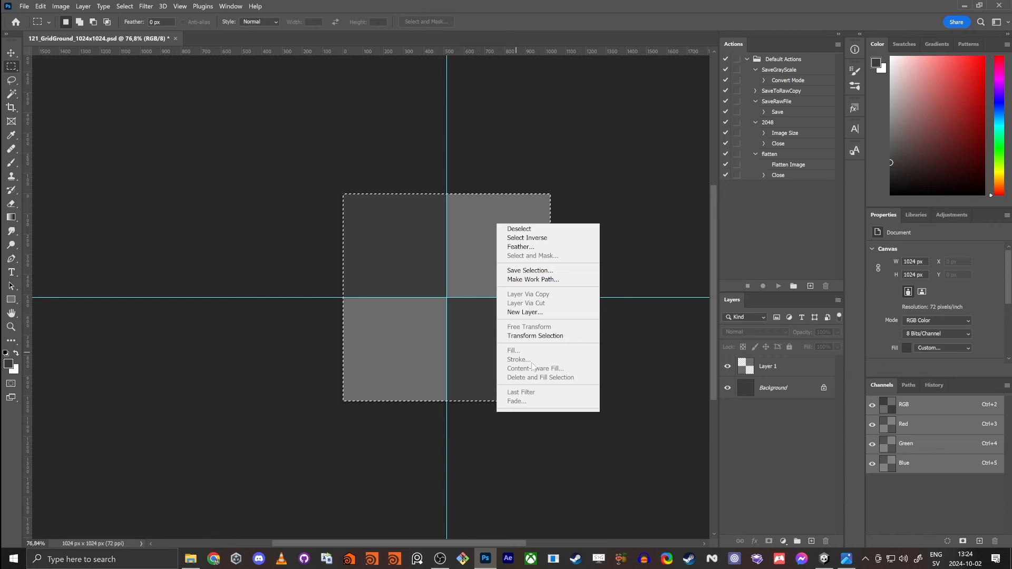
{"action": "left_click", "coordinate": [535, 335]}
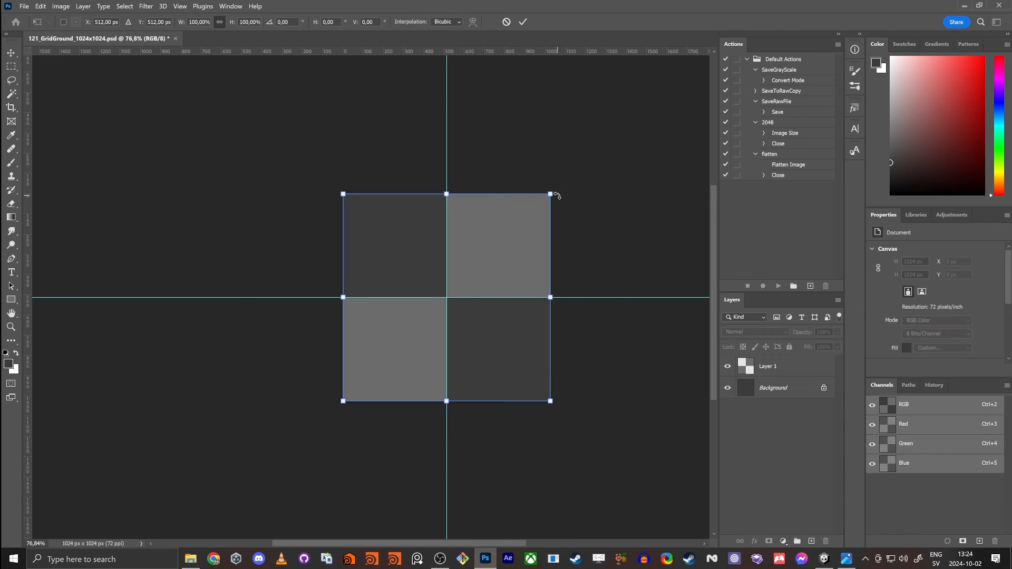
{"action": "left_click_drag", "start_coordinate": [550, 193], "coordinate": [553, 201], "text": "alt"}
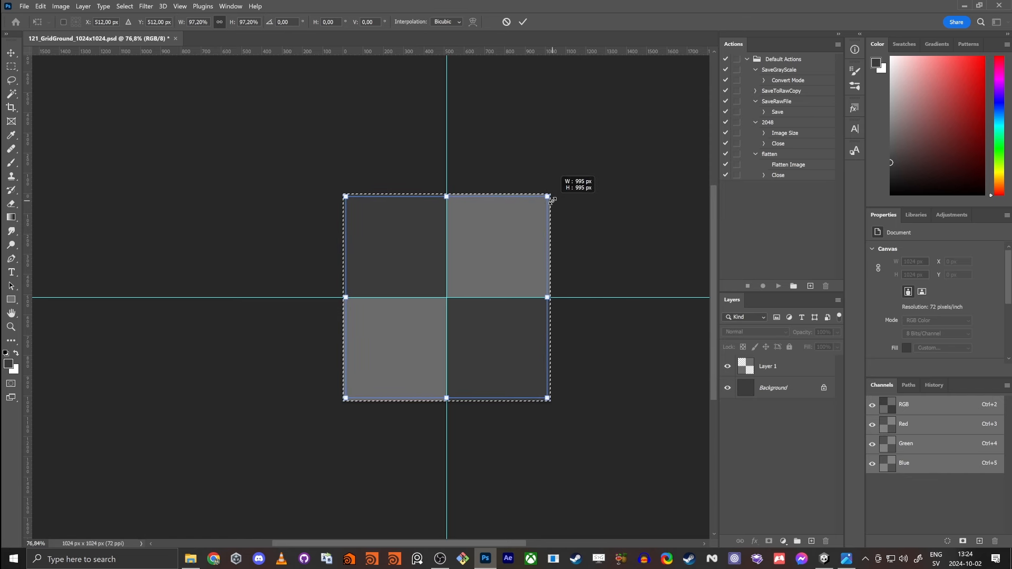
{"action": "key", "text": "Return"}
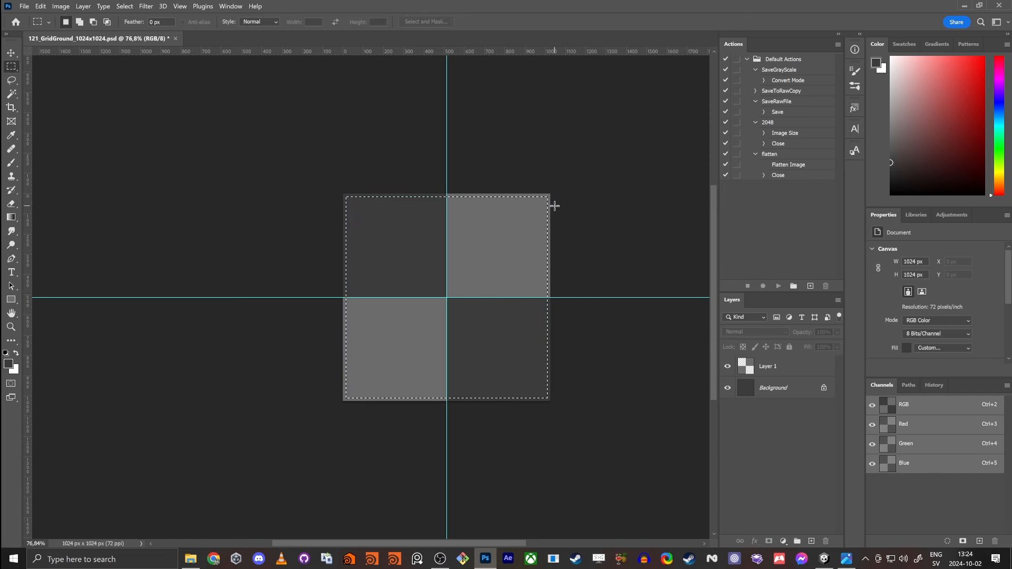
- Create a new layer and invert the selection so only the thin frame along the canvas edge is selected
{"action": "key", "text": "z"}
{"action": "left_click_drag", "start_coordinate": [535, 198], "coordinate": [562, 180]}
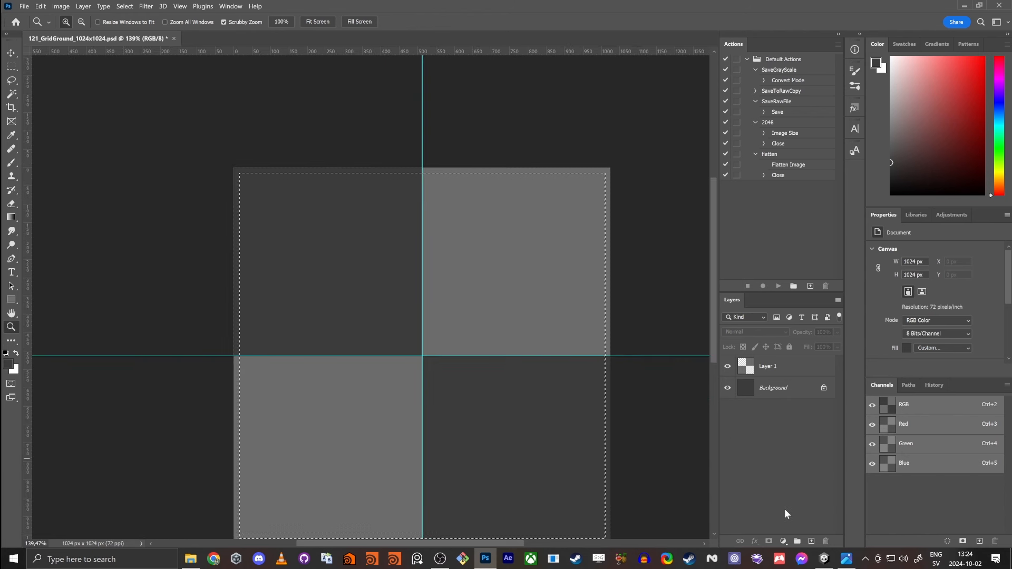
{"action": "key", "text": "ctrl+shift+n"}
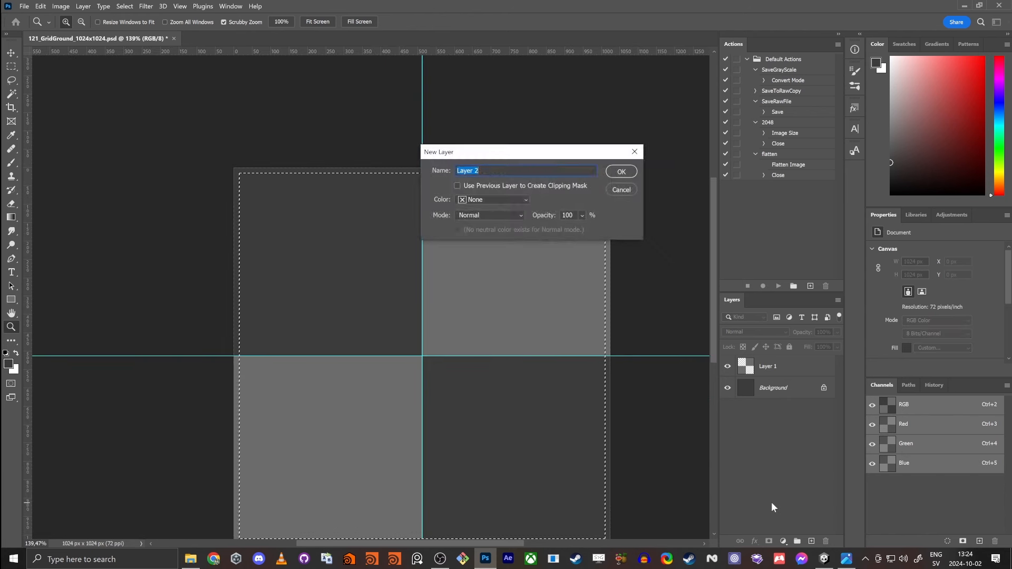
{"action": "key", "text": "Return"}
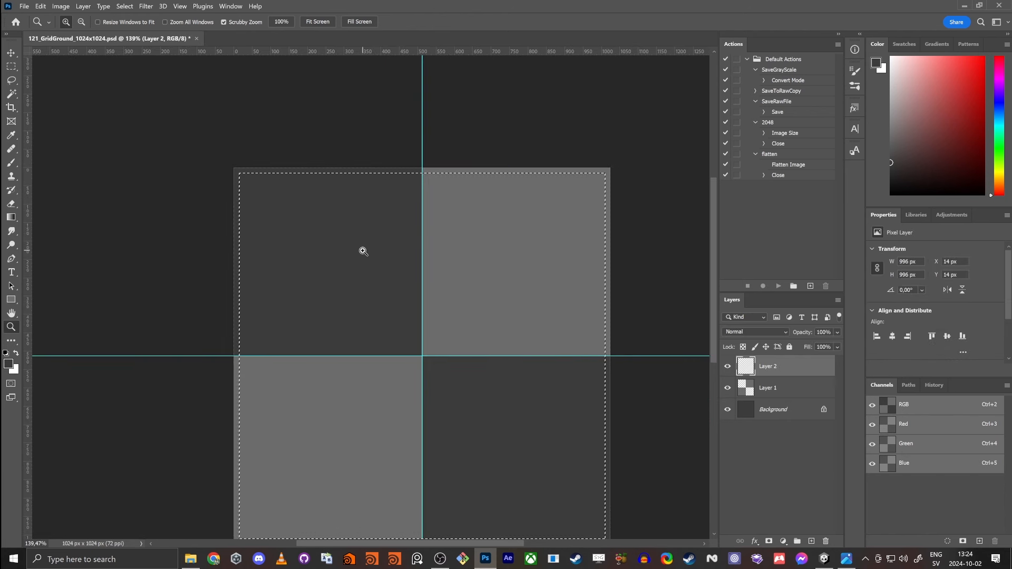
{"action": "key", "text": "alt+BackSpace"}
{"action": "key", "text": "ctrl+z"}
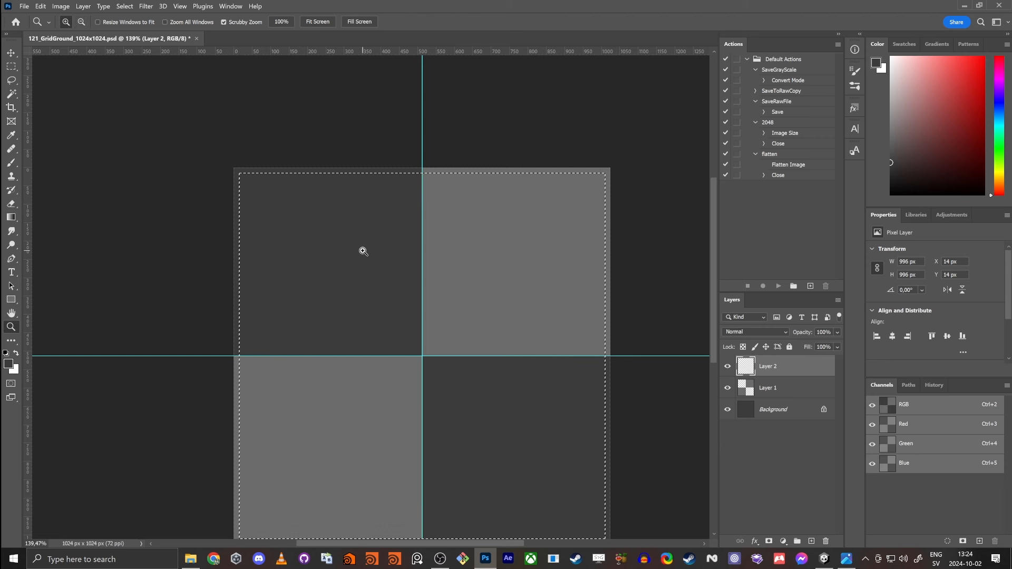
{"action": "key", "text": "ctrl+a"}
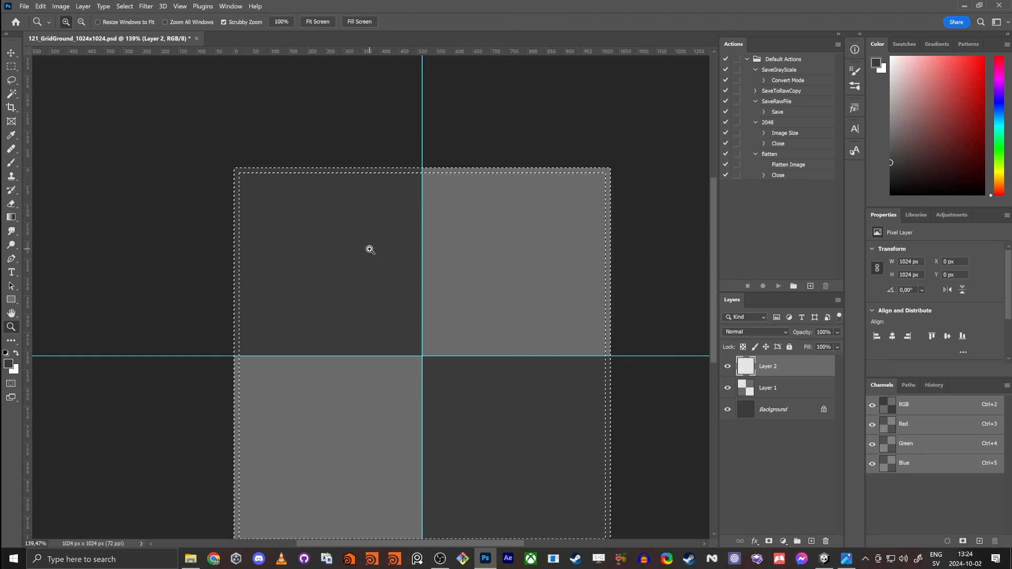
- Set the foreground colour to ffffff, fill the selected border frame on Layer 2 with it and deselect
{"action": "left_click", "coordinate": [8, 363]}
{"action": "type", "text": "ffffff"}
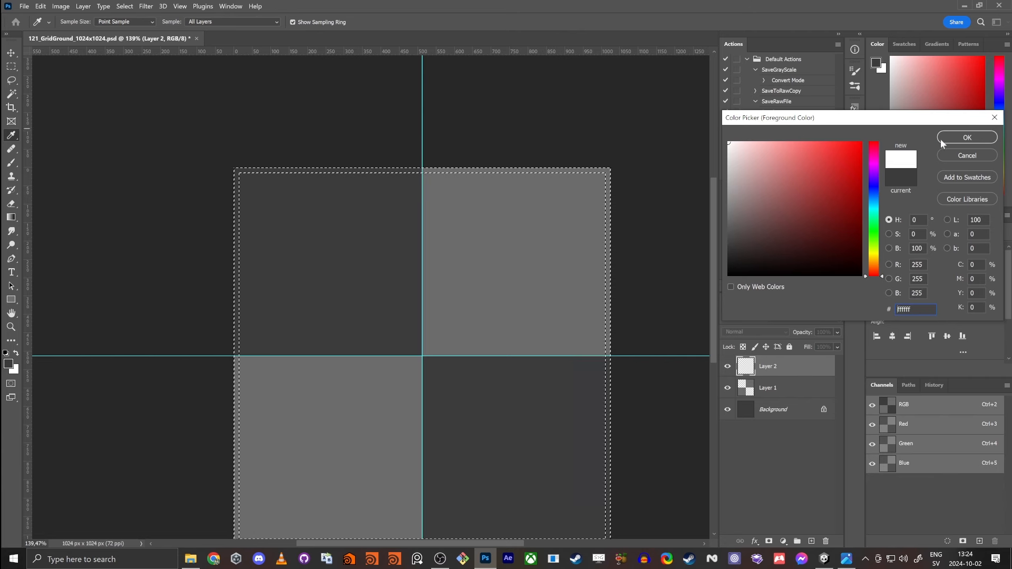
{"action": "key", "text": "Return"}
{"action": "key", "text": "alt+BackSpace"}
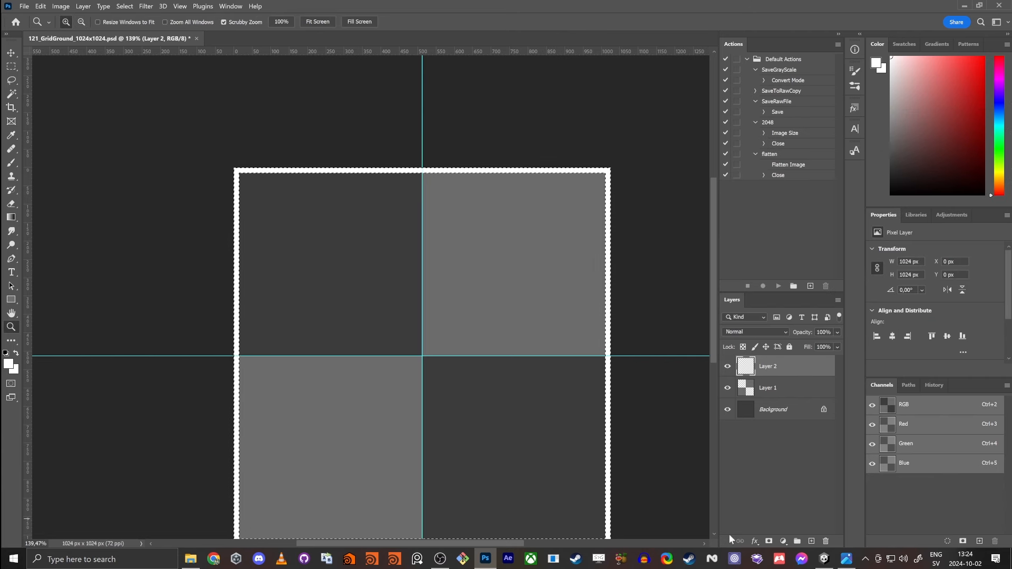
{"action": "key", "text": "m"}
{"action": "key", "text": "ctrl+d"}
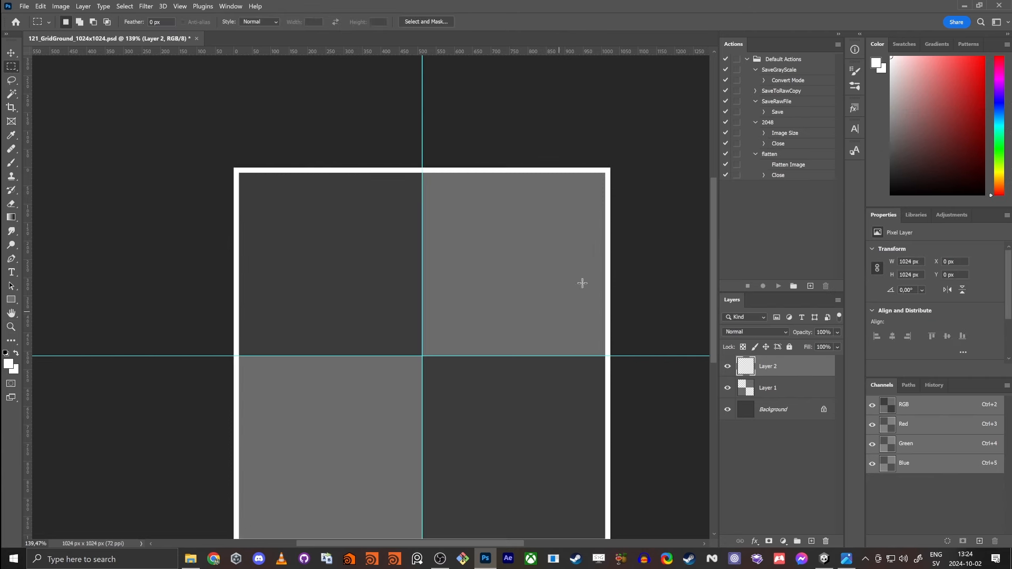
- Duplicate the white border layer and offset the copy 512 px horizontally and 512 px vertically with Wrap Around
{"action": "key", "text": "z"}
{"action": "left_click_drag", "start_coordinate": [540, 326], "coordinate": [522, 324]}
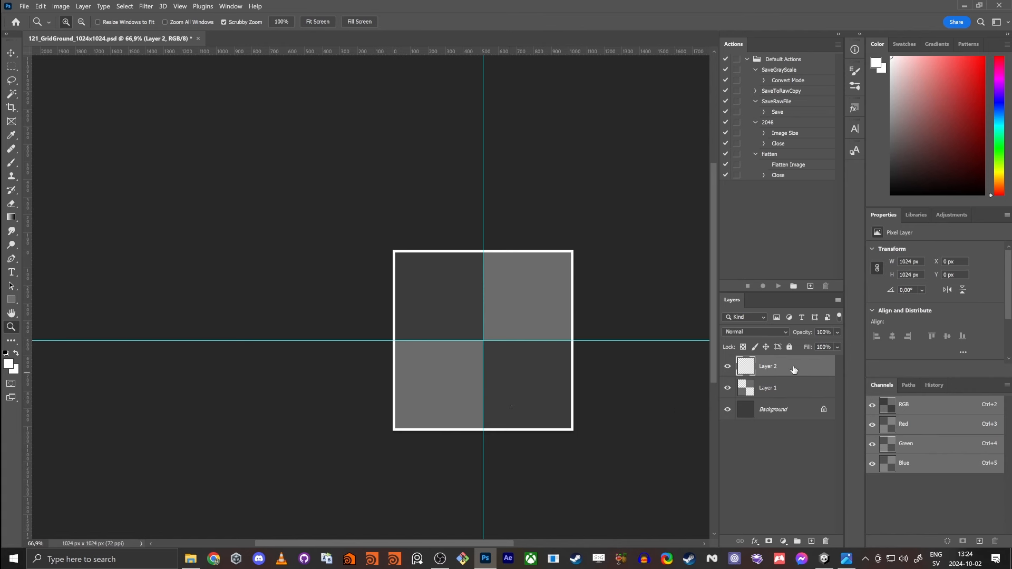
{"action": "key", "text": "ctrl+j"}
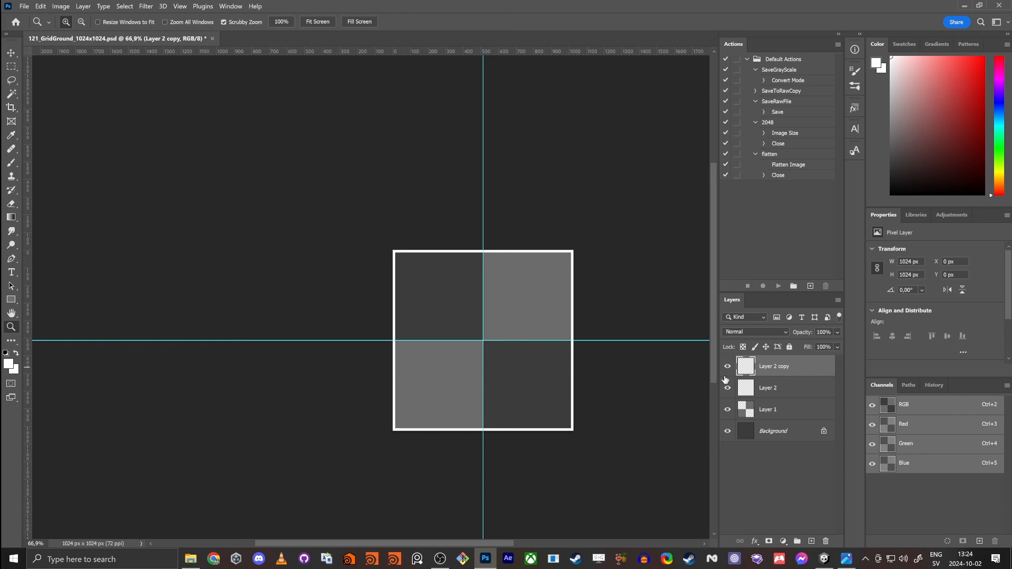
{"action": "left_click", "coordinate": [146, 6]}
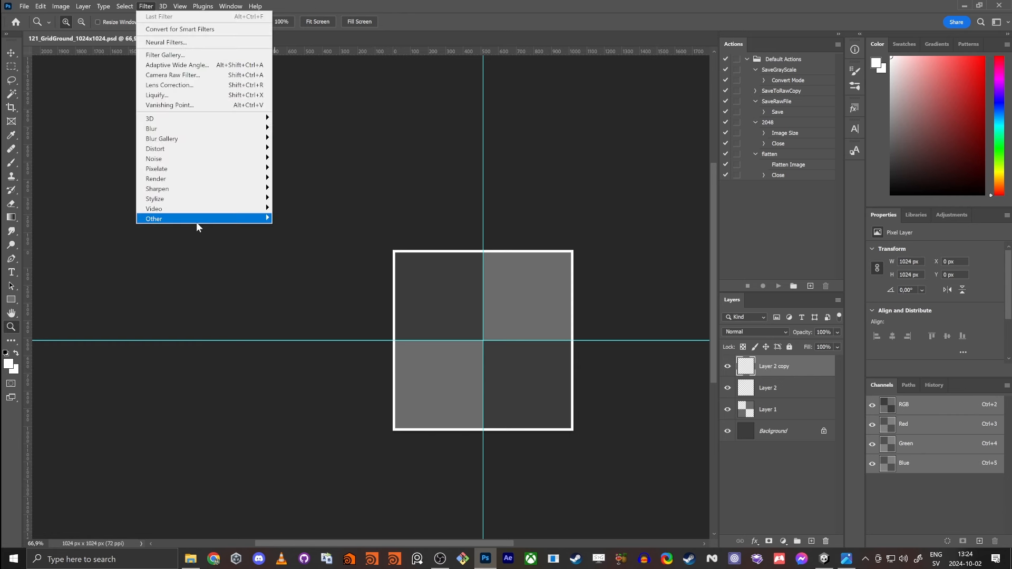
{"action": "mouse_move", "coordinate": [197, 226]}
{"action": "left_click", "coordinate": [303, 267]}
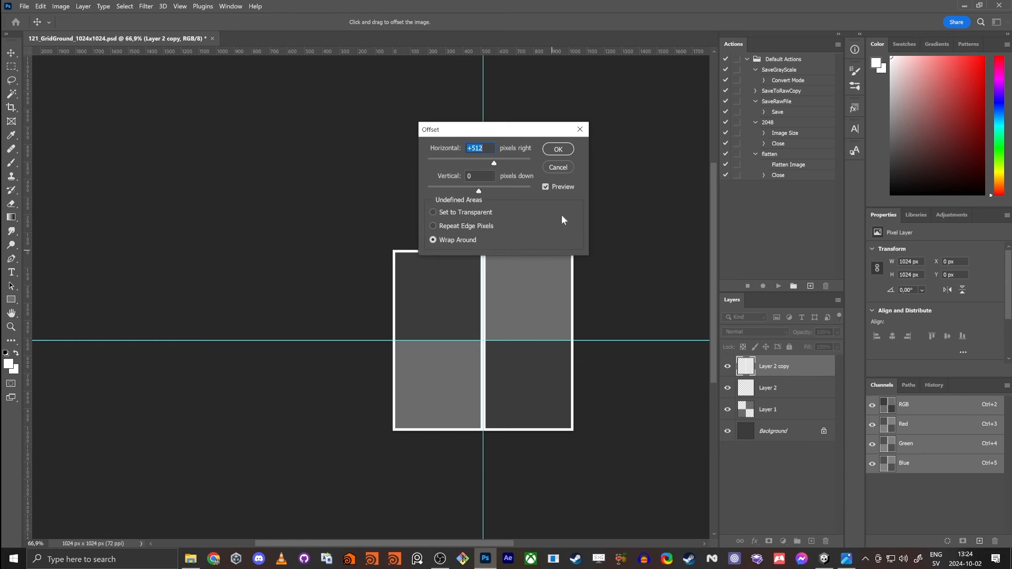
{"action": "left_click_drag", "start_coordinate": [480, 135], "coordinate": [289, 132]}
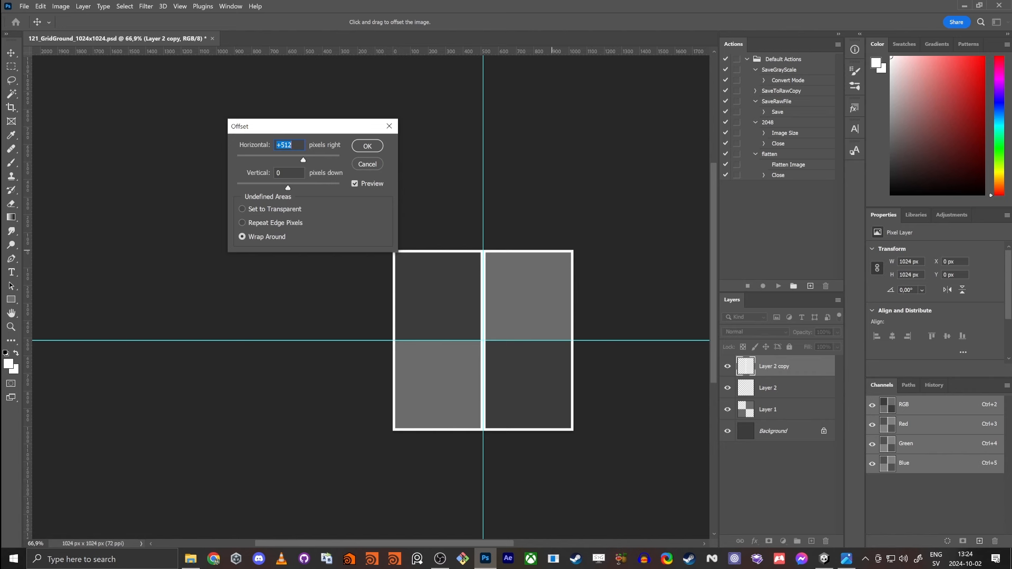
{"action": "key", "text": "Tab"}
{"action": "type", "text": "512"}
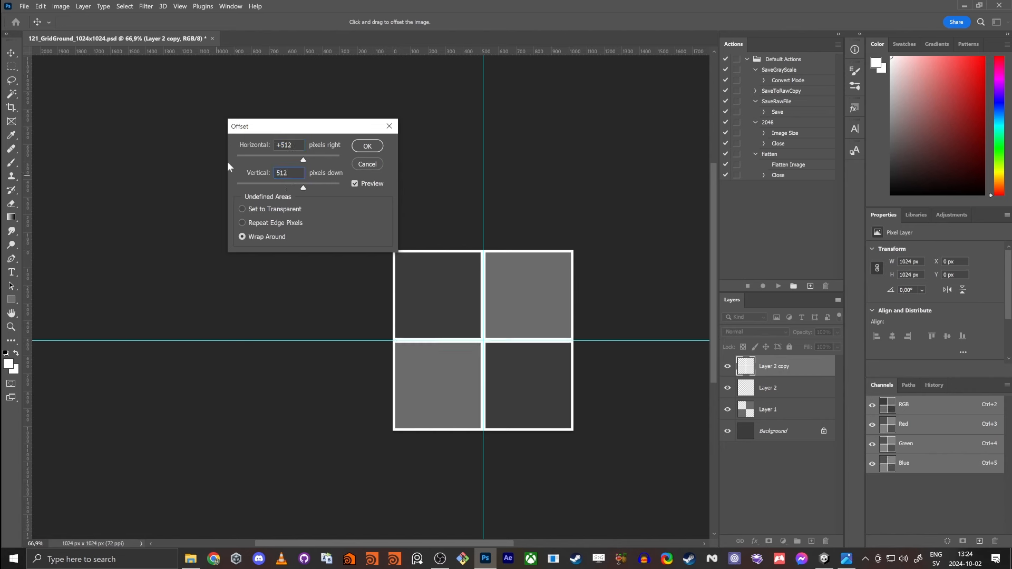
{"action": "left_click", "coordinate": [368, 148]}
{"action": "key", "text": "z"}
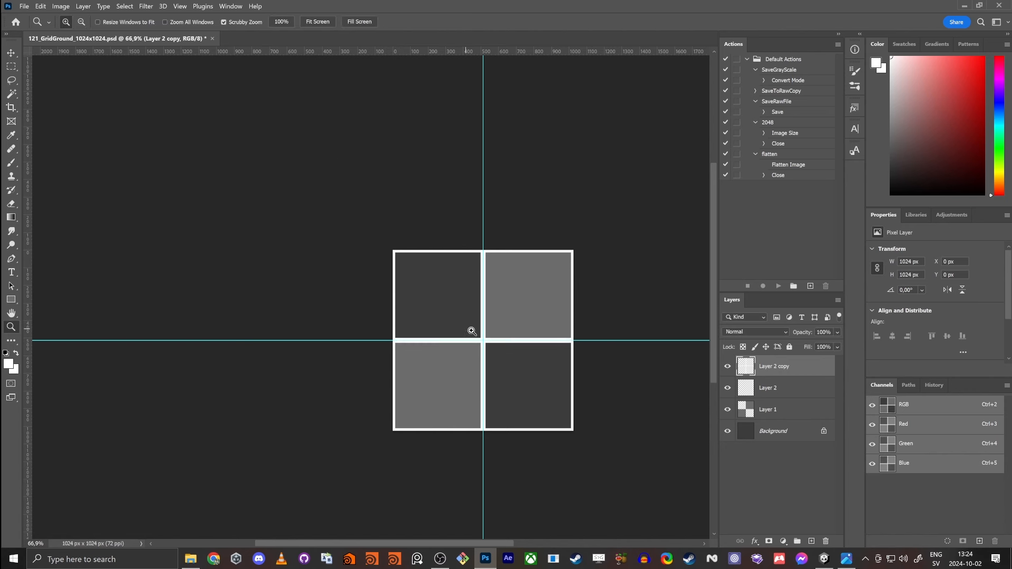
{"action": "left_click_drag", "start_coordinate": [472, 332], "coordinate": [472, 302]}
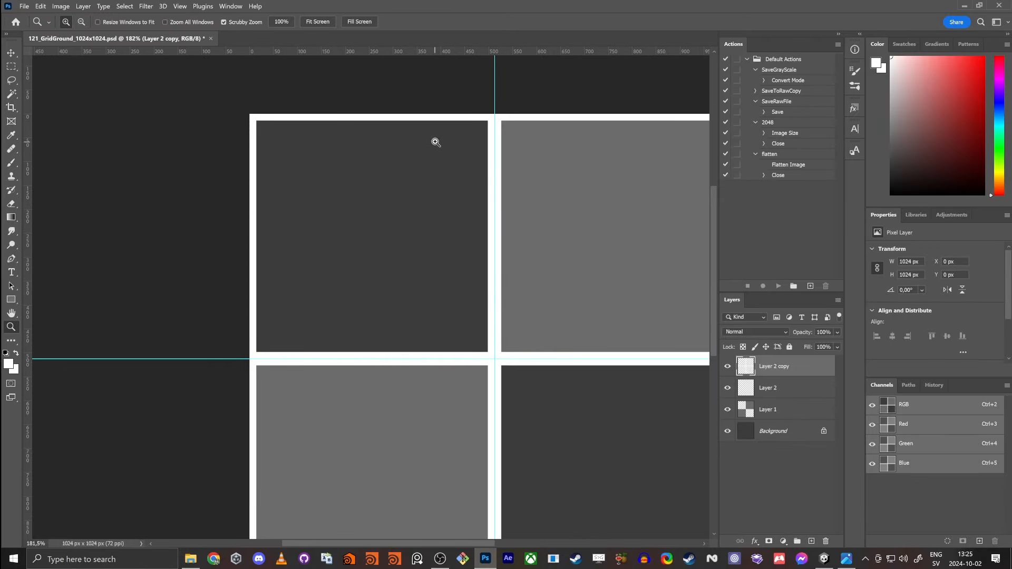
{"action": "left_click_drag", "start_coordinate": [435, 143], "coordinate": [417, 148]}
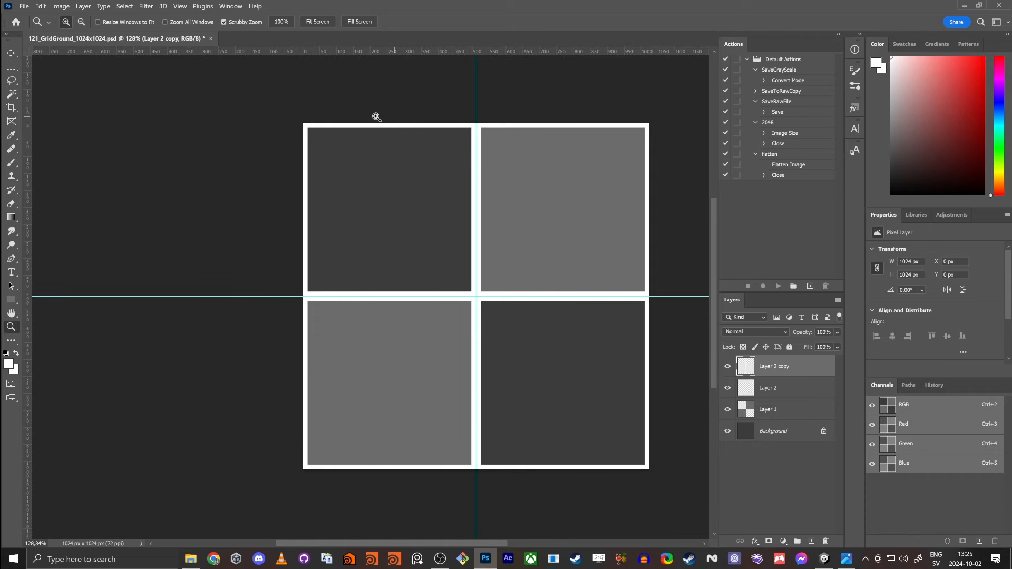
{"action": "left_click_drag", "start_coordinate": [477, 249], "coordinate": [467, 249]}
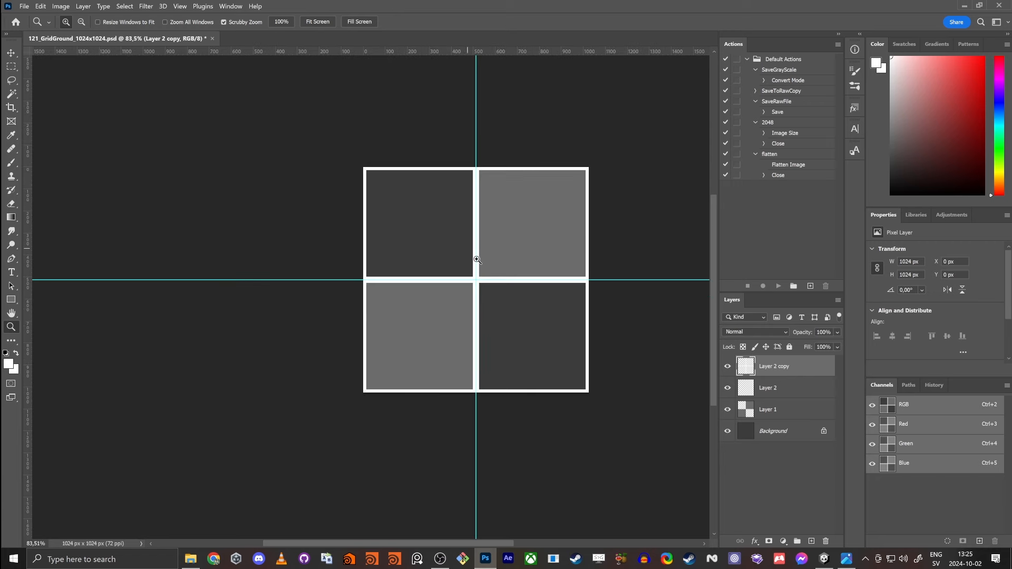
{"action": "left_click", "coordinate": [794, 501]}
{"action": "key", "text": "m"}
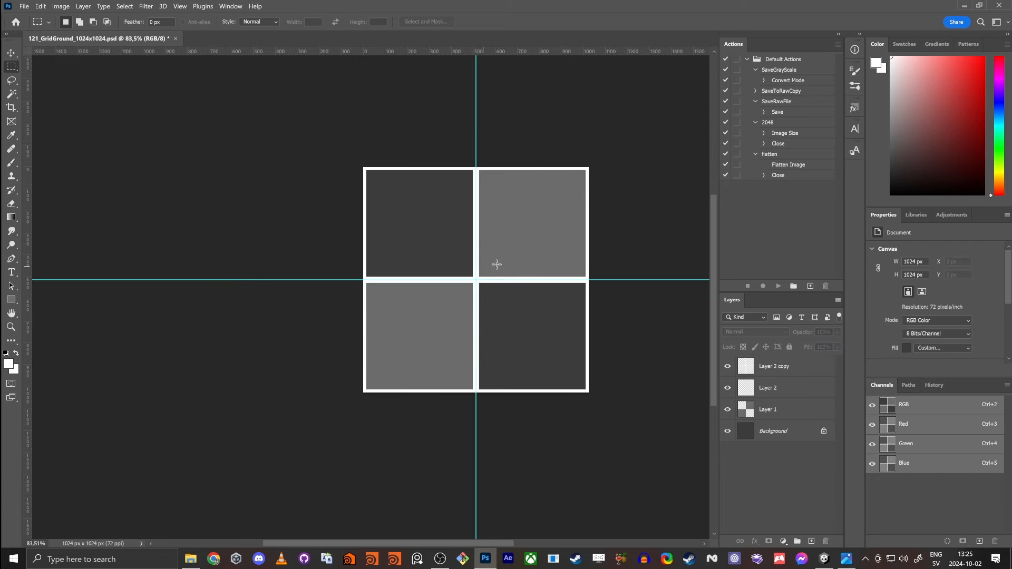
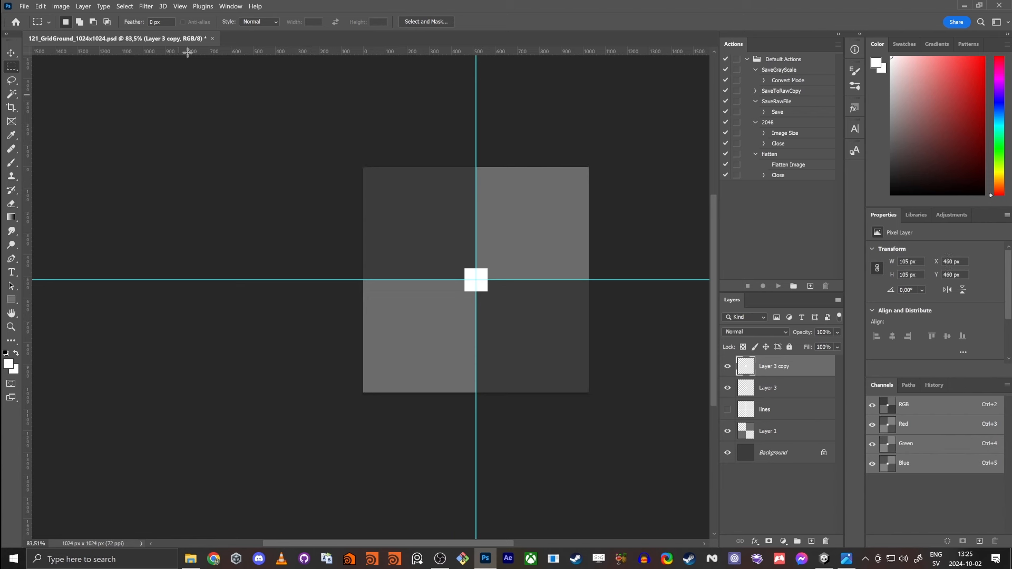
- Offset the copied white-square layer by 512 px horizontally and vertically with Wrap Around, and merge it down into Layer 3
{"action": "left_click", "coordinate": [146, 6]}
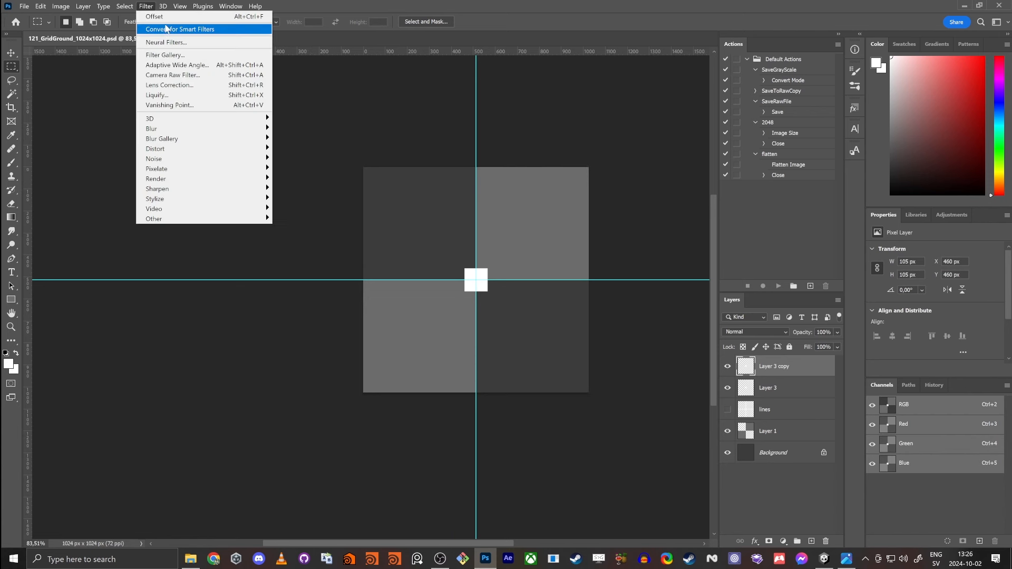
{"action": "mouse_move", "coordinate": [192, 220]}
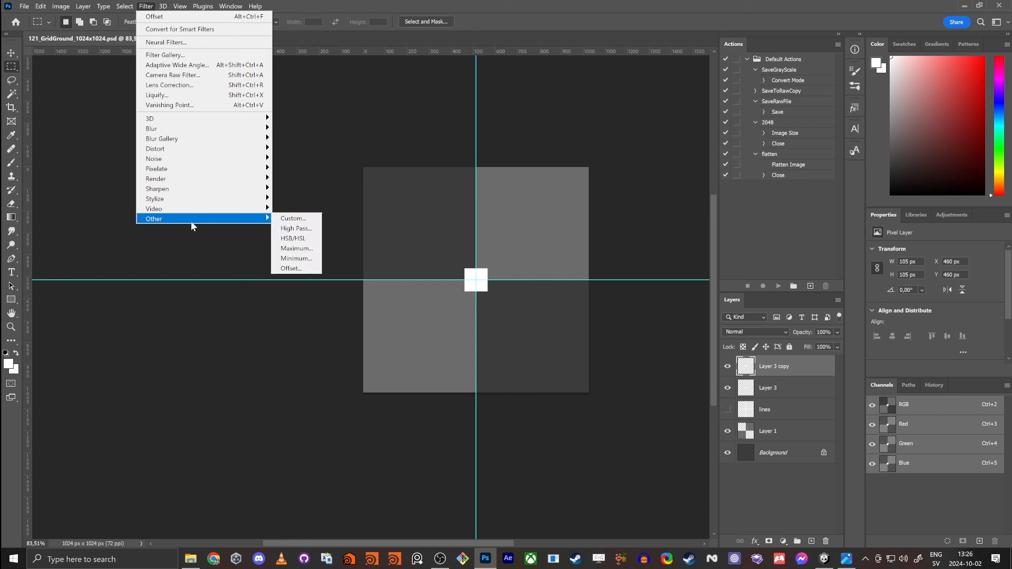
{"action": "left_click", "coordinate": [289, 270]}
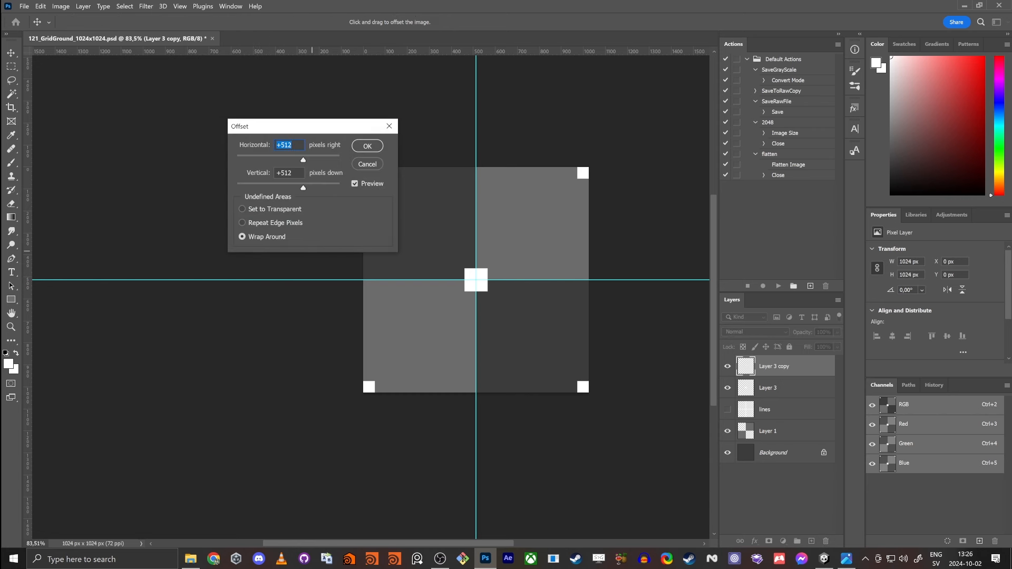
{"action": "left_click", "coordinate": [367, 146]}
{"action": "key", "text": "m"}
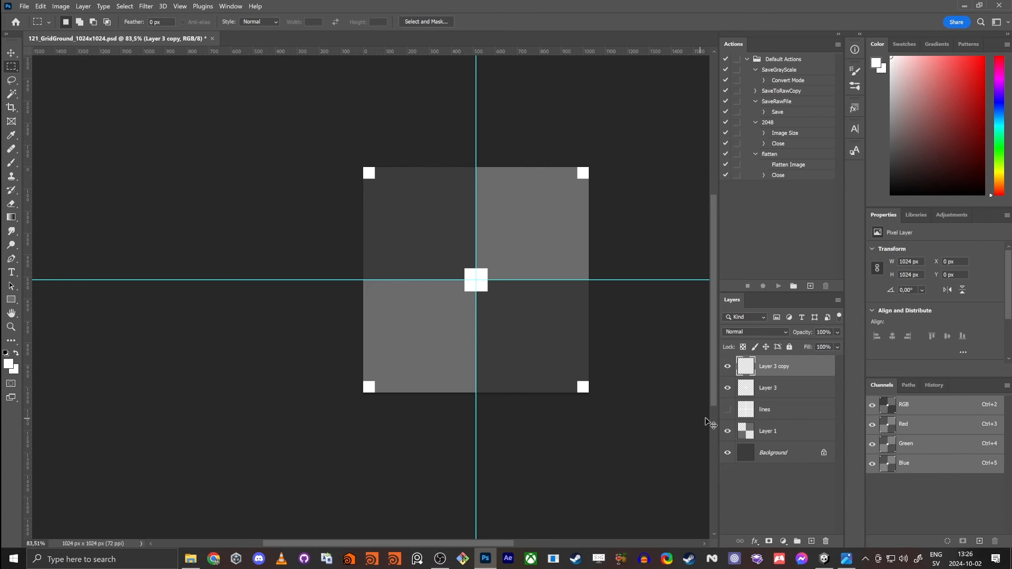
{"action": "key", "text": "ctrl+e"}
{"action": "left_click", "coordinate": [727, 366]}
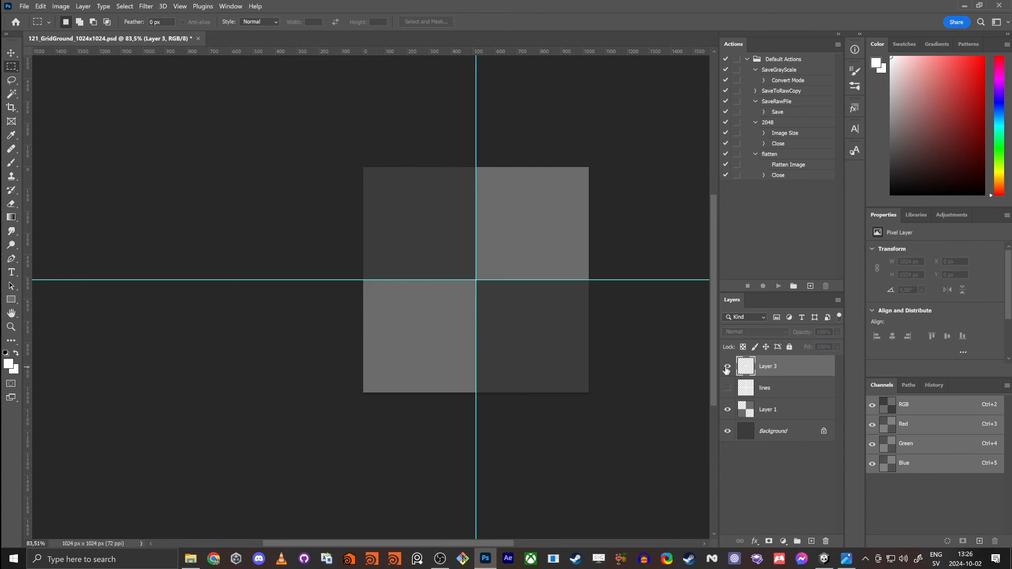
{"action": "left_click", "coordinate": [727, 366]}
{"action": "left_click", "coordinate": [146, 6]}
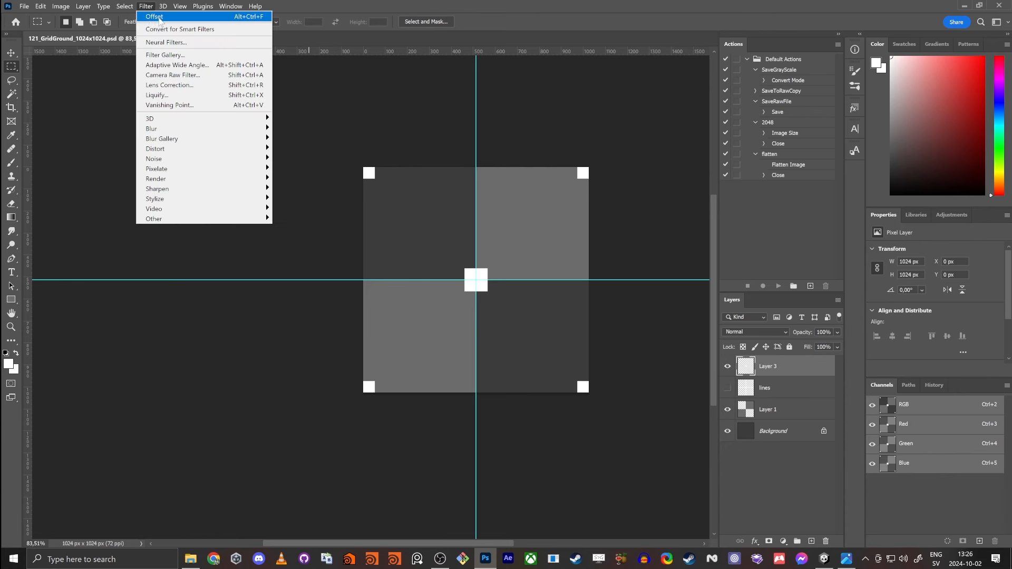
{"action": "left_click", "coordinate": [158, 17]}
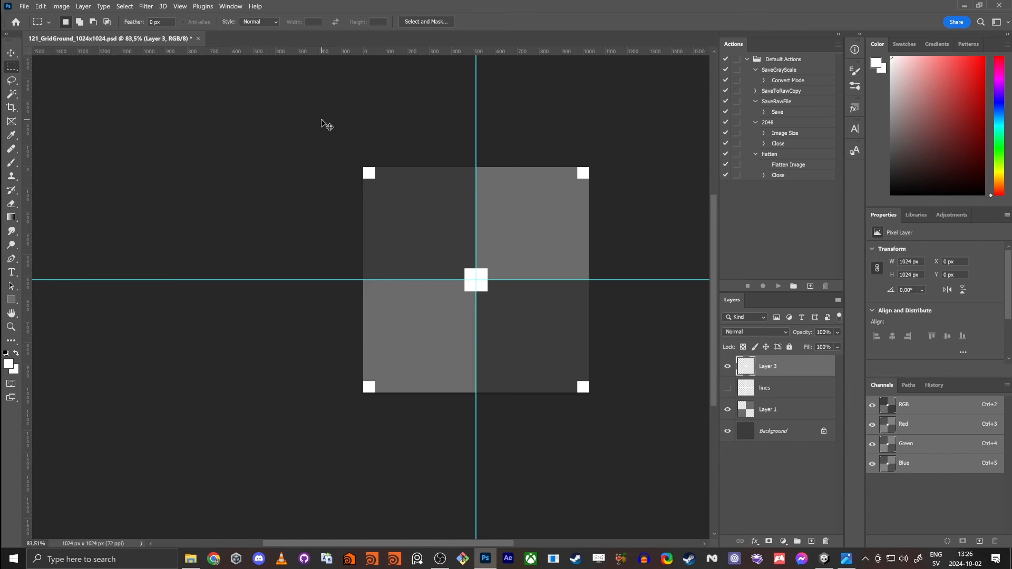
{"action": "left_click", "coordinate": [146, 7]}
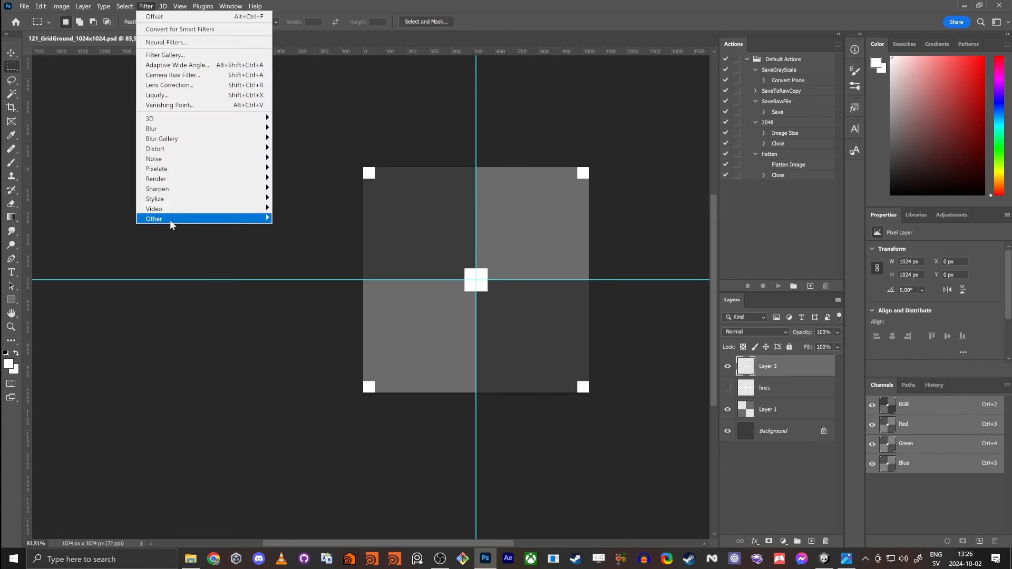
{"action": "mouse_move", "coordinate": [170, 219]}
{"action": "left_click", "coordinate": [293, 269]}
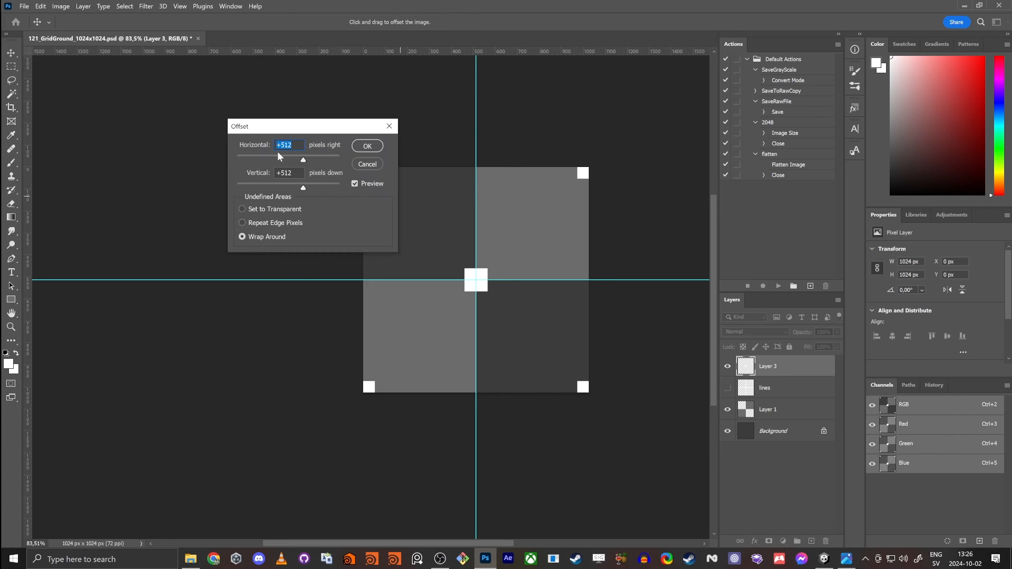
{"action": "type", "text": "0"}
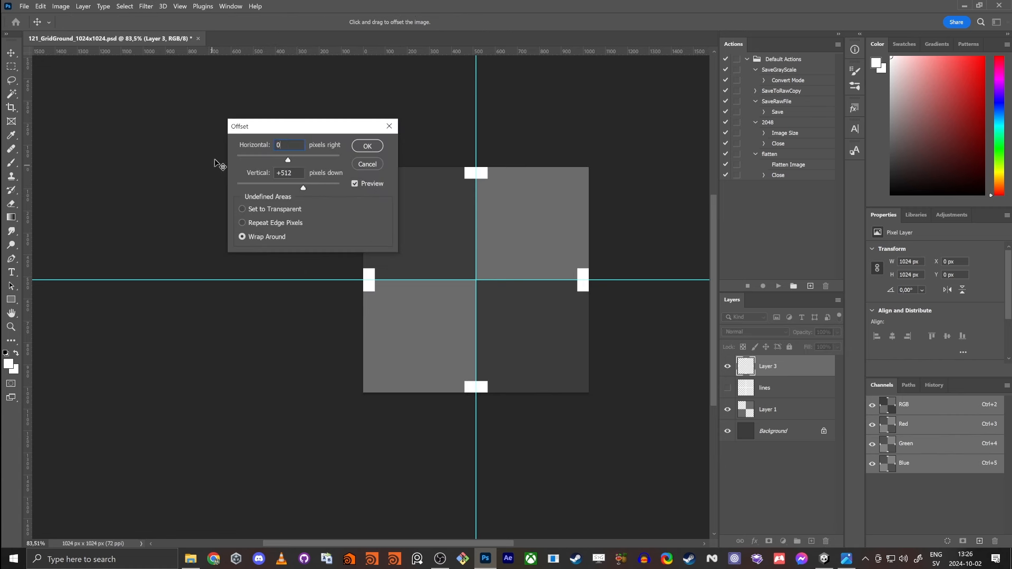
{"action": "left_click_drag", "start_coordinate": [321, 136], "coordinate": [234, 189]}
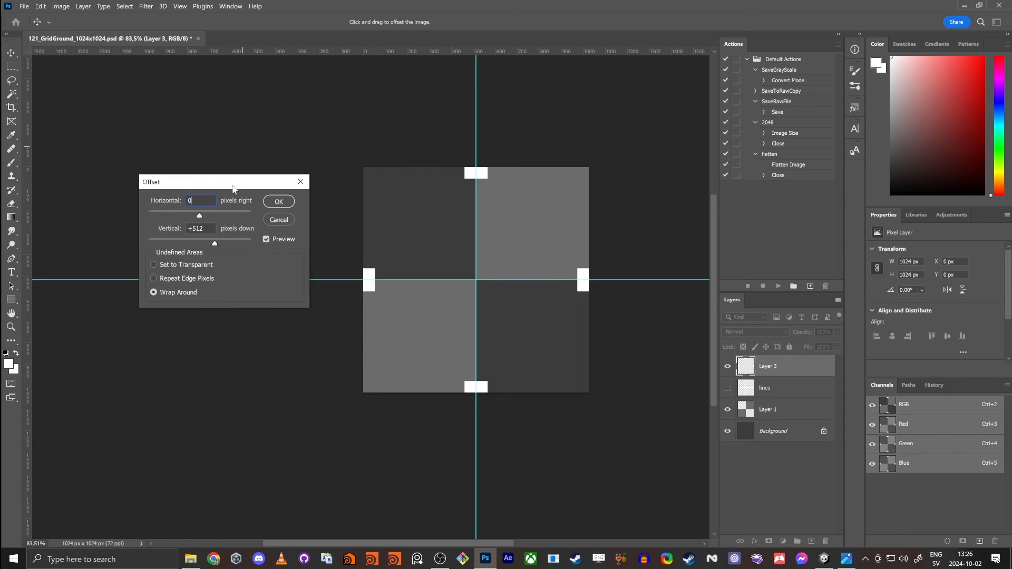
{"action": "left_click", "coordinate": [279, 220]}
{"action": "key", "text": "m"}
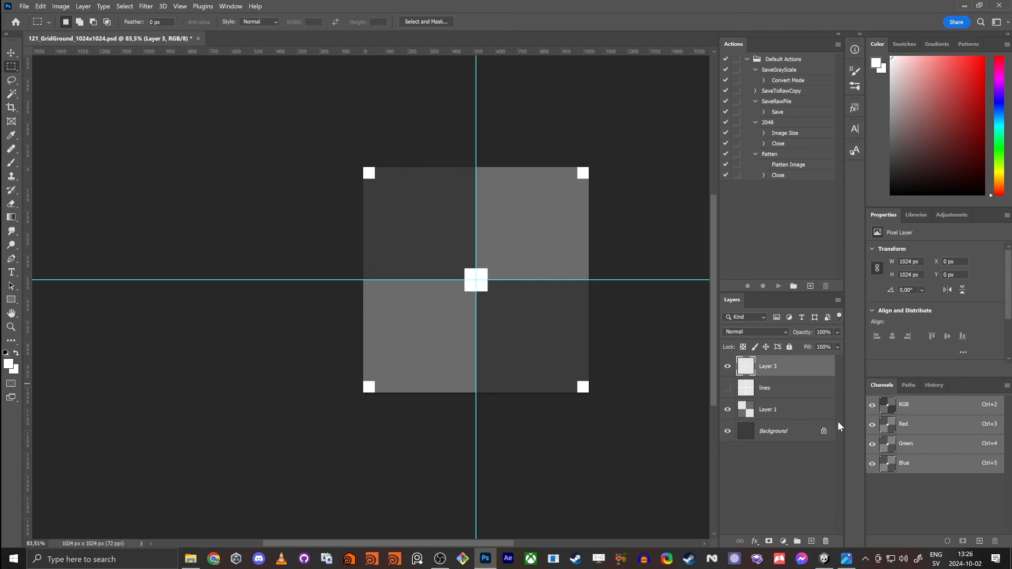
- Duplicate the white-square Layer 3 and offset the copy 0 px horizontally and 512 px vertically with Wrap Around
{"action": "key", "text": "ctrl+j"}
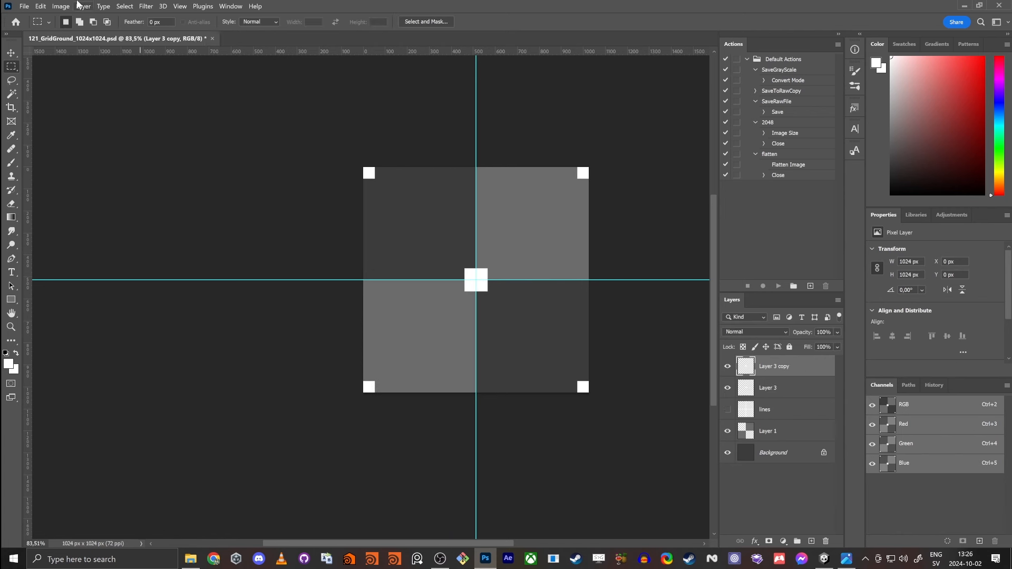
{"action": "left_click", "coordinate": [150, 7]}
{"action": "left_click", "coordinate": [158, 17]}
{"action": "left_click", "coordinate": [150, 8]}
{"action": "mouse_move", "coordinate": [204, 219]}
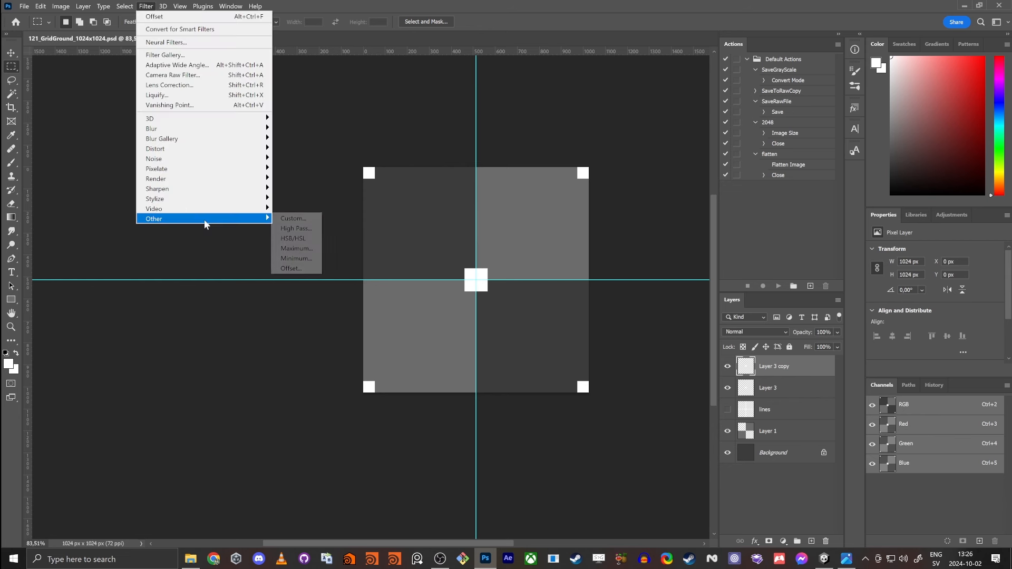
{"action": "left_click", "coordinate": [294, 268]}
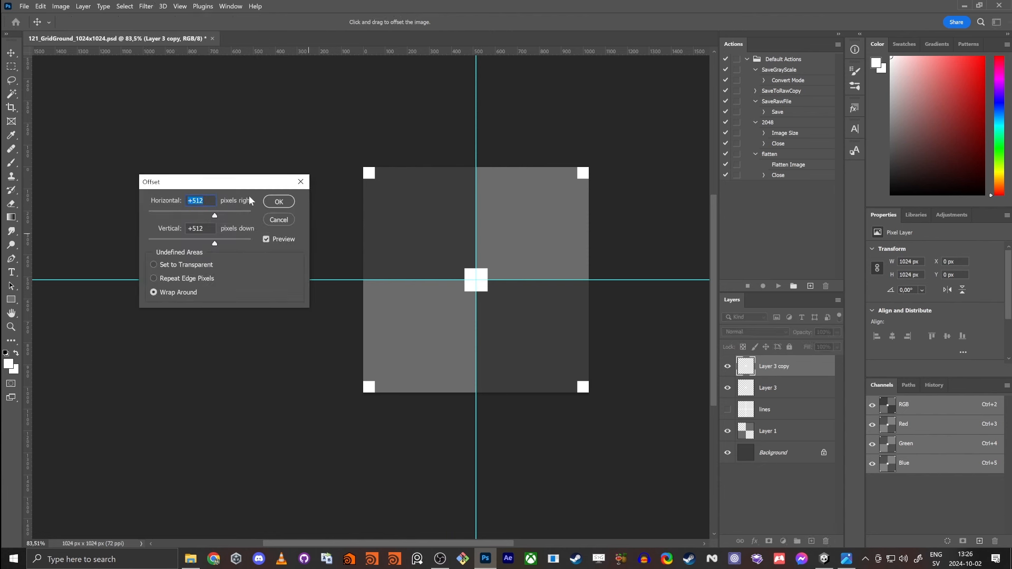
{"action": "type", "text": "0"}
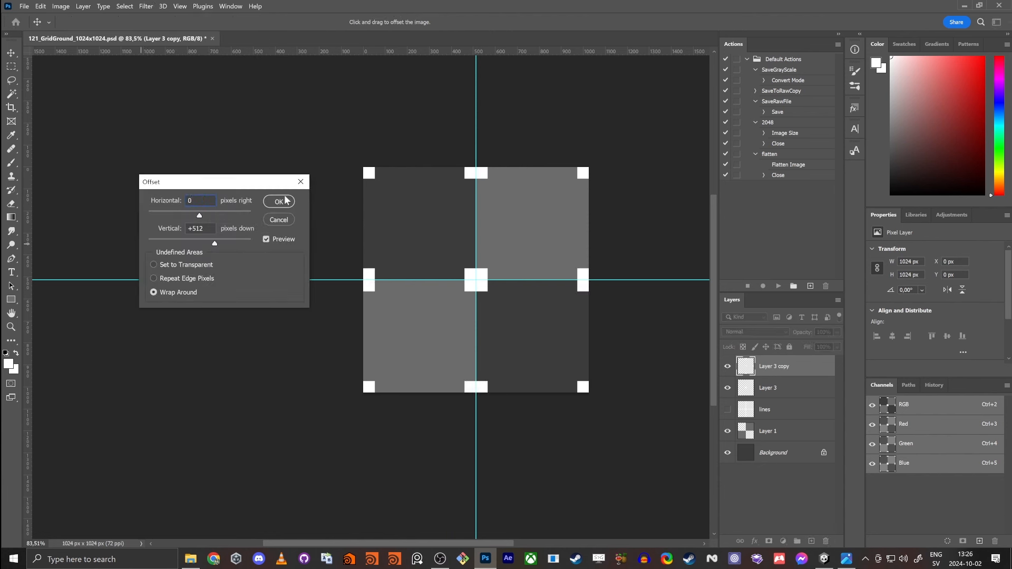
{"action": "left_click", "coordinate": [283, 207]}
{"action": "key", "text": "m"}
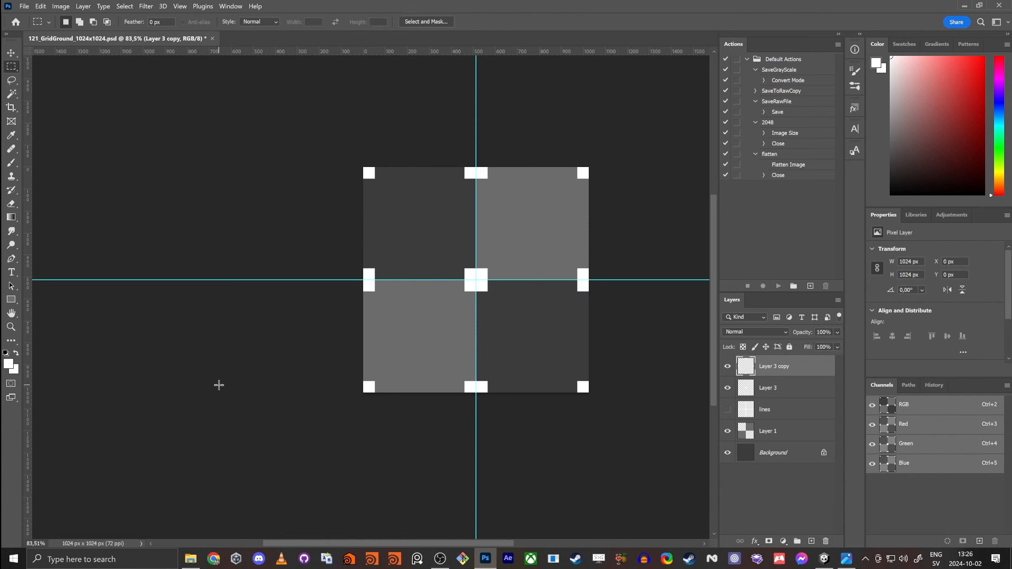
{"action": "left_click", "coordinate": [760, 507]}
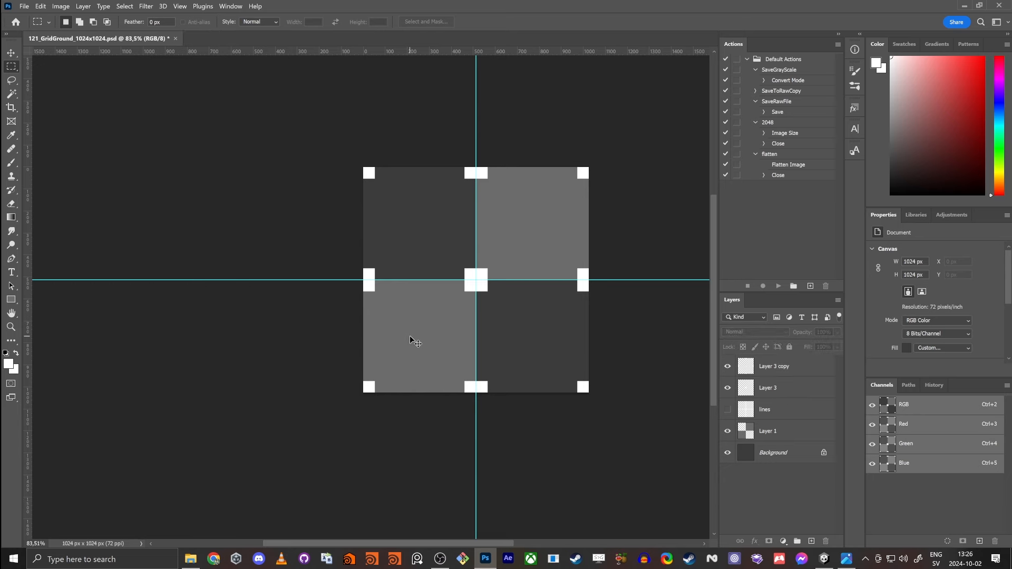
- Make the lines layer visible again, save the grid texture and switch back to Unity
{"action": "key", "text": "ctrl+s"}
{"action": "key", "text": "alt+Tab"}
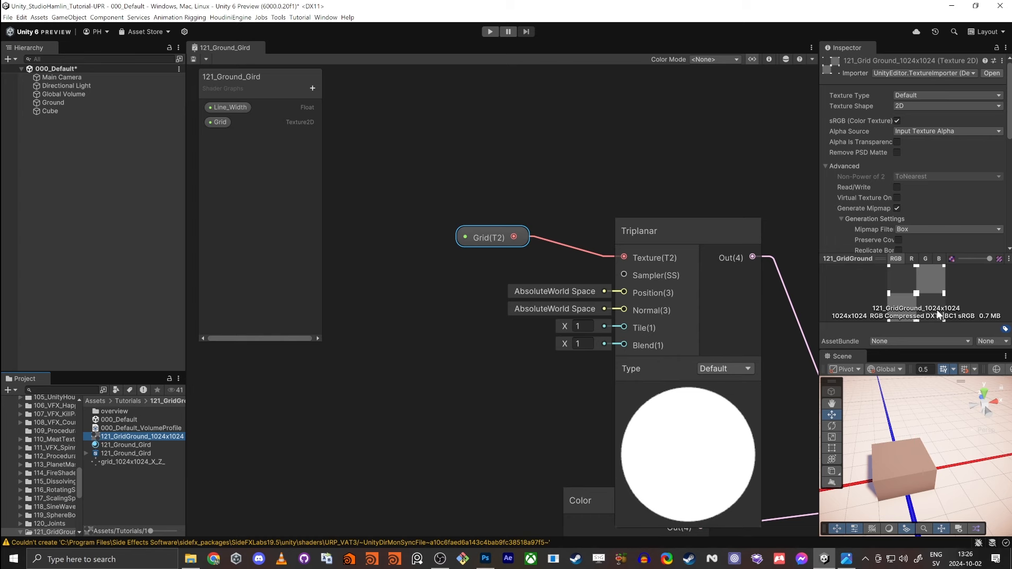
{"action": "key", "text": "alt+Tab"}
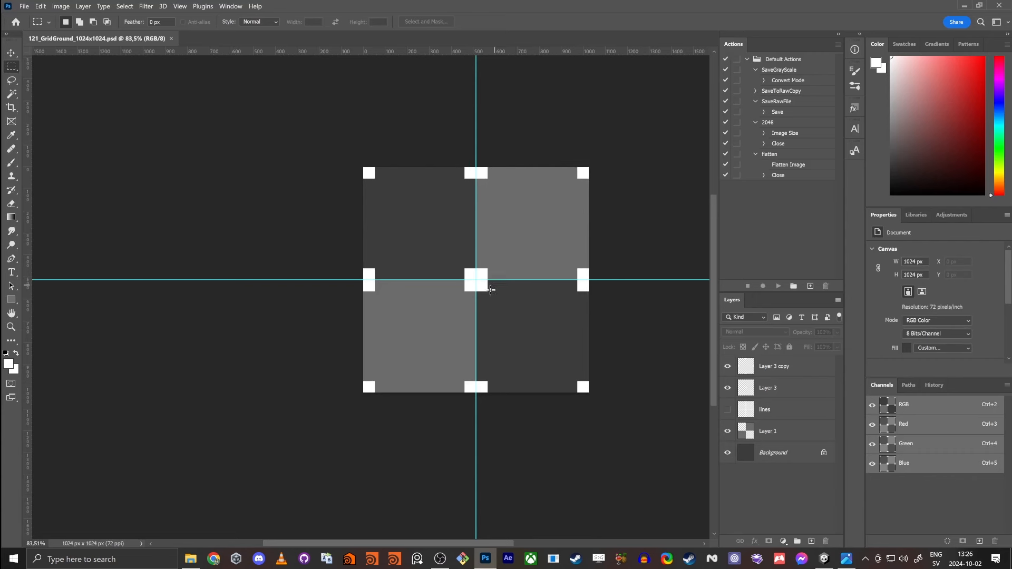
{"action": "left_click", "coordinate": [728, 411]}
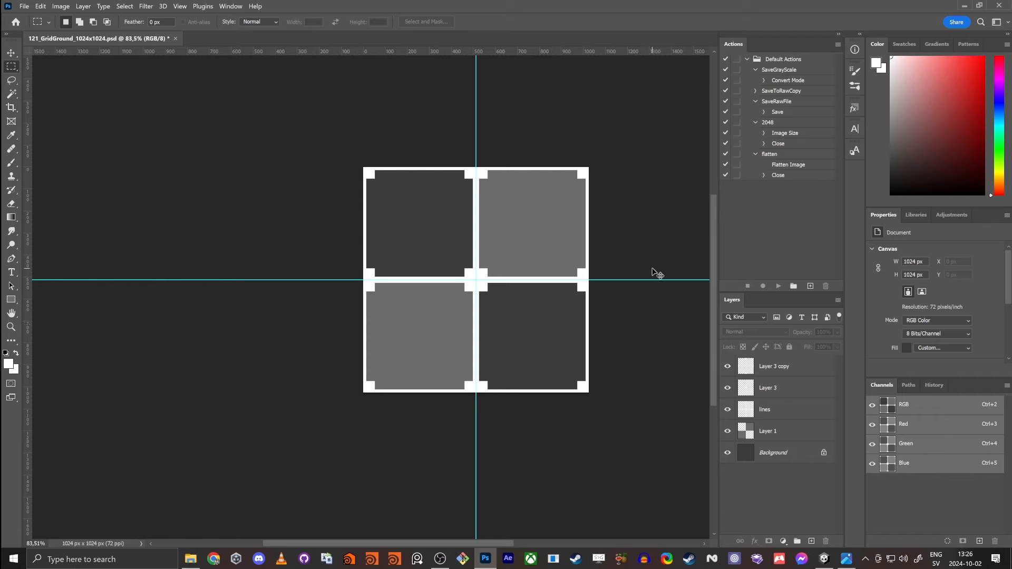
{"action": "key", "text": "alt+Tab"}
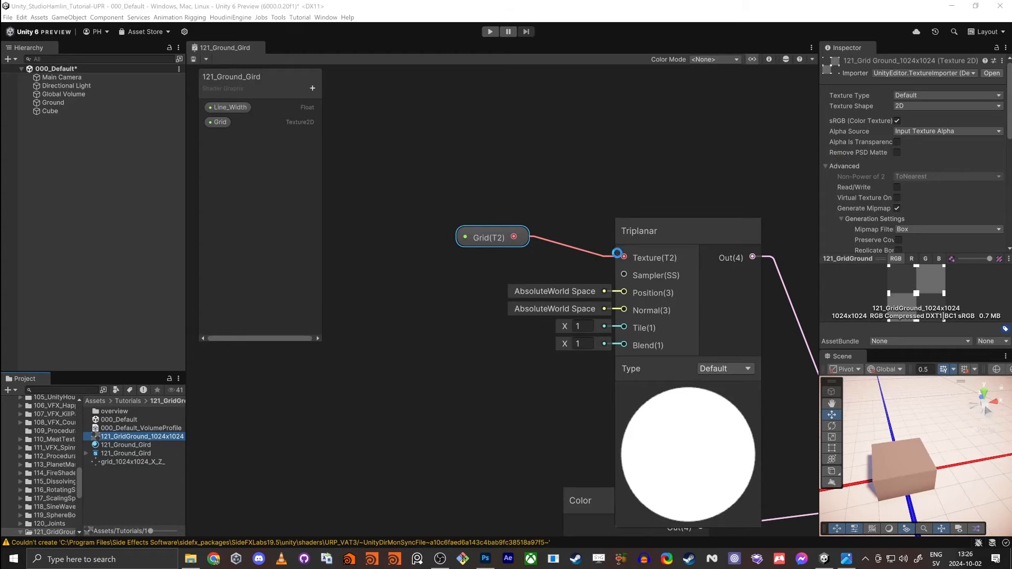
- Assign the 121_GridGround_1024x1024 texture to the Grid input of the 121_Ground_Gird material
{"action": "middle_click_drag", "start_coordinate": [435, 338], "coordinate": [492, 315]}
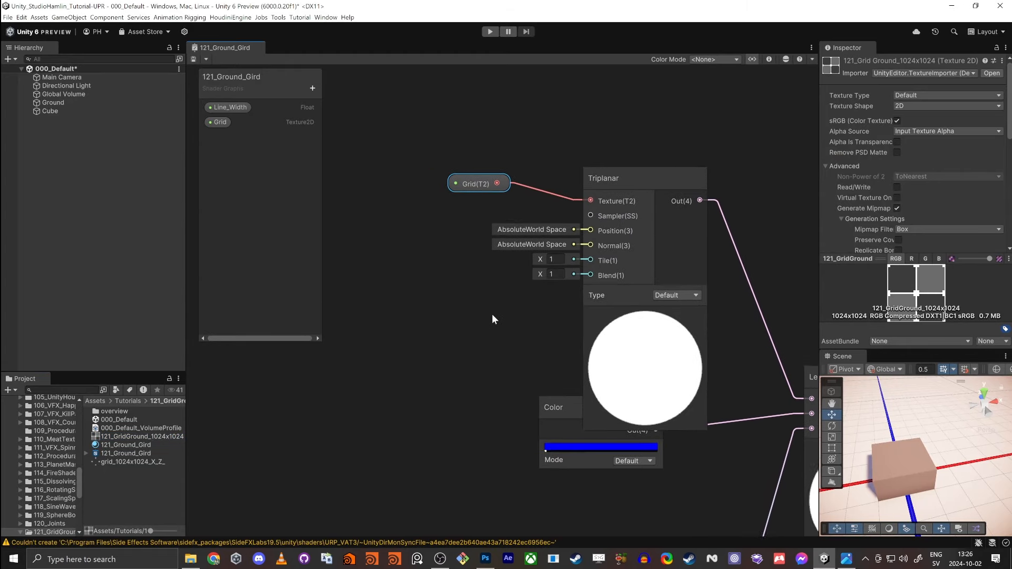
{"action": "scroll", "coordinate": [916, 216], "scroll_direction": "down", "scroll_amount": 3}
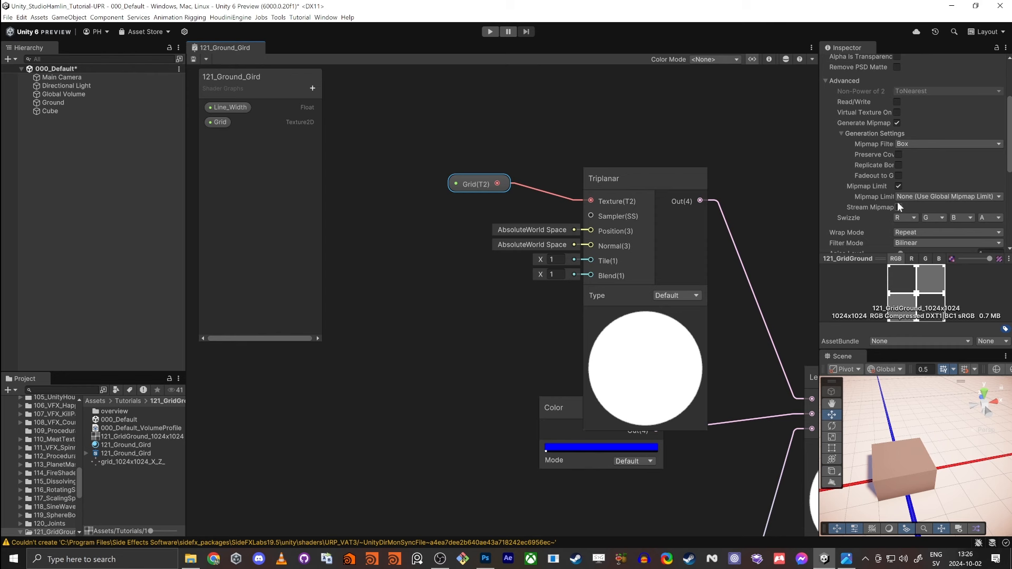
{"action": "left_click", "coordinate": [132, 446]}
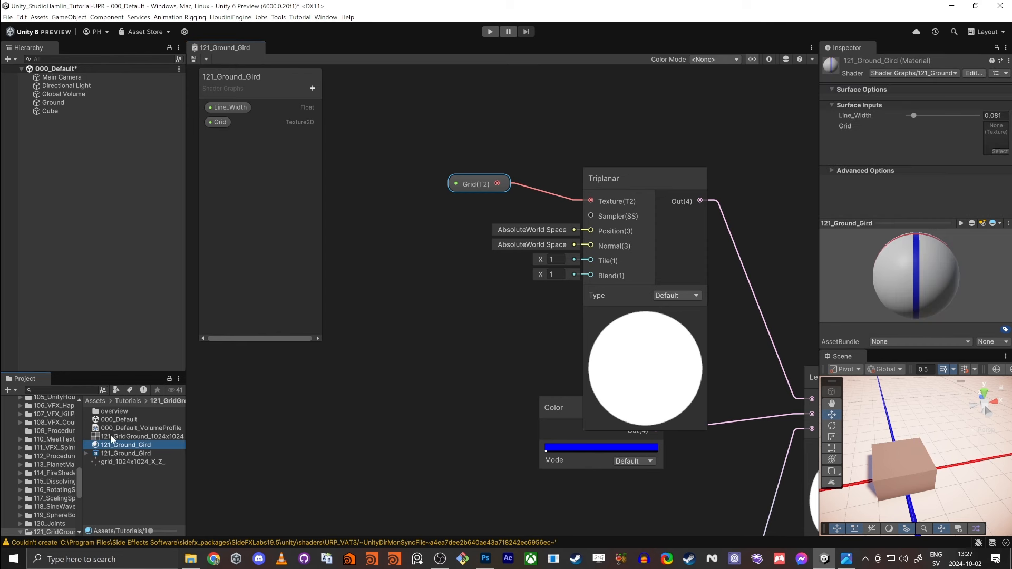
{"action": "left_click_drag", "start_coordinate": [111, 440], "coordinate": [996, 138]}
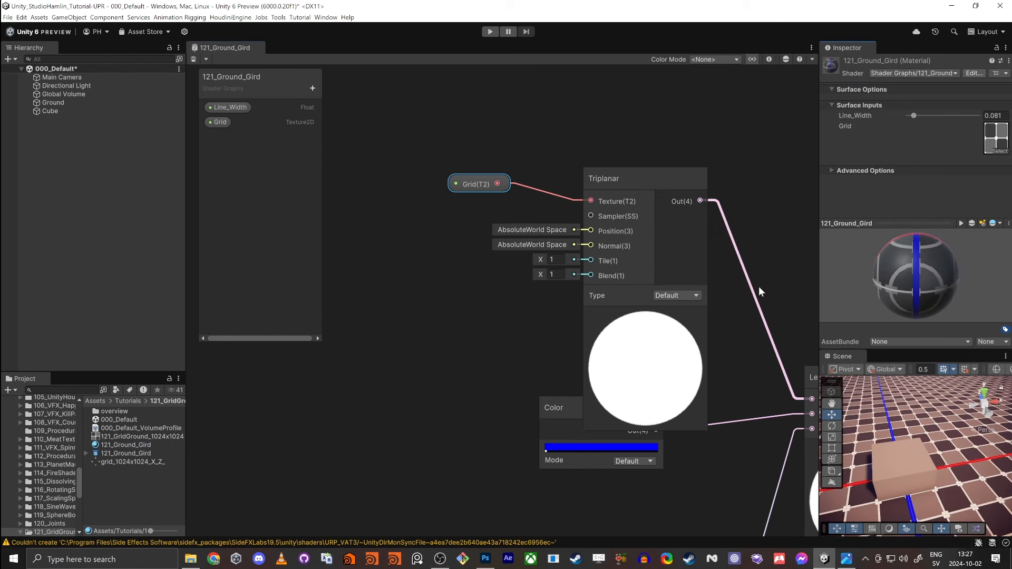
- Examine the textured ground in an enlarged Scene view, comparing the size of the grid tiles with the cube
{"action": "right_click_drag", "start_coordinate": [951, 414], "coordinate": [942, 441]}
{"action": "key", "text": "shift+space"}
{"action": "right_click_drag", "start_coordinate": [578, 375], "coordinate": [545, 346]}
{"action": "left_click", "coordinate": [539, 328]}
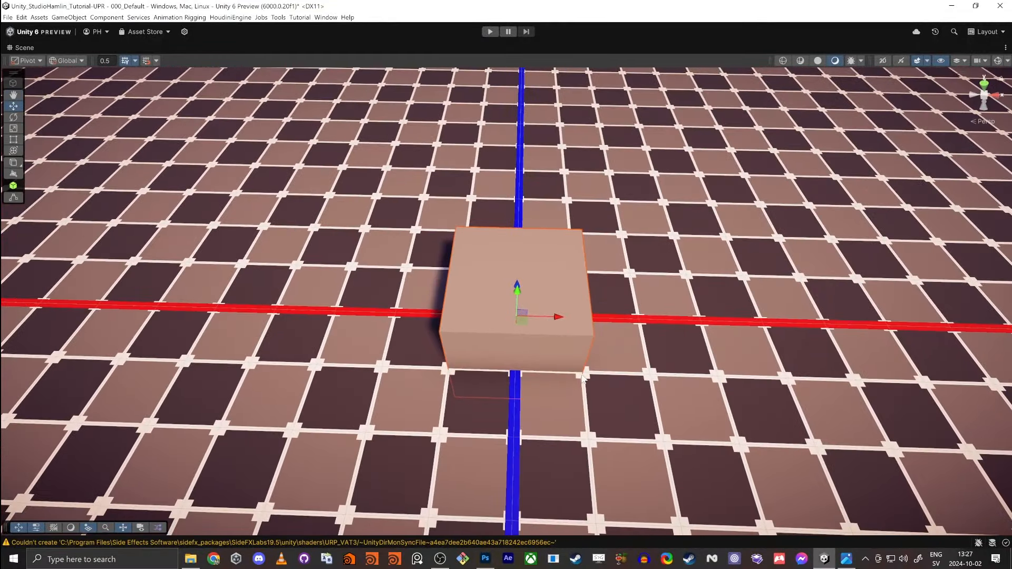
{"action": "left_click", "coordinate": [539, 397]}
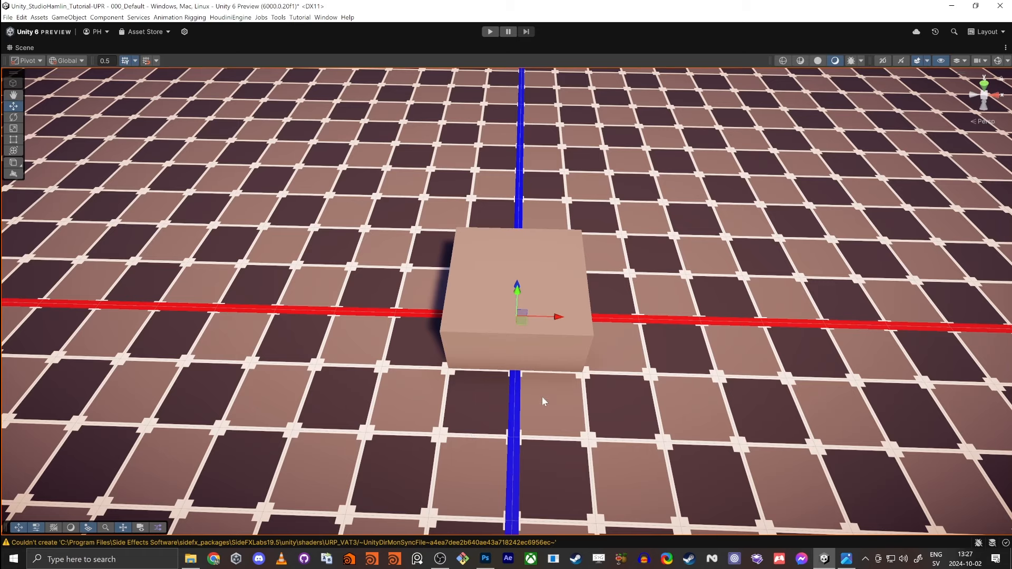
{"action": "key", "text": "shift+space"}
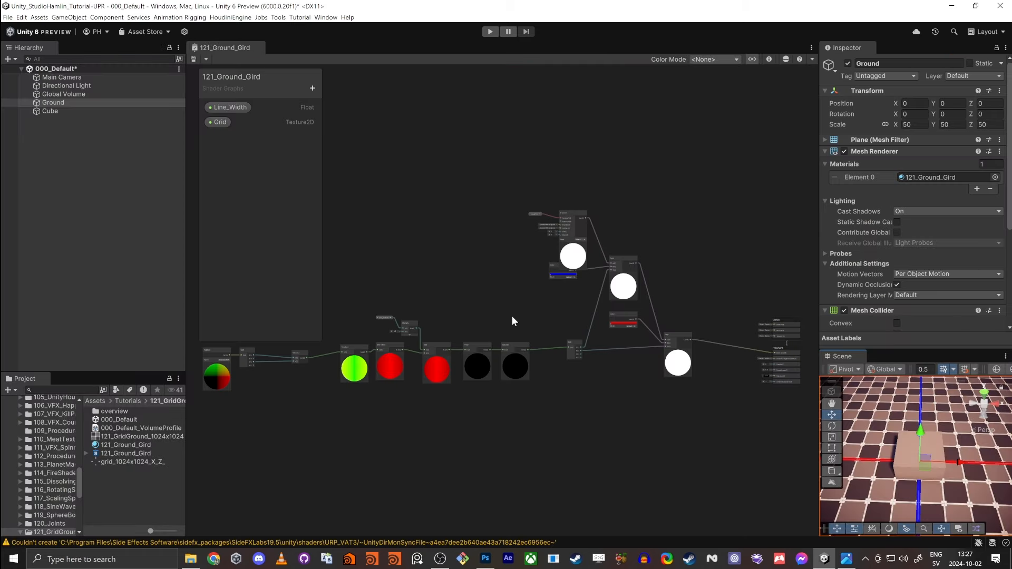
- Move the Triplanar node clear of the blue Color node and place the Grid property node beside its Texture input
{"action": "middle_click_drag", "start_coordinate": [512, 316], "coordinate": [470, 320]}
{"action": "scroll", "coordinate": [545, 233], "scroll_direction": "up", "scroll_amount": 9}
{"action": "left_click_drag", "start_coordinate": [489, 175], "coordinate": [471, 99]}
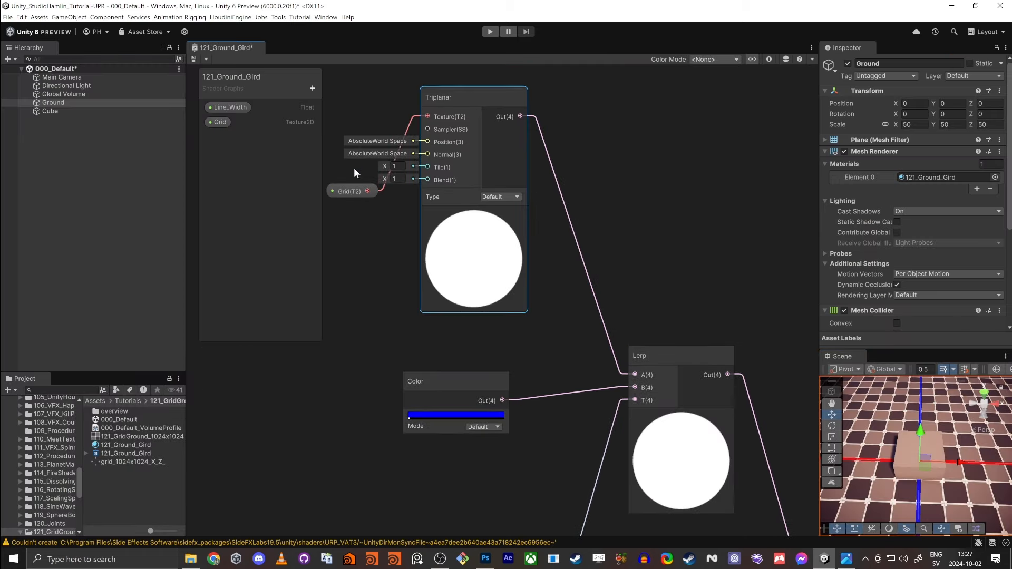
{"action": "left_click_drag", "start_coordinate": [351, 191], "coordinate": [359, 165]}
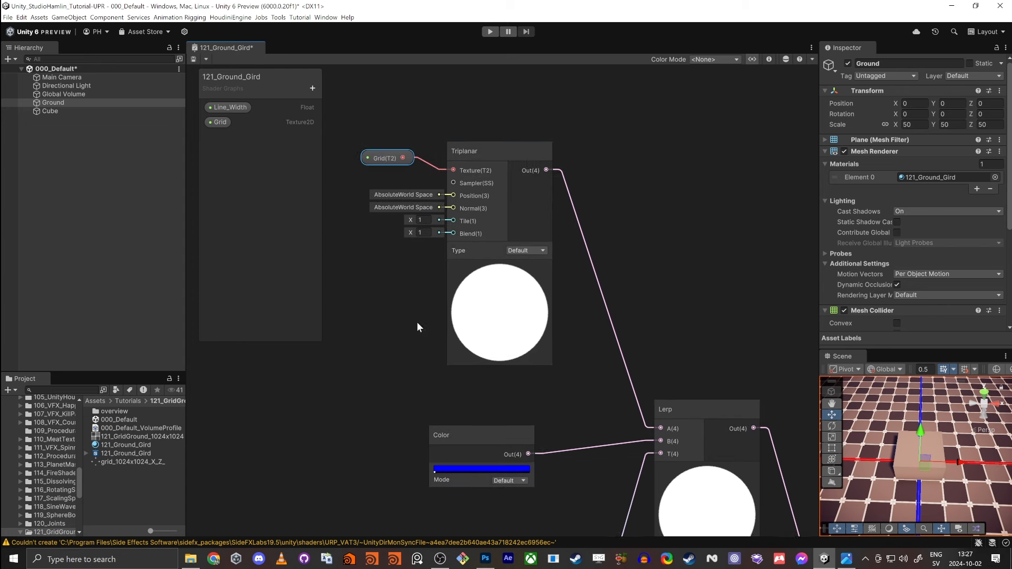
- Set the Triplanar node's Tile value to 0.5 and save the shader graph
{"action": "scroll", "coordinate": [436, 274], "scroll_direction": "up", "scroll_amount": 5}
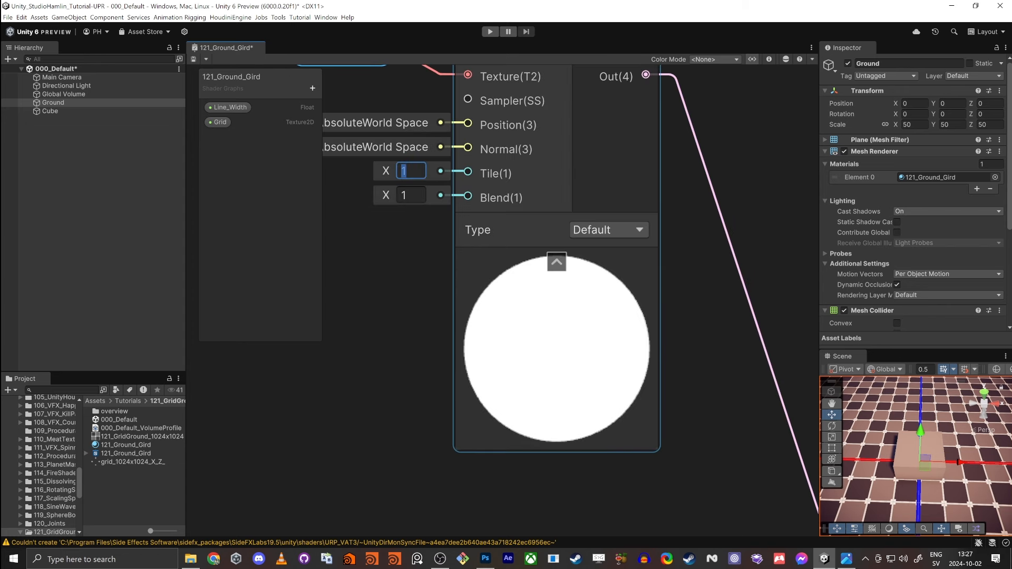
{"action": "type", "text": "0.5"}
{"action": "left_click", "coordinate": [390, 283]}
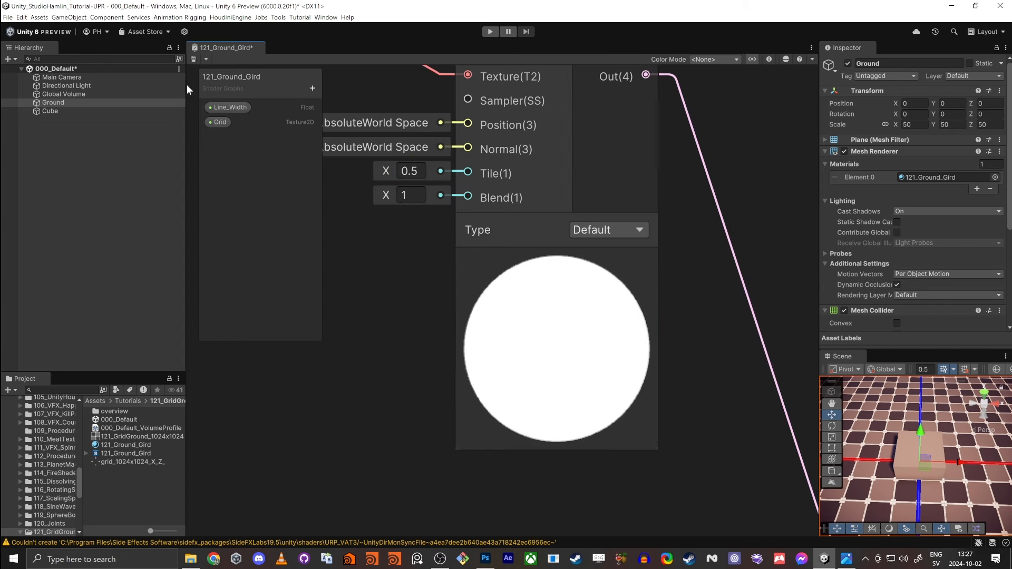
{"action": "left_click", "coordinate": [194, 61]}
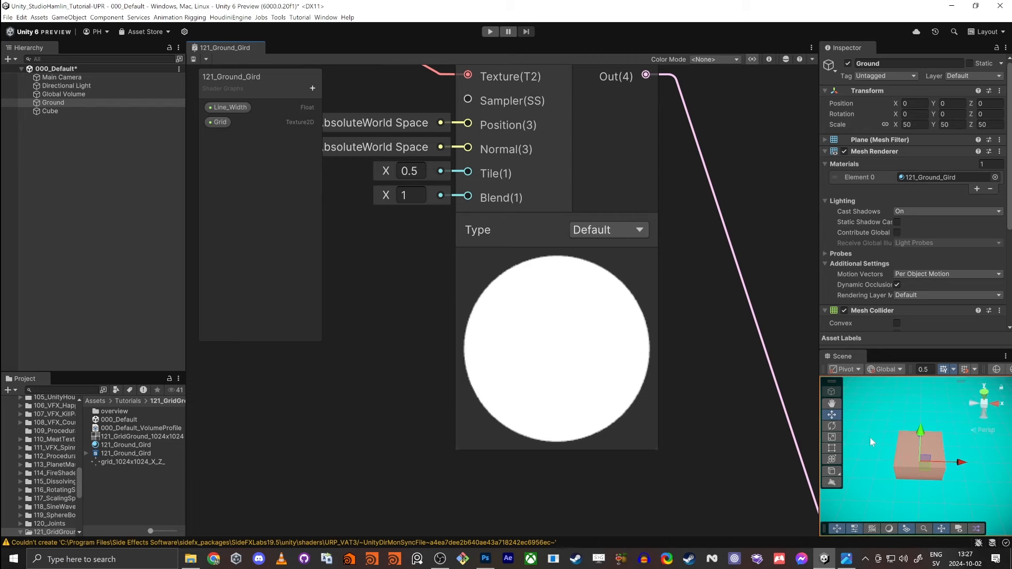
- Move the cube across the ground plane to about X 0.493, Z 0.506 so it lines up with one grid tile
{"action": "scroll", "coordinate": [874, 431], "scroll_direction": "up", "scroll_amount": 2}
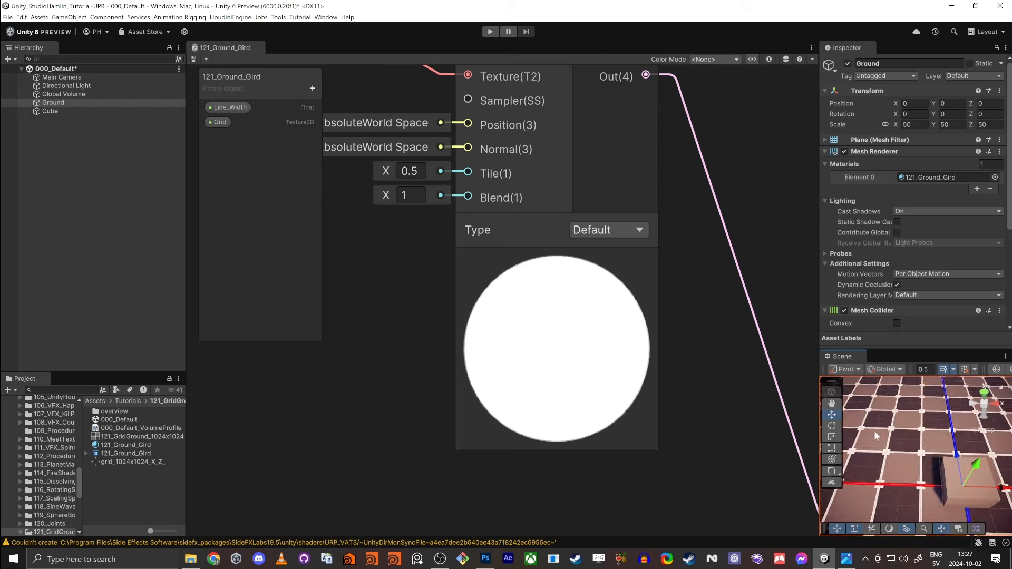
{"action": "key", "text": "shift+space"}
{"action": "key", "text": "f"}
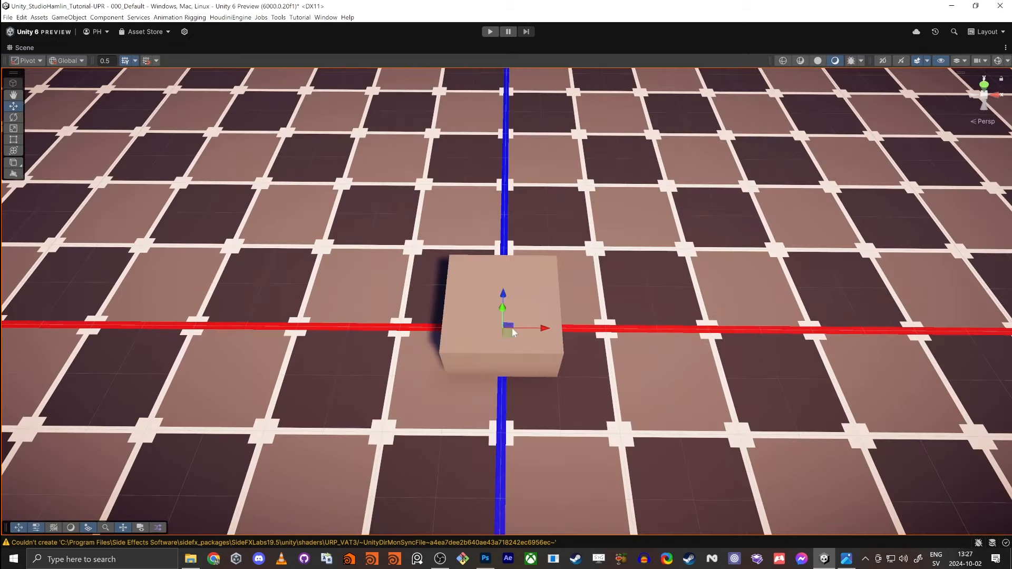
{"action": "left_click_drag", "start_coordinate": [544, 304], "coordinate": [553, 295]}
{"action": "key", "text": "ctrl+z"}
{"action": "left_click", "coordinate": [466, 355]}
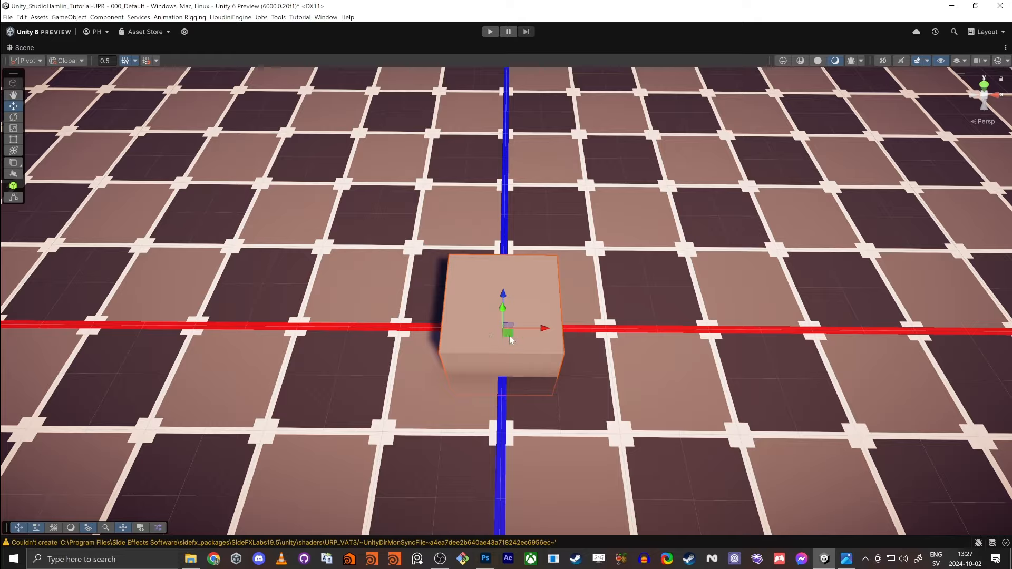
{"action": "left_click_drag", "start_coordinate": [510, 337], "coordinate": [504, 380]}
{"action": "left_click_drag", "start_coordinate": [647, 356], "coordinate": [608, 328], "text": "alt"}
{"action": "key", "text": "shift+space"}
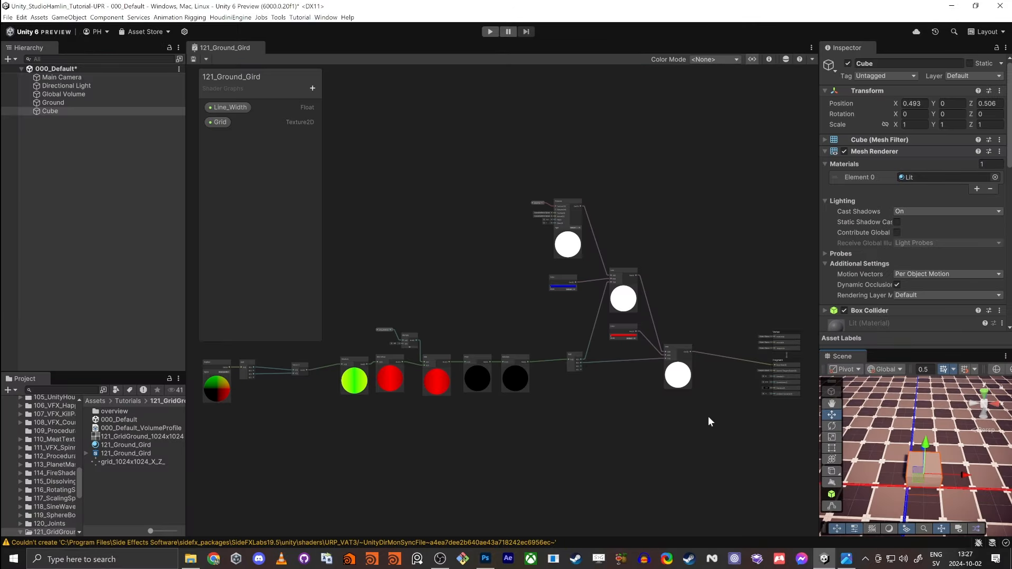
- Open the grid_1024x1024_X_Z_ texture in Photoshop to examine its axis labels and transparent background, and return to Unity
{"action": "middle_click_drag", "start_coordinate": [605, 373], "coordinate": [522, 287]}
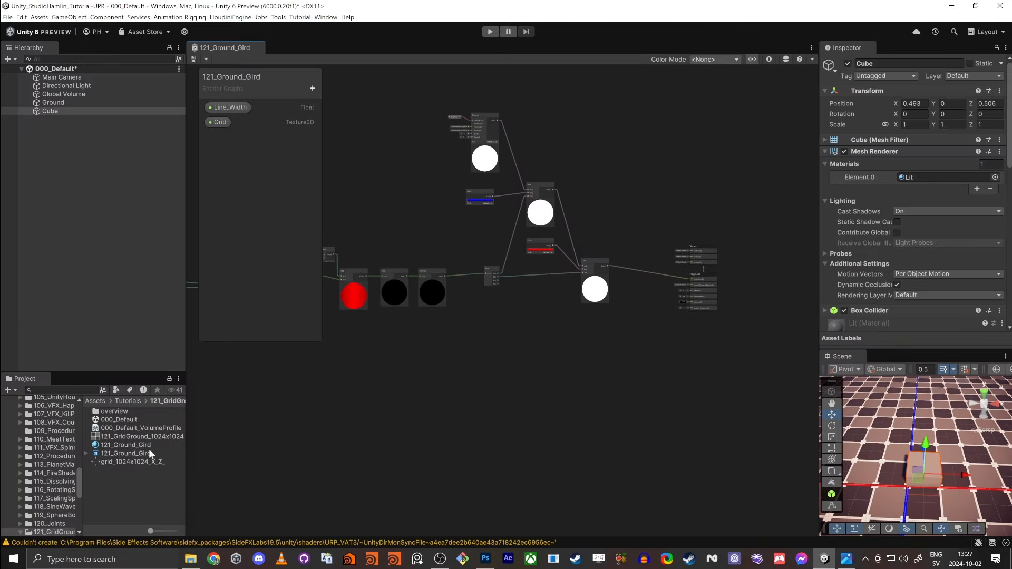
{"action": "left_click", "coordinate": [122, 462]}
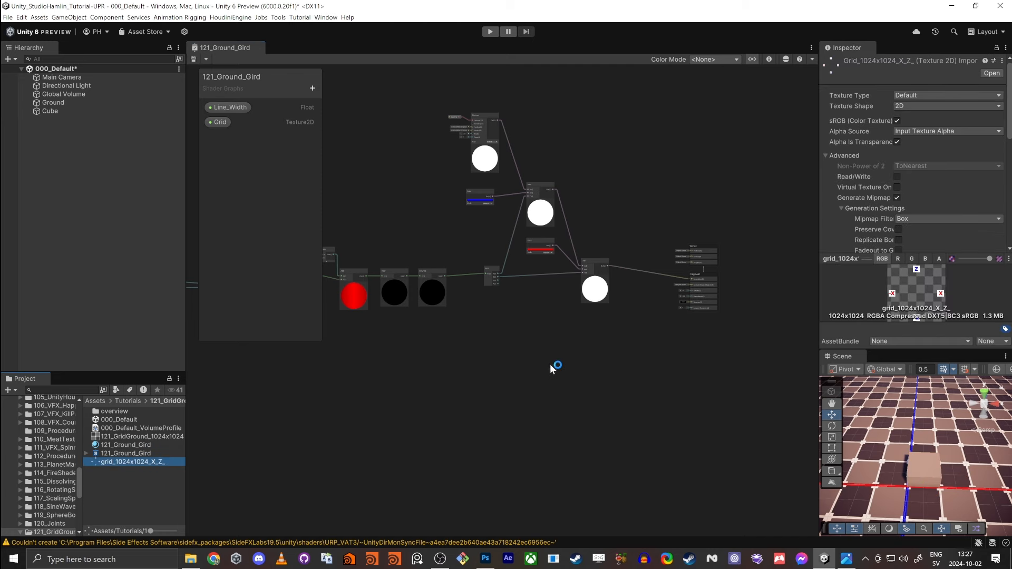
{"action": "key", "text": "z"}
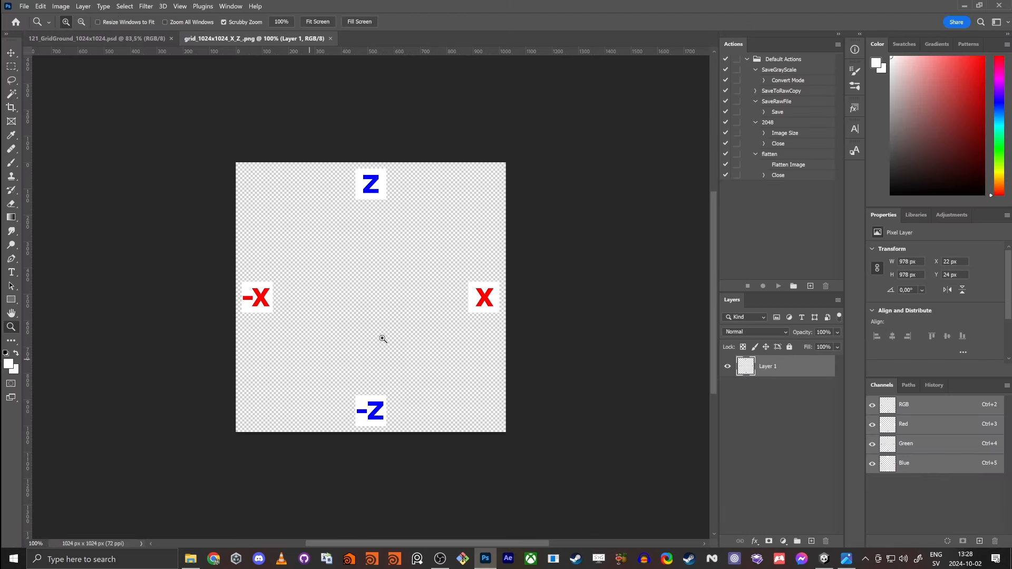
{"action": "key", "text": "alt+Tab"}
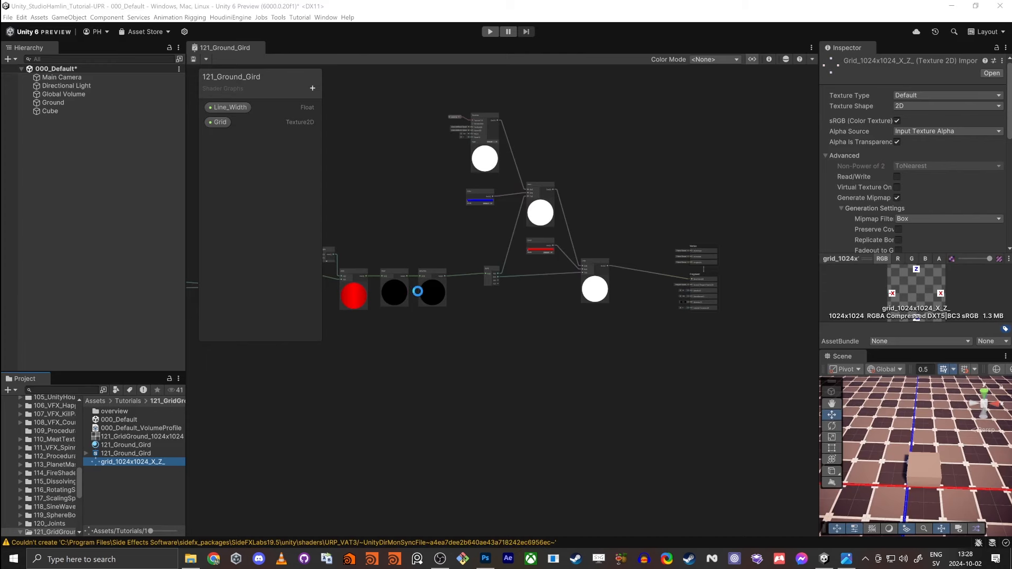
- Add a second Triplanar node to the shader graph and place it below the Lerp node that feeds Base Color
{"action": "middle_click_drag", "start_coordinate": [647, 376], "coordinate": [612, 387]}
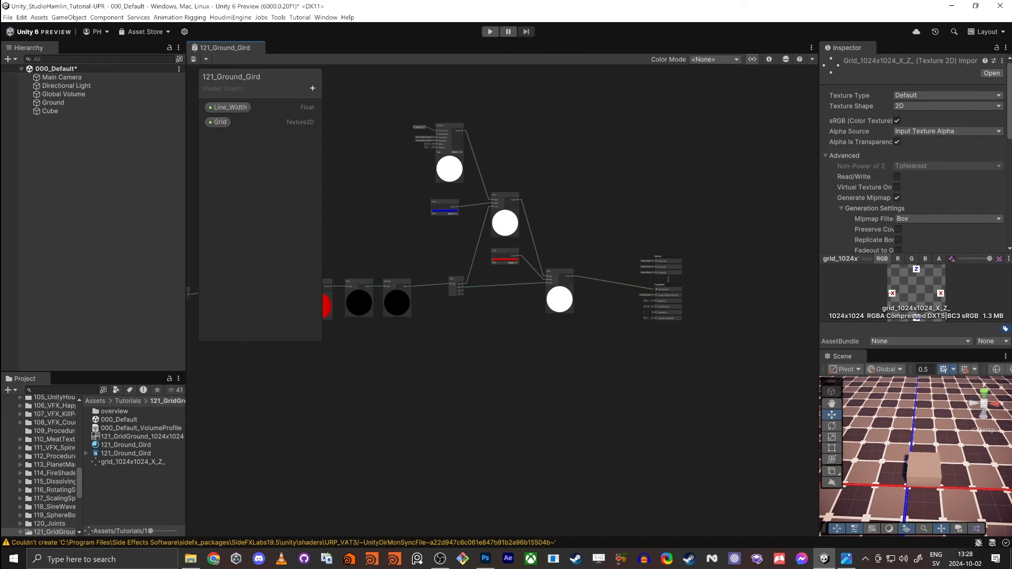
{"action": "key", "text": "space"}
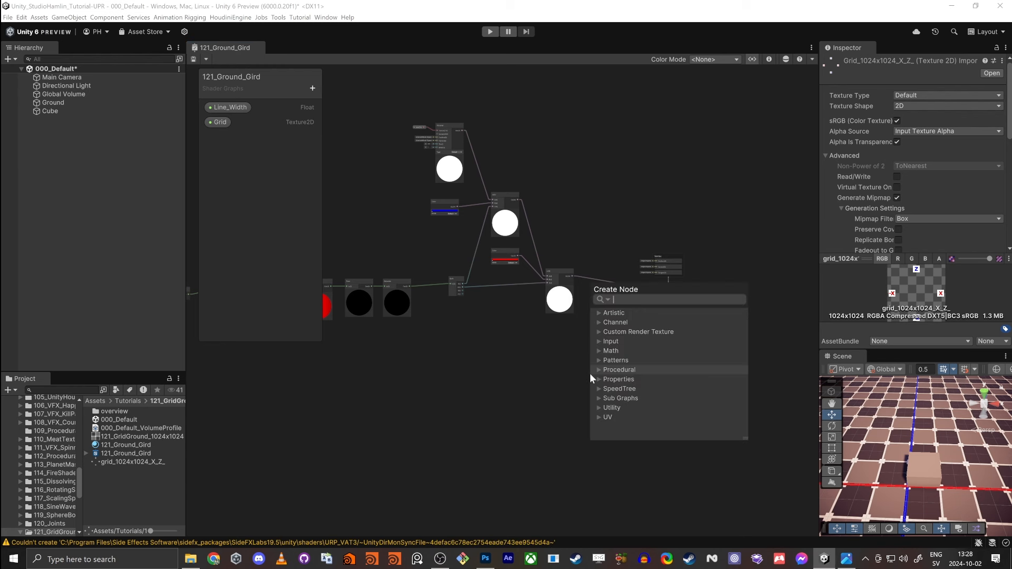
{"action": "type", "text": "tri"}
{"action": "key", "text": "Return"}
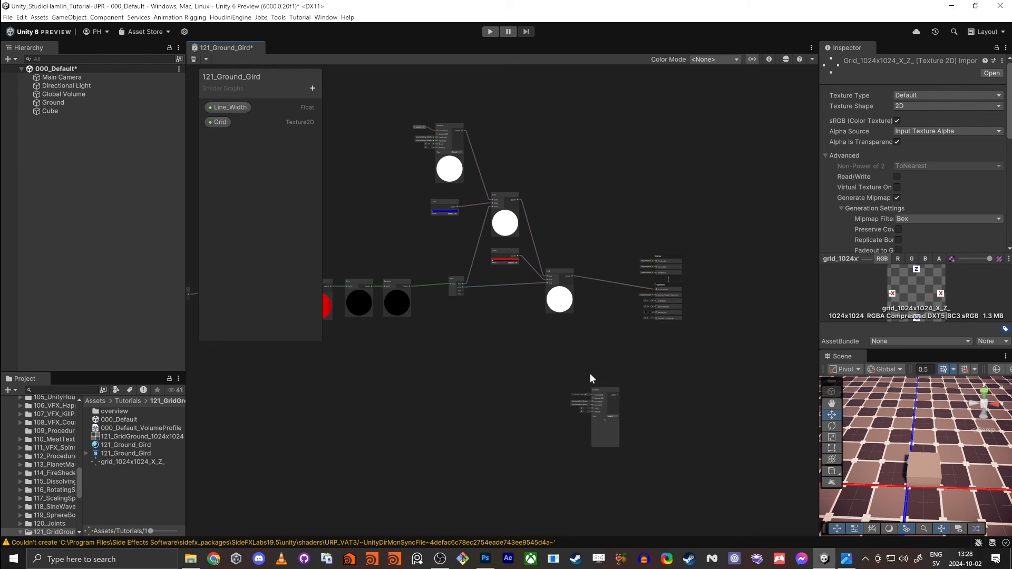
{"action": "scroll", "coordinate": [605, 369], "scroll_direction": "up", "scroll_amount": 5}
{"action": "left_click_drag", "start_coordinate": [584, 415], "coordinate": [582, 290]}
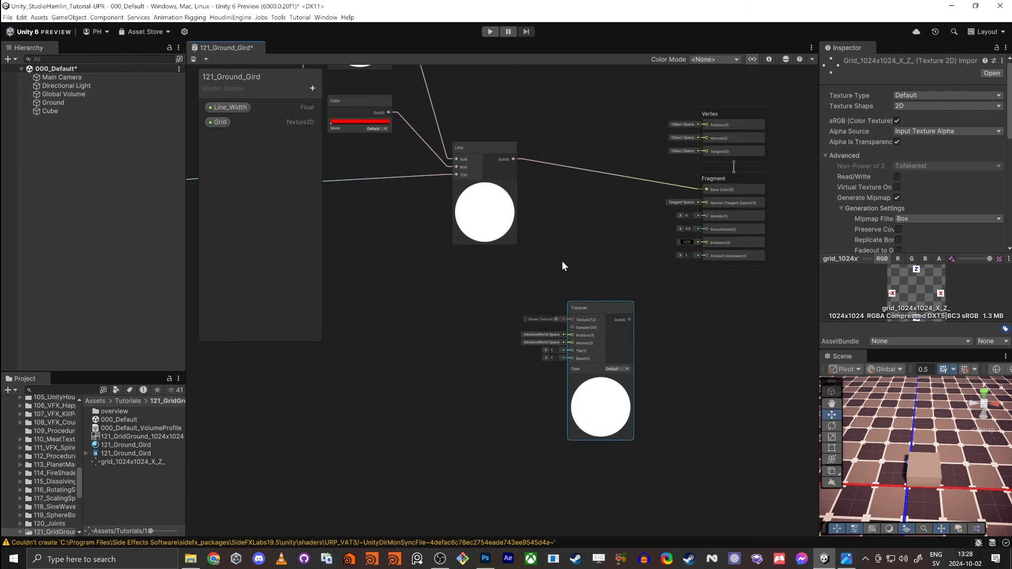
{"action": "scroll", "coordinate": [545, 189], "scroll_direction": "up", "scroll_amount": 2}
{"action": "left_click_drag", "start_coordinate": [582, 334], "coordinate": [373, 398]}
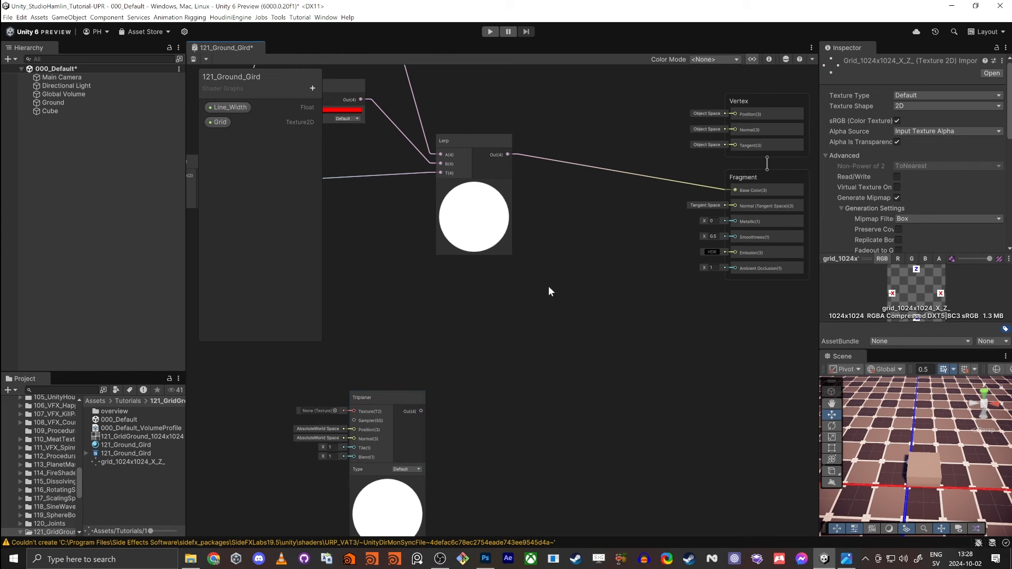
- Insert a new Lerp node between the existing Lerp's output and the Fragment's Base Color, using its A input
{"action": "key", "text": "space"}
{"action": "type", "text": "lerp"}
{"action": "key", "text": "Return"}
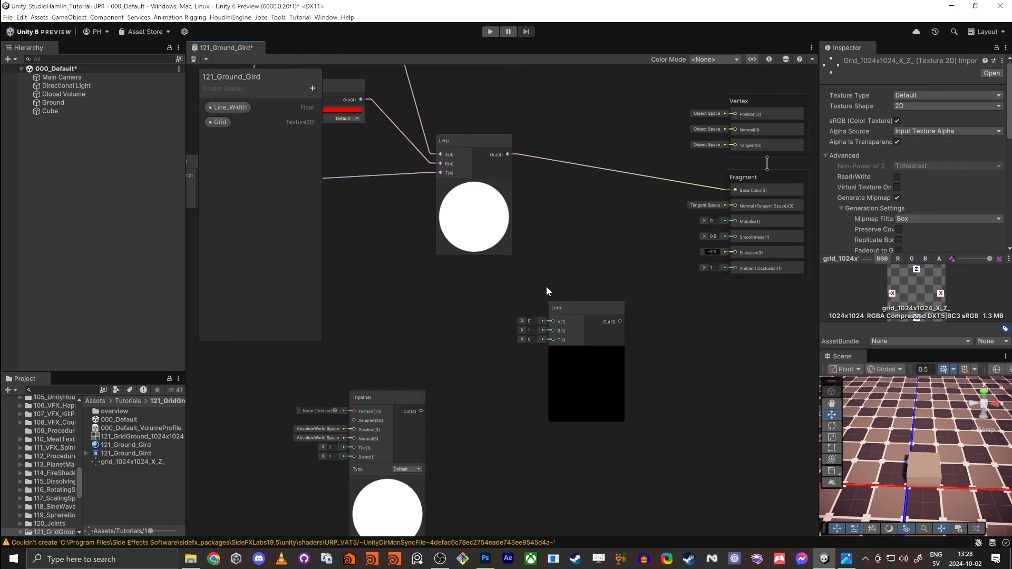
{"action": "left_click_drag", "start_coordinate": [508, 155], "coordinate": [735, 190]}
{"action": "left_click_drag", "start_coordinate": [619, 252], "coordinate": [631, 236]}
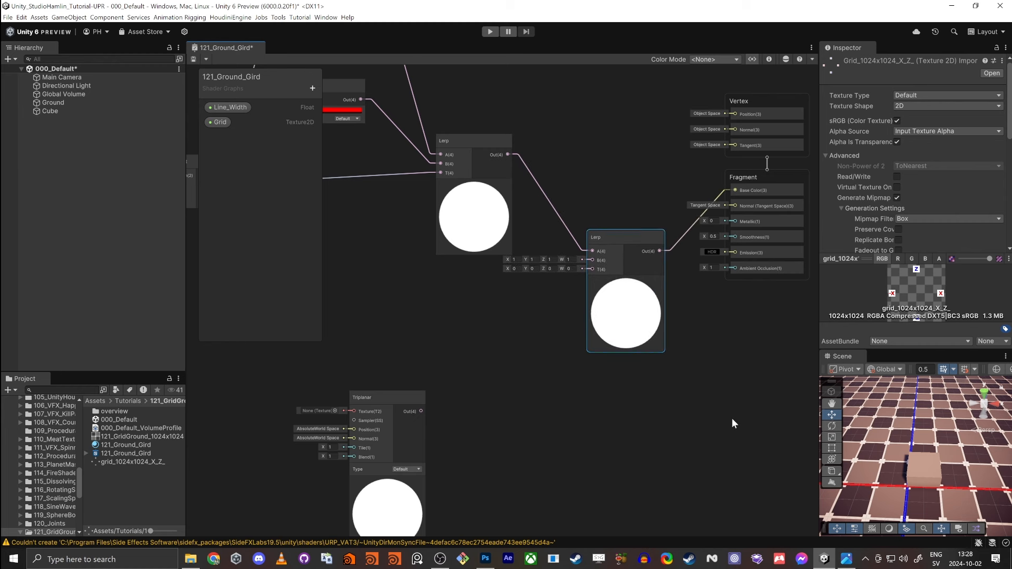
- Connect the new Triplanar node's output to the new Lerp's B input and position the Triplanar clear of the Lerp
{"action": "left_click_drag", "start_coordinate": [363, 394], "coordinate": [472, 323]}
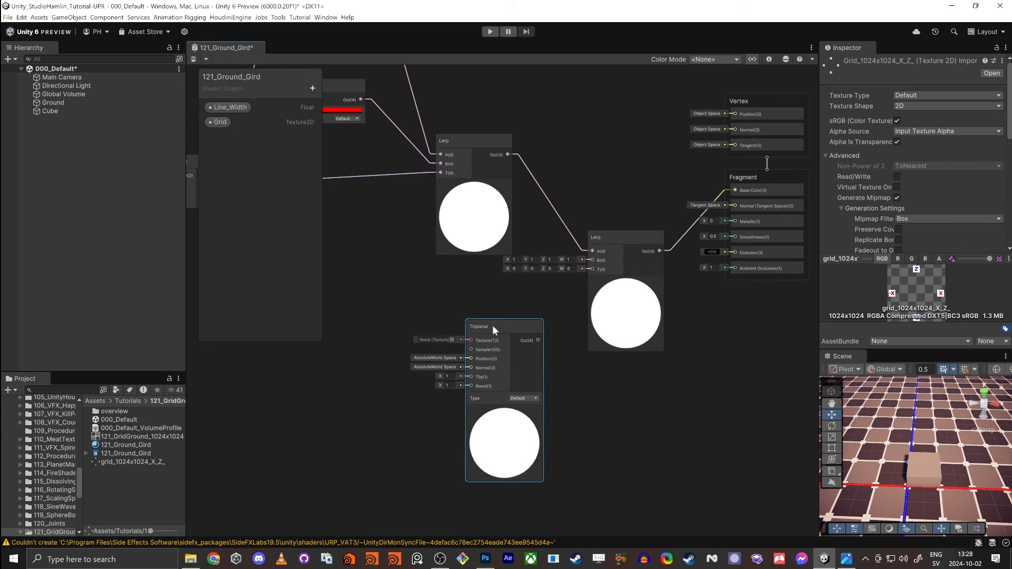
{"action": "left_click_drag", "start_coordinate": [531, 341], "coordinate": [592, 260]}
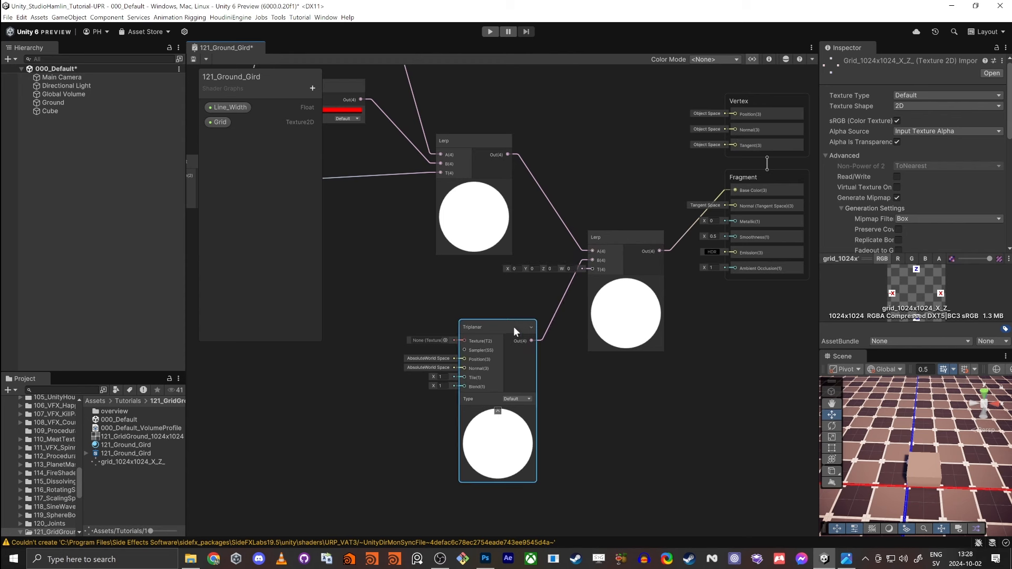
{"action": "left_click_drag", "start_coordinate": [513, 327], "coordinate": [460, 340]}
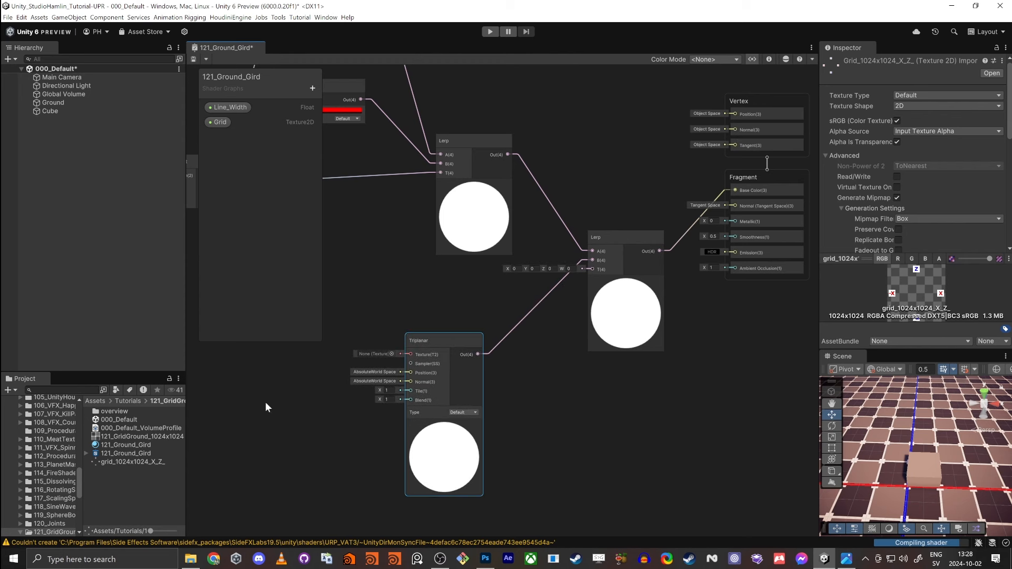
- Create a Texture 2D property named "Z and X" and connect it to the new Triplanar node's Texture input
{"action": "left_click", "coordinate": [312, 91]}
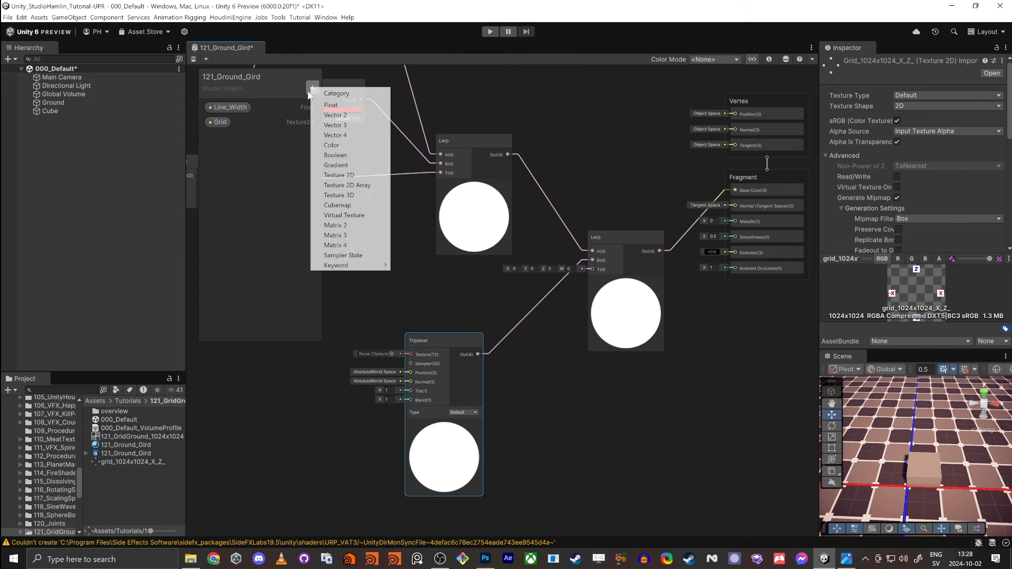
{"action": "left_click", "coordinate": [352, 177]}
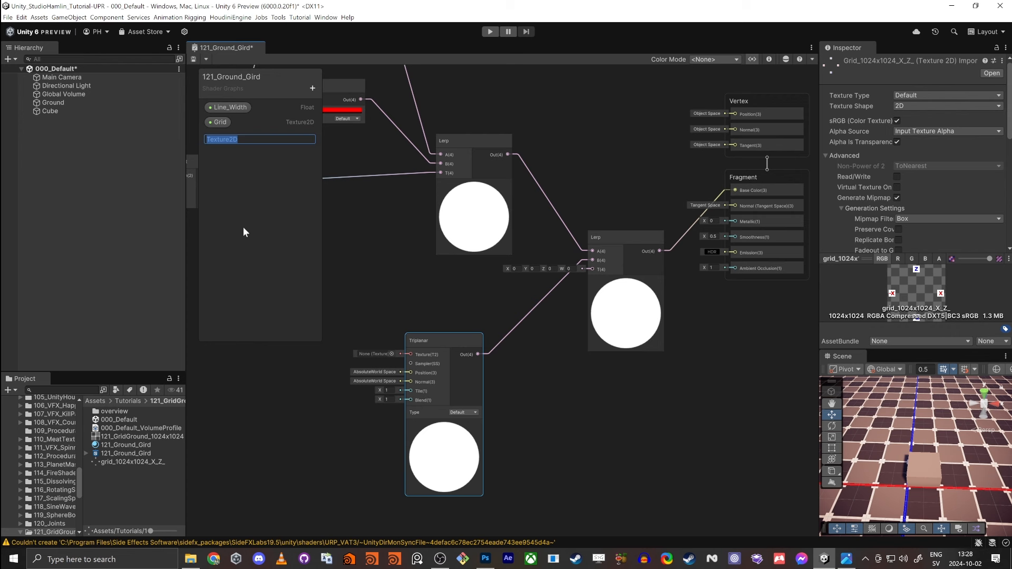
{"action": "type", "text": "Z and X"}
{"action": "key", "text": "Return"}
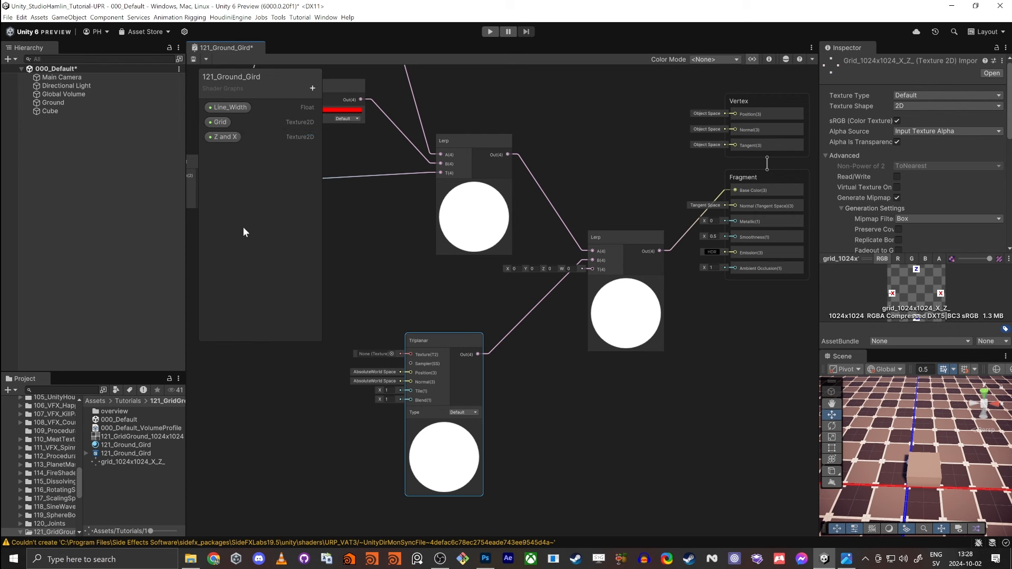
{"action": "left_click_drag", "start_coordinate": [229, 137], "coordinate": [391, 312]}
{"action": "left_click_drag", "start_coordinate": [410, 357], "coordinate": [410, 354]}
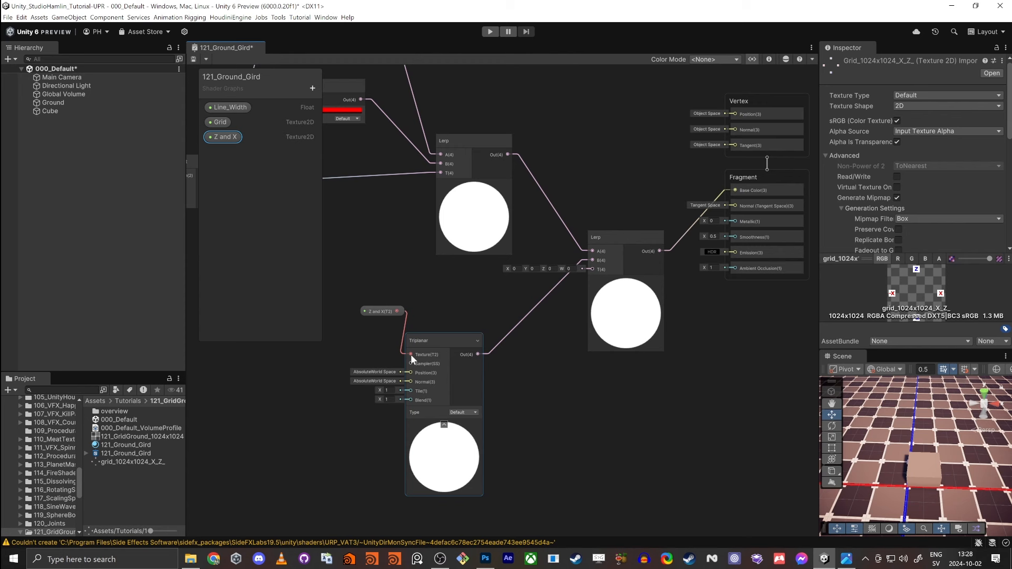
- Save the shader graph and assign grid_1024x1024_X_Z_ to the Z and X texture slot of the 121_Ground_Gird material
{"action": "left_click", "coordinate": [194, 60]}
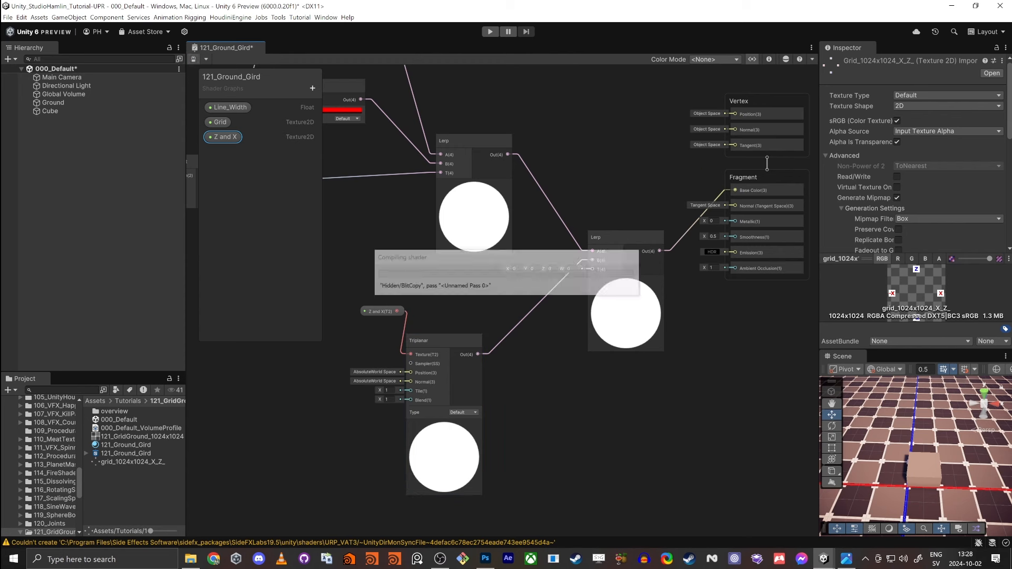
{"action": "left_click", "coordinate": [106, 445]}
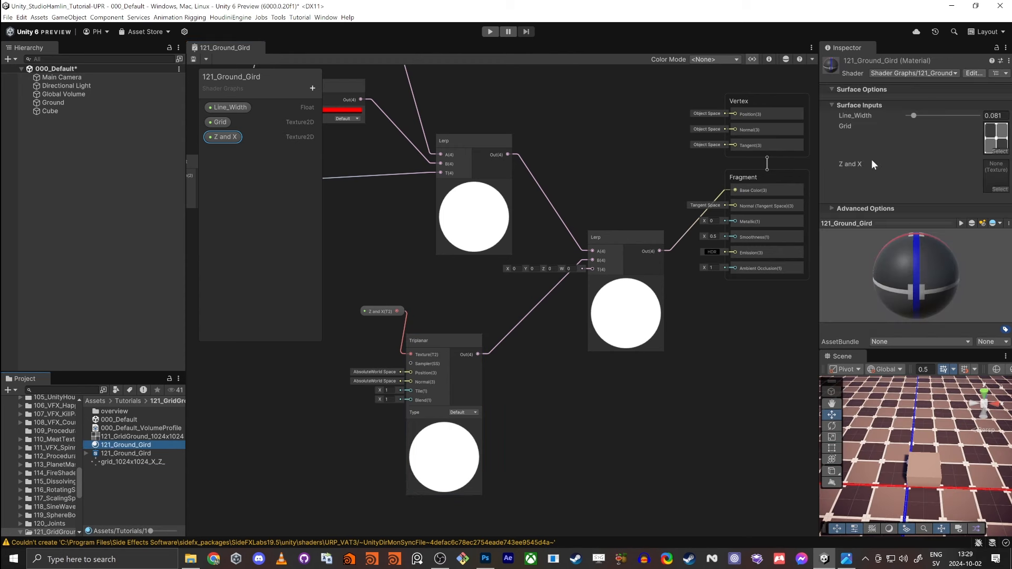
{"action": "left_click_drag", "start_coordinate": [111, 464], "coordinate": [1003, 184]}
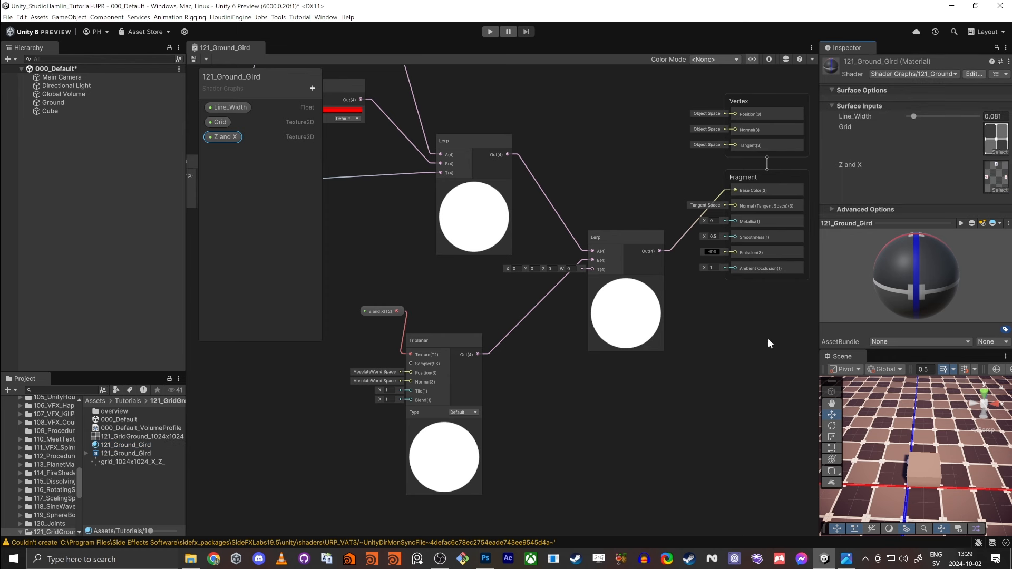
- Add a Split node fed by the new Triplanar's output, and move the Triplanar and its Z and X property further away from it
{"action": "scroll", "coordinate": [528, 391], "scroll_direction": "up", "scroll_amount": 1}
{"action": "middle_click_drag", "start_coordinate": [527, 397], "coordinate": [582, 404]}
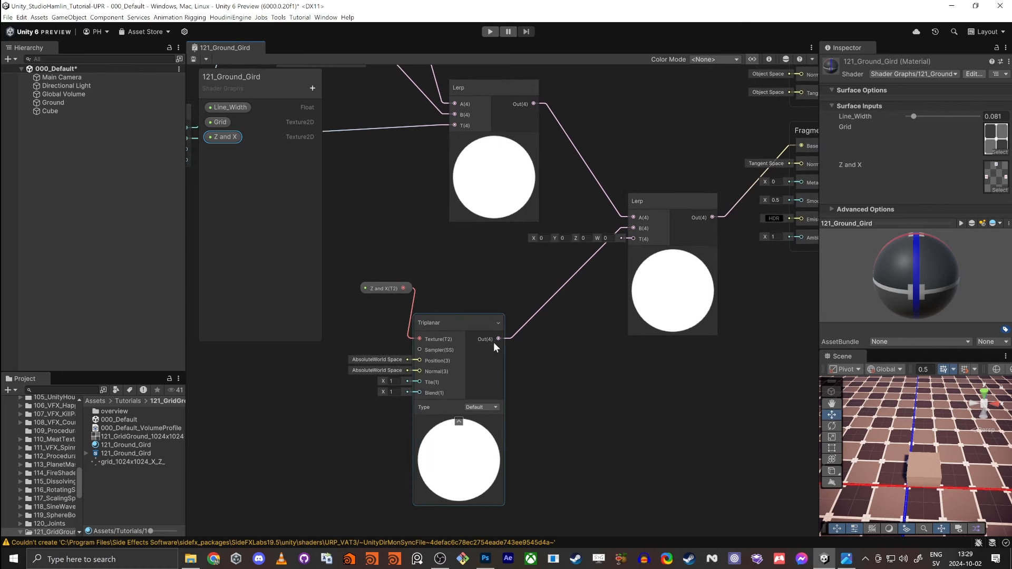
{"action": "key", "text": "space"}
{"action": "type", "text": "spli"}
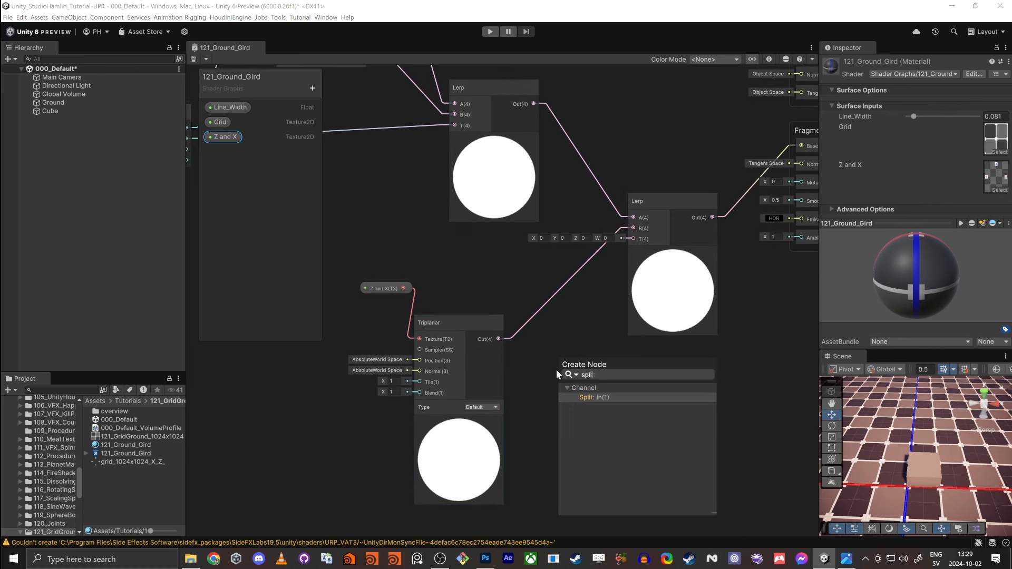
{"action": "key", "text": "Return"}
{"action": "left_click_drag", "start_coordinate": [558, 383], "coordinate": [498, 339]}
{"action": "left_click_drag", "start_coordinate": [347, 273], "coordinate": [408, 337]}
- Switch to Photoshop and toggle Layer 1's visibility in the axis label image to examine its transparent areas
{"action": "key", "text": "alt+Tab"}
{"action": "key", "text": "alt+Tab"}
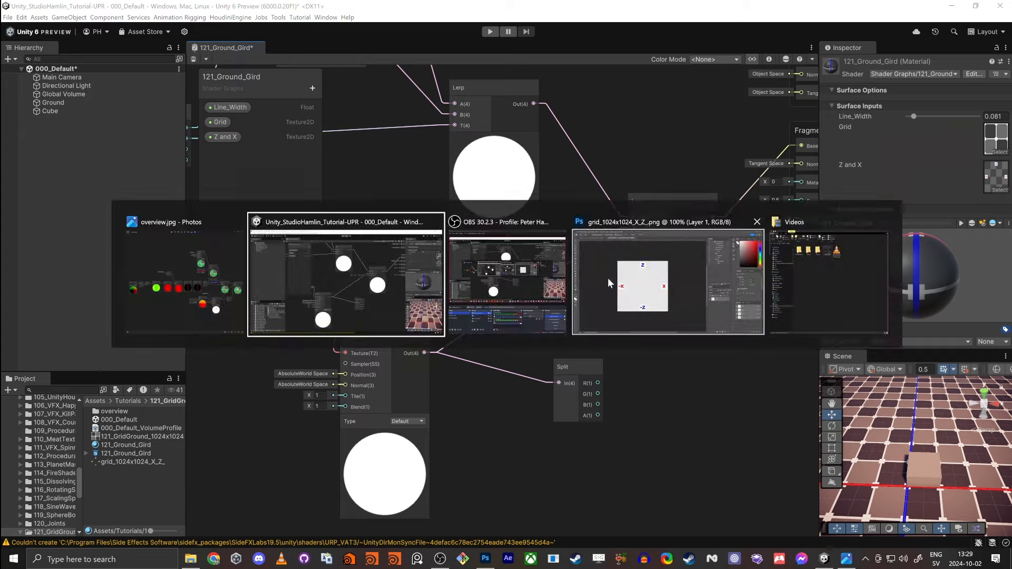
{"action": "left_click", "coordinate": [608, 277]}
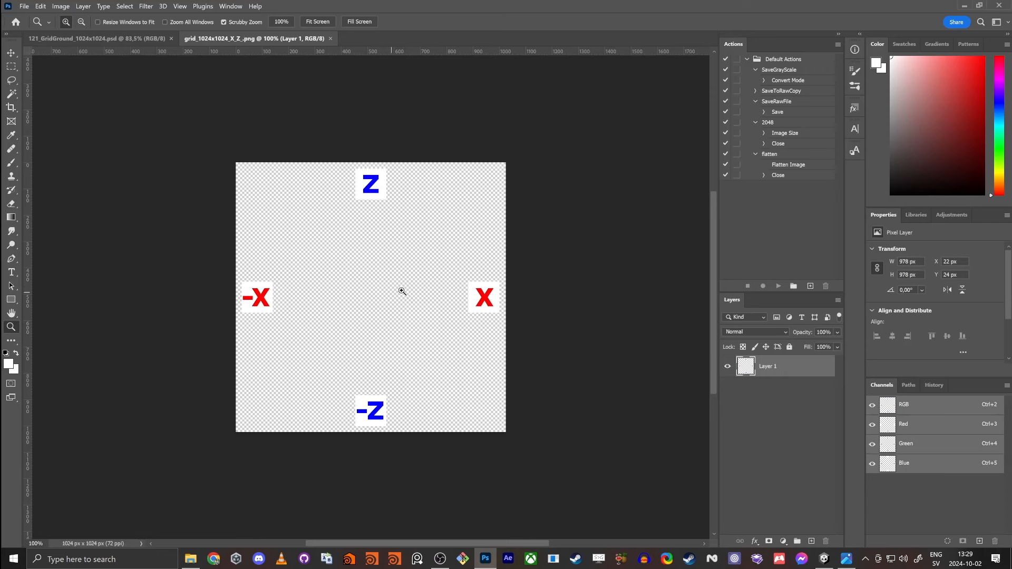
{"action": "mouse_move", "coordinate": [403, 291]}
{"action": "left_mouse_down"}
{"action": "mouse_move", "coordinate": [434, 284]}
{"action": "mouse_move", "coordinate": [421, 290]}
{"action": "left_mouse_up"}
{"action": "left_click", "coordinate": [727, 366]}
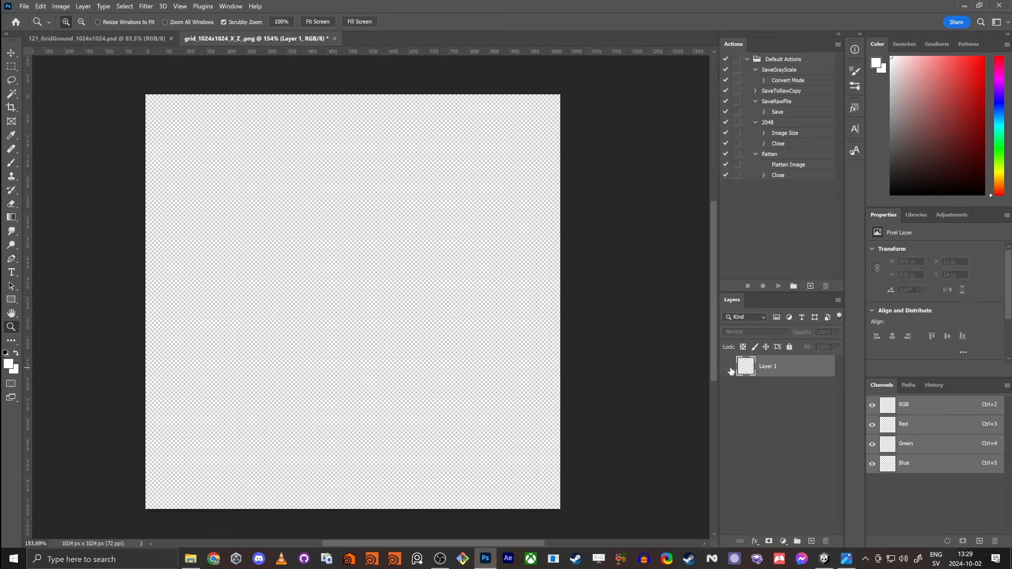
{"action": "left_click", "coordinate": [727, 366]}
{"action": "left_click", "coordinate": [727, 366]}
{"action": "left_click", "coordinate": [727, 366]}
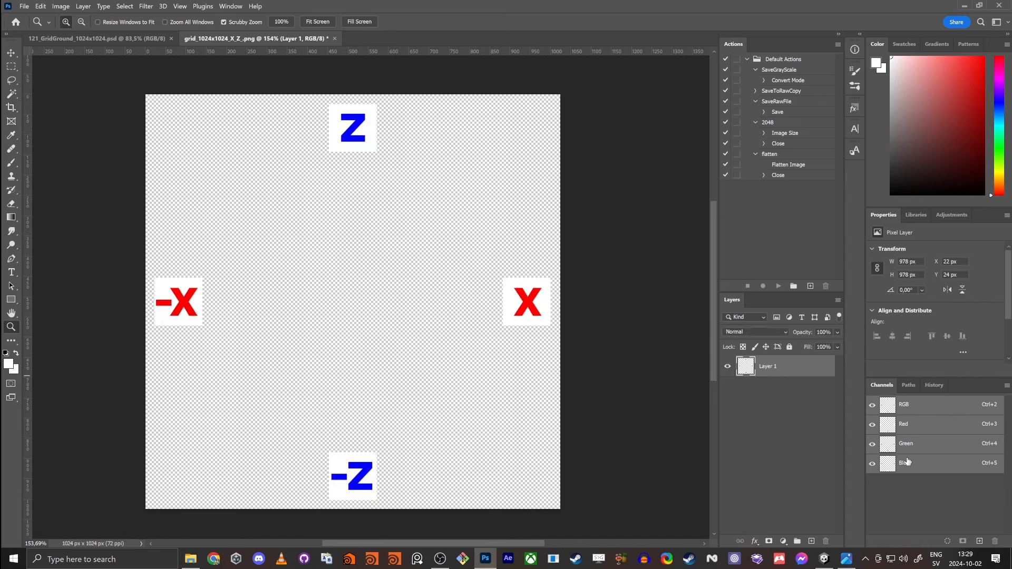
- Look at the export command for the axis label image without exporting it, and switch back to Unity
{"action": "key", "text": "alt+Tab"}
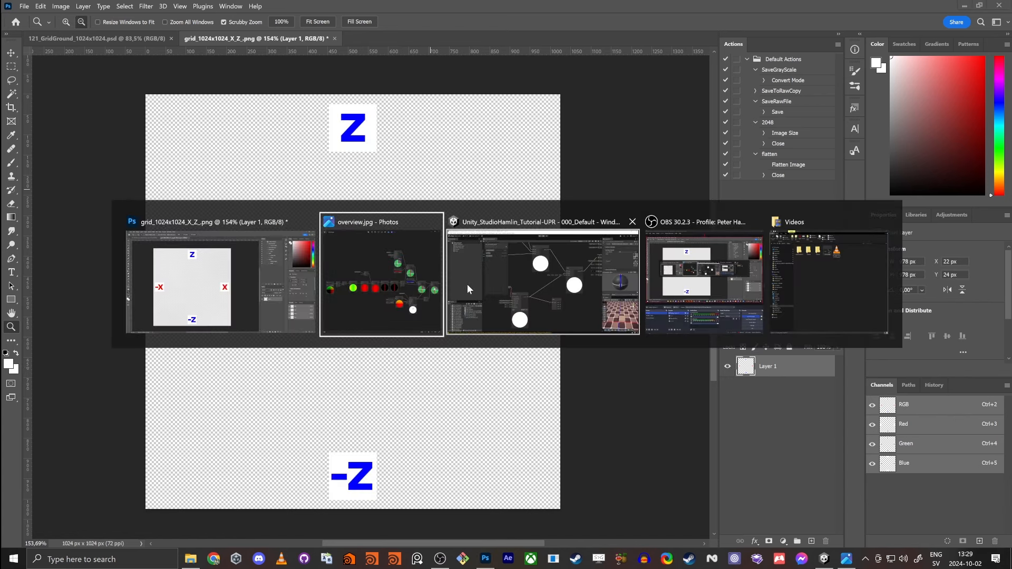
{"action": "key", "text": "Escape"}
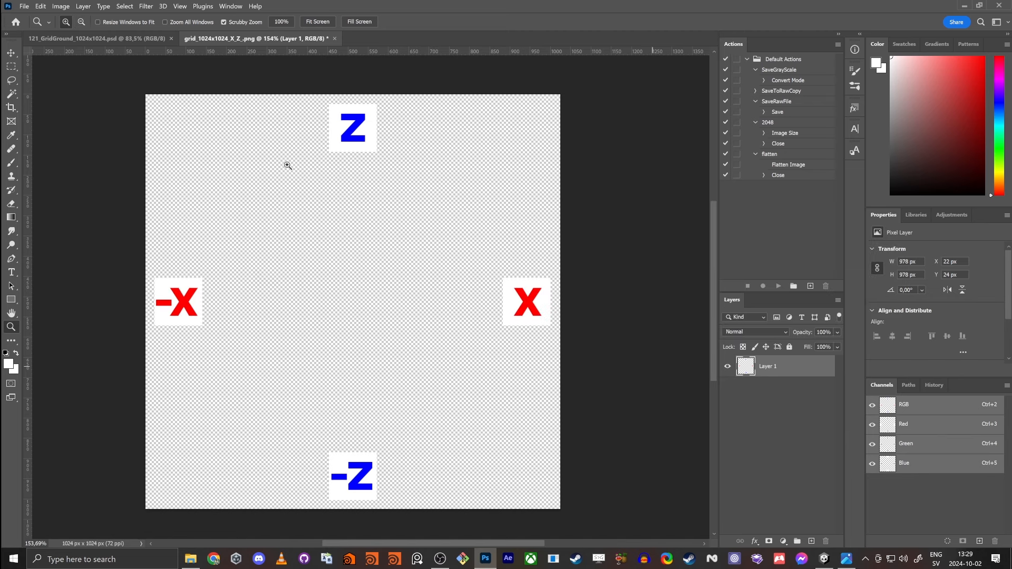
{"action": "left_click", "coordinate": [24, 7]}
{"action": "mouse_move", "coordinate": [105, 183]}
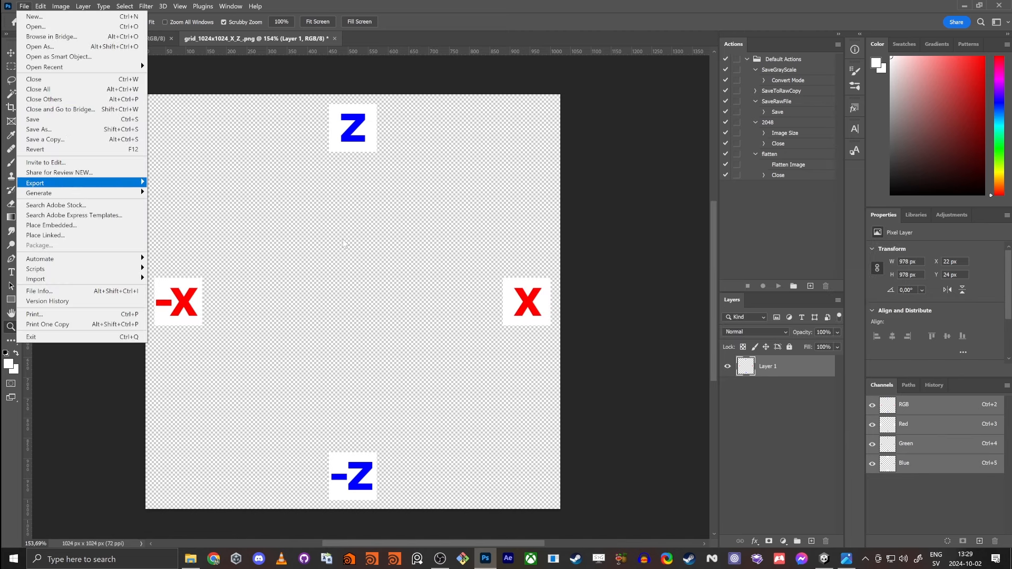
{"action": "left_click", "coordinate": [266, 152]}
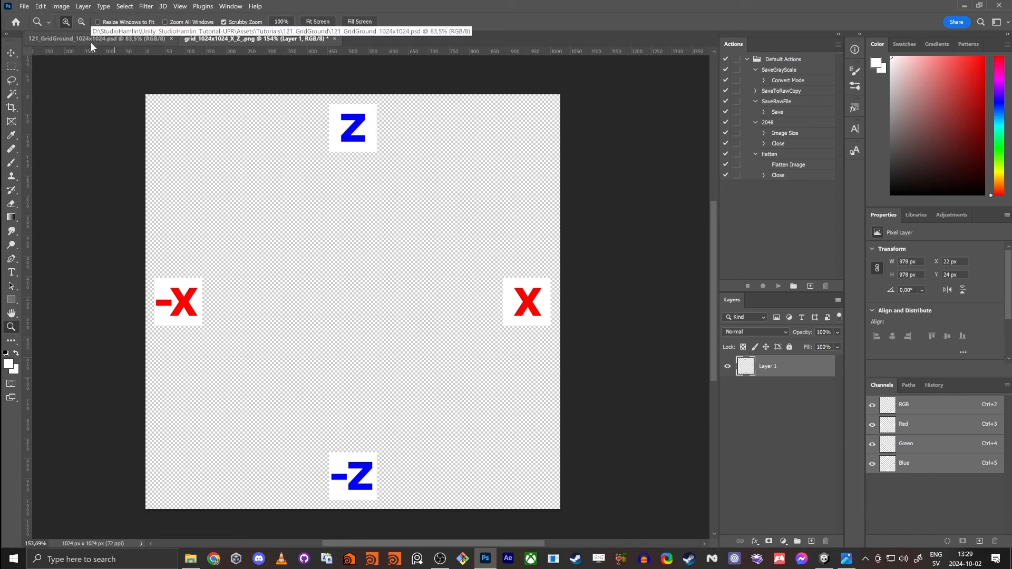
{"action": "key", "text": "alt+Tab"}
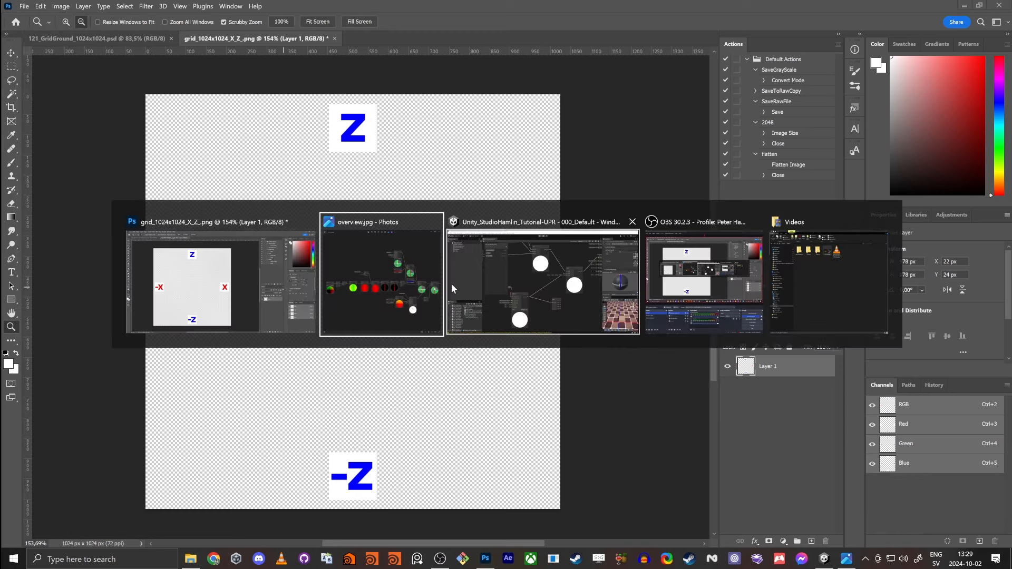
{"action": "left_click", "coordinate": [532, 293]}
- Connect the Split node's A output to the last Lerp's T input and save the graph, checking the ground in an enlarged Scene view
{"action": "left_click_drag", "start_coordinate": [597, 414], "coordinate": [633, 239]}
{"action": "left_click_drag", "start_coordinate": [574, 365], "coordinate": [518, 375]}
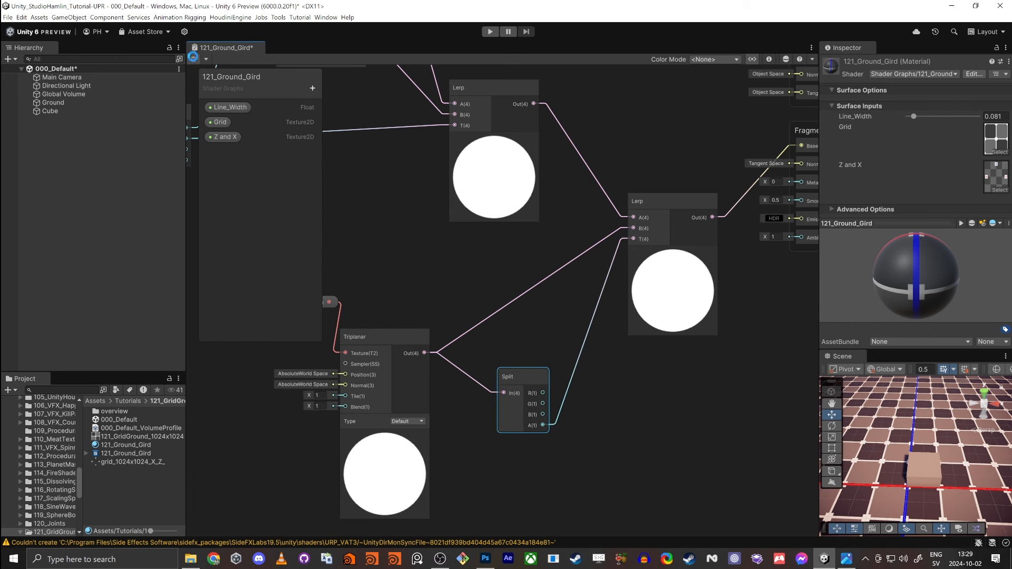
{"action": "left_click", "coordinate": [193, 57]}
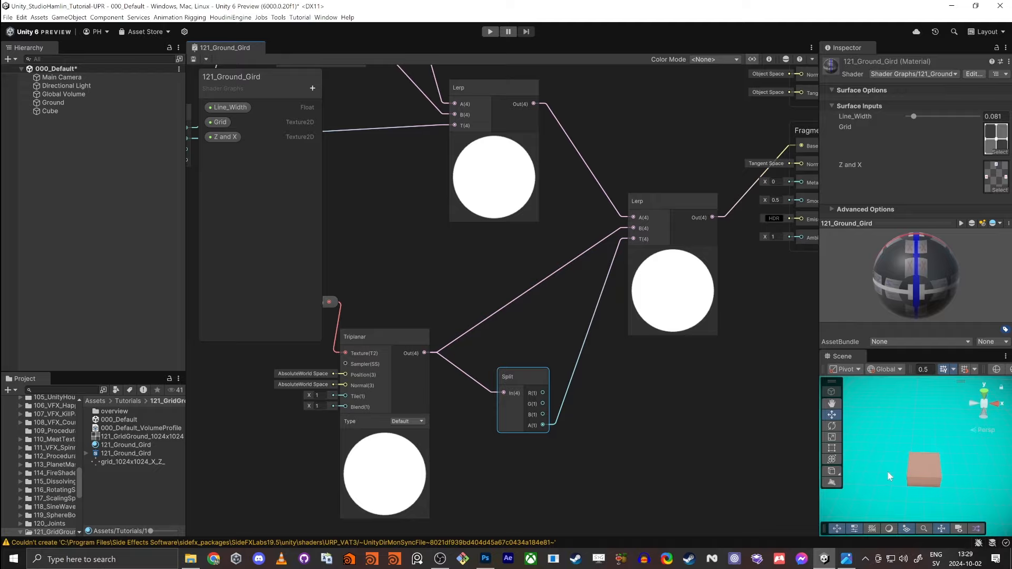
{"action": "right_click_drag", "start_coordinate": [891, 473], "coordinate": [891, 479]}
{"action": "key", "text": "shift+space"}
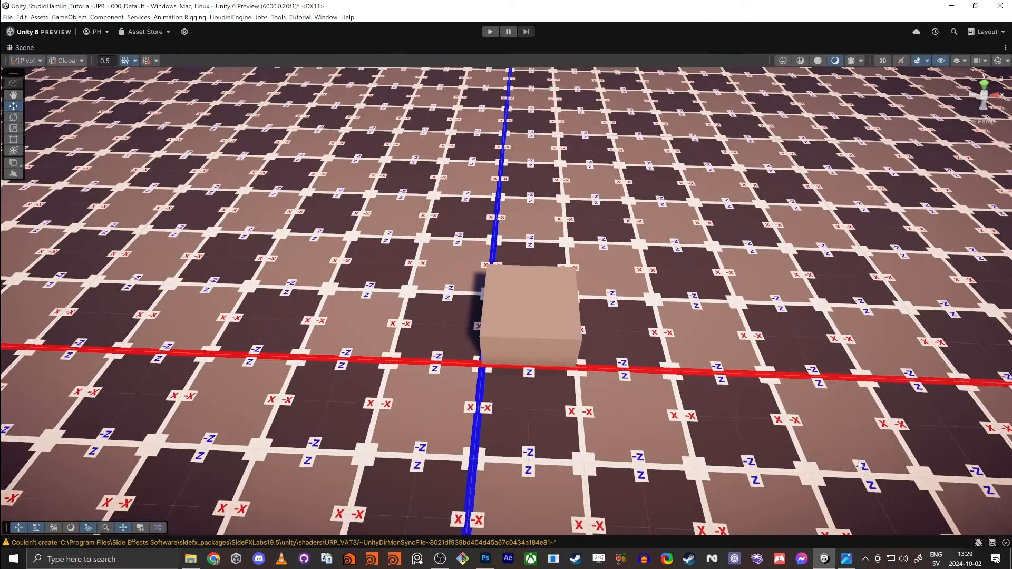
- Delete the cube standing near the grid's origin in the enlarged Scene view
{"action": "right_click_drag", "start_coordinate": [433, 333], "coordinate": [545, 300]}
{"action": "key", "text": "w"}
{"action": "left_click", "coordinate": [523, 271]}
{"action": "key", "text": "Delete"}
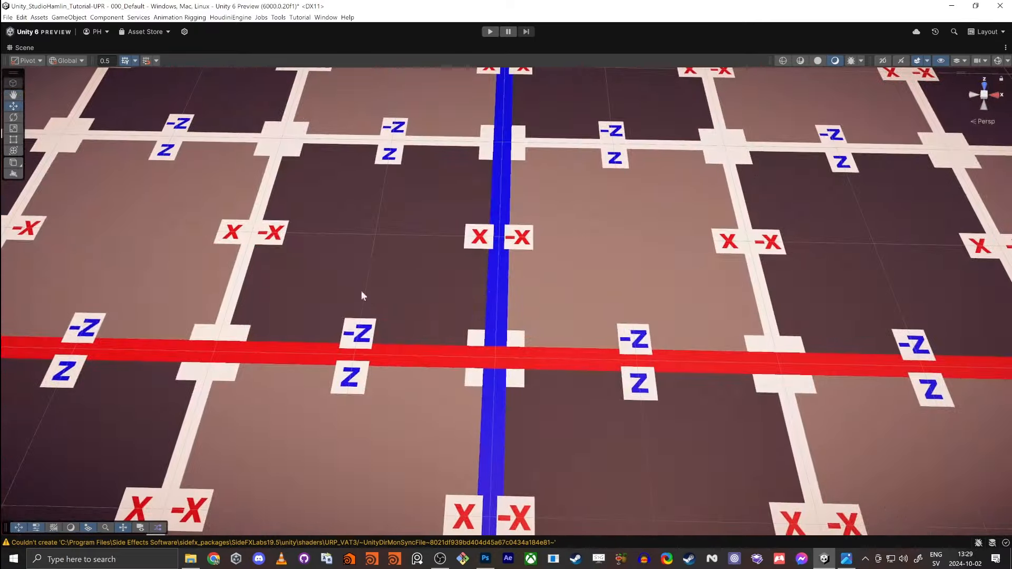
{"action": "scroll", "coordinate": [576, 407], "scroll_direction": "down", "scroll_amount": 6}
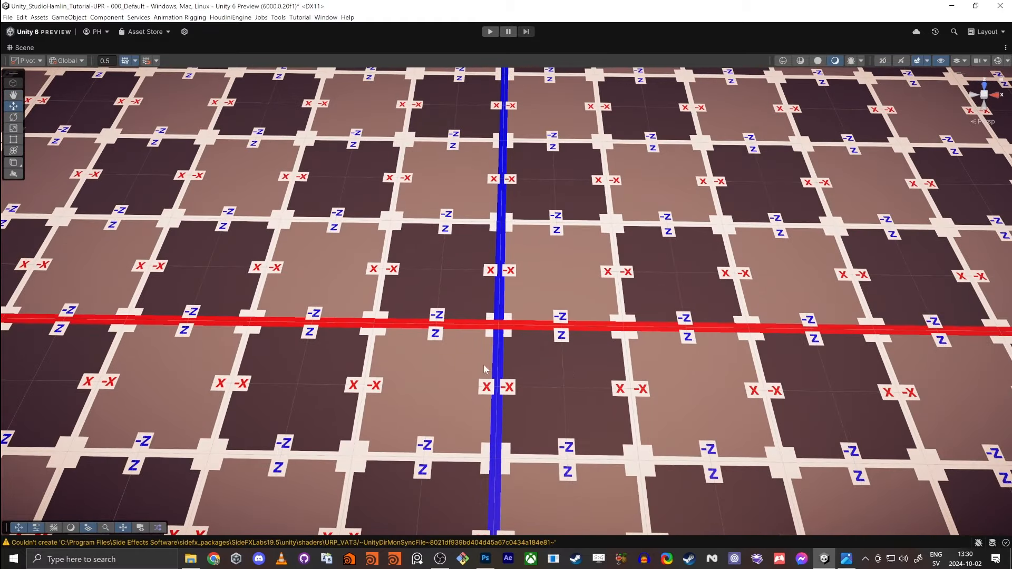
{"action": "key", "text": "shift+space"}
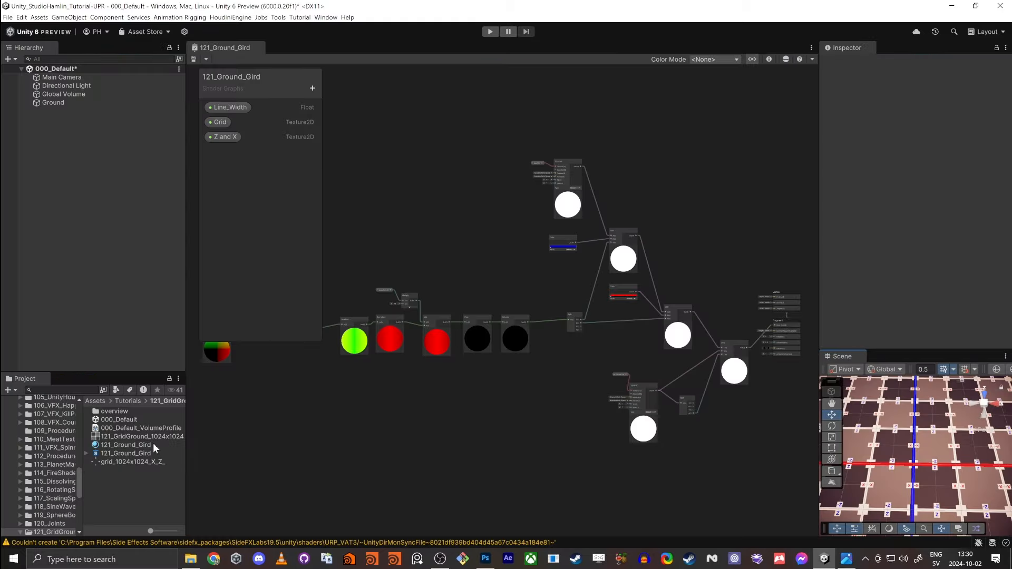
- Set the wrap mode of the grid_1024x1024_X_Z_ texture to Clamp and apply the import settings
{"action": "left_click", "coordinate": [108, 462]}
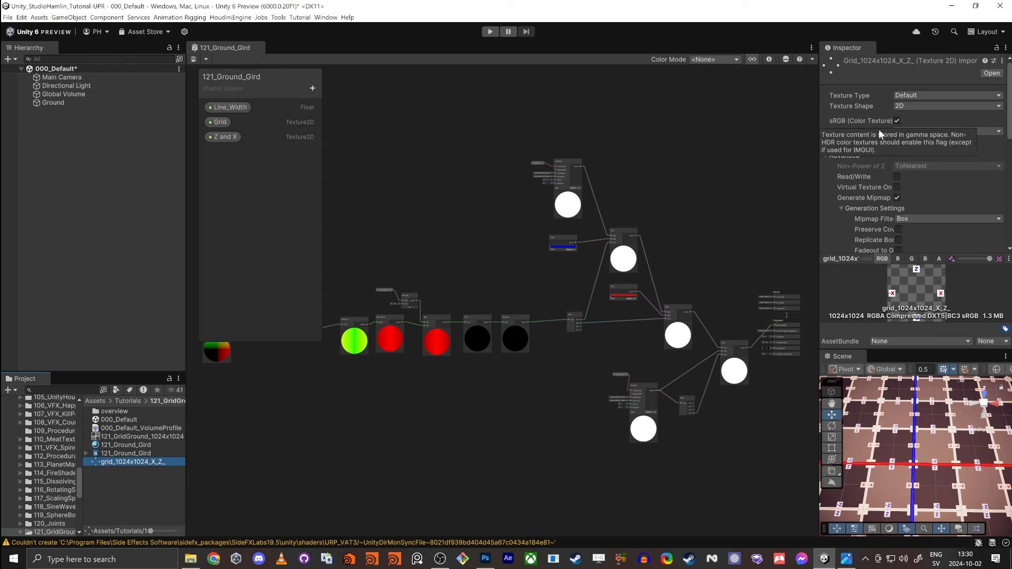
{"action": "scroll", "coordinate": [883, 197], "scroll_direction": "down", "scroll_amount": 5}
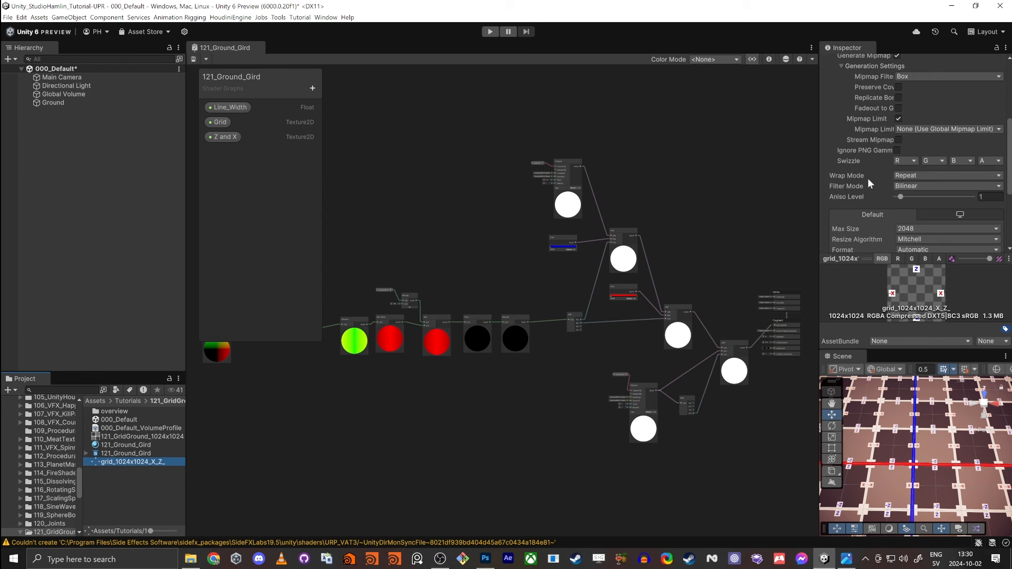
{"action": "left_click", "coordinate": [916, 174]}
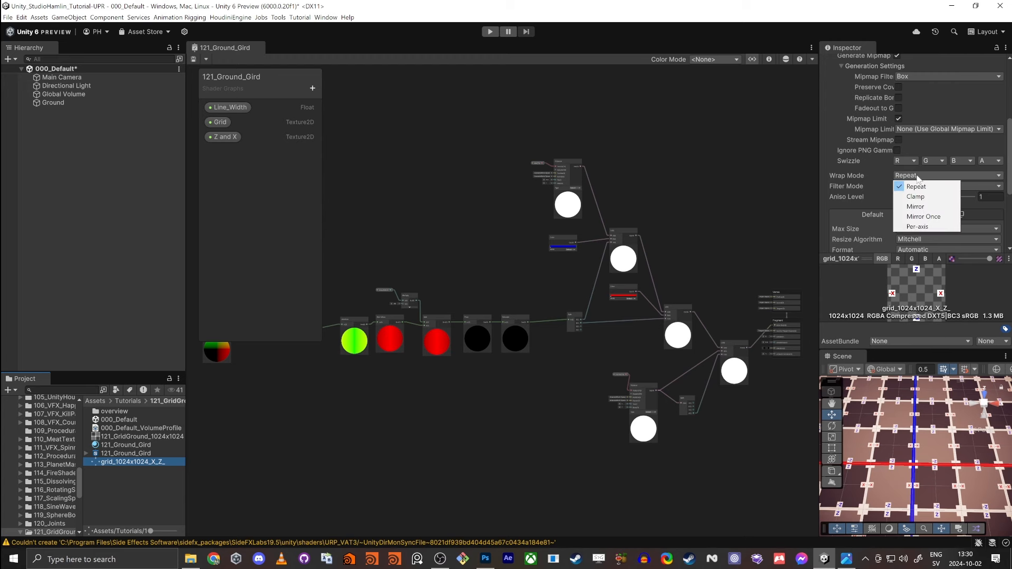
{"action": "left_click", "coordinate": [915, 194]}
{"action": "scroll", "coordinate": [887, 177], "scroll_direction": "down", "scroll_amount": 1}
{"action": "scroll", "coordinate": [896, 178], "scroll_direction": "down", "scroll_amount": 3}
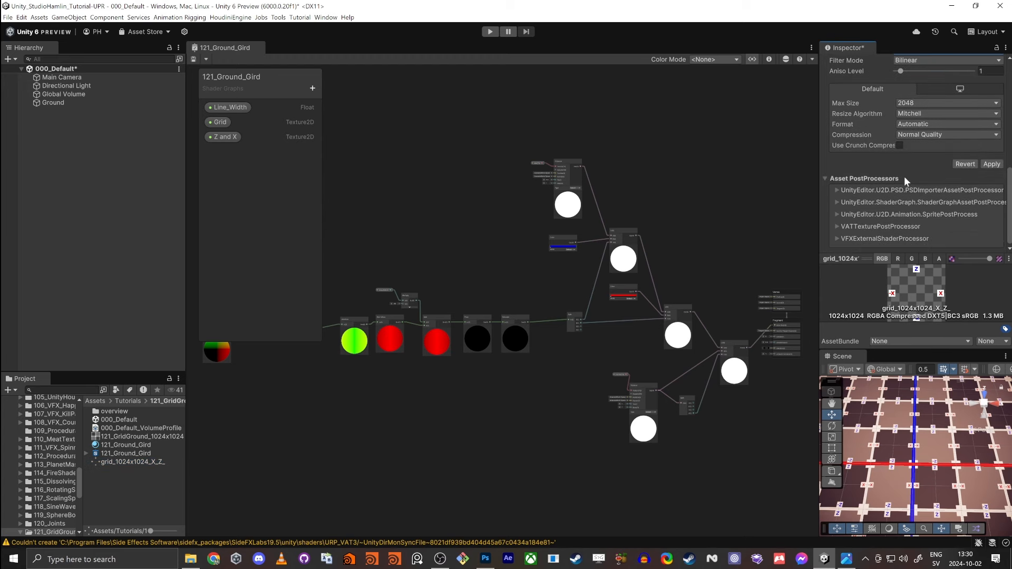
{"action": "left_click", "coordinate": [992, 163]}
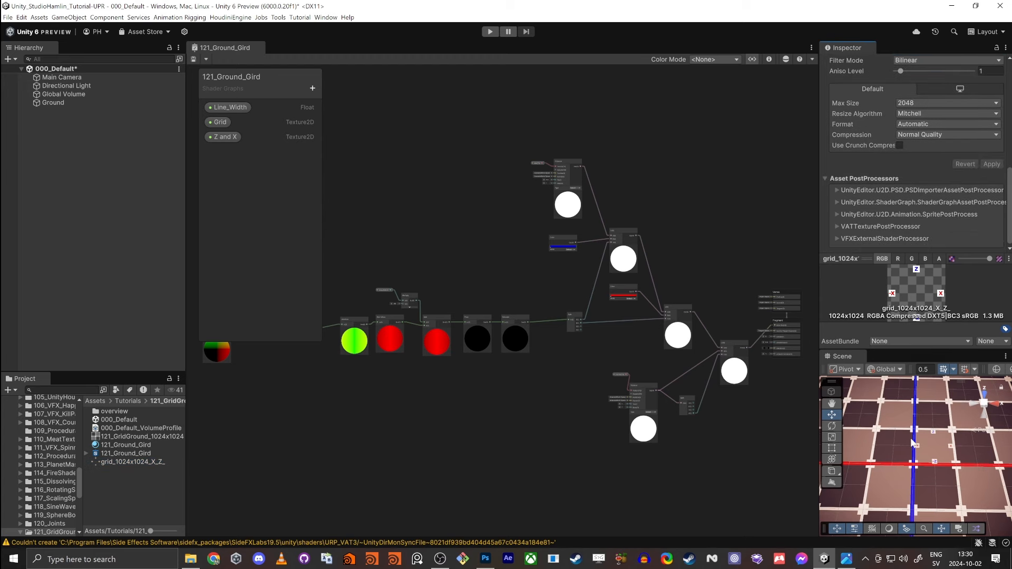
- Examine the axis labels near the origin in an enlarged Scene view and the tiling input of the label texture's Triplanar node
{"action": "key", "text": "shift+space"}
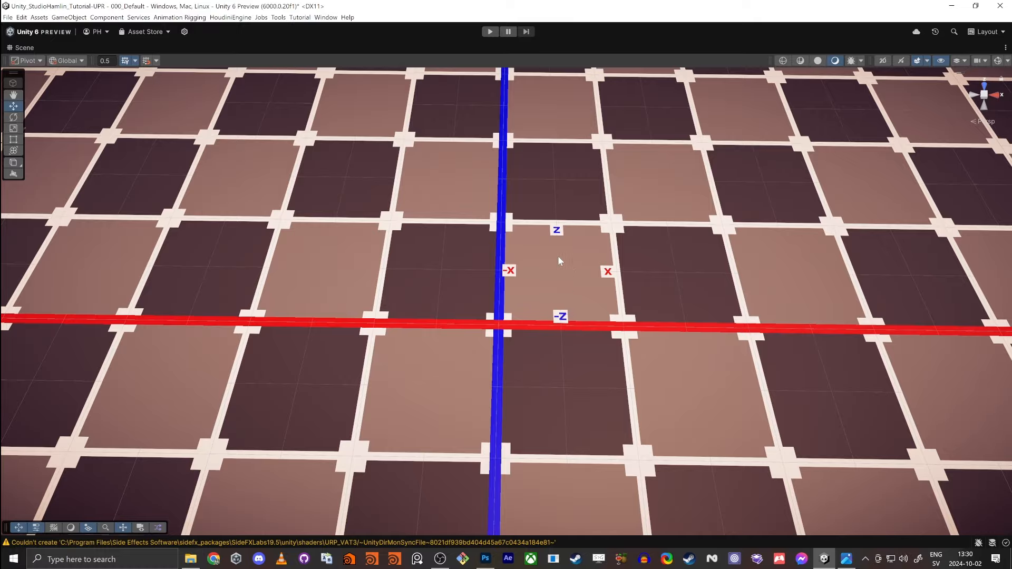
{"action": "right_click_drag", "start_coordinate": [559, 258], "coordinate": [571, 313]}
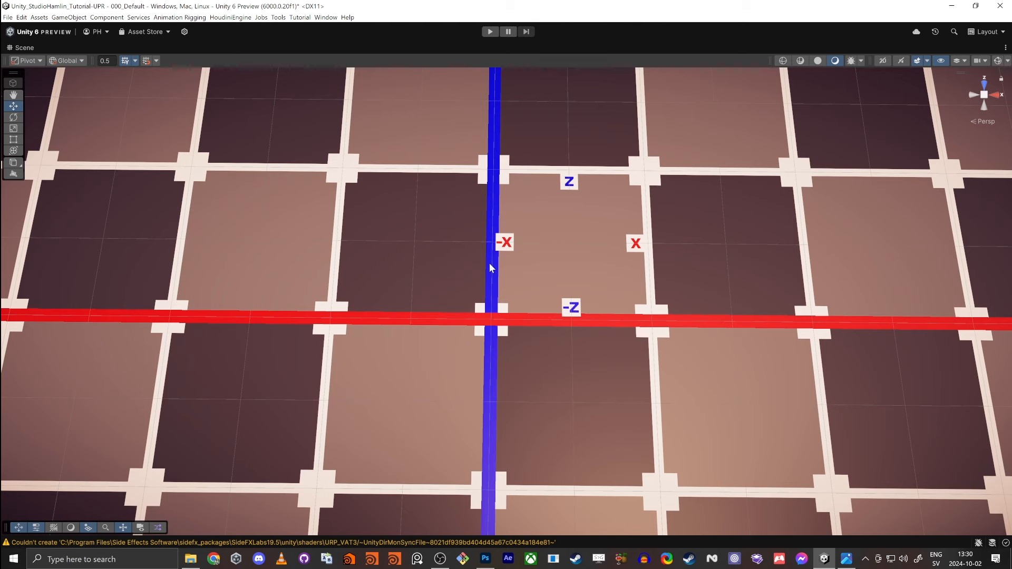
{"action": "mouse_move", "coordinate": [580, 307]}
{"action": "right_mouse_down"}
{"action": "mouse_move", "coordinate": [590, 285]}
{"action": "mouse_move", "coordinate": [569, 305]}
{"action": "right_mouse_up"}
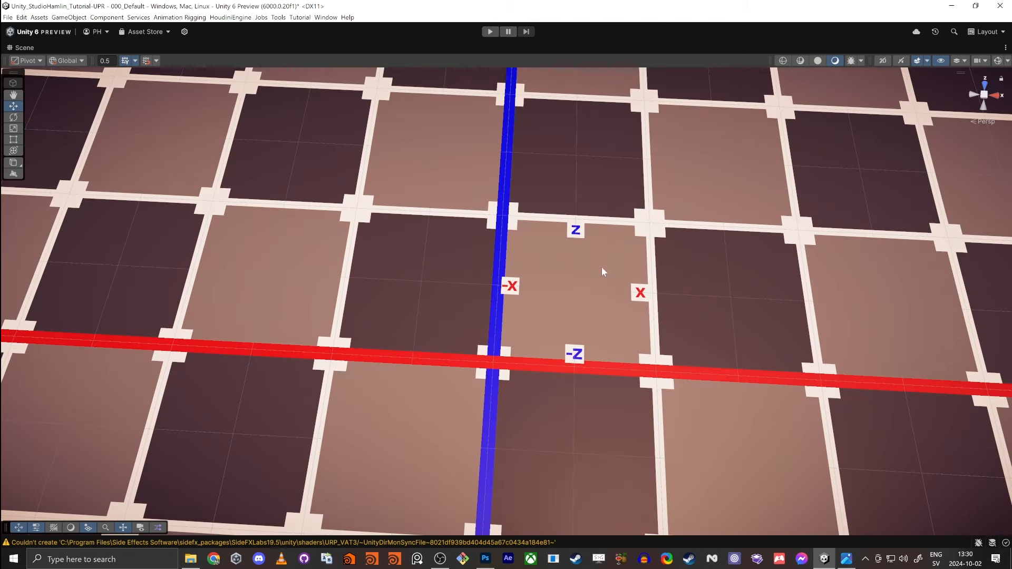
{"action": "key", "text": "shift+space"}
{"action": "middle_click_drag", "start_coordinate": [528, 378], "coordinate": [390, 255]}
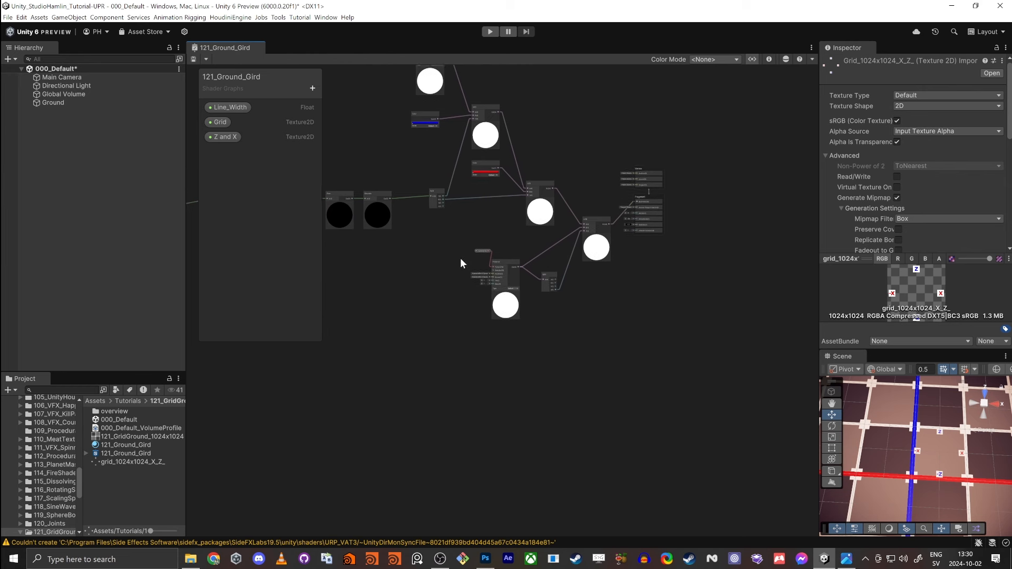
{"action": "scroll", "coordinate": [460, 257], "scroll_direction": "up", "scroll_amount": 8}
{"action": "scroll", "coordinate": [579, 329], "scroll_direction": "up", "scroll_amount": 2}
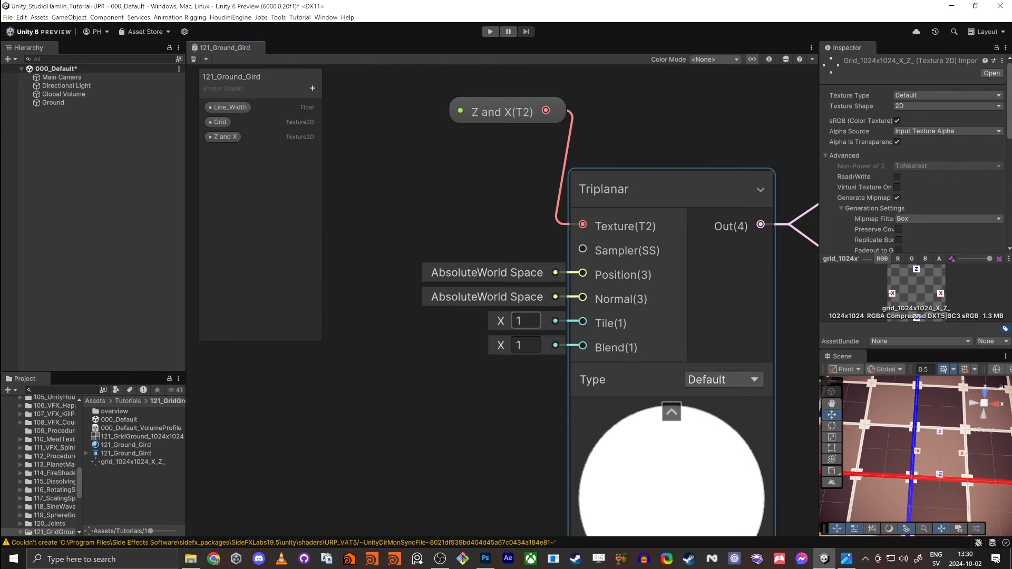
{"action": "key", "text": "shift+space"}
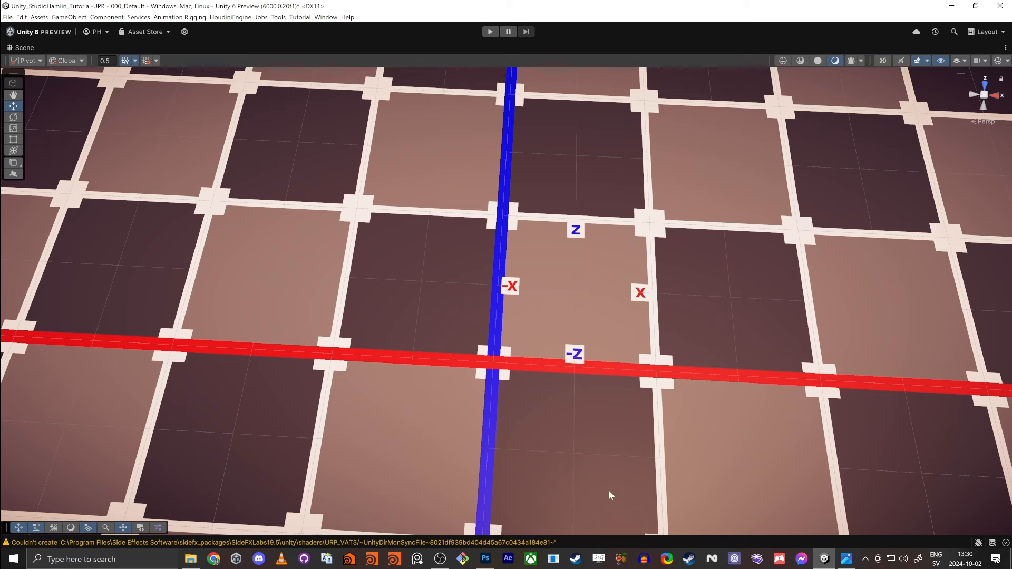
{"action": "key", "text": "shift+space"}
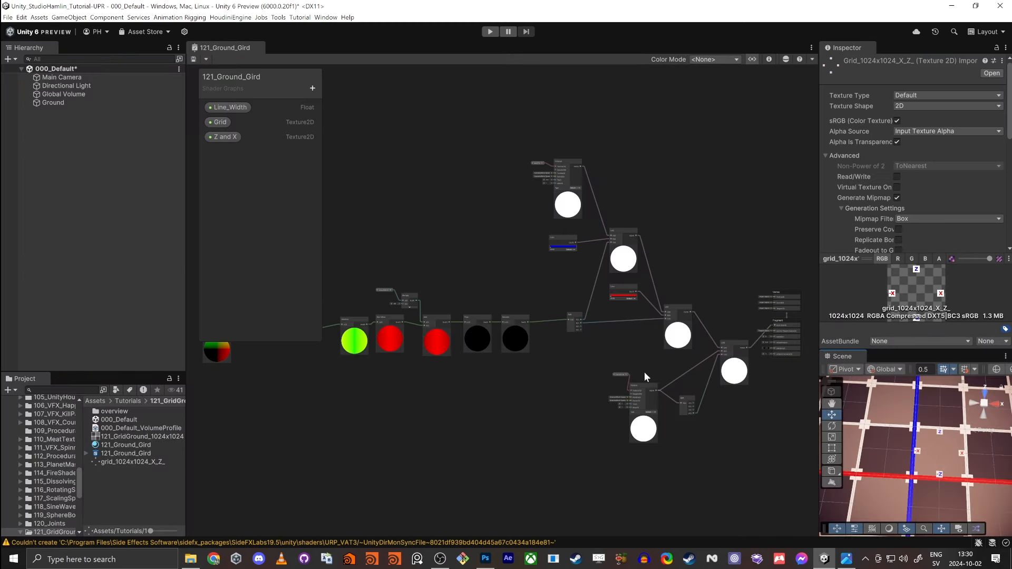
- Set the label Triplanar's Tile to 0.5 and save the graph, checking the label size in an enlarged Scene view
{"action": "scroll", "coordinate": [624, 428], "scroll_direction": "up", "scroll_amount": 5}
{"action": "left_click", "coordinate": [472, 229]}
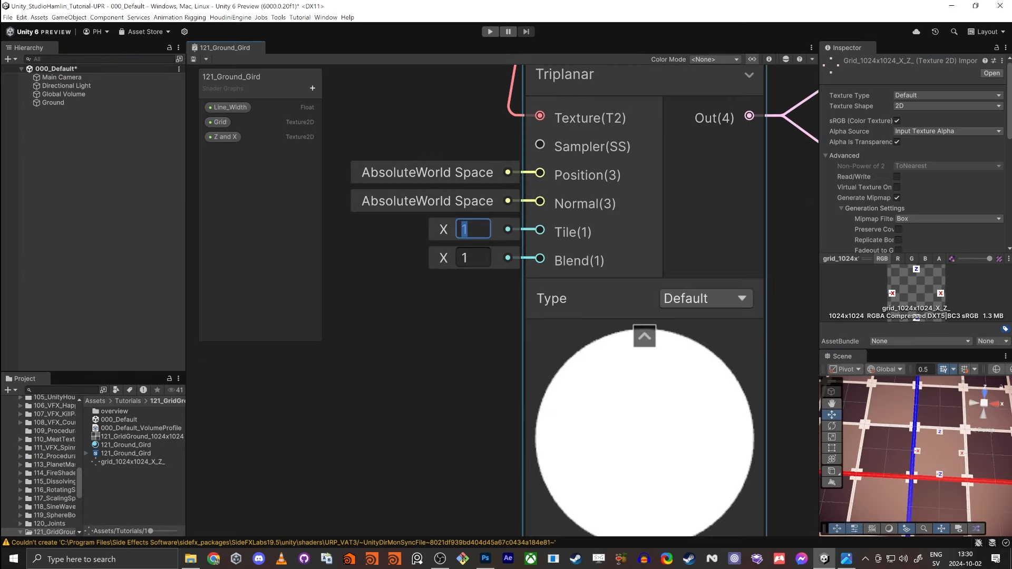
{"action": "type", "text": "0.5"}
{"action": "key", "text": "Tab"}
{"action": "left_click", "coordinate": [195, 59]}
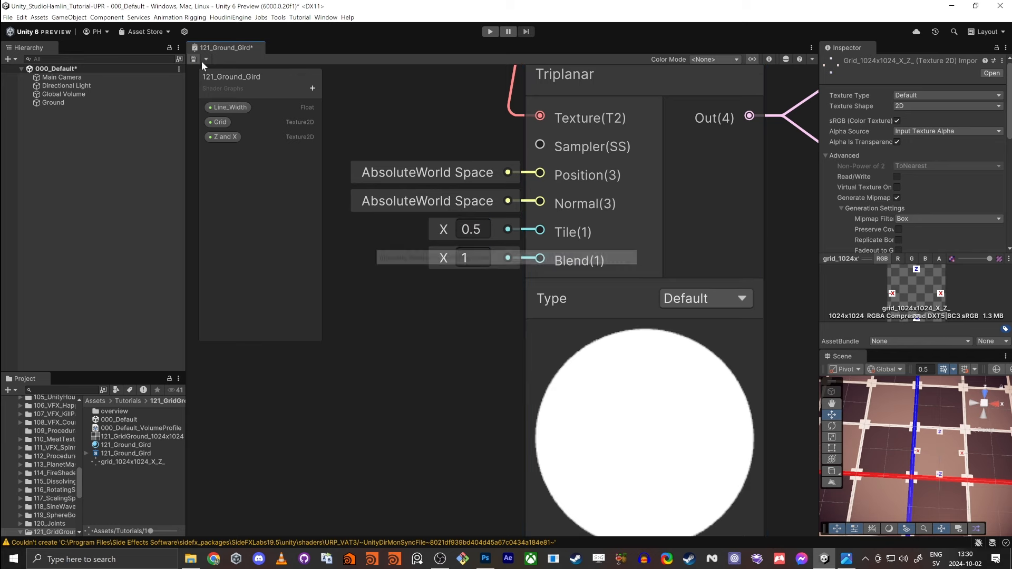
{"action": "key", "text": "shift+space"}
{"action": "scroll", "coordinate": [627, 295], "scroll_direction": "down", "scroll_amount": 8}
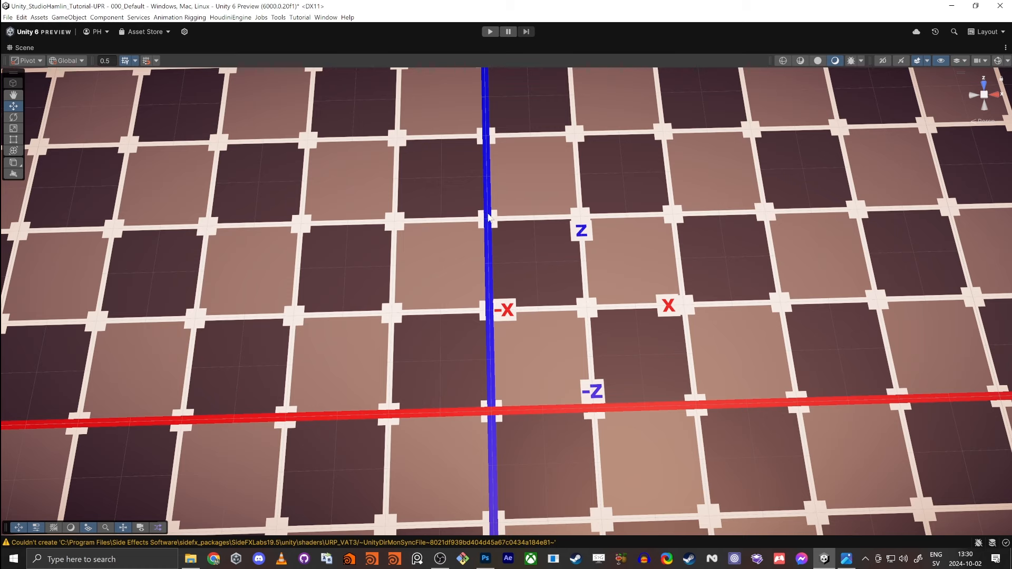
- Add a Position node beside the label Triplanar and set its space to Absolute World
{"action": "key", "text": "shift+space"}
{"action": "middle_click_drag", "start_coordinate": [665, 426], "coordinate": [609, 330]}
{"action": "scroll", "coordinate": [608, 331], "scroll_direction": "up", "scroll_amount": 7}
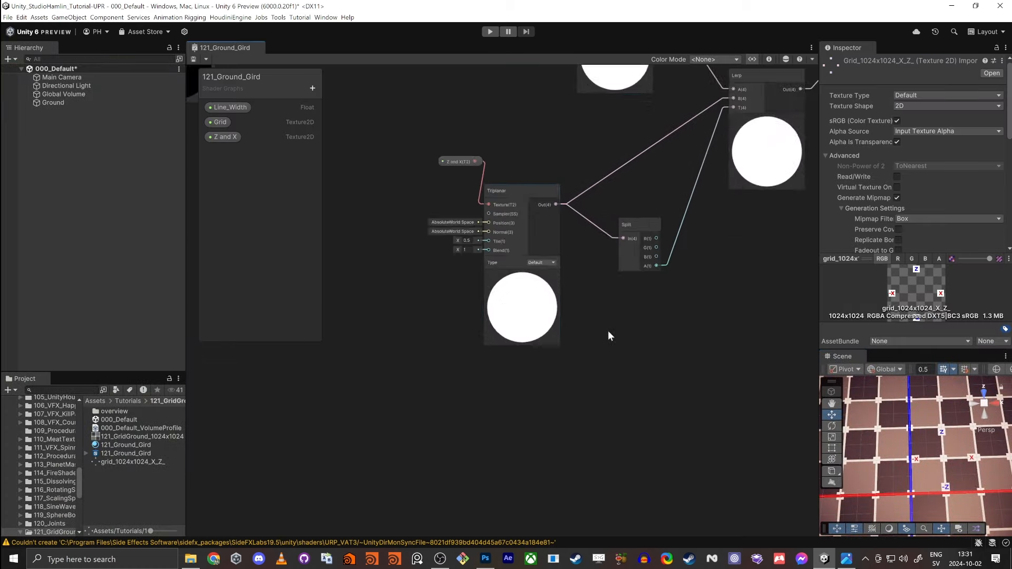
{"action": "scroll", "coordinate": [498, 297], "scroll_direction": "up", "scroll_amount": 5}
{"action": "middle_click_drag", "start_coordinate": [391, 315], "coordinate": [499, 410]}
{"action": "left_click", "coordinate": [611, 246]}
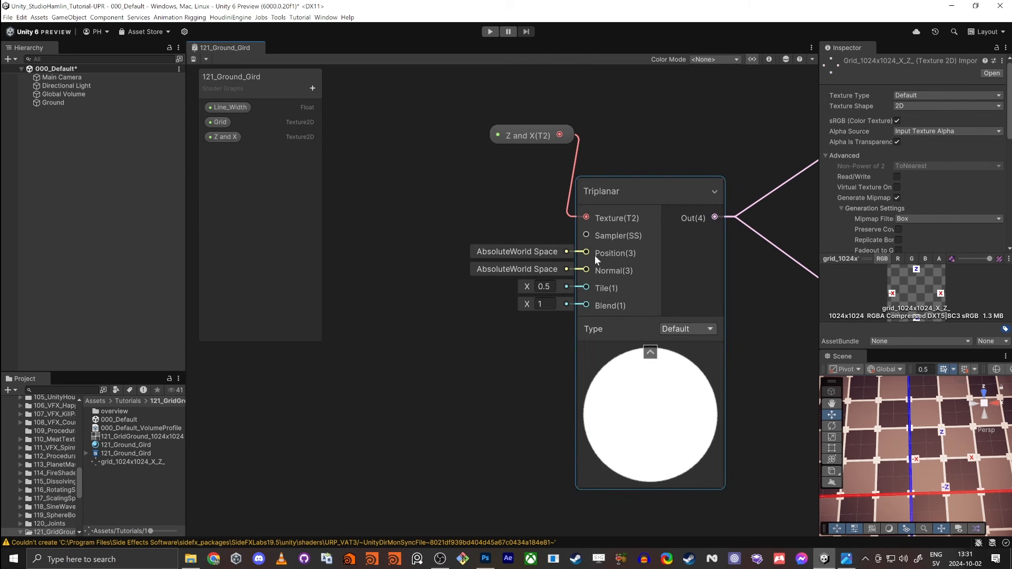
{"action": "key", "text": "space"}
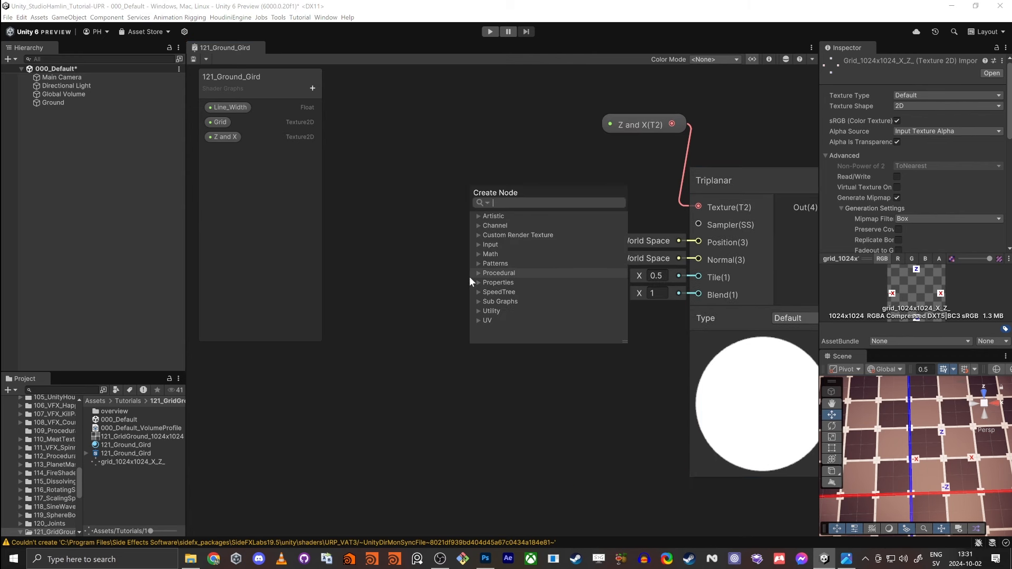
{"action": "type", "text": "position"}
{"action": "key", "text": "Return"}
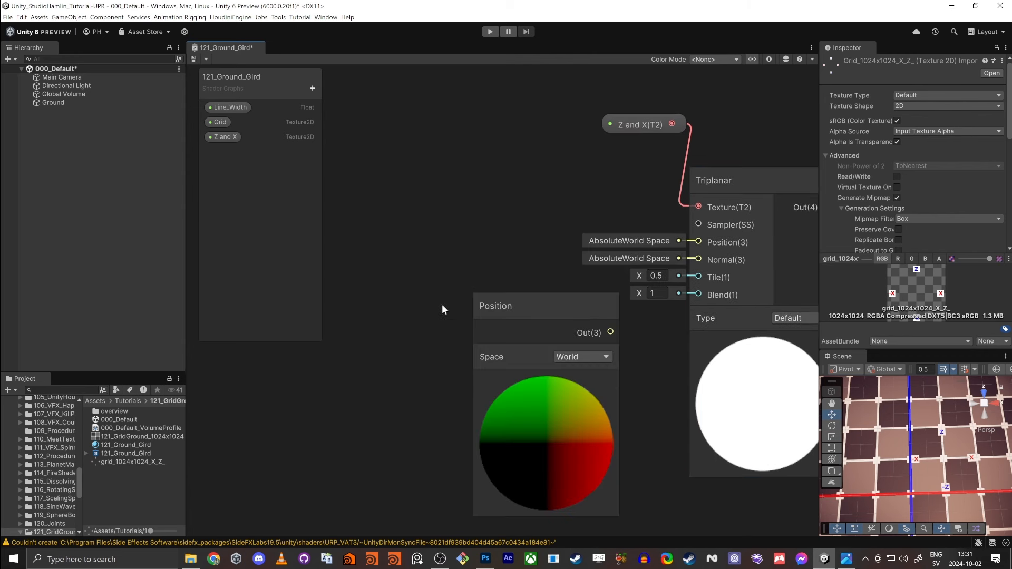
{"action": "left_click", "coordinate": [557, 357]}
{"action": "left_click", "coordinate": [578, 410]}
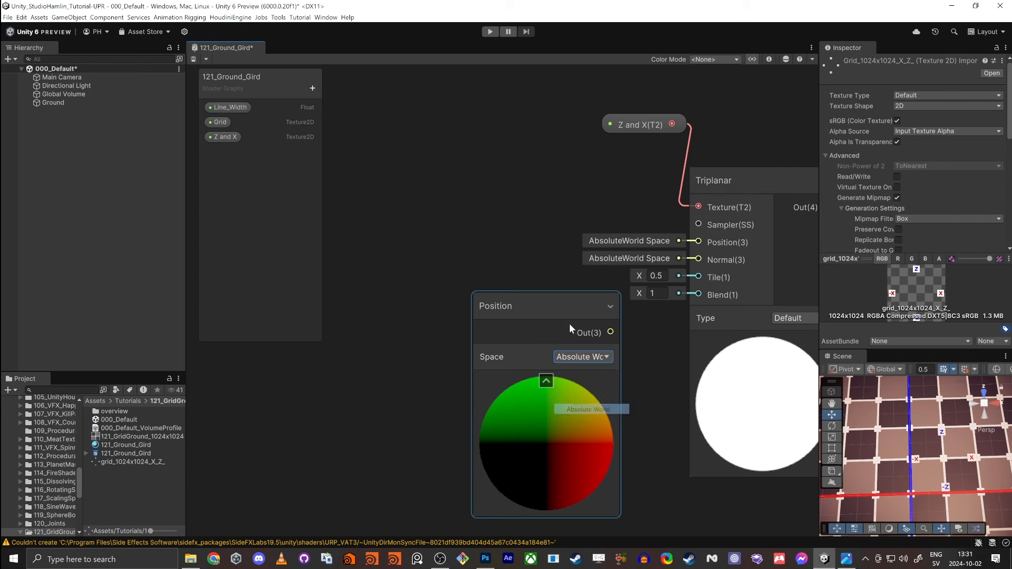
- Connect the new Position node's output to the label Triplanar's Position input and save the graph, checking the ground in the Scene view
{"action": "left_click_drag", "start_coordinate": [561, 296], "coordinate": [465, 221]}
{"action": "left_click_drag", "start_coordinate": [698, 242], "coordinate": [514, 256]}
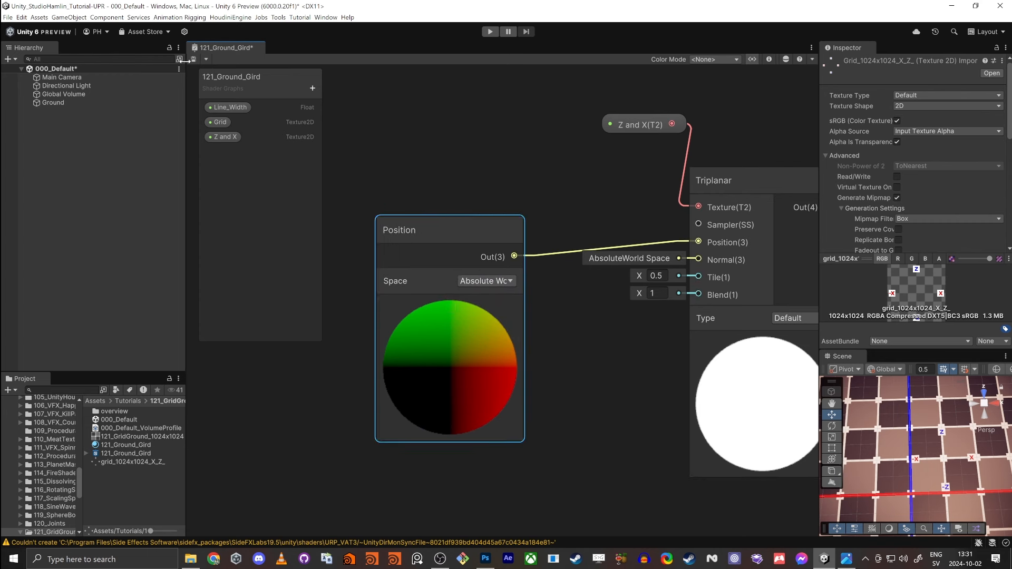
{"action": "key", "text": "shift+space"}
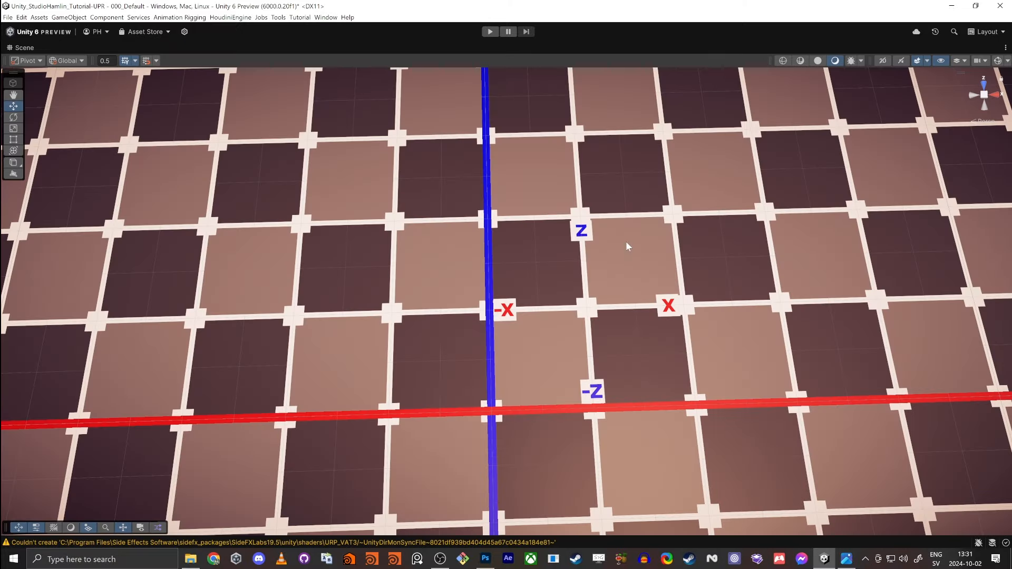
{"action": "key", "text": "shift+space"}
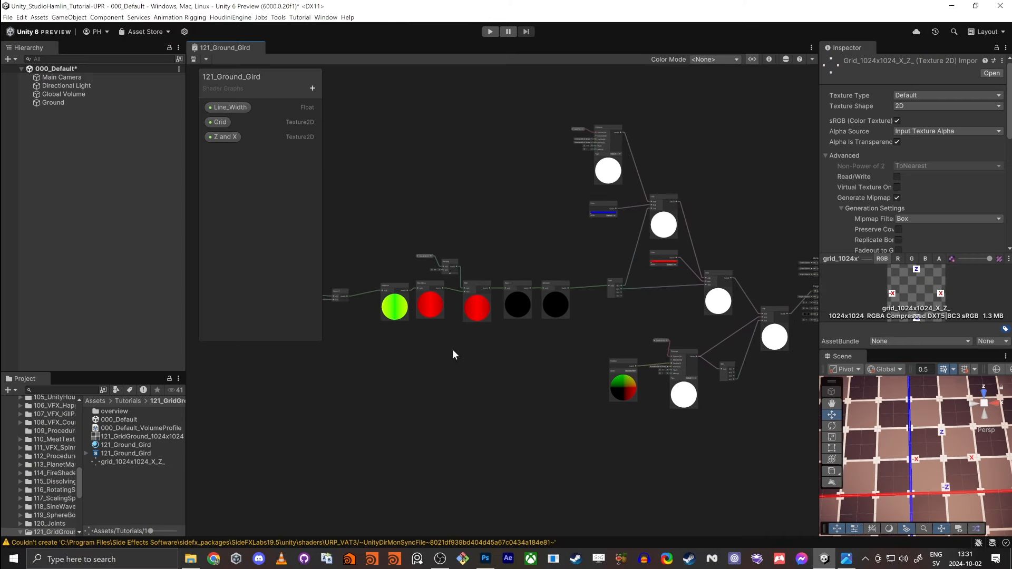
- Collapse the preview of the label Triplanar's Position node and move the node further away from the Triplanar
{"action": "middle_click_drag", "start_coordinate": [658, 320], "coordinate": [571, 189]}
{"action": "scroll", "coordinate": [571, 189], "scroll_direction": "up", "scroll_amount": 10}
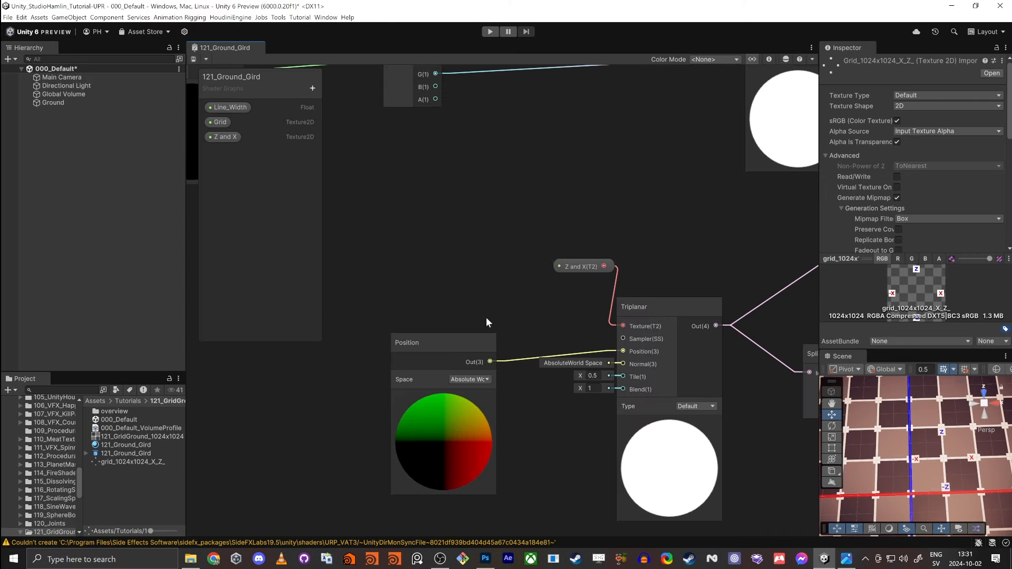
{"action": "middle_click_drag", "start_coordinate": [485, 317], "coordinate": [491, 232]}
{"action": "left_click_drag", "start_coordinate": [460, 258], "coordinate": [414, 253]}
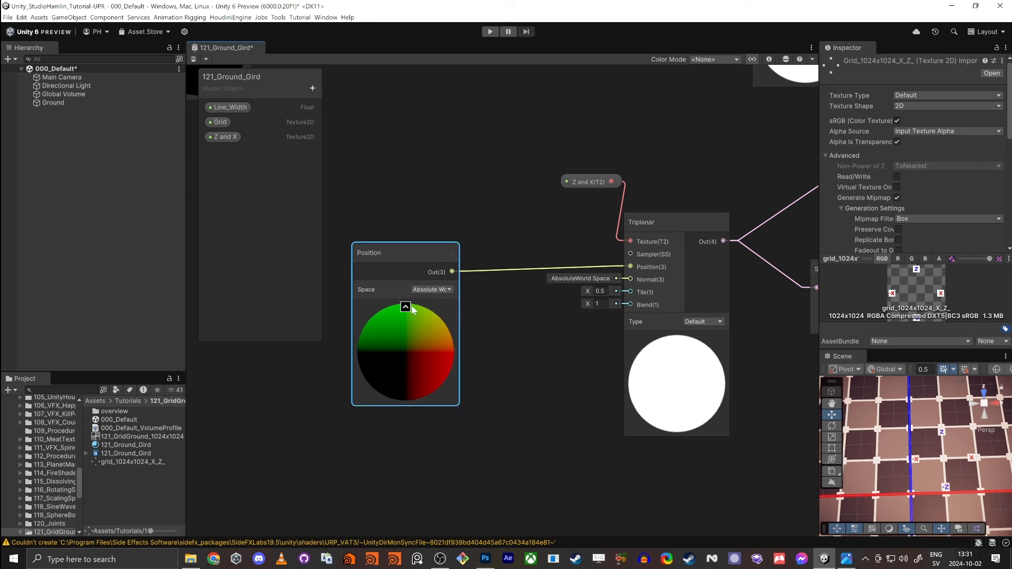
{"action": "left_click", "coordinate": [406, 307]}
{"action": "middle_click_drag", "start_coordinate": [451, 255], "coordinate": [554, 256]}
{"action": "left_click_drag", "start_coordinate": [553, 254], "coordinate": [484, 258]}
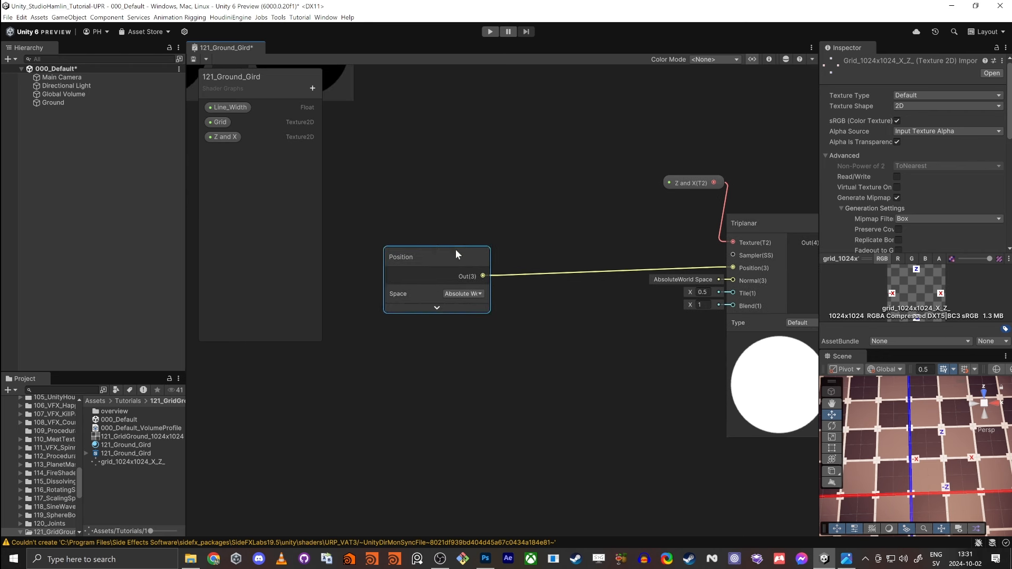
- Create an Add node and feed the Position node's output into its A input
{"action": "left_click", "coordinate": [566, 346]}
{"action": "key", "text": "space"}
{"action": "type", "text": "add"}
{"action": "key", "text": "Return"}
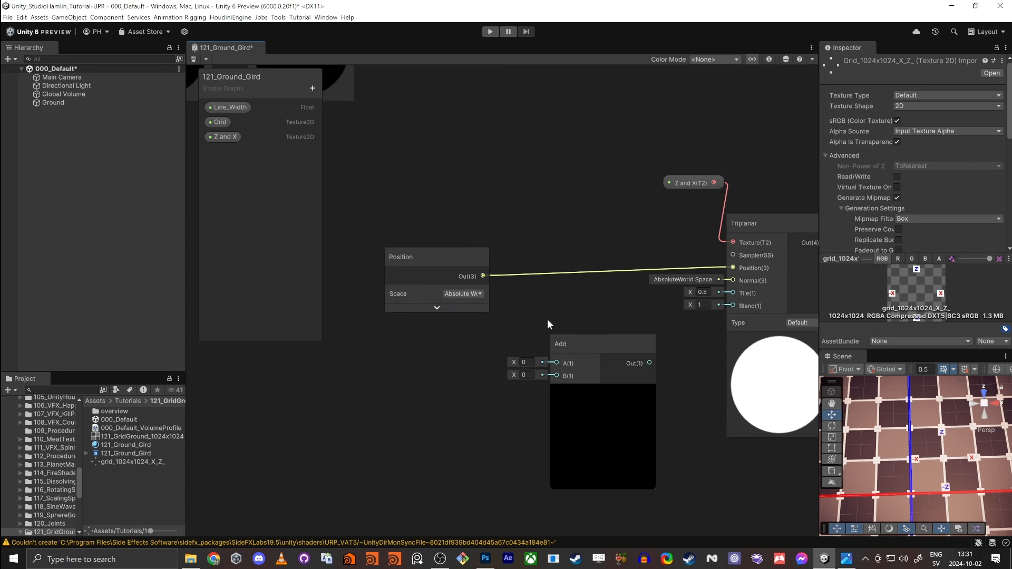
{"action": "left_click_drag", "start_coordinate": [552, 370], "coordinate": [482, 276]}
- Set the Add node's B input to X 1 and Z 1, and connect its output to the label Triplanar's Position input
{"action": "left_click", "coordinate": [476, 374]}
{"action": "type", "text": "1"}
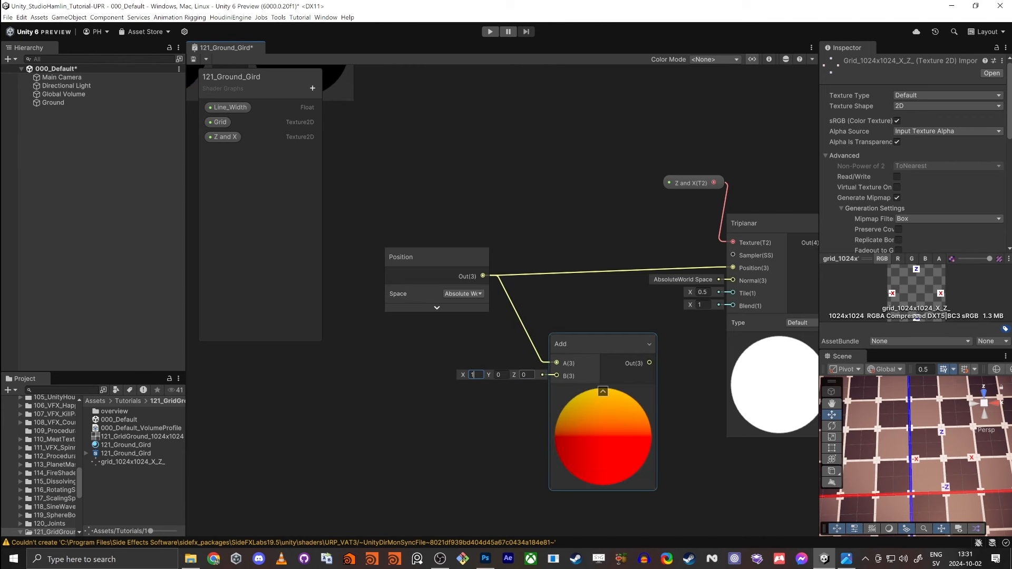
{"action": "left_click", "coordinate": [524, 375]}
{"action": "type", "text": "1"}
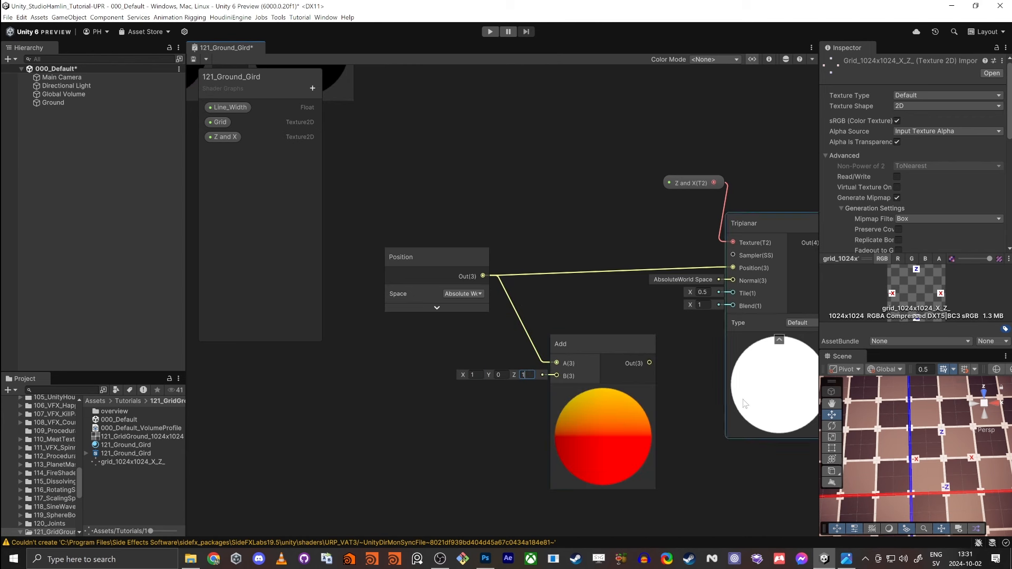
{"action": "left_click_drag", "start_coordinate": [649, 362], "coordinate": [733, 267]}
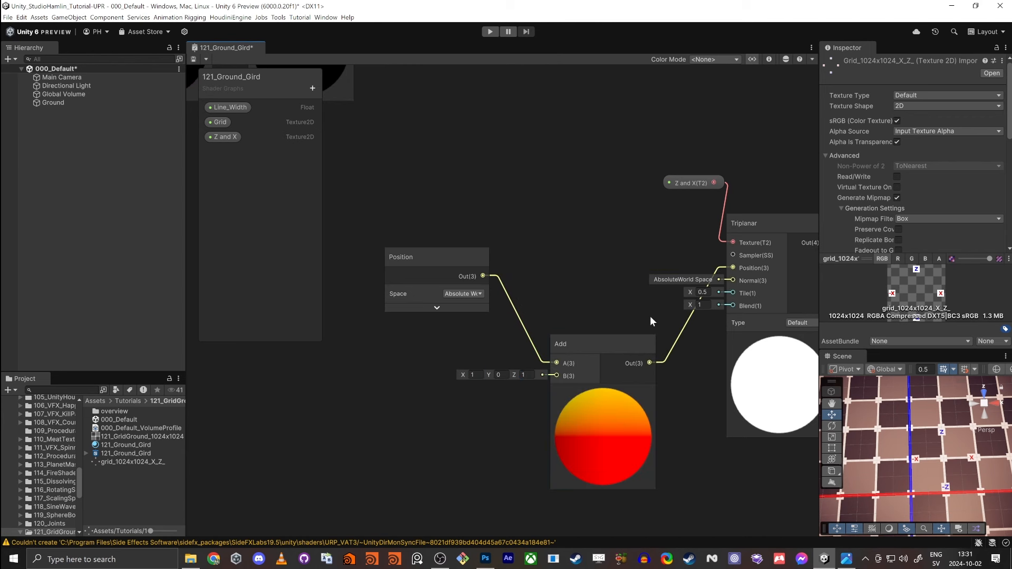
- Tidy the Position and Add nodes beside the Triplanar, collapsing the Add preview, and save the graph
{"action": "left_click_drag", "start_coordinate": [611, 342], "coordinate": [600, 273]}
{"action": "left_click", "coordinate": [593, 315]}
{"action": "left_click_drag", "start_coordinate": [448, 265], "coordinate": [452, 210]}
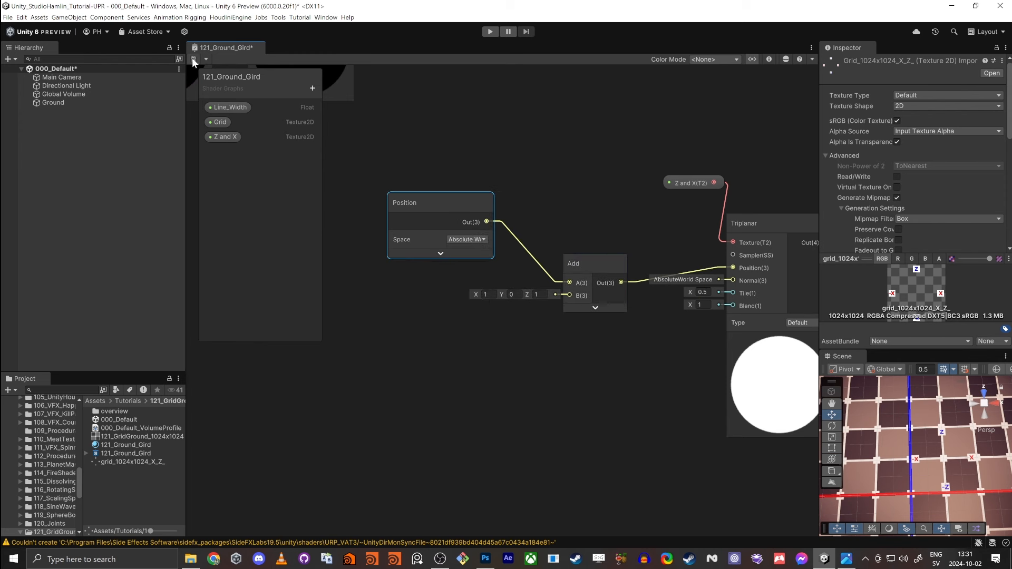
{"action": "key", "text": "ctrl+s"}
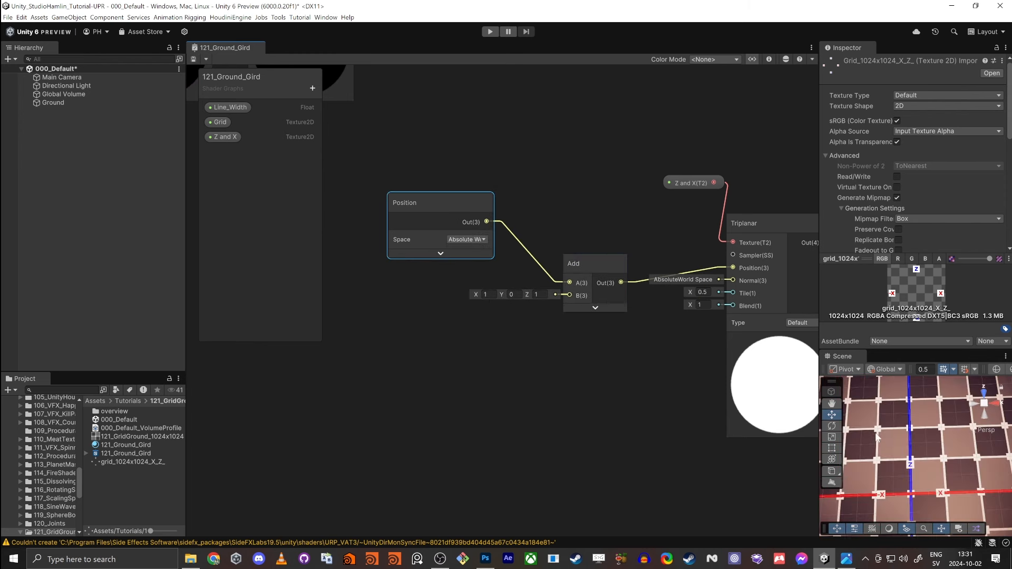
- Set the Fragment's Smoothness to 0.01, save the graph, and inspect the ground in the enlarged Scene view
{"action": "key", "text": "shift+space"}
{"action": "right_click_drag", "start_coordinate": [509, 303], "coordinate": [500, 261]}
{"action": "key", "text": "shift+space"}
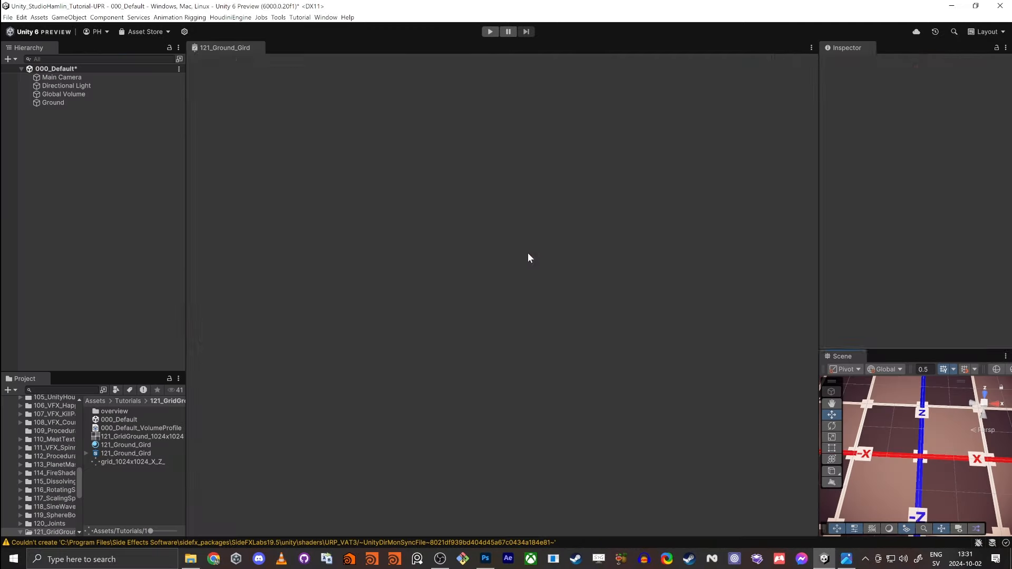
{"action": "middle_click_drag", "start_coordinate": [732, 170], "coordinate": [340, 72]}
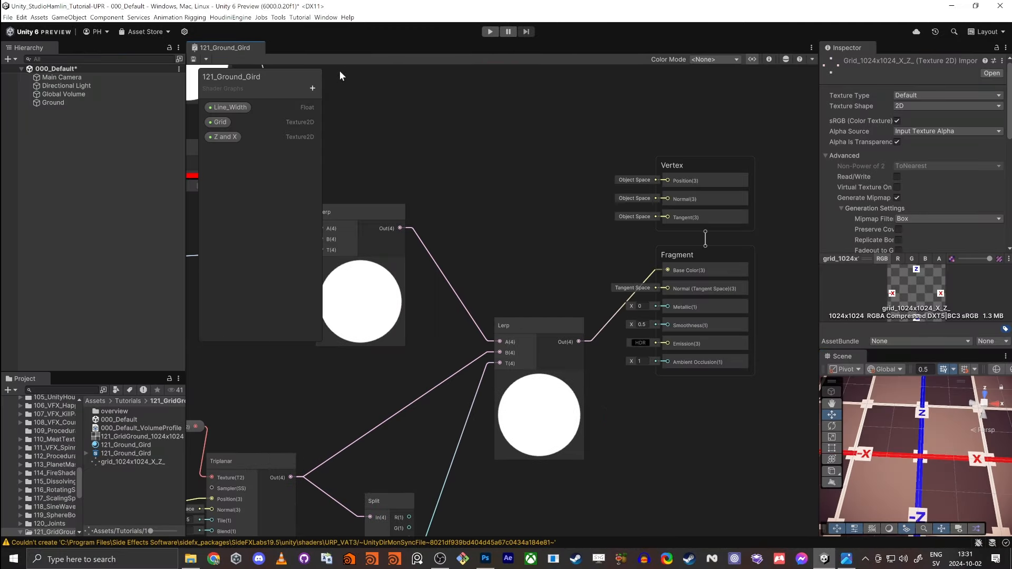
{"action": "scroll", "coordinate": [590, 282], "scroll_direction": "up", "scroll_amount": 5}
{"action": "middle_click_drag", "start_coordinate": [576, 325], "coordinate": [525, 304]}
{"action": "scroll", "coordinate": [520, 275], "scroll_direction": "up", "scroll_amount": 1}
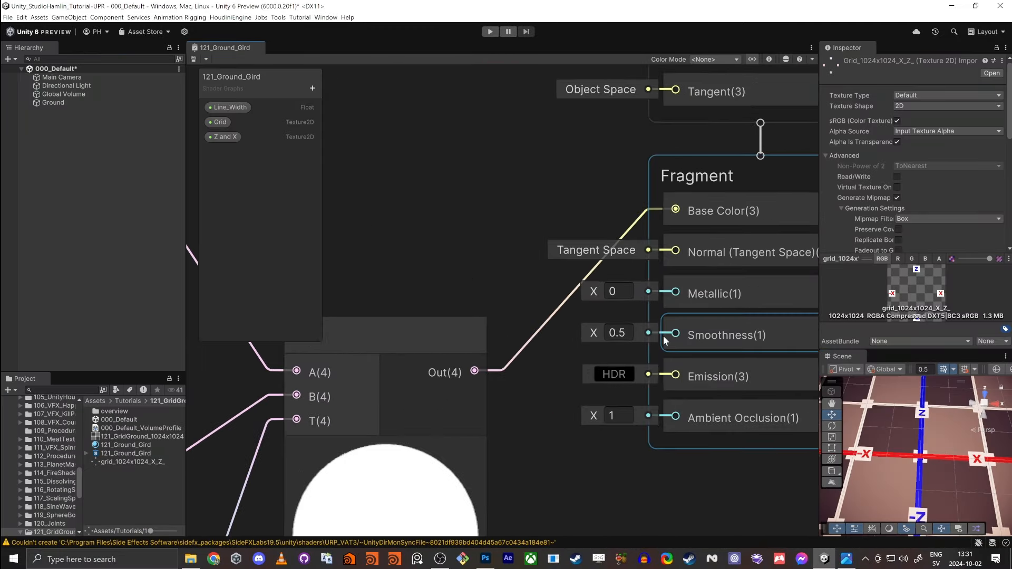
{"action": "left_click", "coordinate": [607, 331]}
{"action": "type", "text": "0.01"}
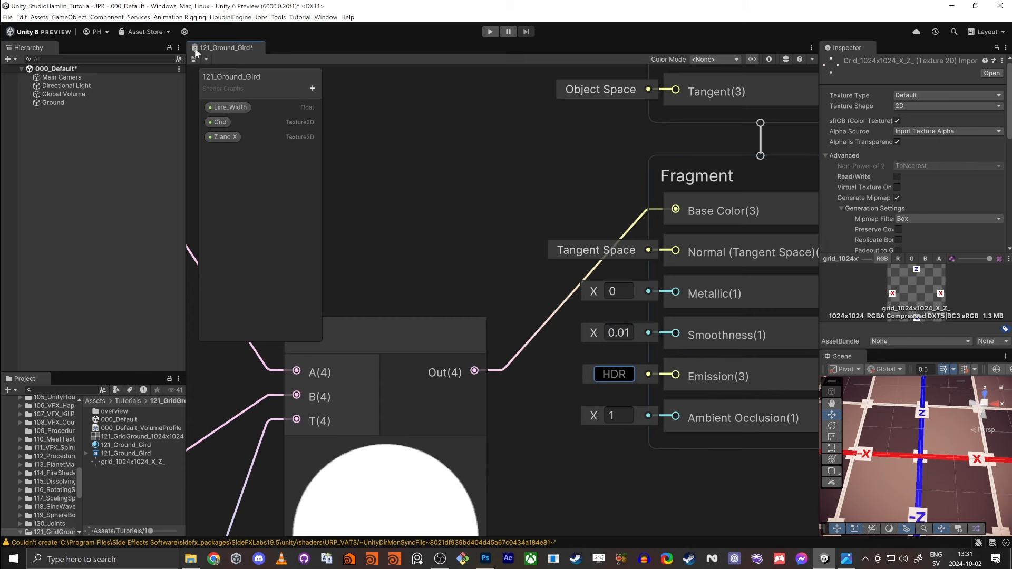
{"action": "left_click", "coordinate": [194, 58]}
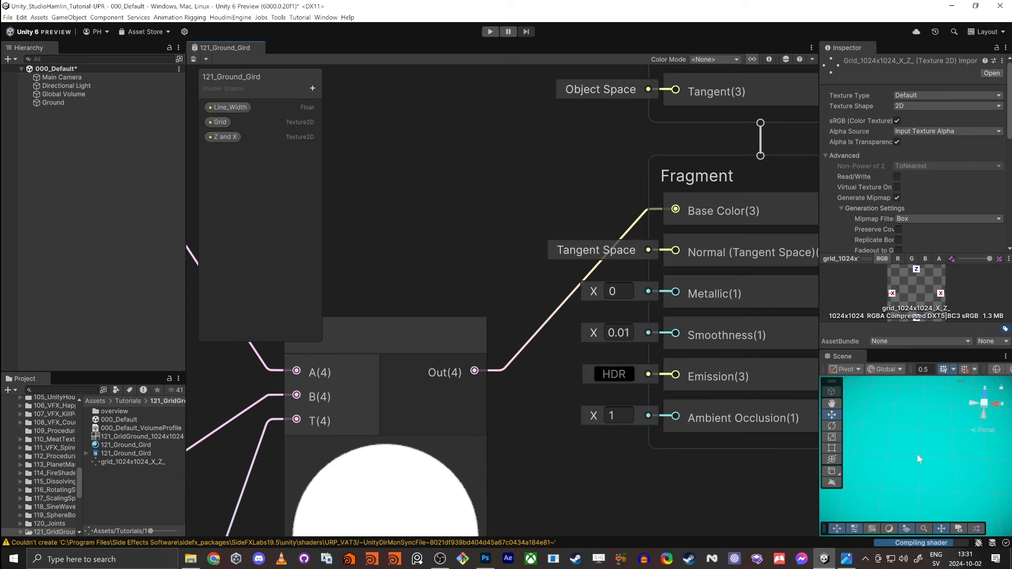
{"action": "key", "text": "shift+space"}
{"action": "right_click_drag", "start_coordinate": [535, 365], "coordinate": [429, 393]}
{"action": "key", "text": "shift+space"}
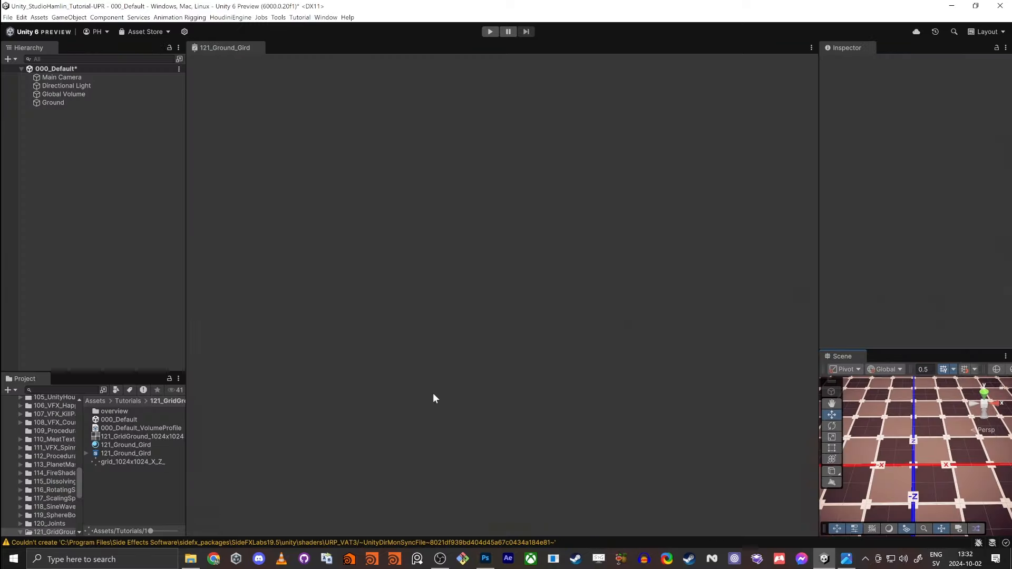
- Compact the Position, Split and Vector 2 nodes beside Absolute, and shift the whole line-mask chain closer to the Split after Saturate
{"action": "key", "text": "shift+space"}
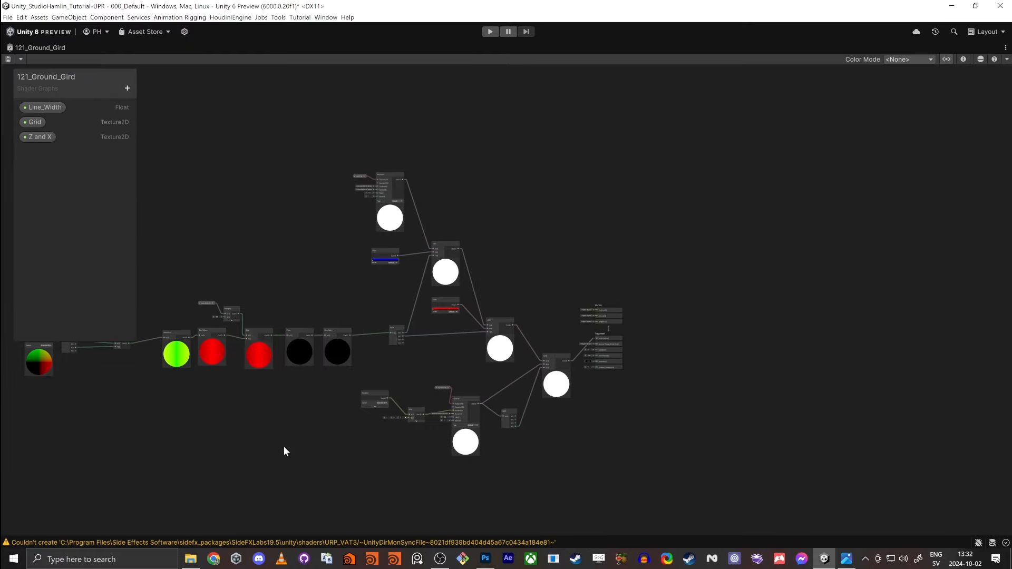
{"action": "middle_click_drag", "start_coordinate": [283, 446], "coordinate": [406, 474]}
{"action": "scroll", "coordinate": [520, 404], "scroll_direction": "up", "scroll_amount": 5}
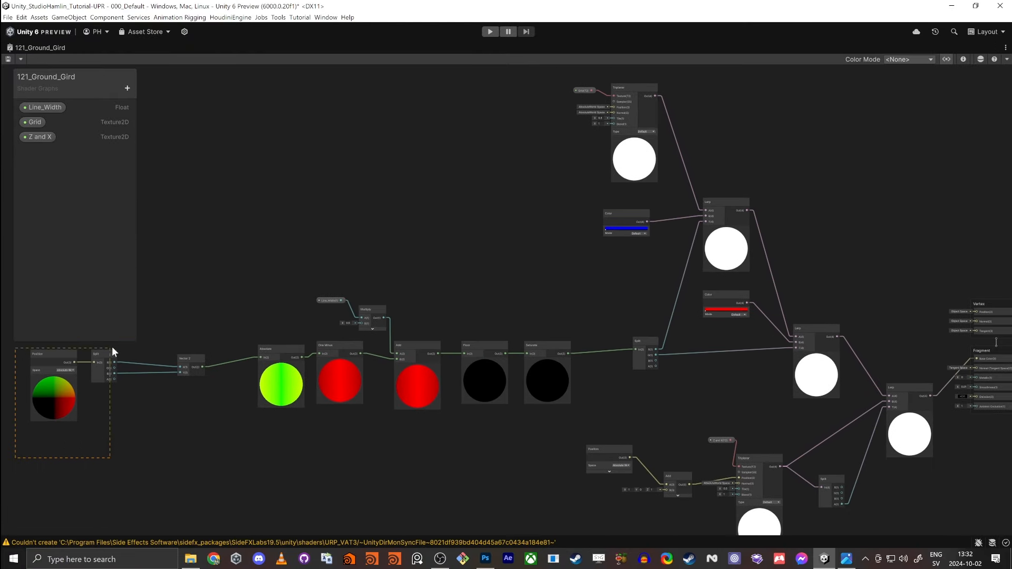
{"action": "left_click_drag", "start_coordinate": [105, 357], "coordinate": [153, 352]}
{"action": "left_click_drag", "start_coordinate": [577, 291], "coordinate": [100, 424]}
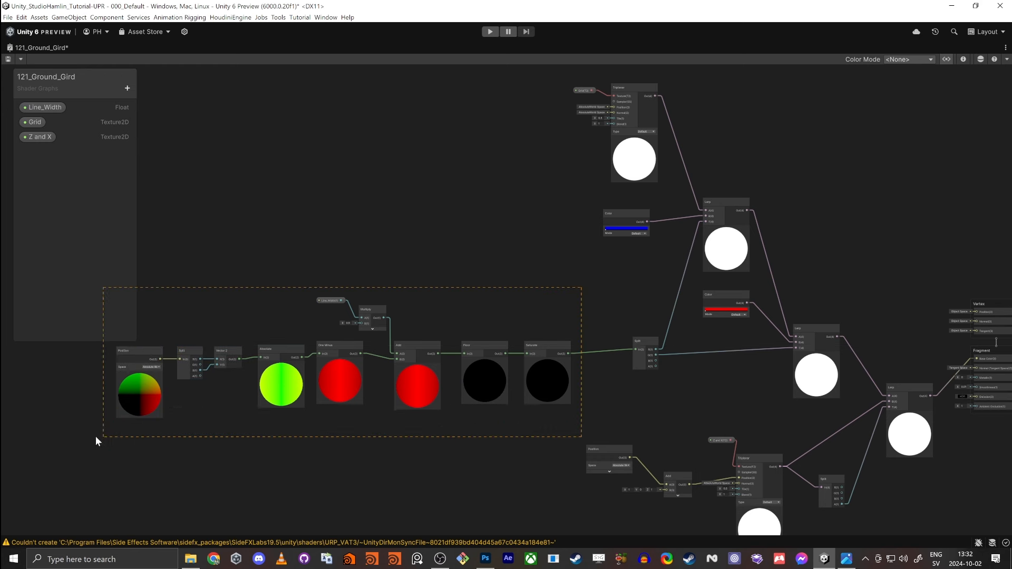
{"action": "left_click_drag", "start_coordinate": [544, 346], "coordinate": [593, 339]}
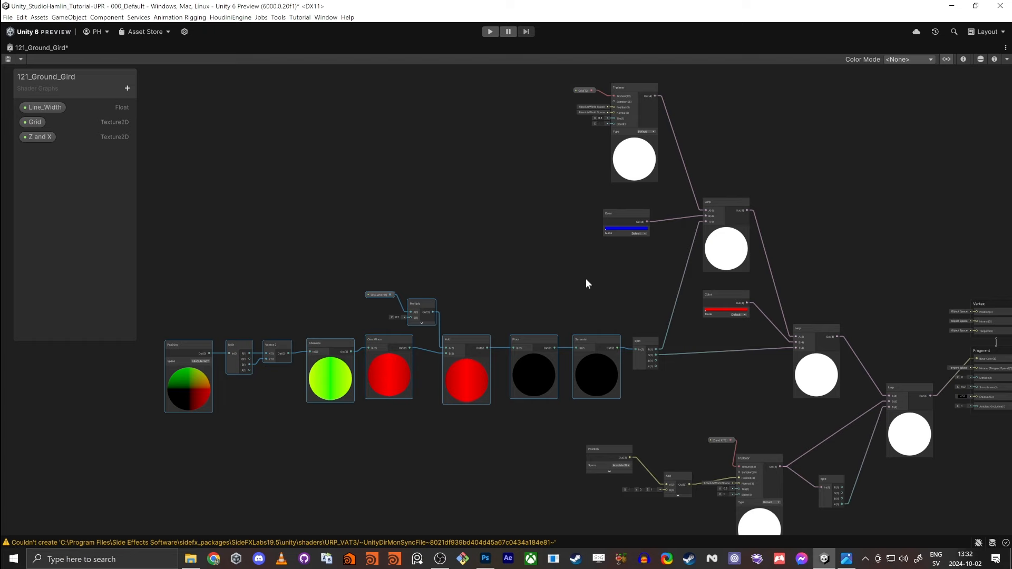
{"action": "left_click", "coordinate": [586, 279]}
- Tidy the label branch by moving its Triplanar and Z and X property nearer the Split, and aligning the Add and Position nodes
{"action": "scroll", "coordinate": [719, 406], "scroll_direction": "up", "scroll_amount": 1}
{"action": "middle_click_drag", "start_coordinate": [719, 407], "coordinate": [633, 353]}
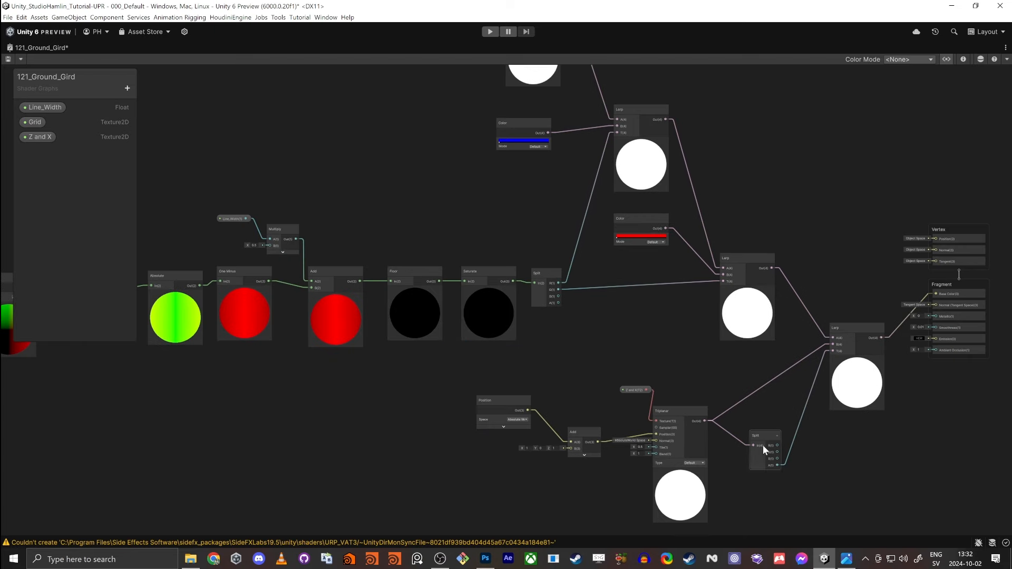
{"action": "left_click_drag", "start_coordinate": [684, 409], "coordinate": [702, 403]}
{"action": "left_click_drag", "start_coordinate": [643, 390], "coordinate": [660, 372]}
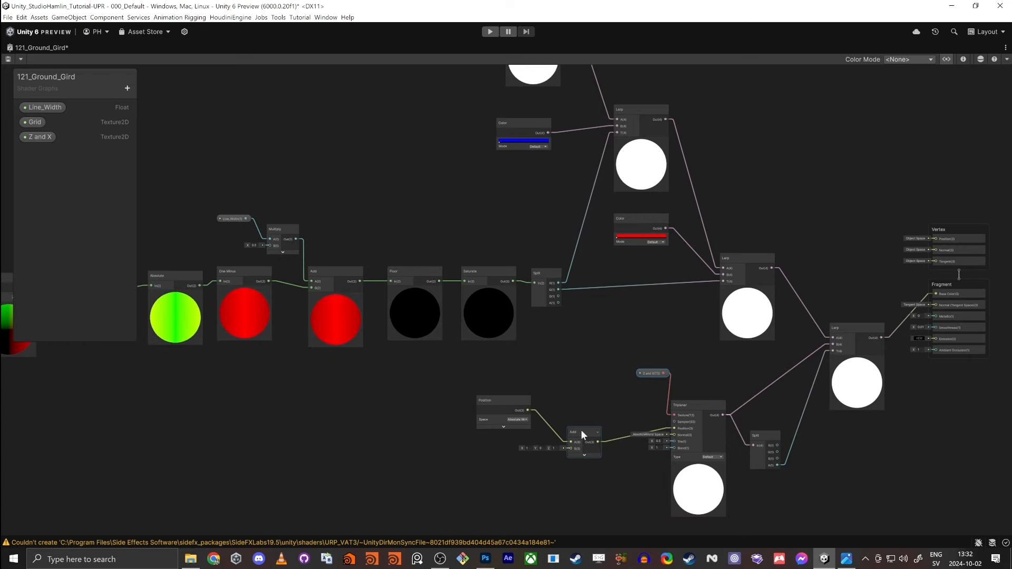
{"action": "left_click_drag", "start_coordinate": [581, 429], "coordinate": [611, 403]}
{"action": "mouse_move", "coordinate": [499, 398]}
{"action": "left_mouse_down"}
{"action": "mouse_move", "coordinate": [526, 393]}
{"action": "mouse_move", "coordinate": [501, 397]}
{"action": "left_mouse_up"}
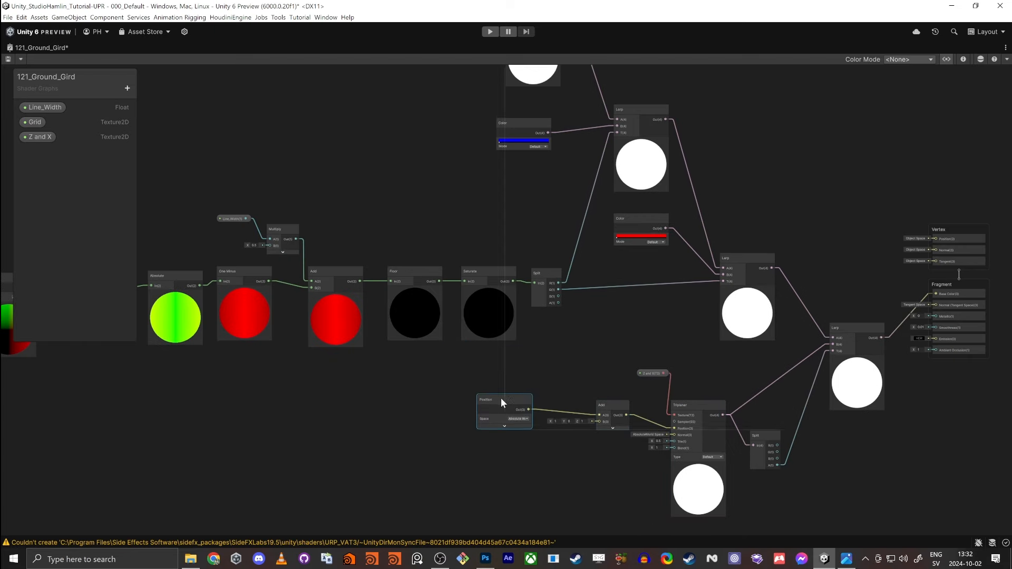
- Move the blue Color node and the grid Triplanar with its Grid property closer to the first Lerp
{"action": "middle_click_drag", "start_coordinate": [429, 179], "coordinate": [433, 201]}
{"action": "scroll", "coordinate": [433, 201], "scroll_direction": "down", "scroll_amount": 2}
{"action": "middle_click_drag", "start_coordinate": [437, 129], "coordinate": [433, 173]}
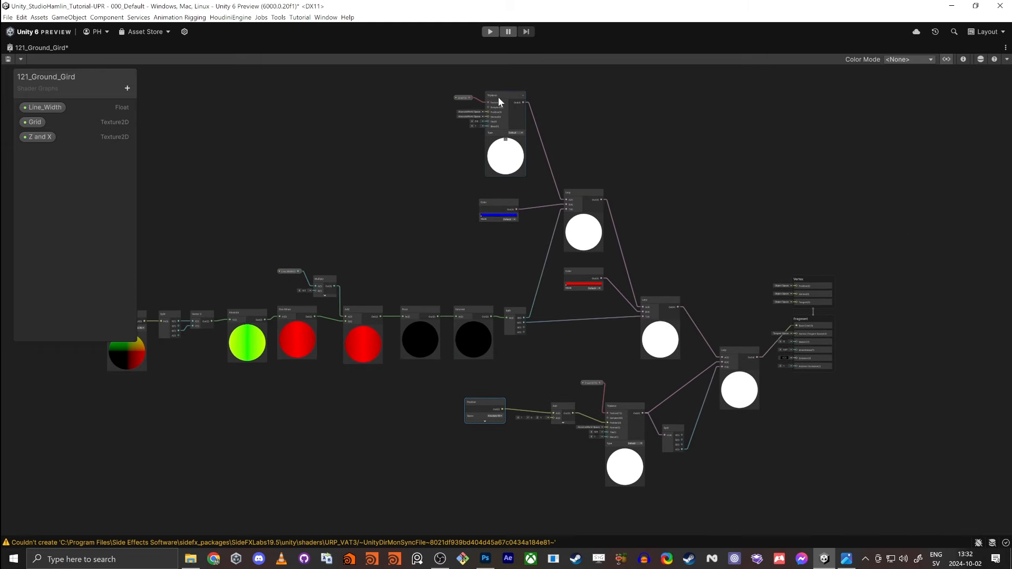
{"action": "mouse_move", "coordinate": [488, 216]}
{"action": "left_mouse_down"}
{"action": "mouse_move", "coordinate": [499, 204]}
{"action": "mouse_move", "coordinate": [486, 204]}
{"action": "left_mouse_up"}
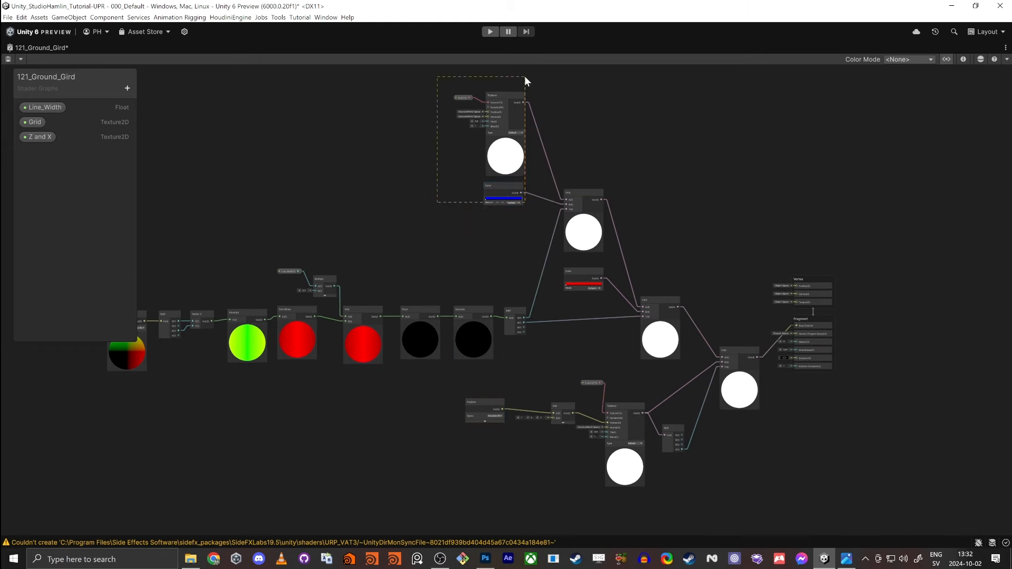
{"action": "left_click_drag", "start_coordinate": [525, 77], "coordinate": [505, 143]}
{"action": "left_click_drag", "start_coordinate": [436, 229], "coordinate": [436, 231]}
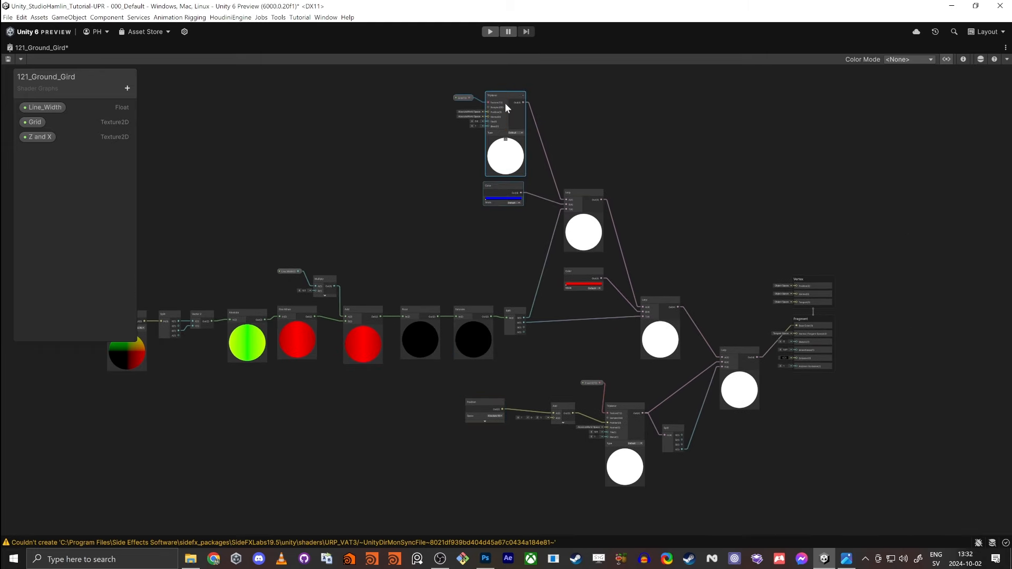
{"action": "left_click_drag", "start_coordinate": [505, 103], "coordinate": [504, 166]}
{"action": "middle_click_drag", "start_coordinate": [392, 258], "coordinate": [490, 222]}
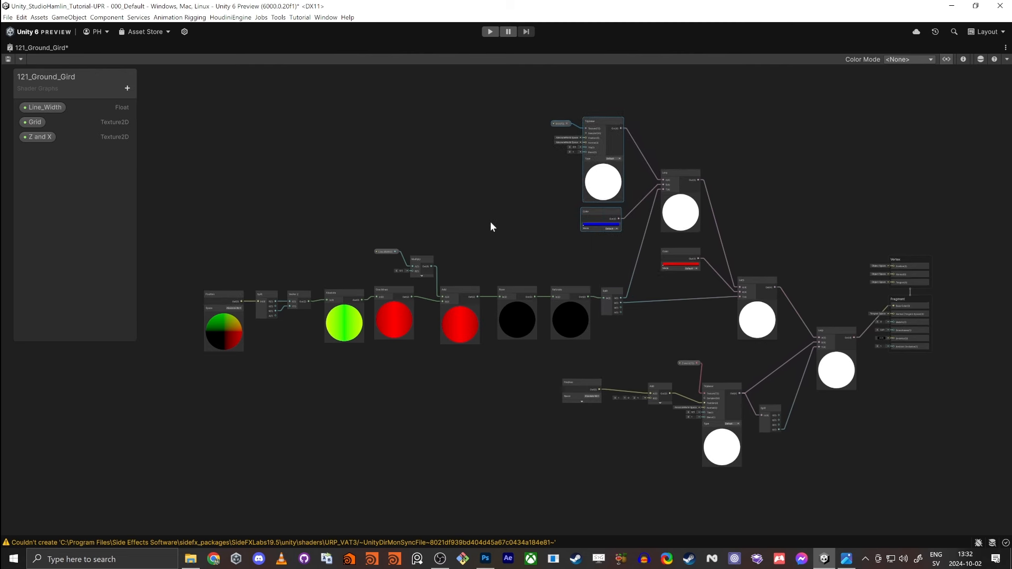
{"action": "scroll", "coordinate": [483, 220], "scroll_direction": "up", "scroll_amount": 2}
{"action": "middle_click_drag", "start_coordinate": [446, 181], "coordinate": [459, 184]}
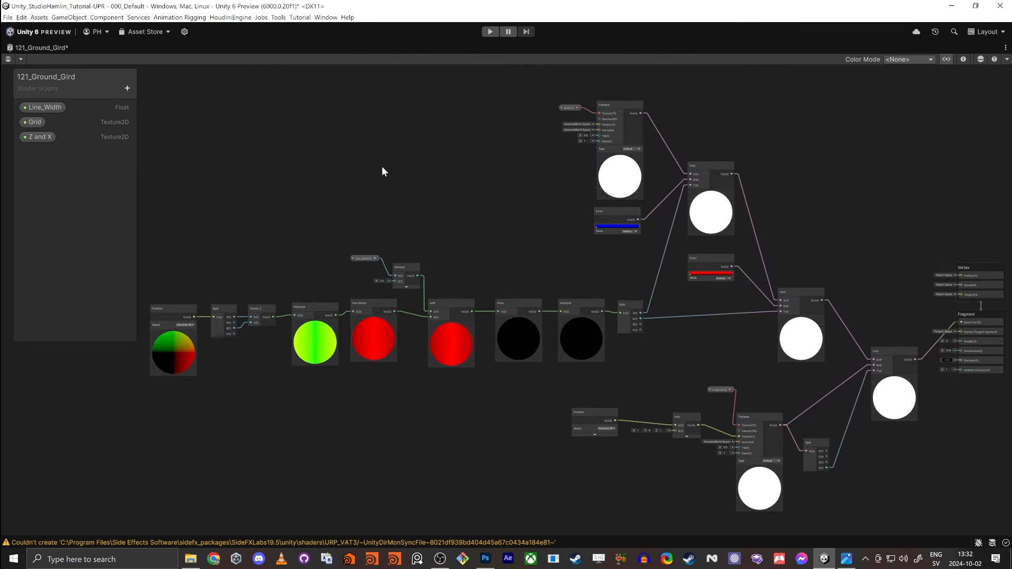